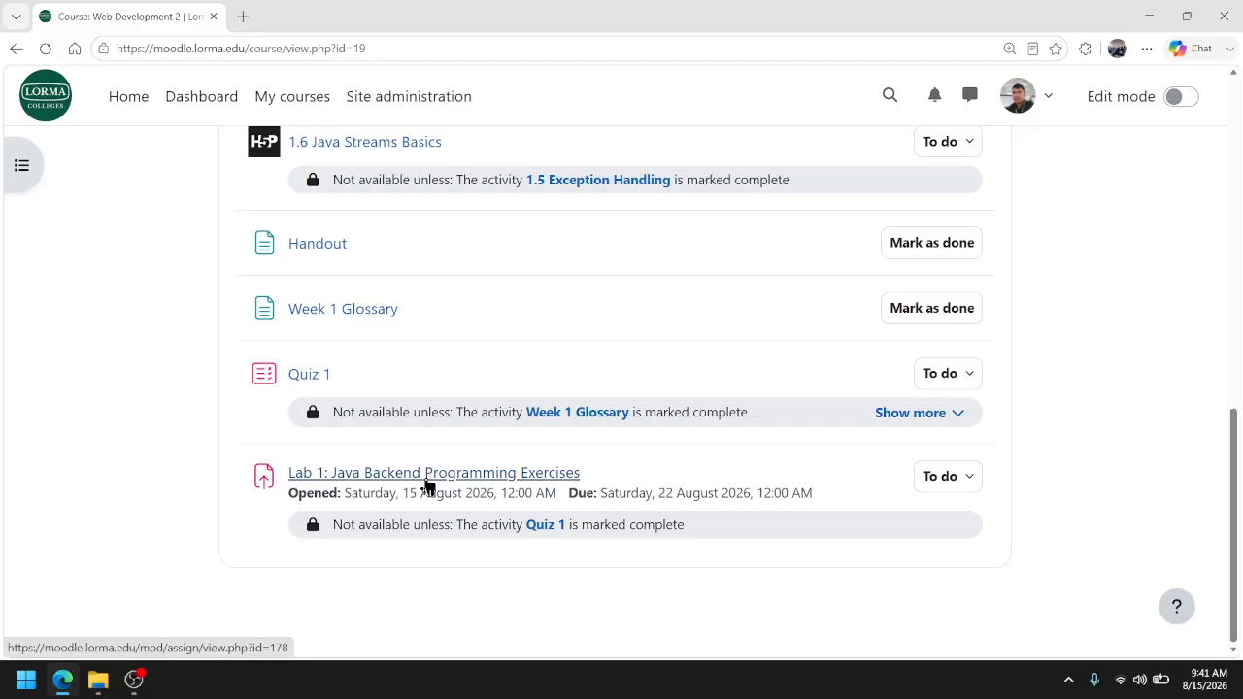
Open the assignment Lab 1: Java Backend Programming Exercises and start adding a submission
{"action": "left_click", "coordinate": [427, 476]}
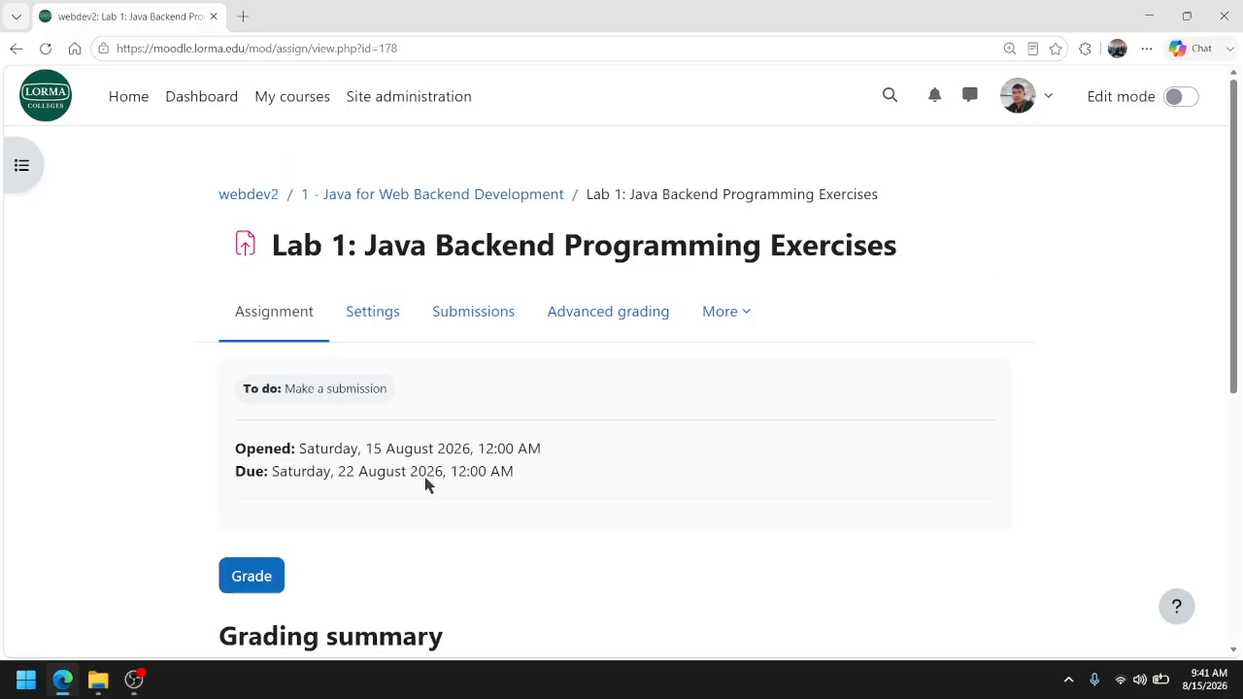
{"action": "scroll", "coordinate": [425, 478], "scroll_direction": "down", "scroll_amount": 3}
{"action": "scroll", "coordinate": [425, 478], "scroll_direction": "down", "scroll_amount": 2}
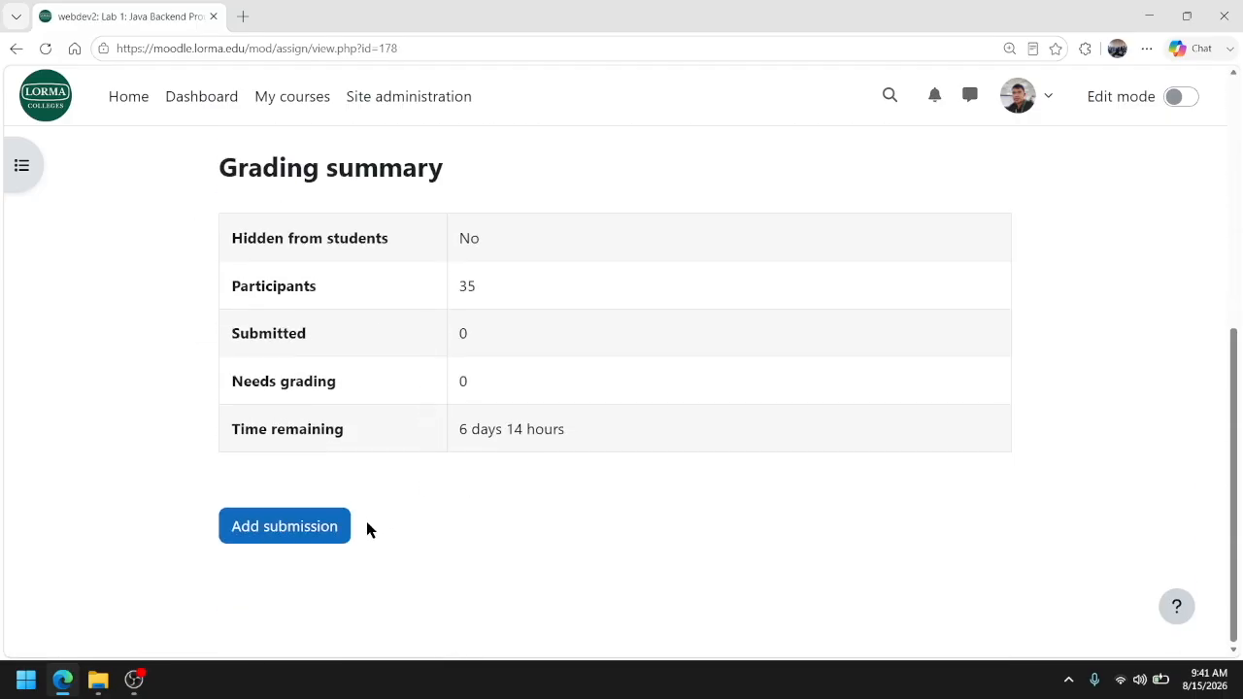
{"action": "left_click", "coordinate": [300, 535]}
Read the lab's objectives and the Prerequisites & Setup list covering the JDK, Maven, IDE and GitHub requirements
{"action": "scroll", "coordinate": [458, 452], "scroll_direction": "down", "scroll_amount": 2}
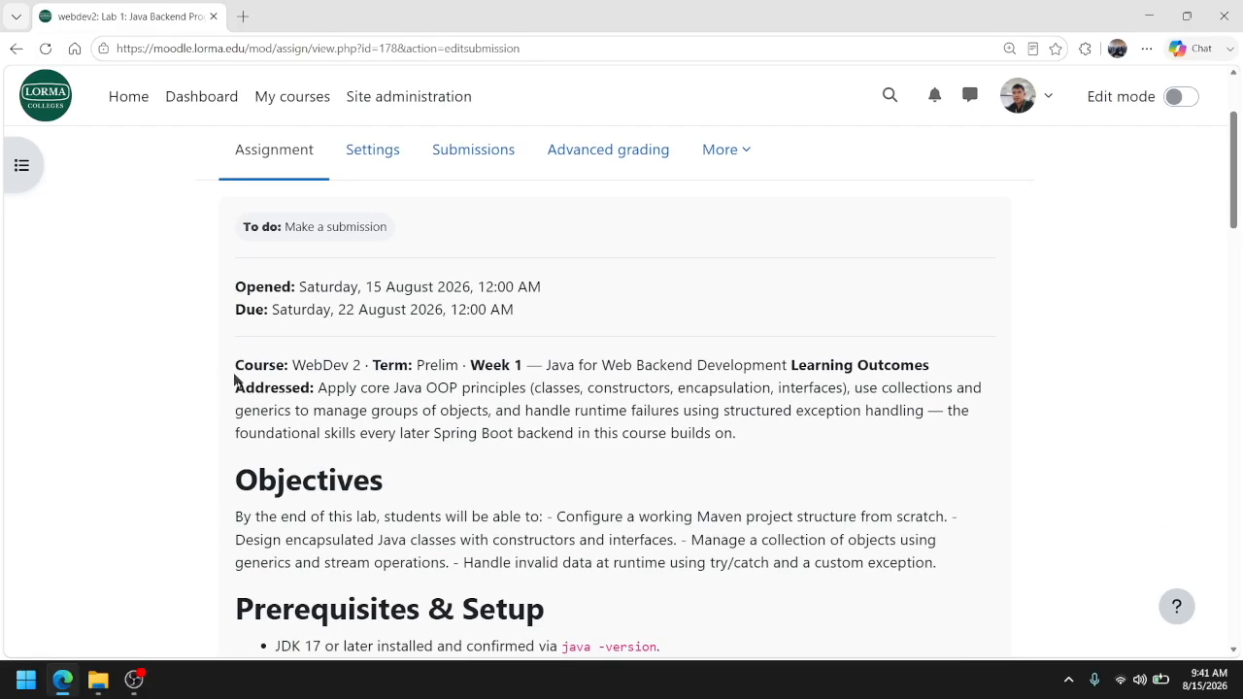
{"action": "scroll", "coordinate": [455, 394], "scroll_direction": "down", "scroll_amount": 2}
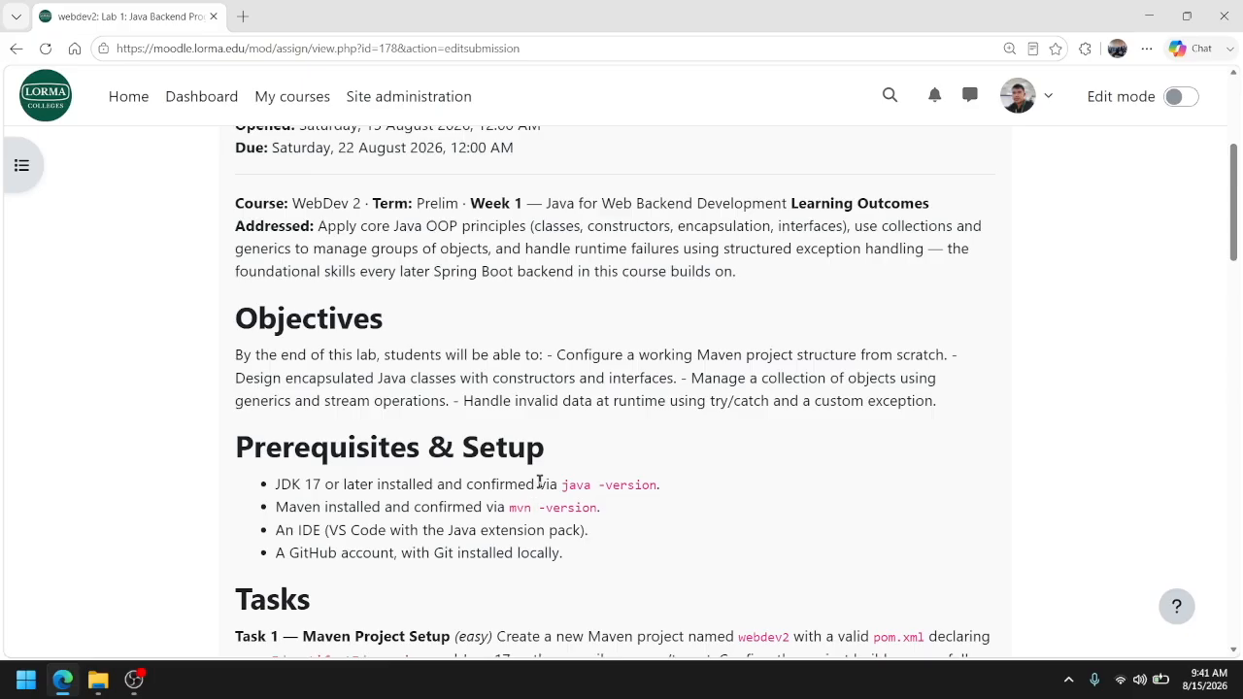
{"action": "scroll", "coordinate": [540, 482], "scroll_direction": "down", "scroll_amount": 2}
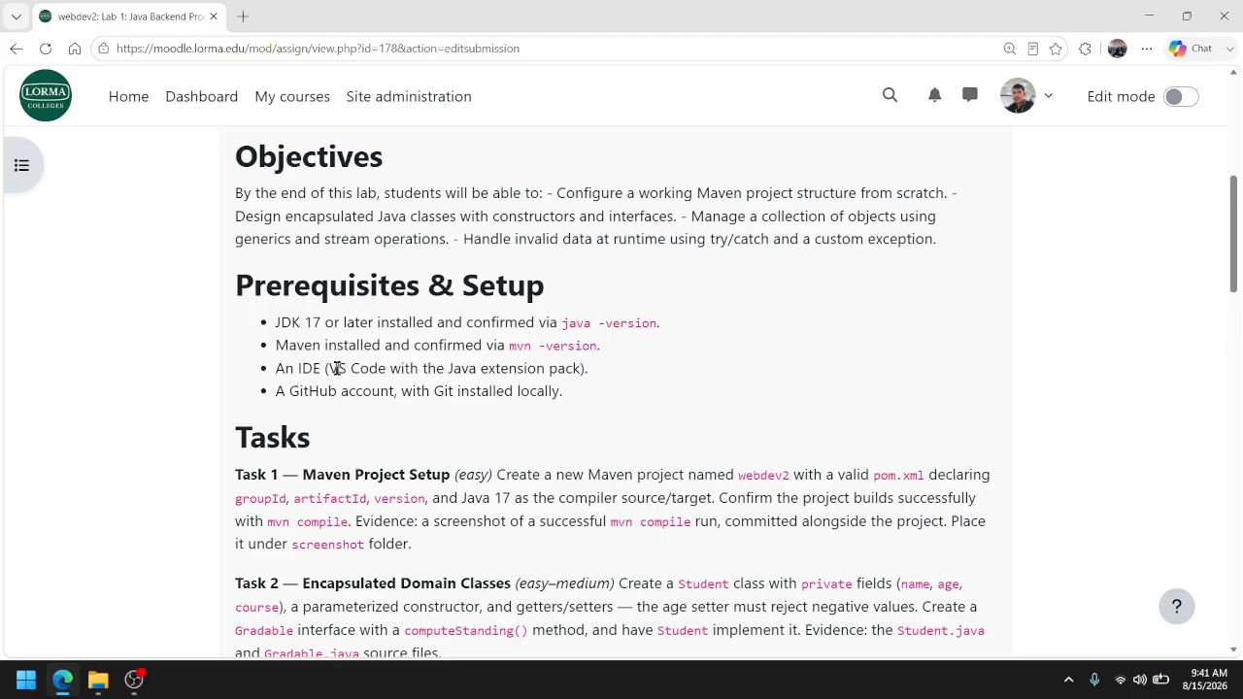
{"action": "left_click_drag", "start_coordinate": [277, 346], "coordinate": [369, 342]}
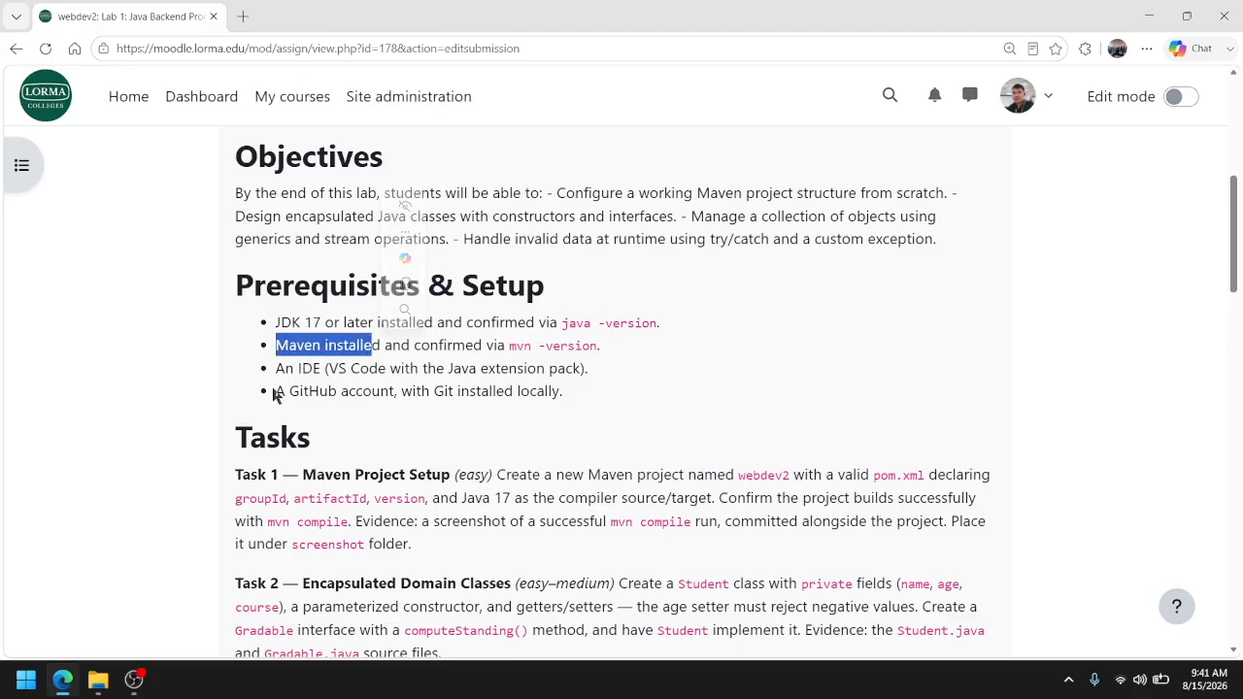
{"action": "left_click_drag", "start_coordinate": [275, 395], "coordinate": [583, 394]}
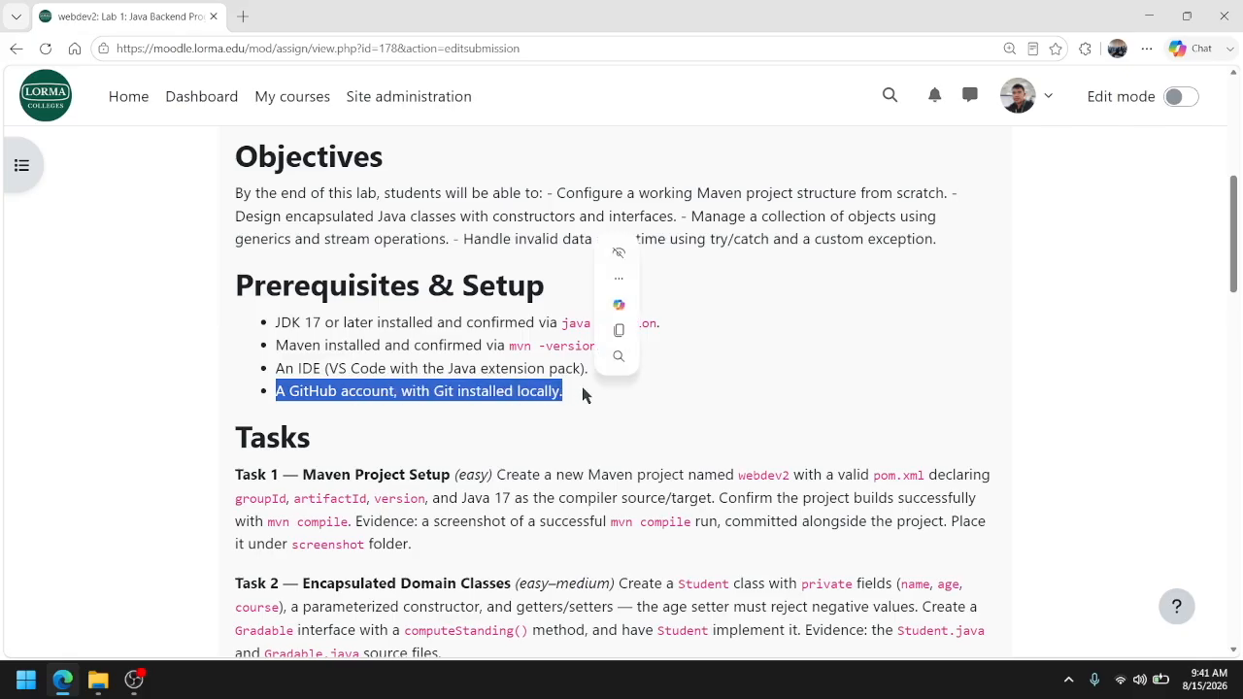
{"action": "left_click", "coordinate": [575, 416]}
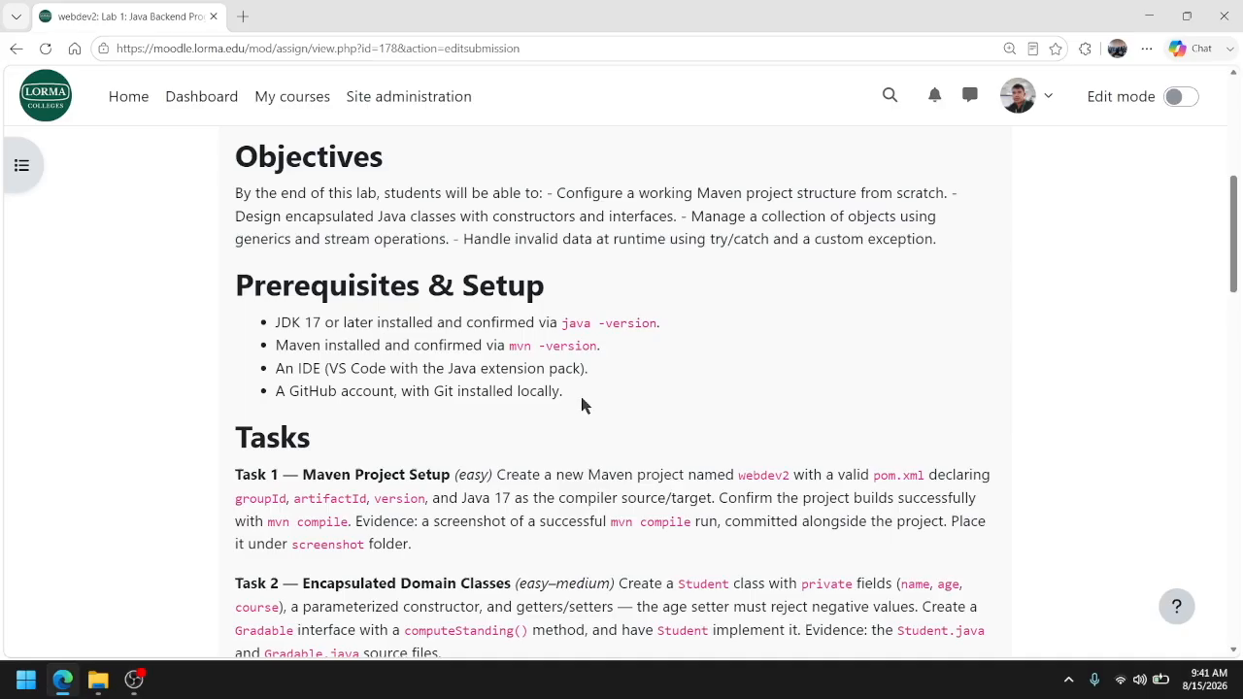
{"action": "left_click_drag", "start_coordinate": [277, 323], "coordinate": [347, 323]}
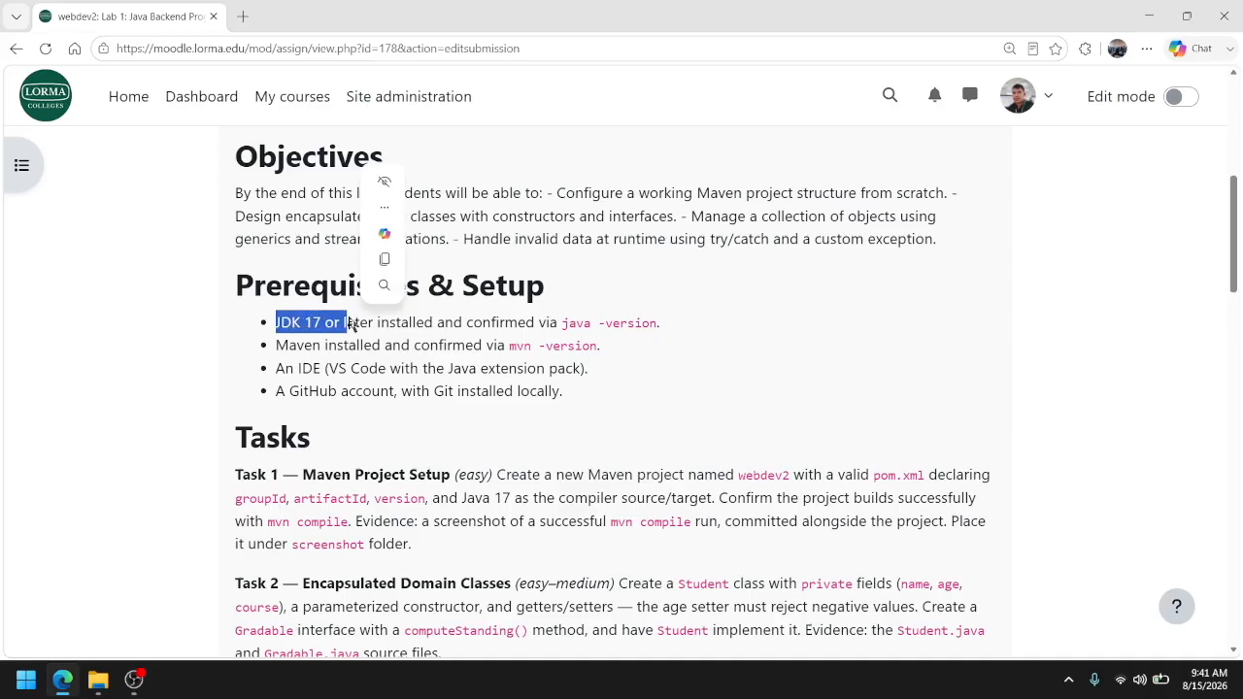
{"action": "left_click", "coordinate": [355, 322]}
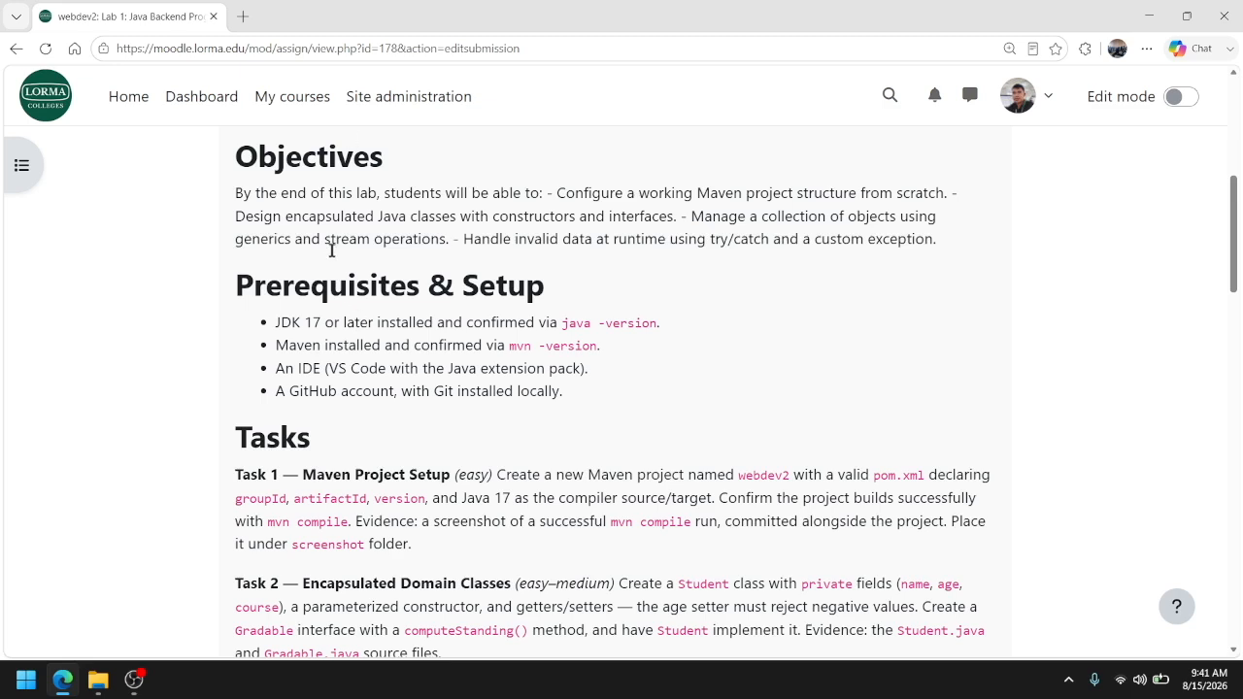
Search Windows for cmd and open the Command Prompt
{"action": "left_click", "coordinate": [24, 689]}
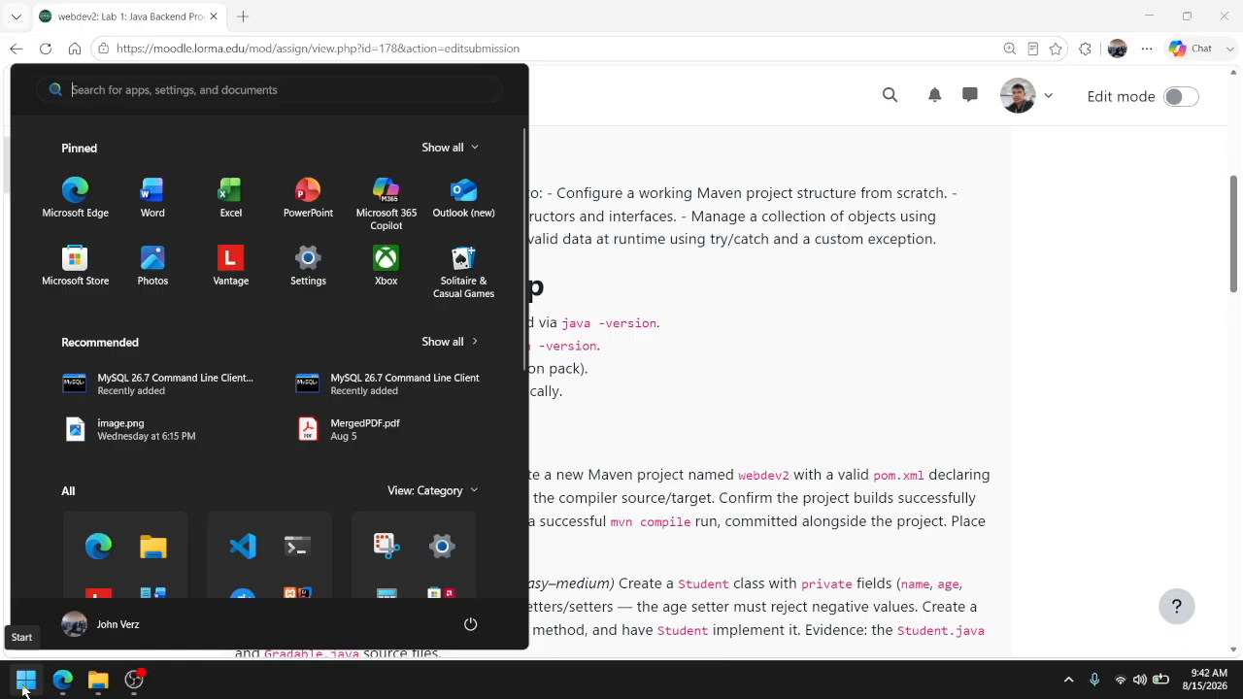
{"action": "type", "text": "ter"}
{"action": "key", "text": "BackSpace"}
{"action": "key", "text": "BackSpace"}
{"action": "key", "text": "BackSpace"}
{"action": "type", "text": "cmd"}
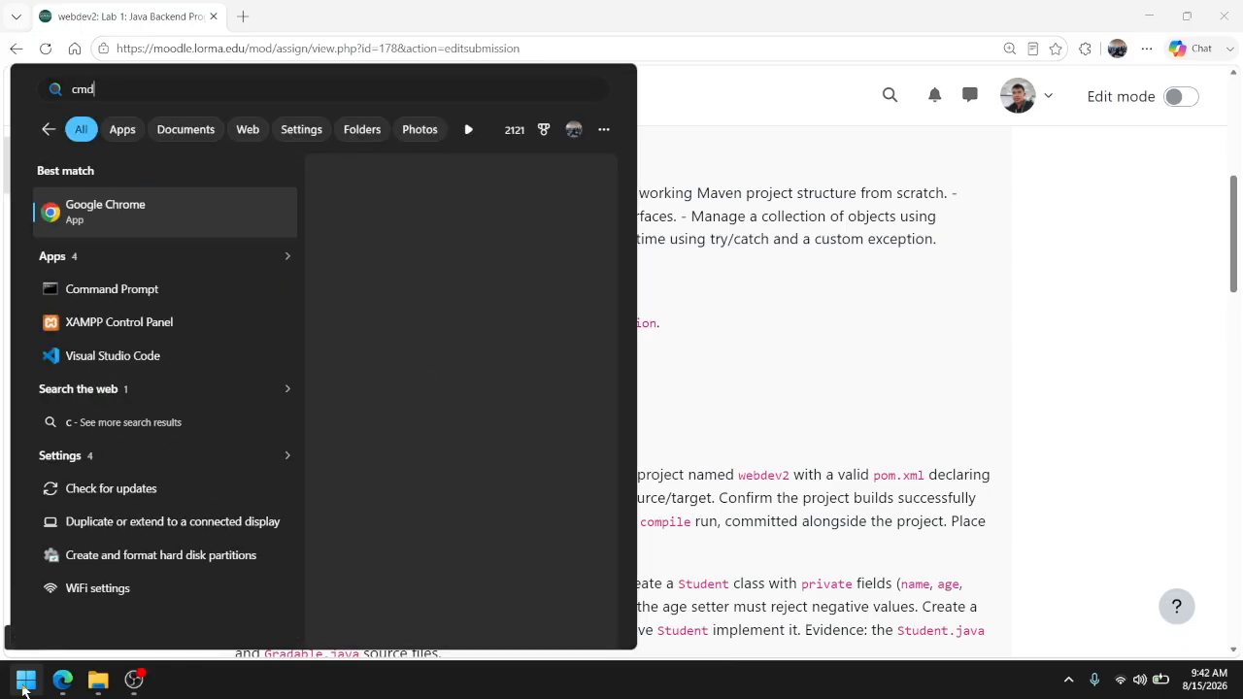
{"action": "key", "text": "Return"}
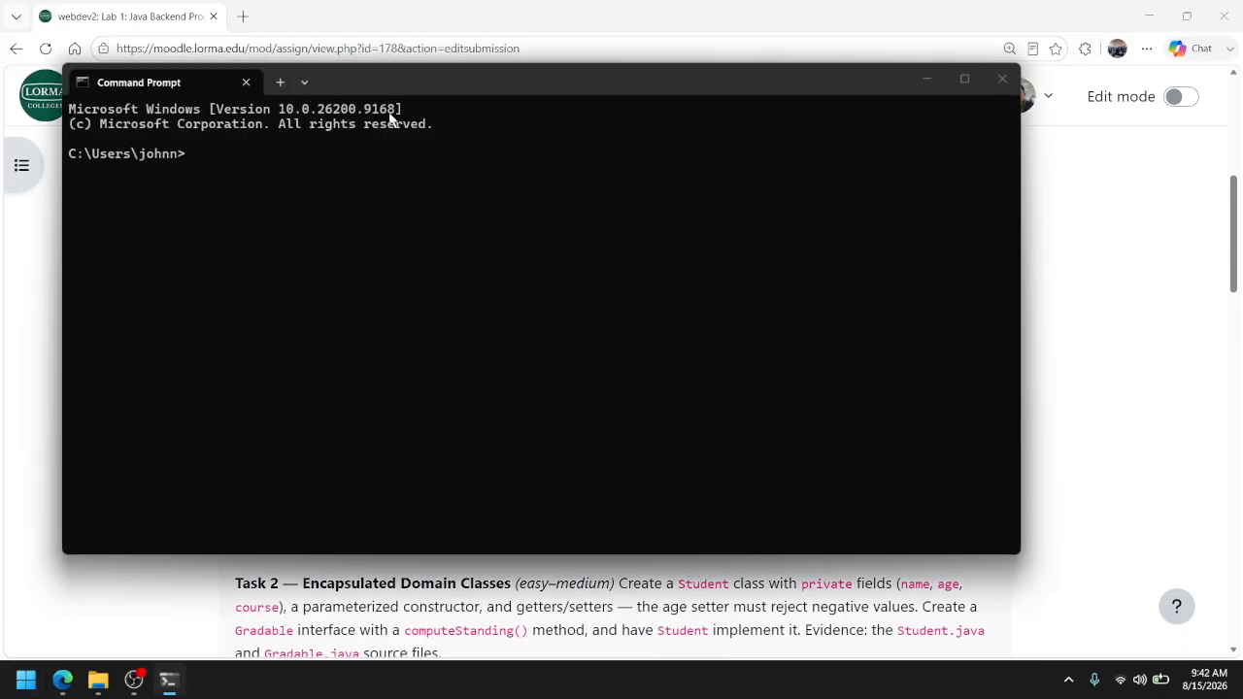
Enlarge the terminal text and run the java command to check whether Java is available
{"action": "scroll", "coordinate": [556, 337], "scroll_direction": "up", "scroll_amount": 4, "text": "ctrl"}
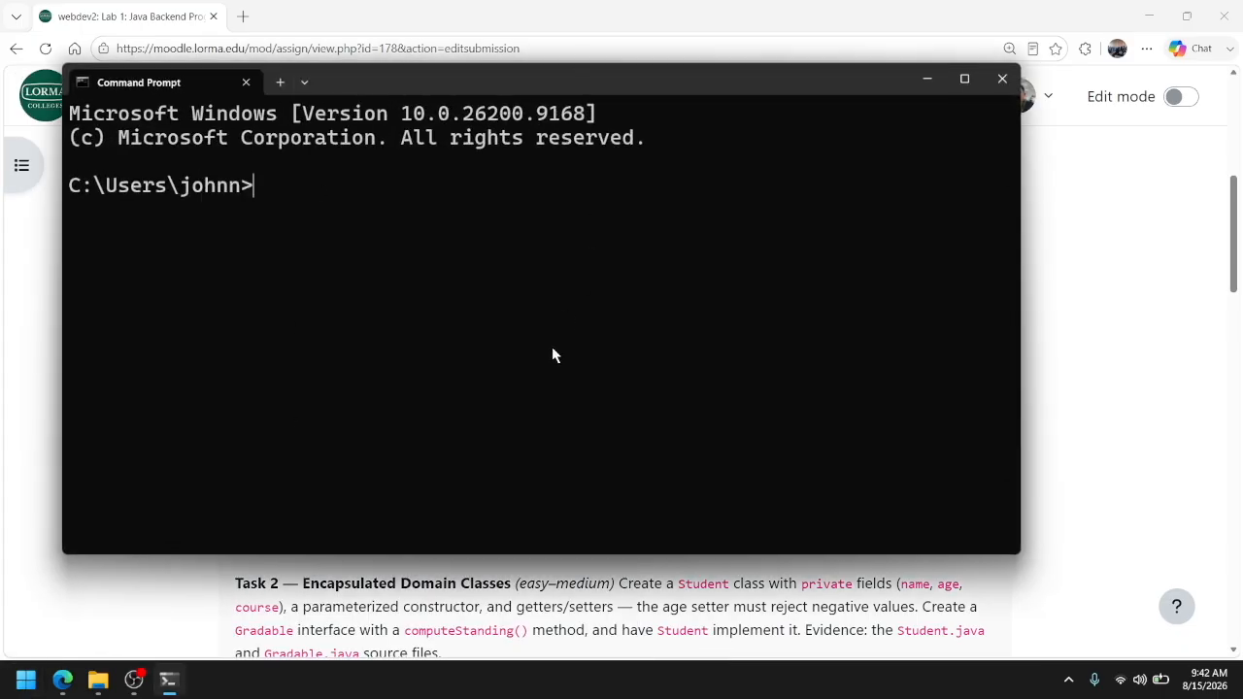
{"action": "type", "text": "java"}
{"action": "key", "text": "Return"}
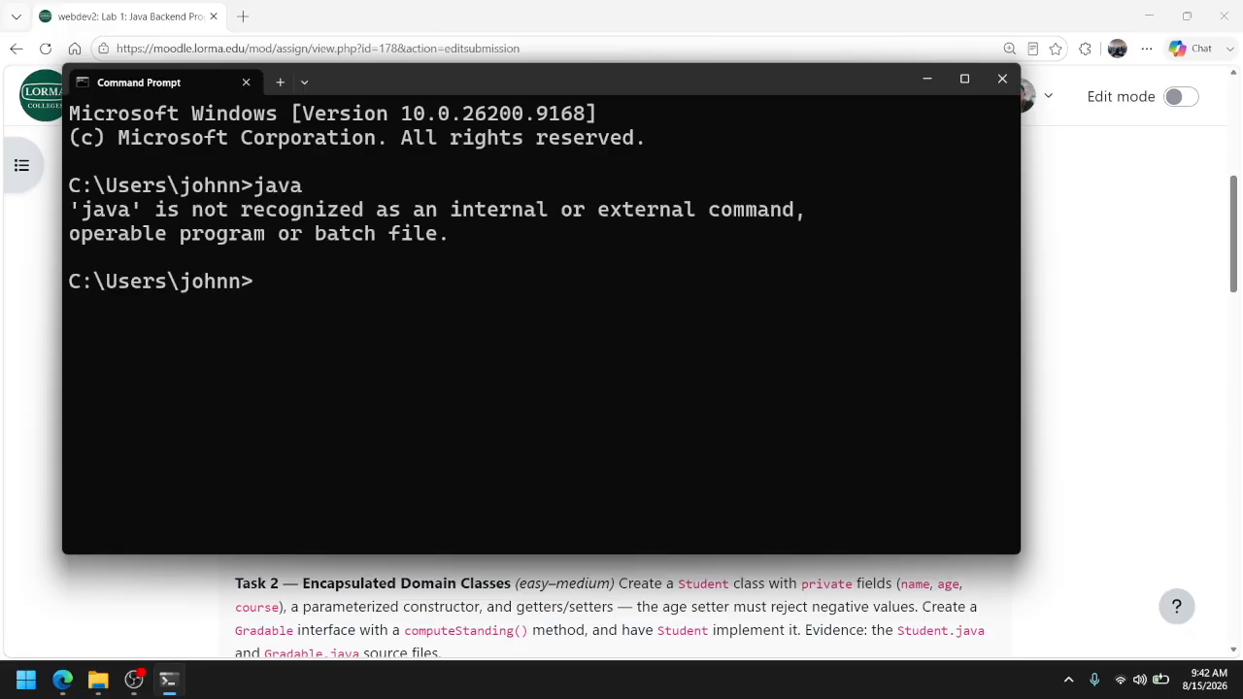
{"action": "left_click_drag", "start_coordinate": [72, 210], "coordinate": [467, 242]}
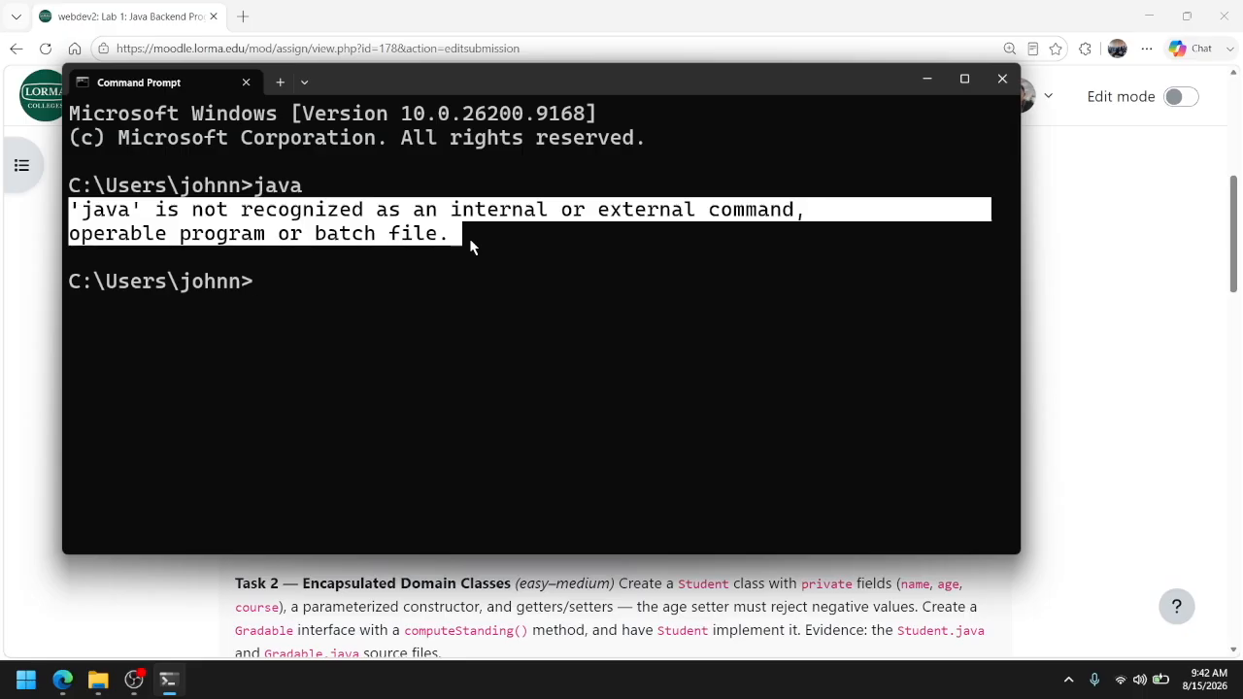
{"action": "left_click_drag", "start_coordinate": [542, 81], "coordinate": [619, 90]}
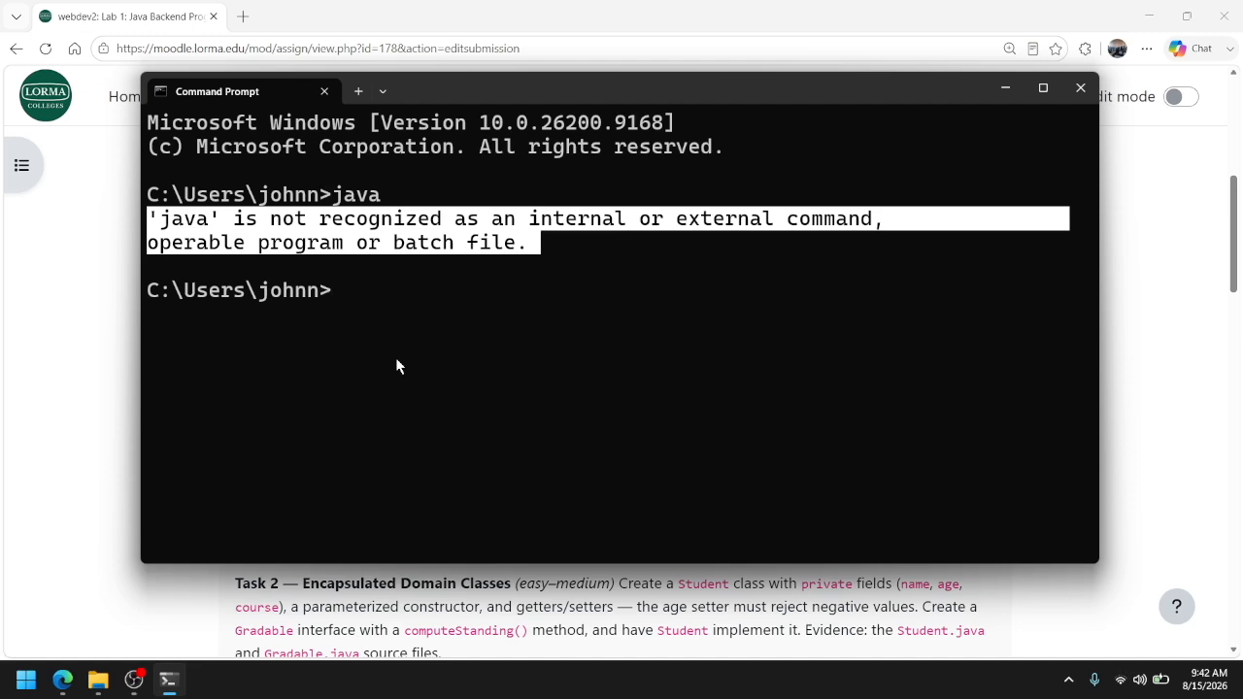
Run the mvn command to check whether Maven is available
{"action": "type", "text": "mvn"}
{"action": "key", "text": "Return"}
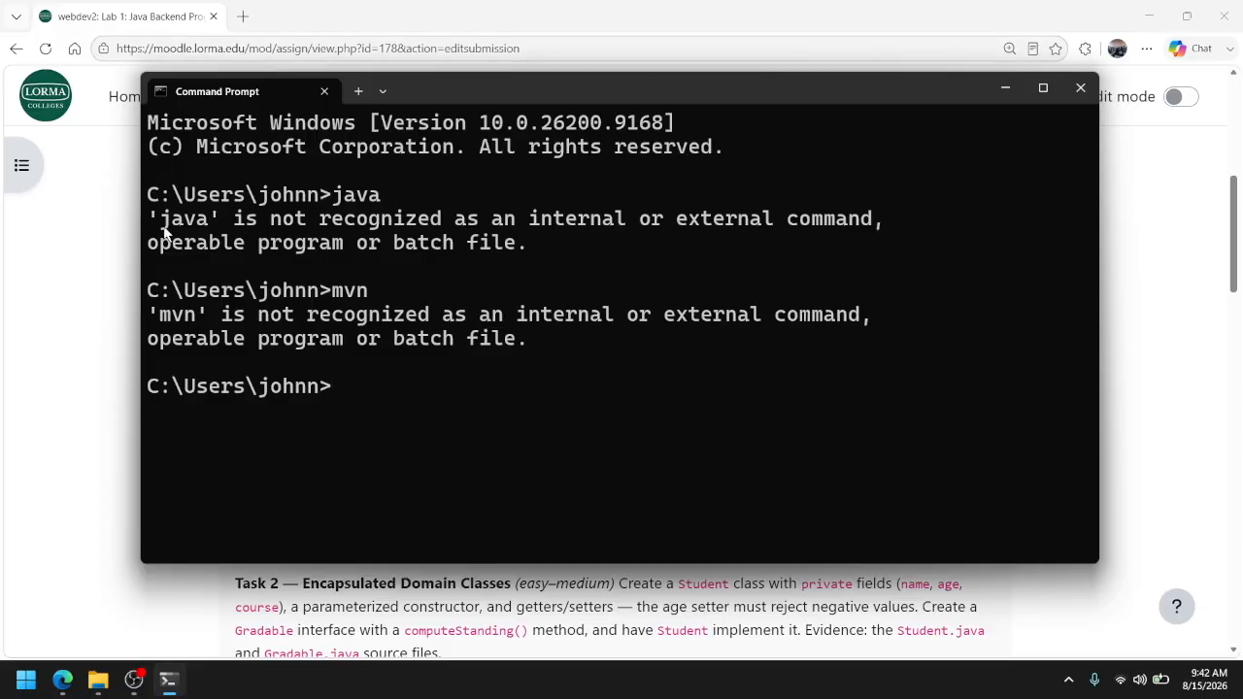
Switch to Edge, search the web for "java jdk" in a new tab and open Oracle's Java Downloads page
{"action": "left_click", "coordinate": [44, 240]}
{"action": "left_click", "coordinate": [243, 17]}
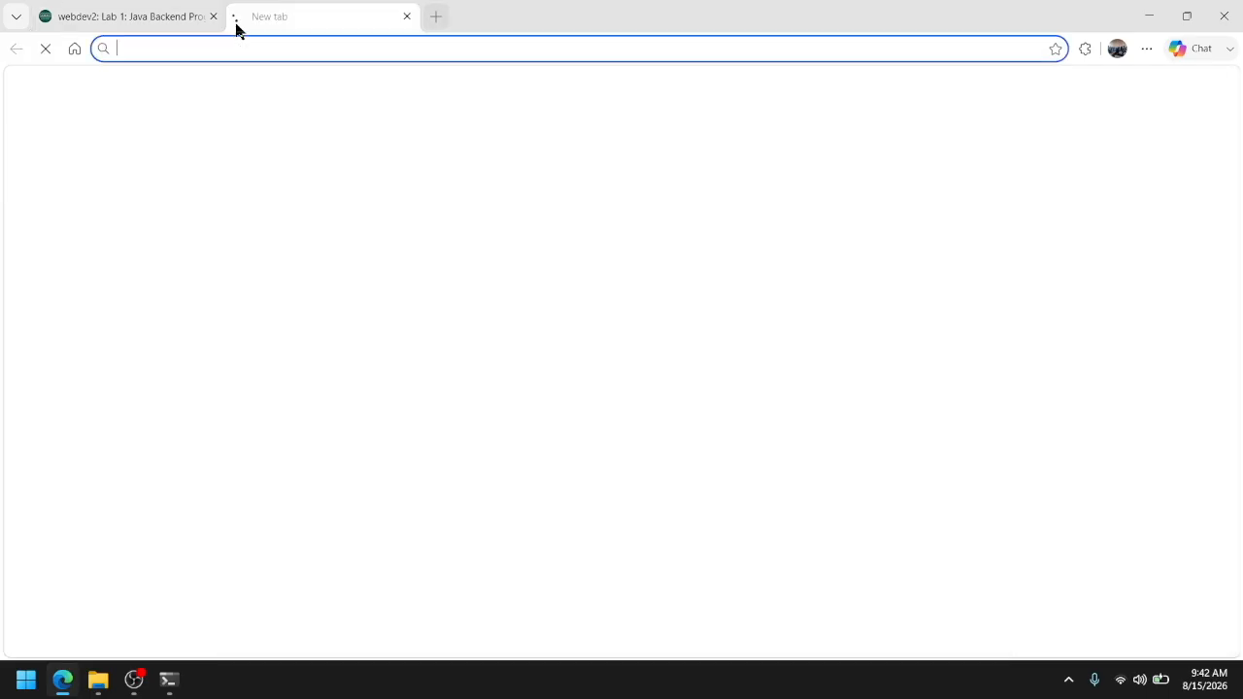
{"action": "type", "text": "ja"}
{"action": "key", "text": "BackSpace"}
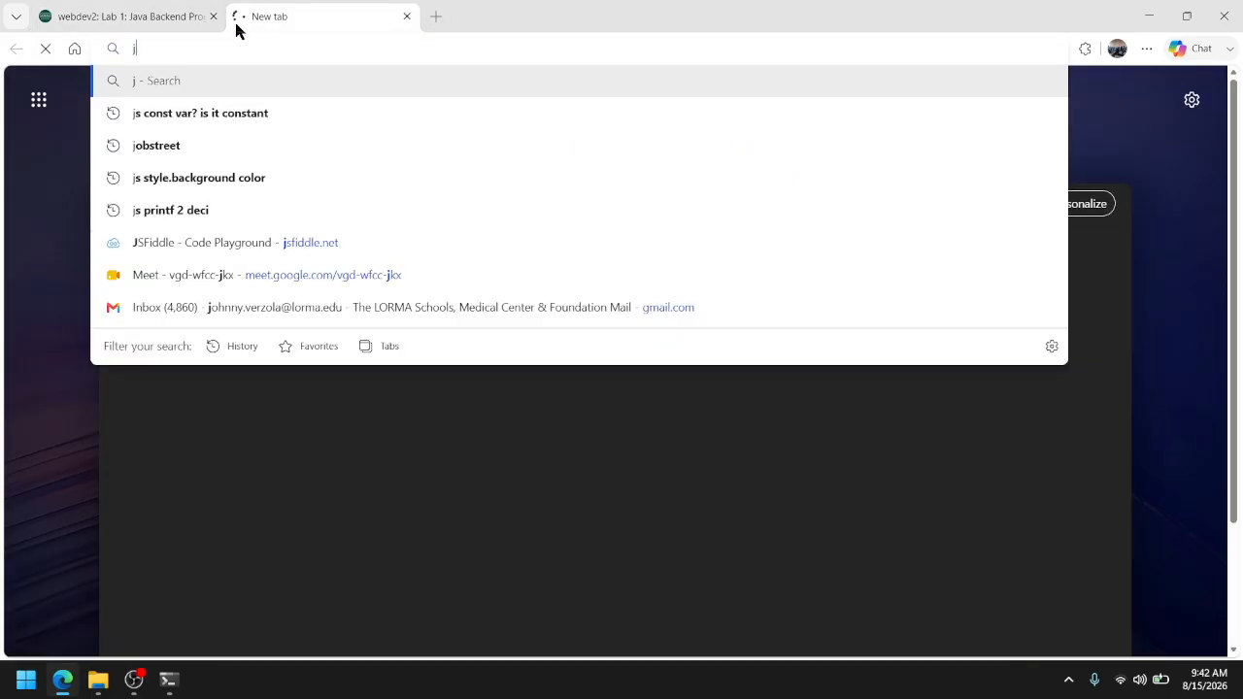
{"action": "type", "text": "ava jdk"}
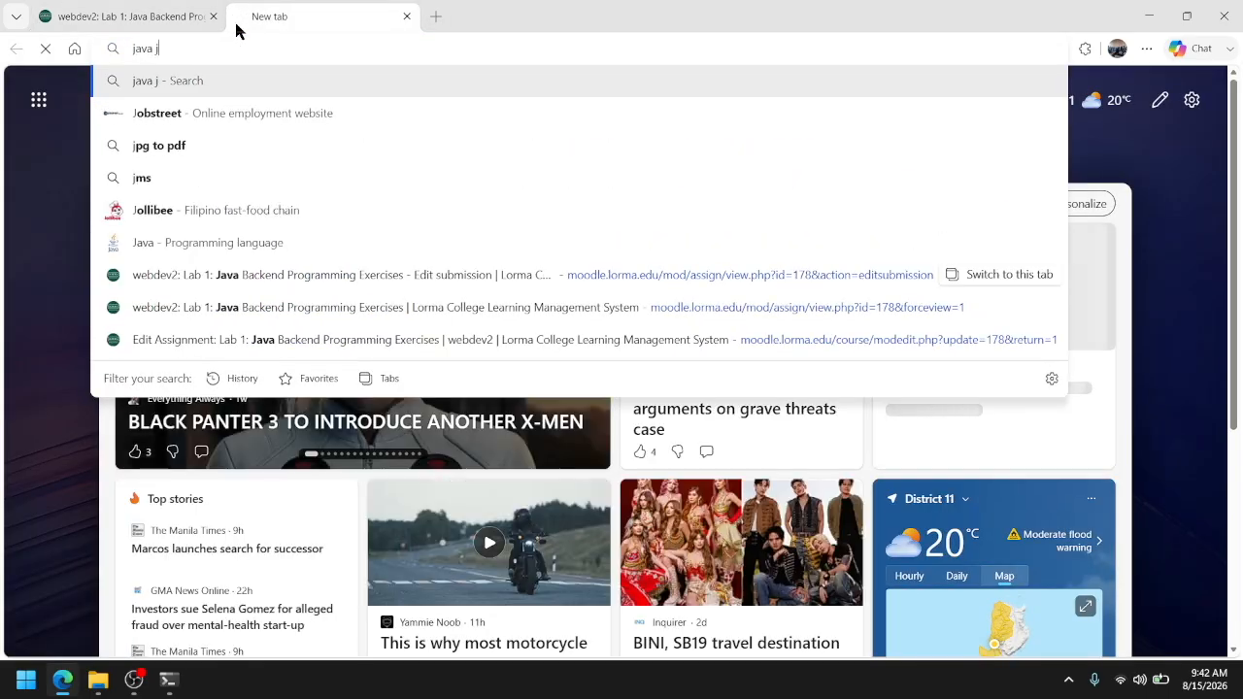
{"action": "key", "text": "Return"}
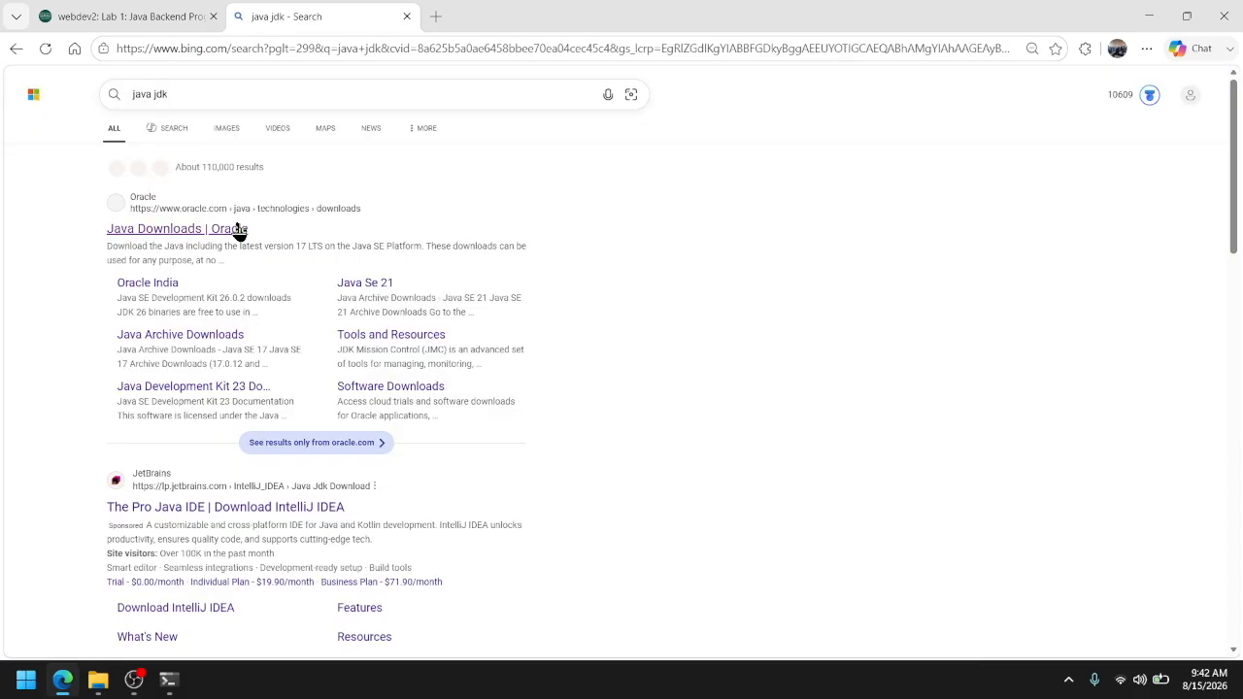
{"action": "left_click", "coordinate": [184, 238]}
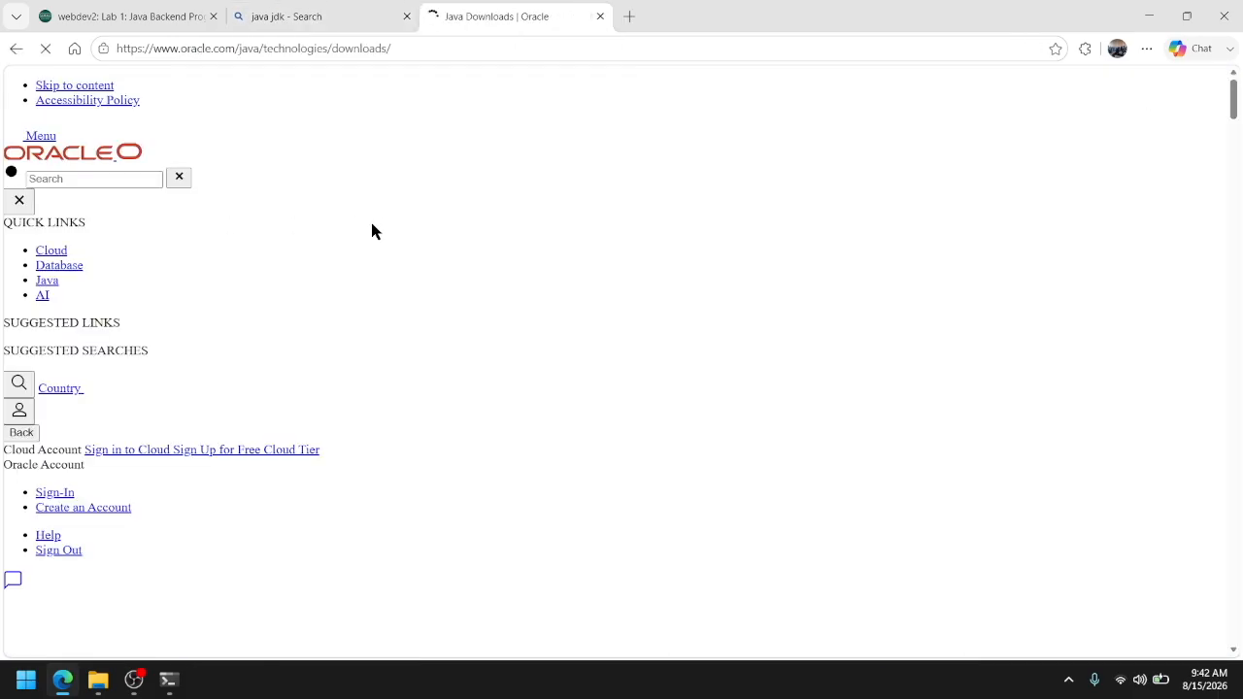
Show the Windows downloads for JDK 26 on the Java Downloads page
{"action": "scroll", "coordinate": [378, 230], "scroll_direction": "down", "scroll_amount": 2}
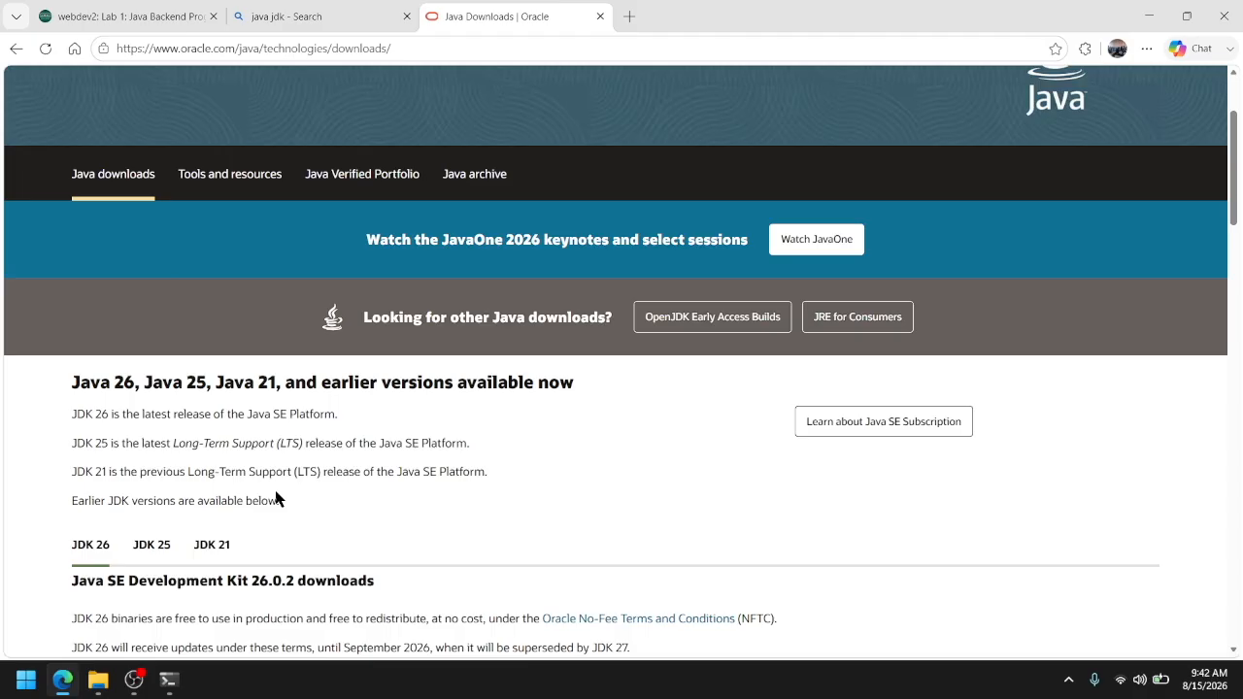
{"action": "scroll", "coordinate": [282, 486], "scroll_direction": "down", "scroll_amount": 2}
{"action": "scroll", "coordinate": [184, 408], "scroll_direction": "up", "scroll_amount": 4}
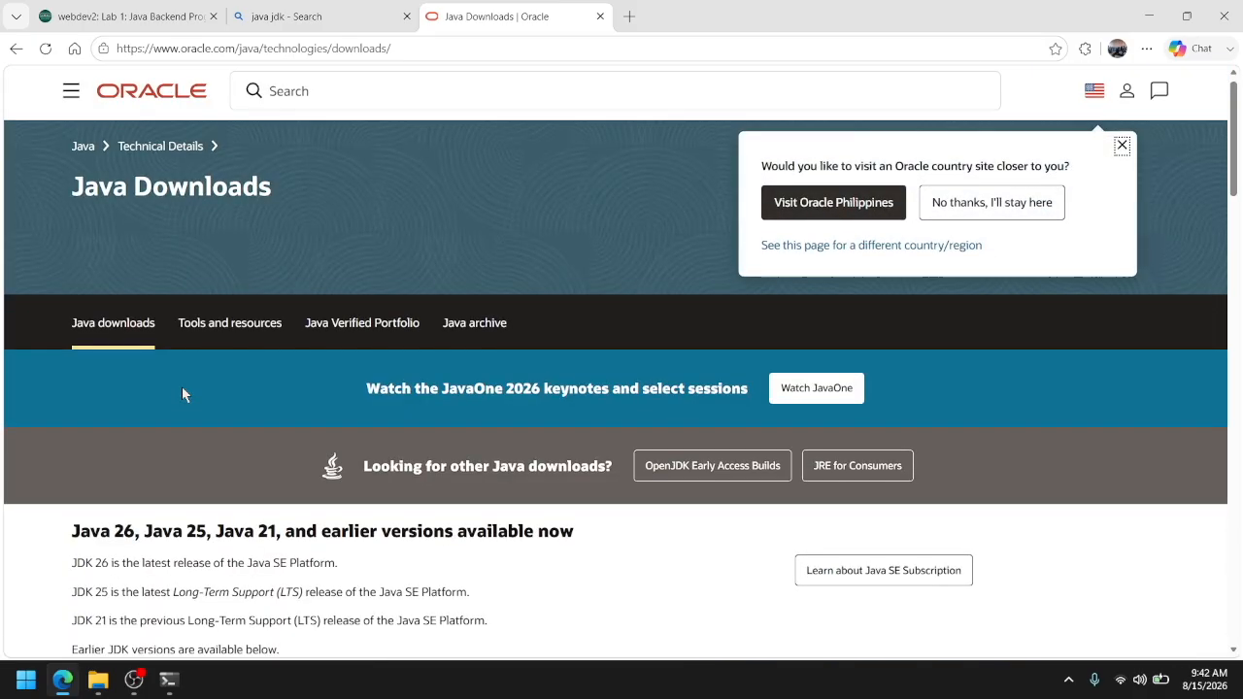
{"action": "scroll", "coordinate": [182, 386], "scroll_direction": "down", "scroll_amount": 3}
{"action": "scroll", "coordinate": [180, 382], "scroll_direction": "down", "scroll_amount": 2}
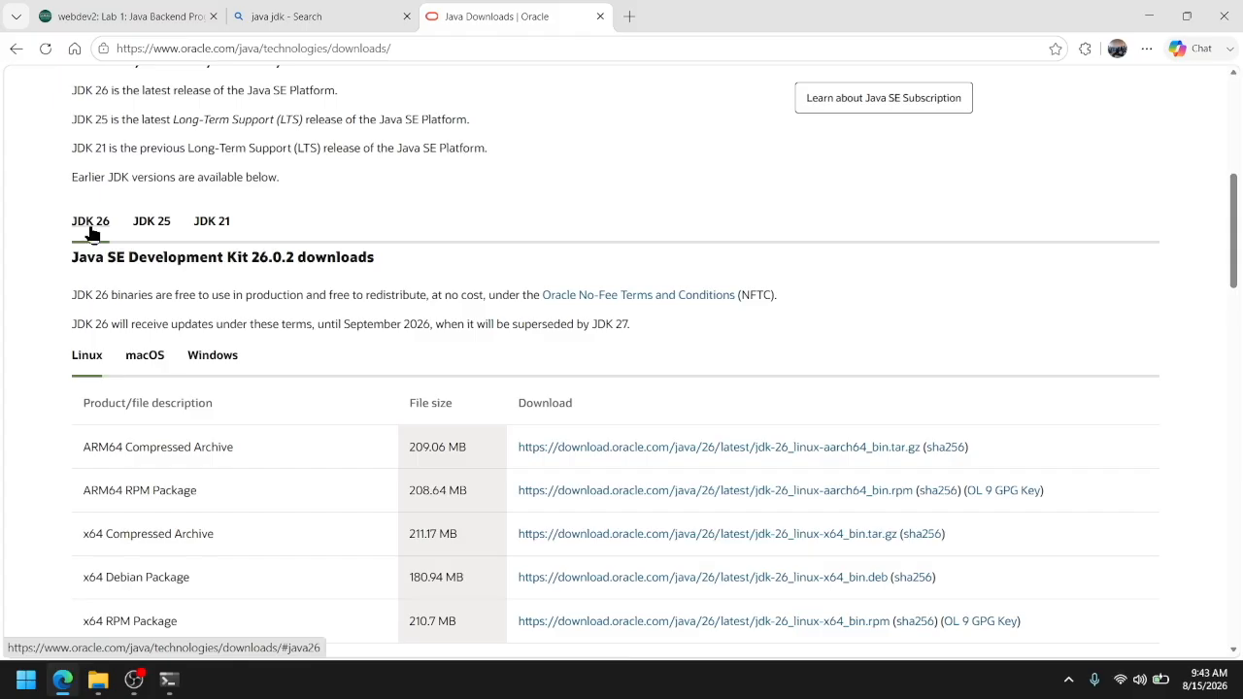
{"action": "scroll", "coordinate": [103, 235], "scroll_direction": "down", "scroll_amount": 2}
{"action": "left_click", "coordinate": [210, 199]}
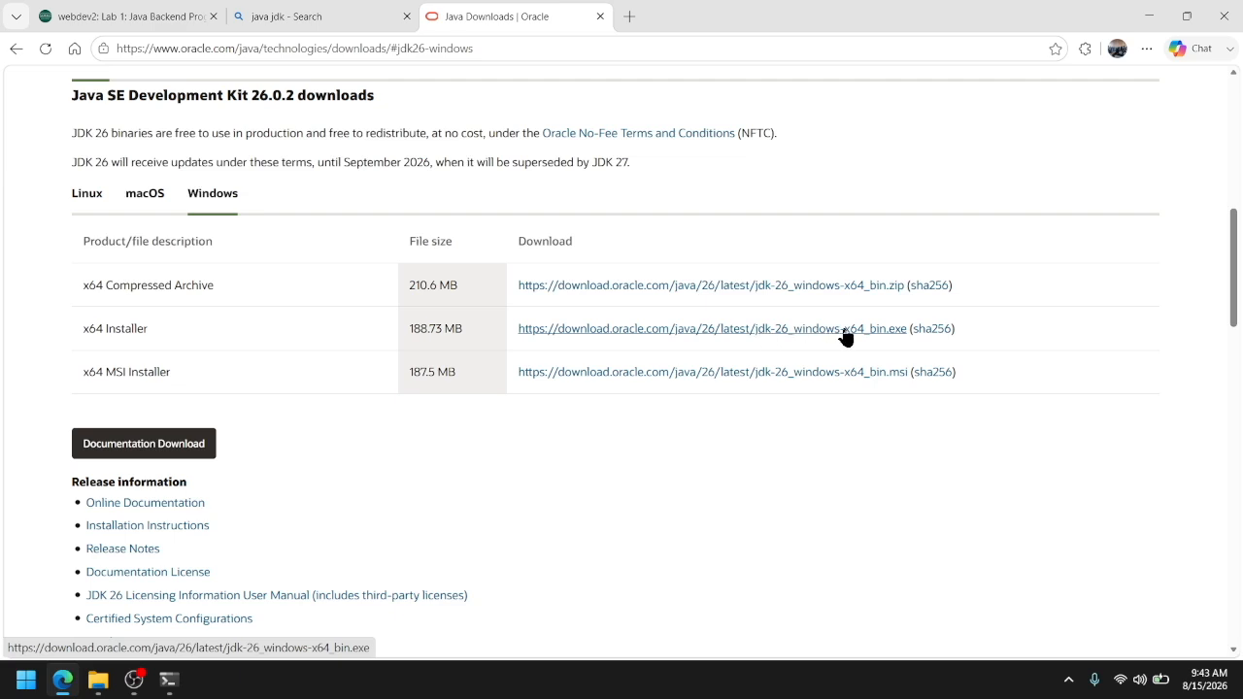
Switch to File Explorer and view the Downloads folder
{"action": "left_click", "coordinate": [98, 680]}
{"action": "left_click", "coordinate": [249, 383]}
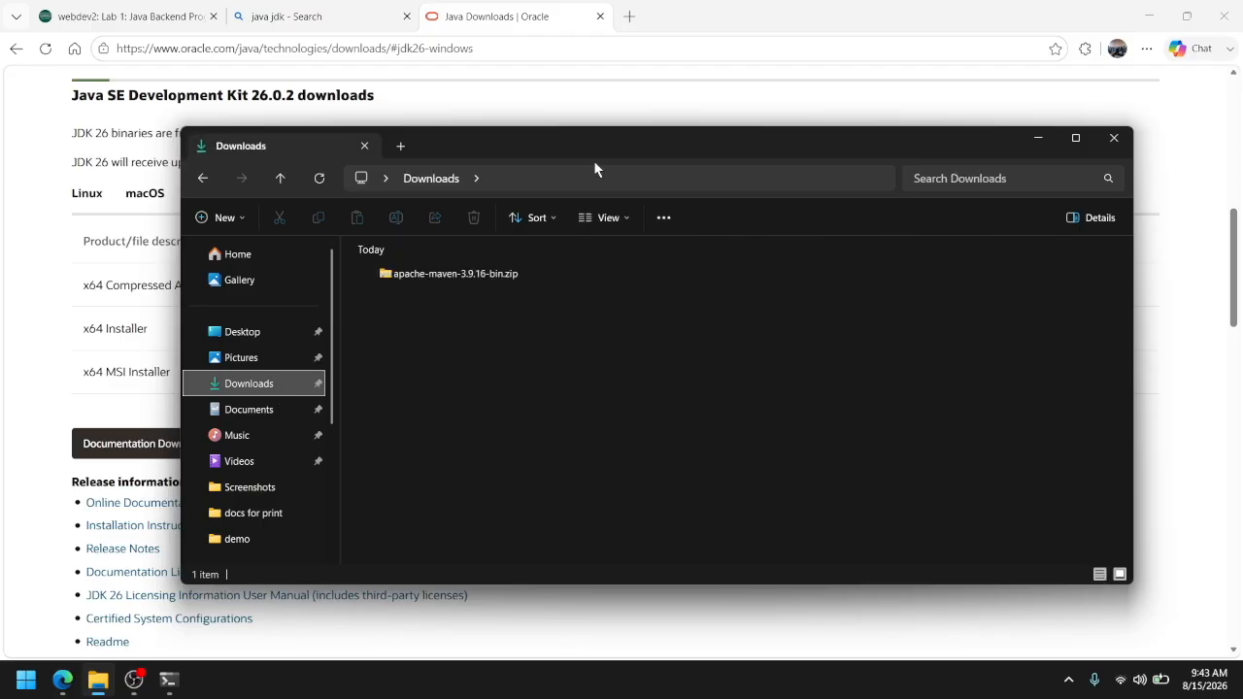
{"action": "left_click_drag", "start_coordinate": [589, 143], "coordinate": [572, 124]}
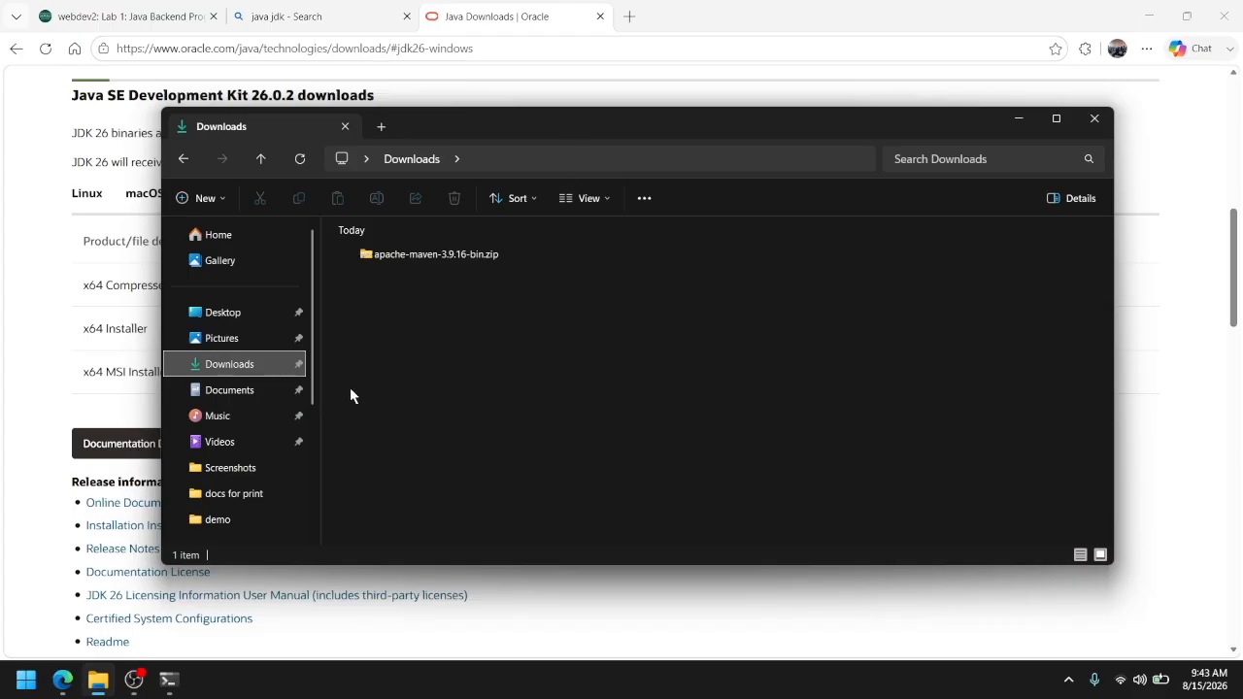
Open the Java folder in Program Files on the C: drive to check for an installed JDK
{"action": "scroll", "coordinate": [267, 396], "scroll_direction": "down", "scroll_amount": 3}
{"action": "left_click", "coordinate": [268, 393]}
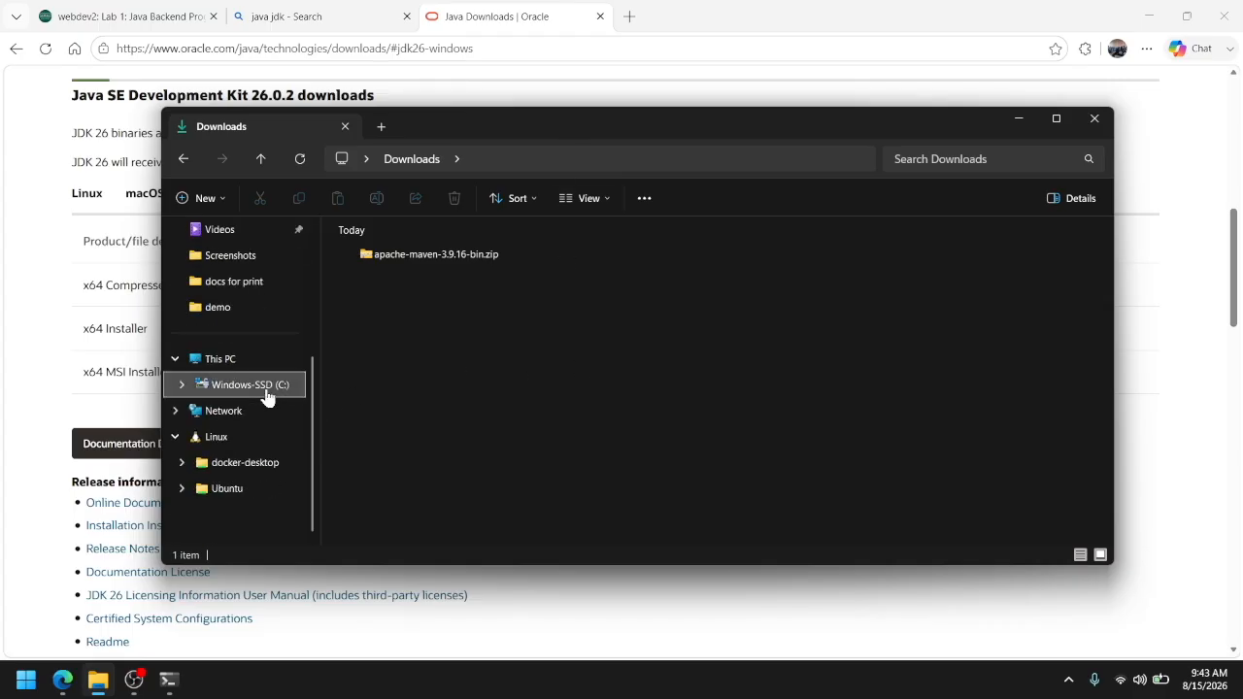
{"action": "scroll", "coordinate": [397, 326], "scroll_direction": "down", "scroll_amount": 2}
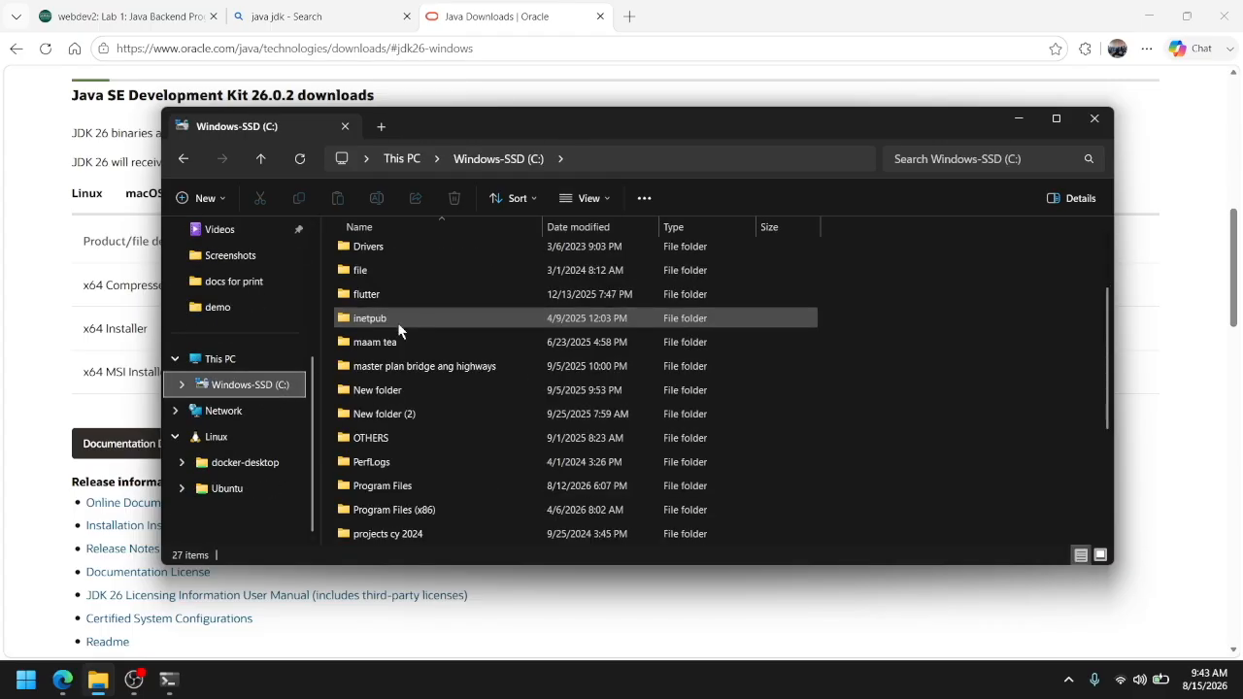
{"action": "double_click", "coordinate": [408, 485]}
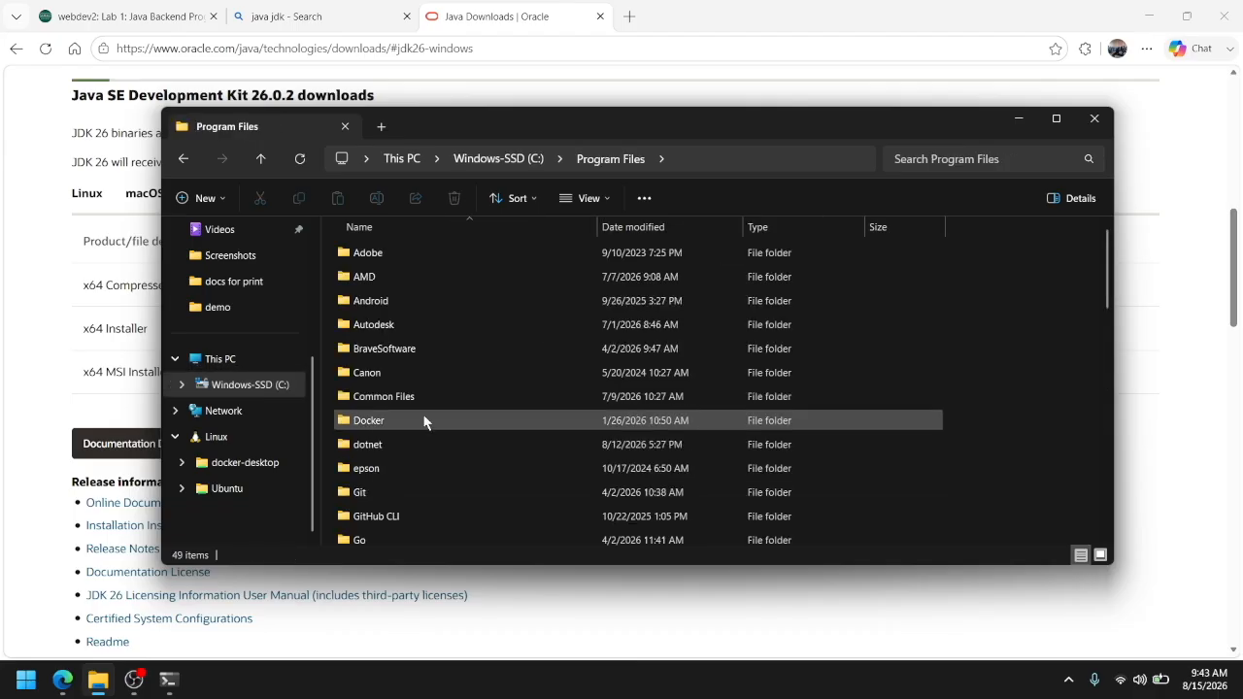
{"action": "scroll", "coordinate": [424, 421], "scroll_direction": "down", "scroll_amount": 1}
{"action": "scroll", "coordinate": [423, 421], "scroll_direction": "down", "scroll_amount": 2}
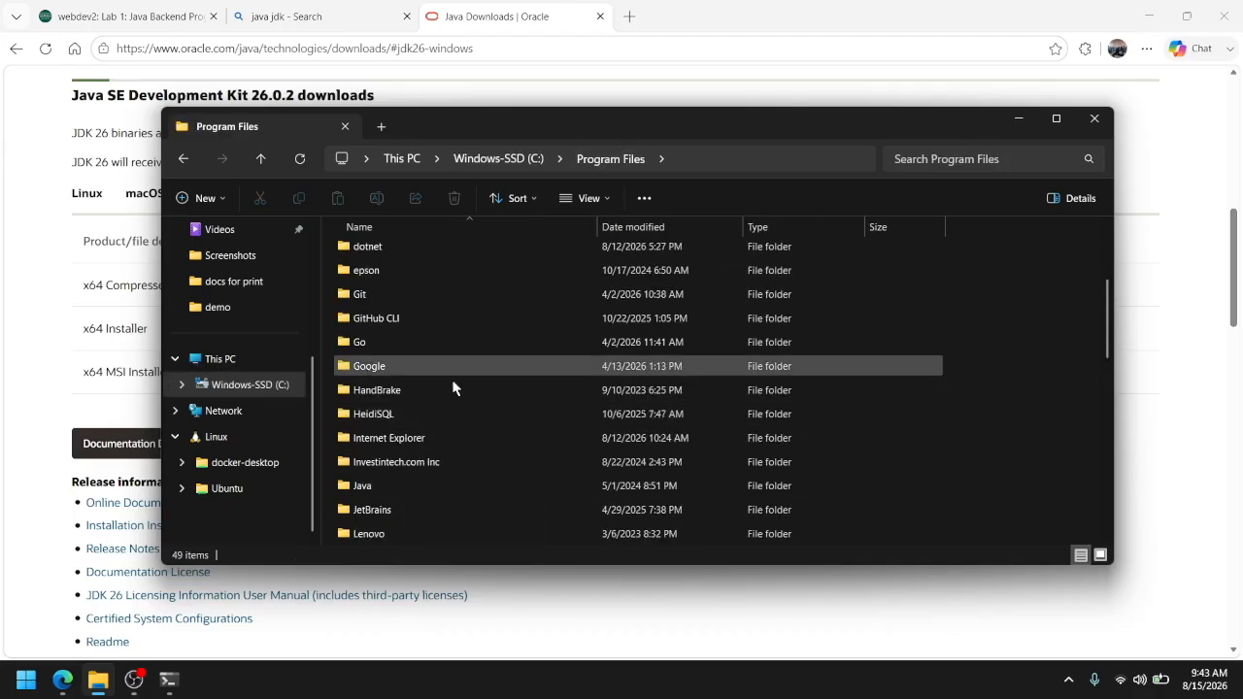
{"action": "double_click", "coordinate": [423, 490]}
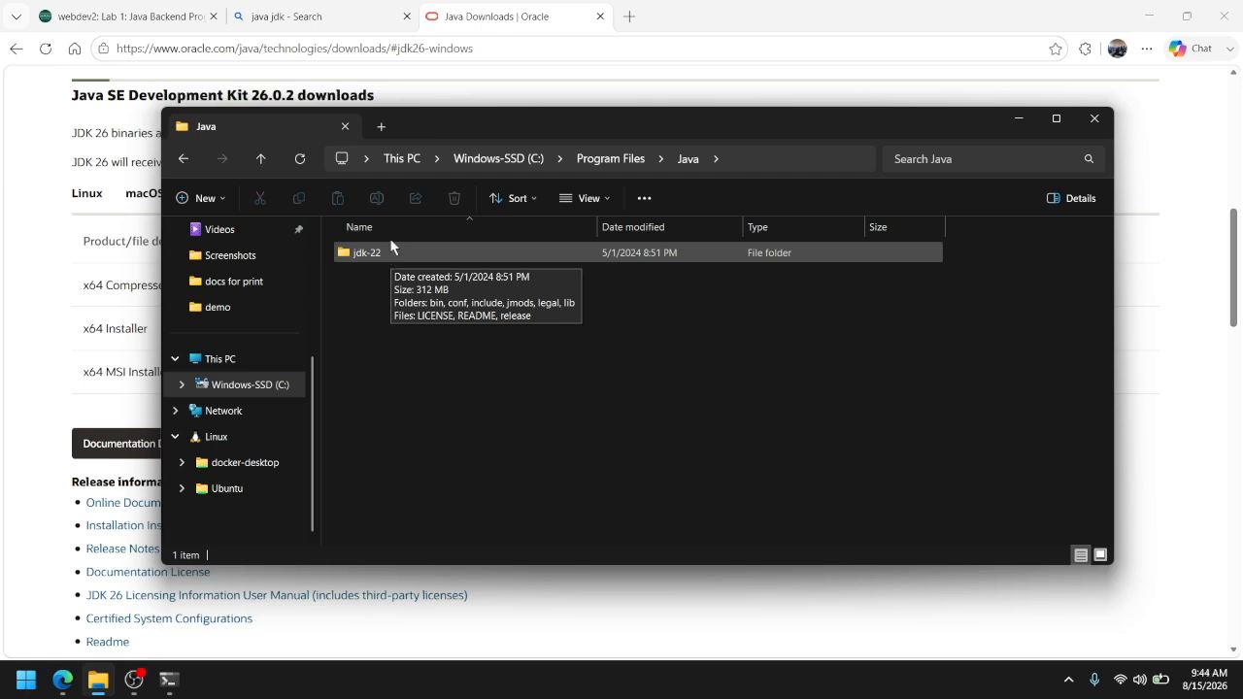
{"action": "left_click_drag", "start_coordinate": [440, 121], "coordinate": [448, 140]}
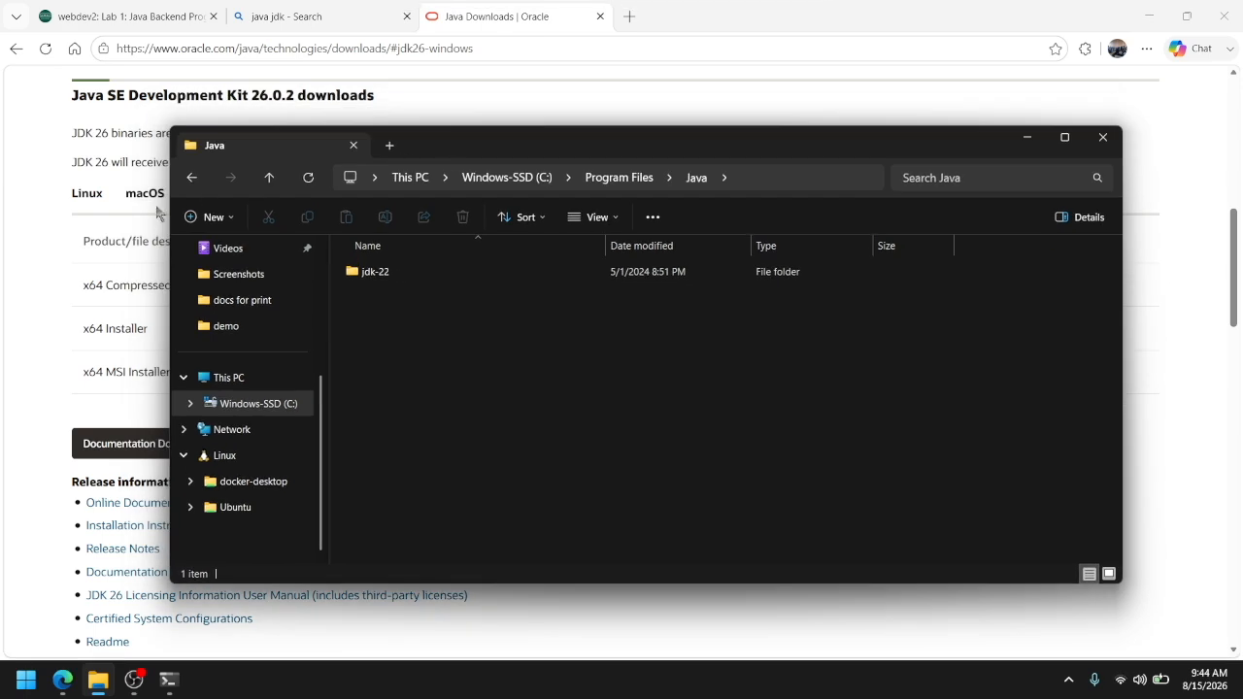
{"action": "scroll", "coordinate": [88, 230], "scroll_direction": "up", "scroll_amount": 2}
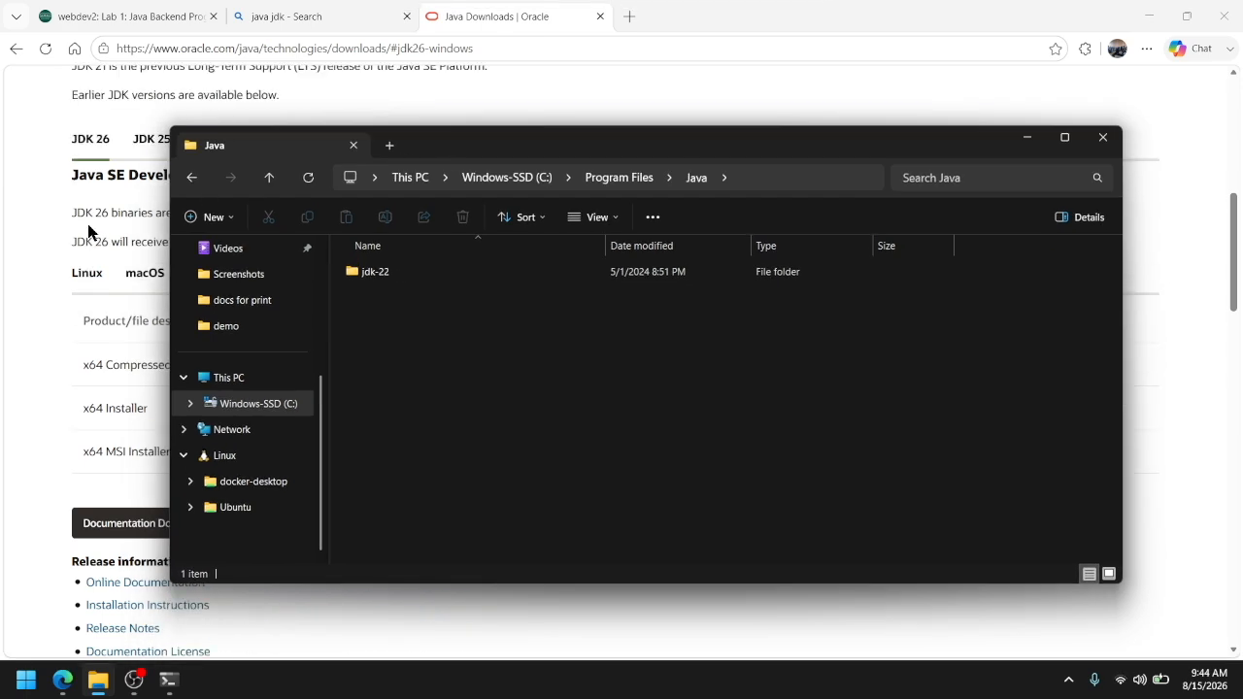
{"action": "scroll", "coordinate": [87, 230], "scroll_direction": "down", "scroll_amount": 2}
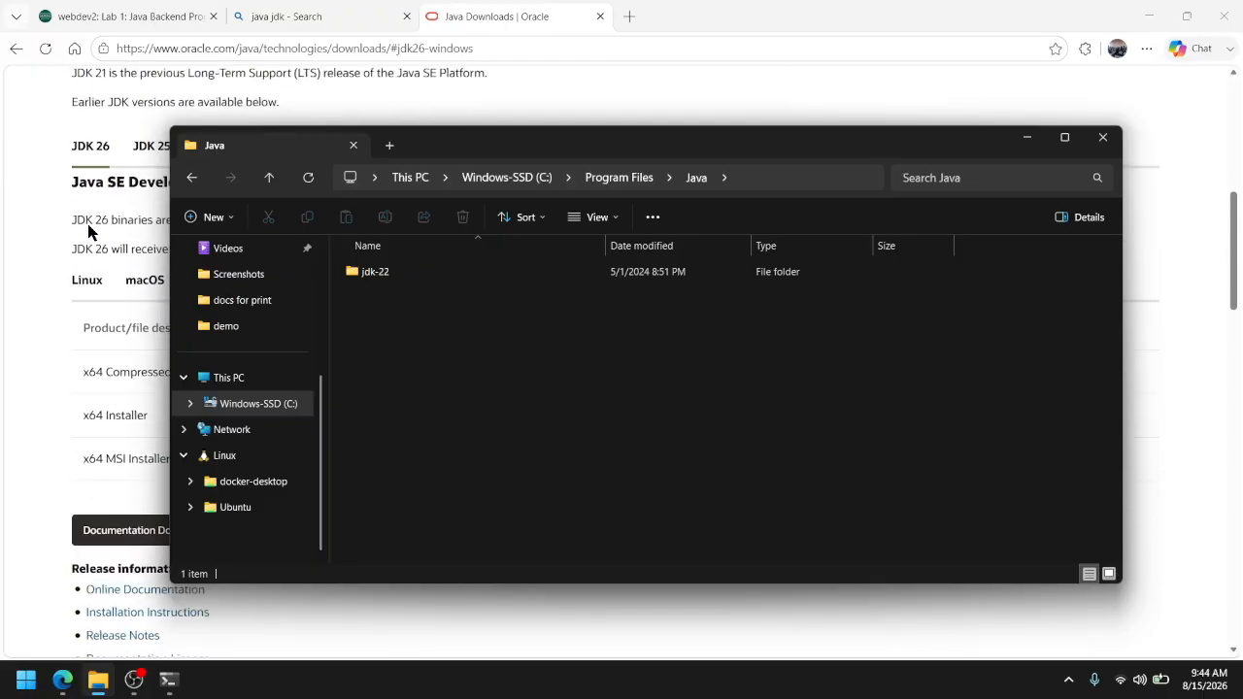
{"action": "scroll", "coordinate": [87, 230], "scroll_direction": "up", "scroll_amount": 1}
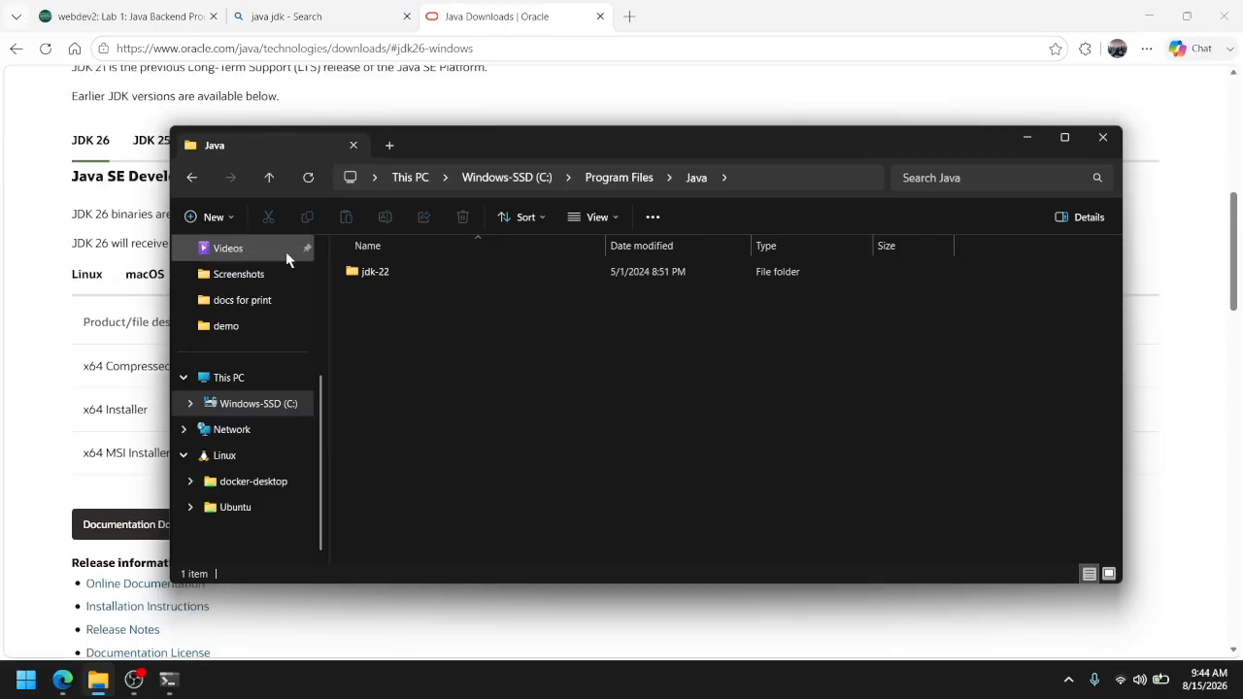
{"action": "left_click", "coordinate": [390, 276]}
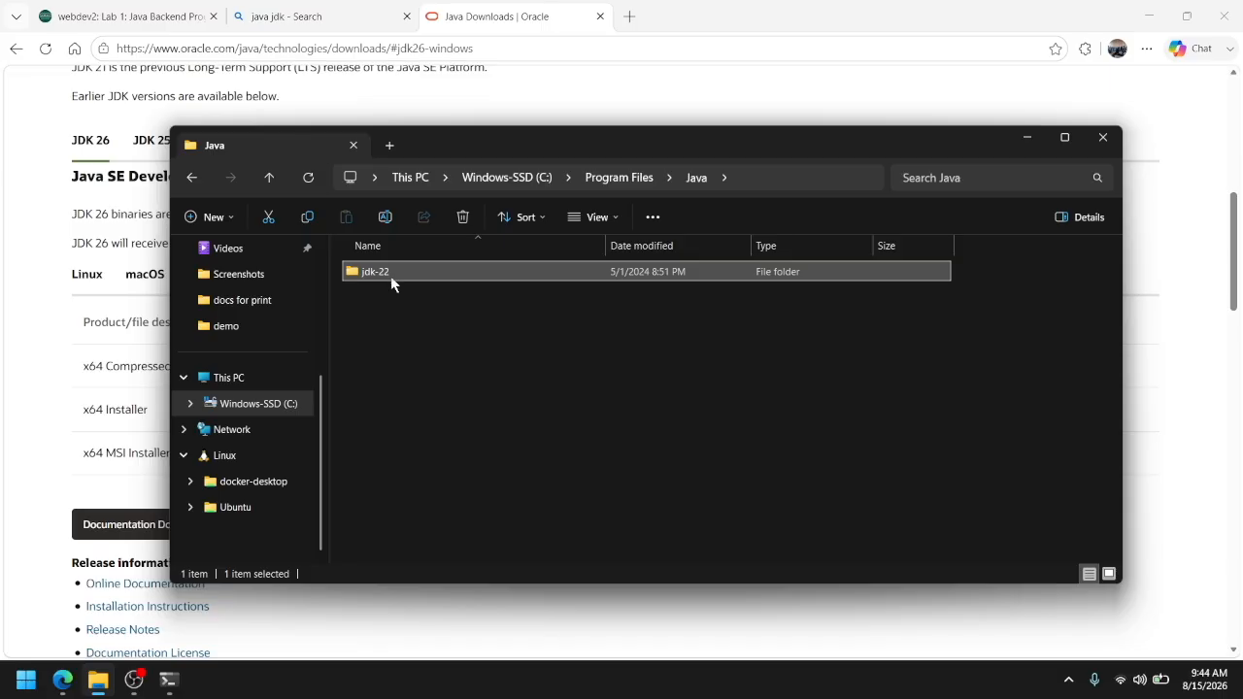
{"action": "left_click", "coordinate": [171, 679]}
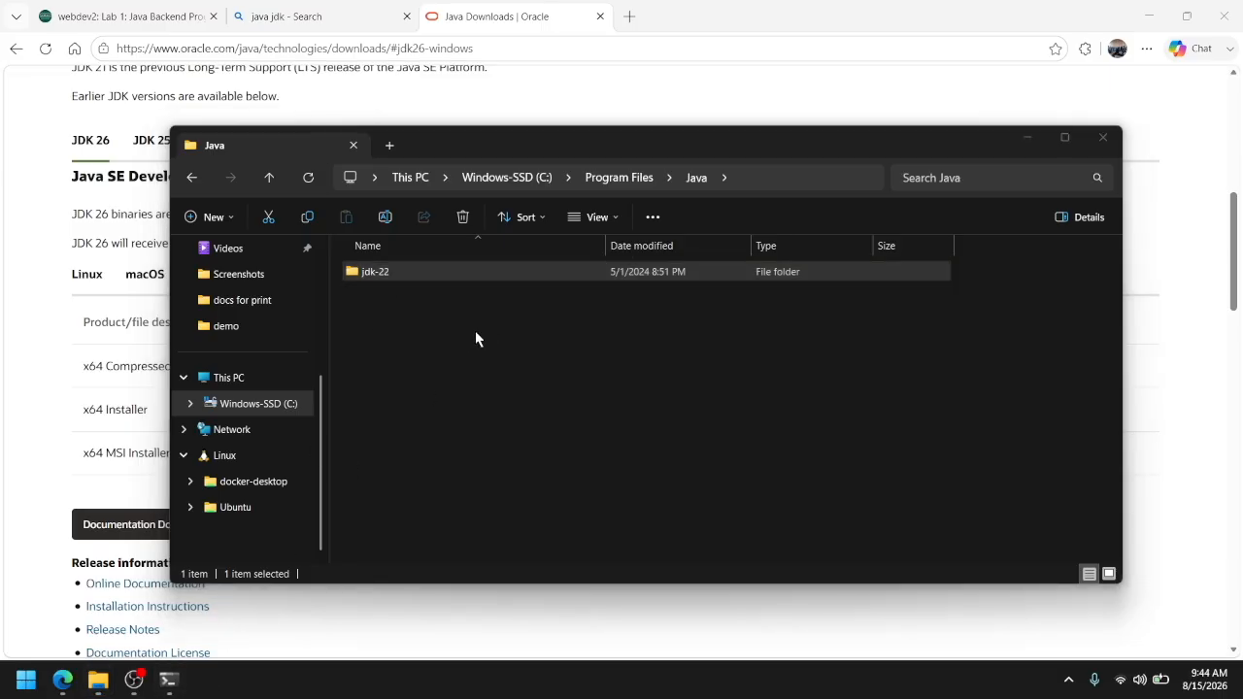
Find and open the environment variables editor for the user account
{"action": "left_click", "coordinate": [616, 377]}
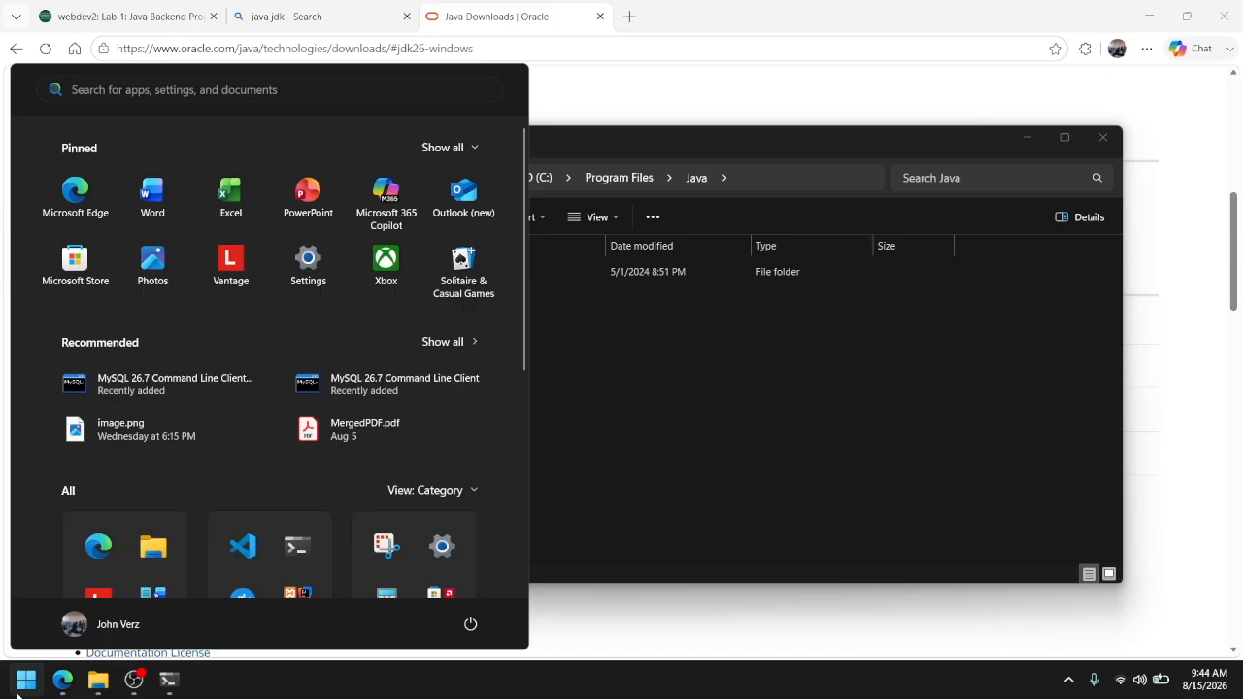
{"action": "type", "text": "env"}
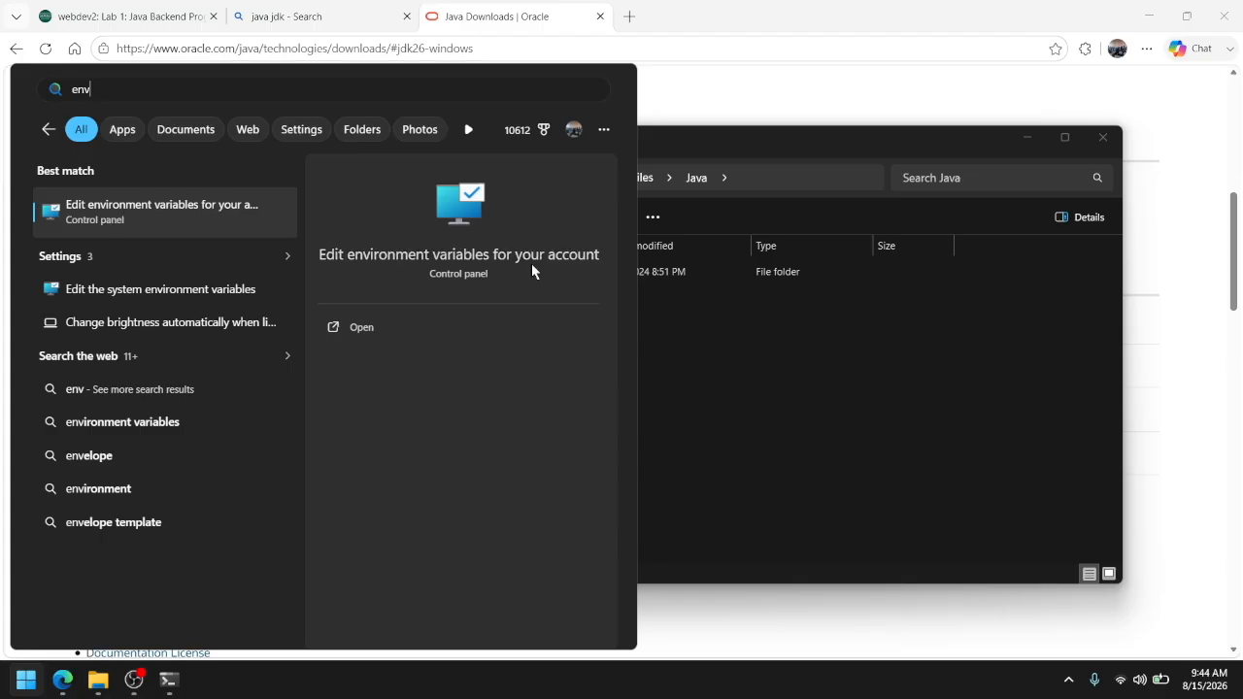
{"action": "left_click", "coordinate": [134, 208]}
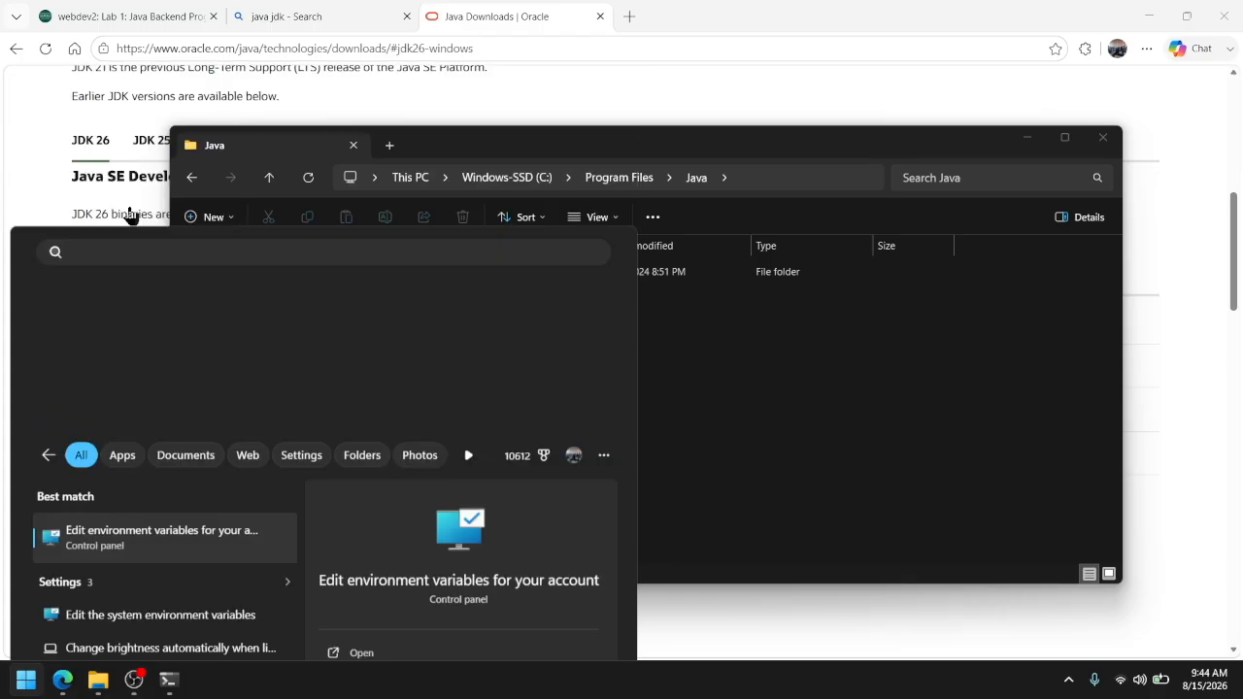
{"action": "left_click_drag", "start_coordinate": [593, 90], "coordinate": [582, 117]}
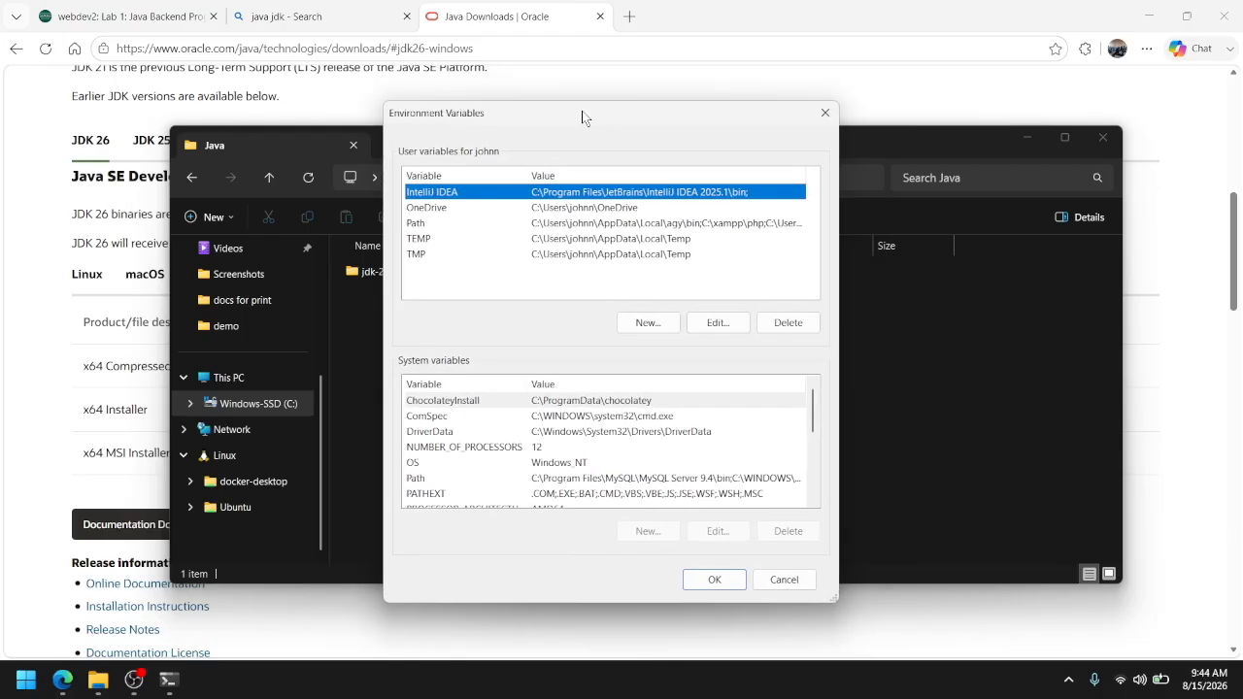
{"action": "left_click", "coordinate": [434, 288]}
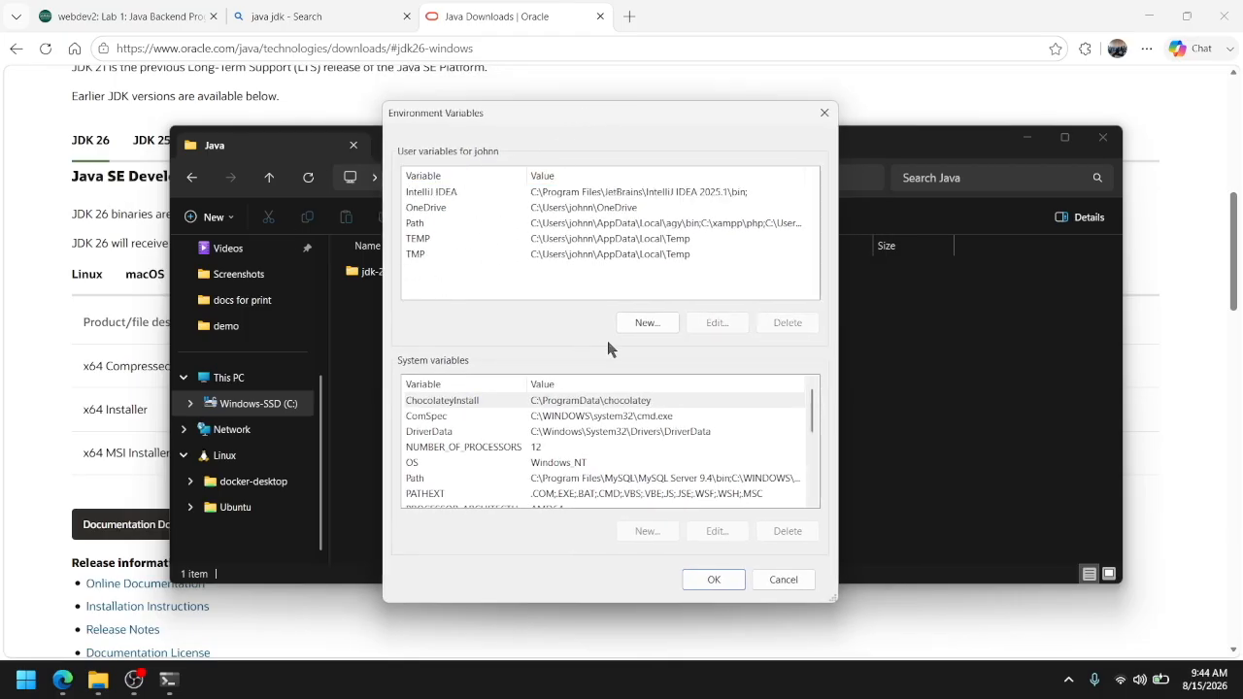
Create a new user variable named JAVA_HOME
{"action": "left_click", "coordinate": [645, 322]}
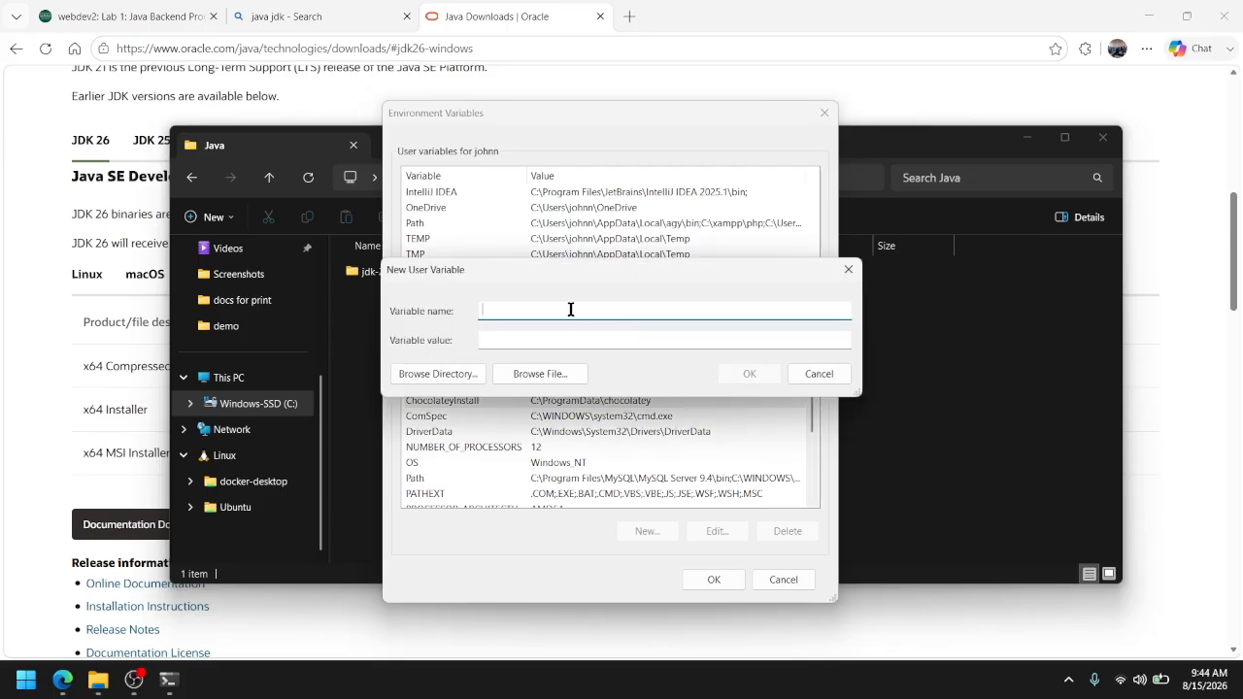
{"action": "key", "text": "Caps_Lock"}
{"action": "type", "text": "JAVA_HOME"}
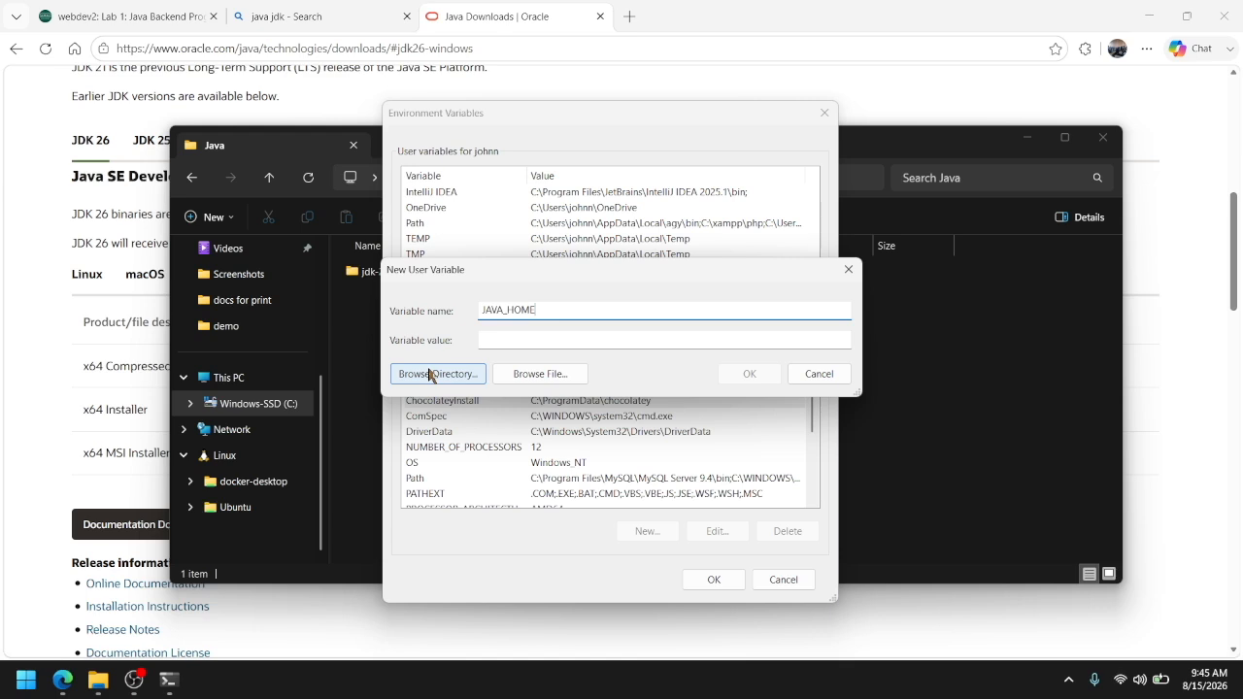
Open the jdk-22 folder in File Explorer and copy its full path, C:\Program Files\Java\jdk-22
{"action": "left_click", "coordinate": [1066, 447]}
{"action": "left_click", "coordinate": [418, 273]}
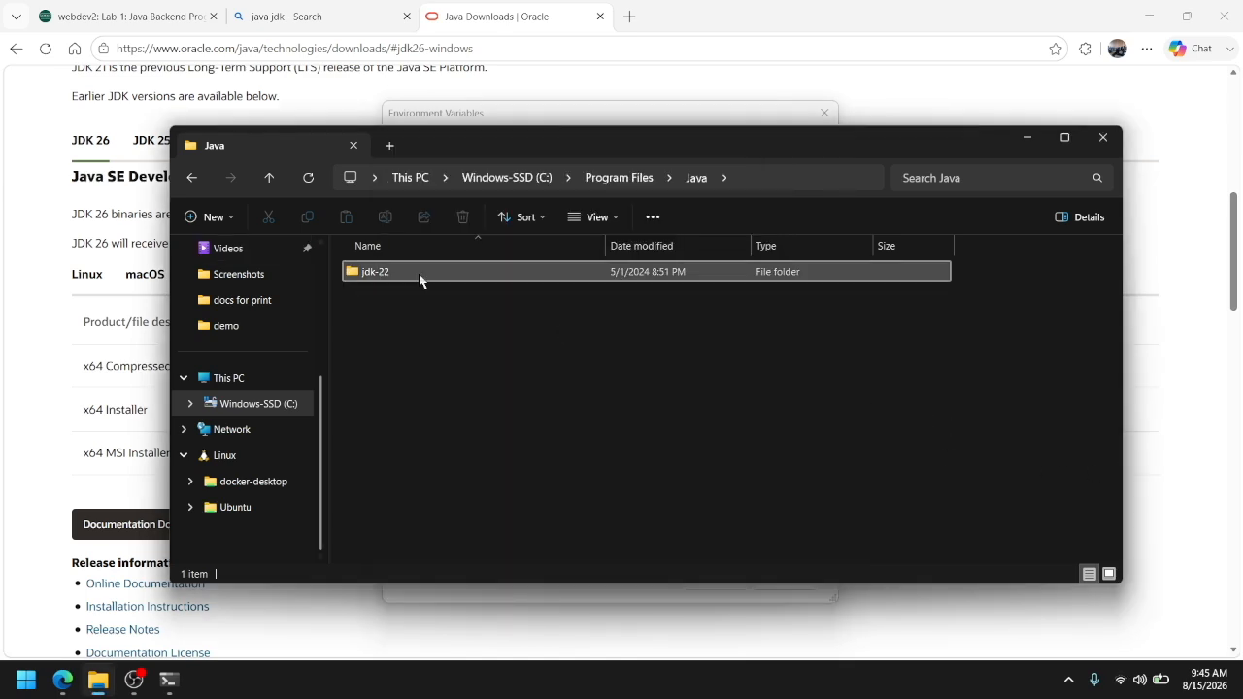
{"action": "double_click", "coordinate": [413, 275]}
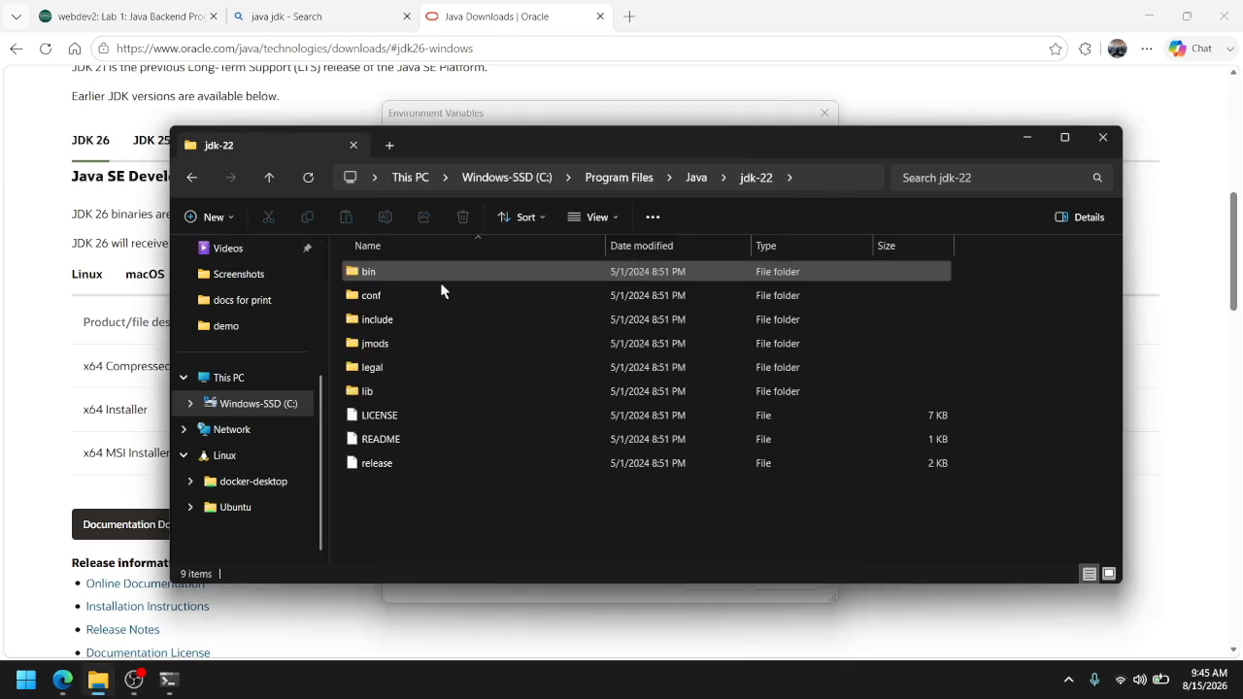
{"action": "left_click", "coordinate": [805, 188]}
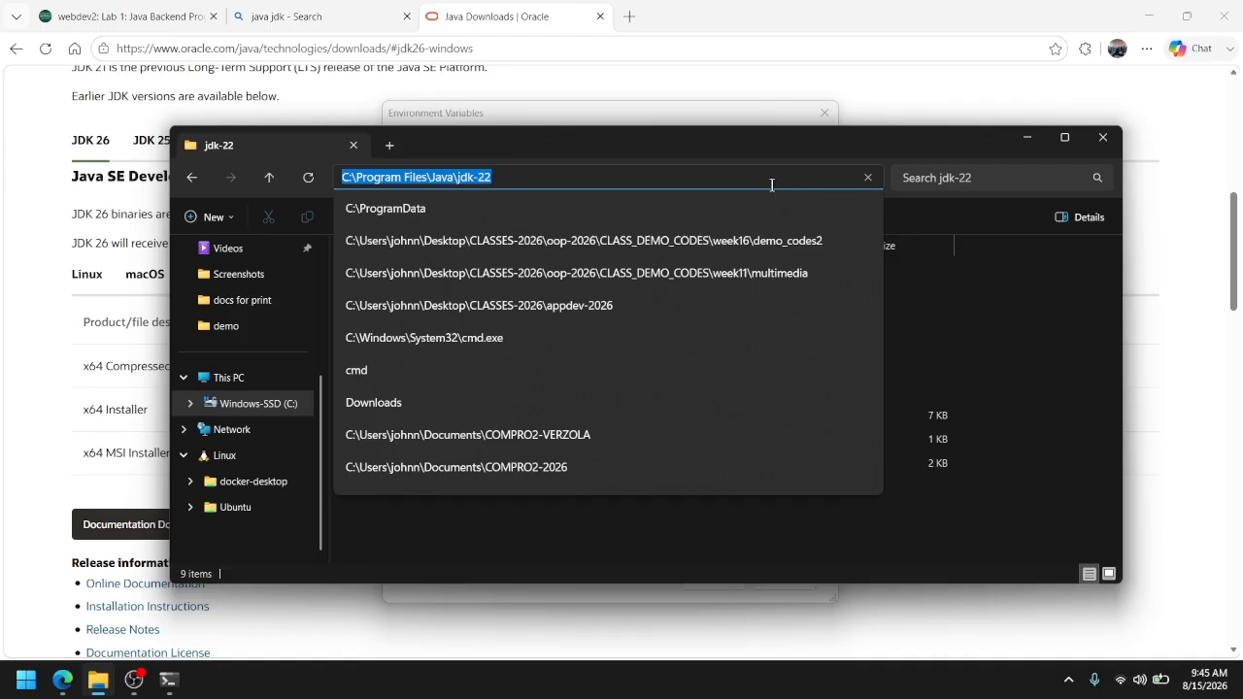
{"action": "left_click", "coordinate": [895, 260]}
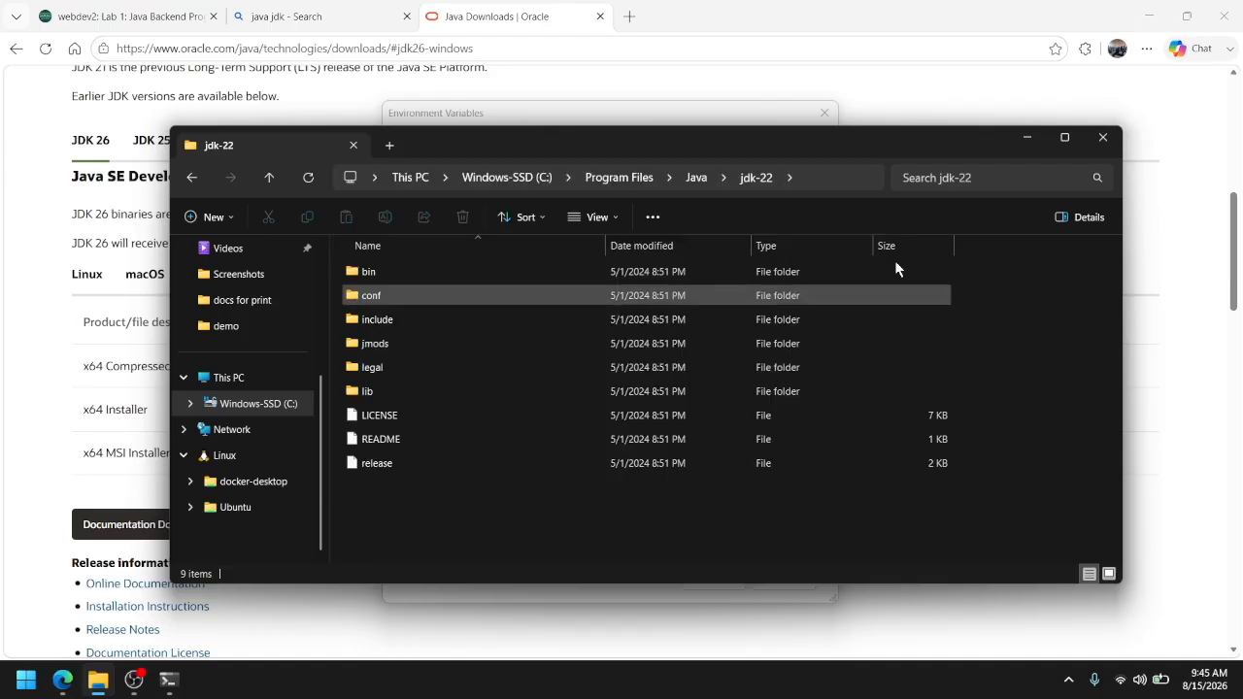
{"action": "left_click", "coordinate": [813, 178]}
{"action": "key", "text": "ctrl+c"}
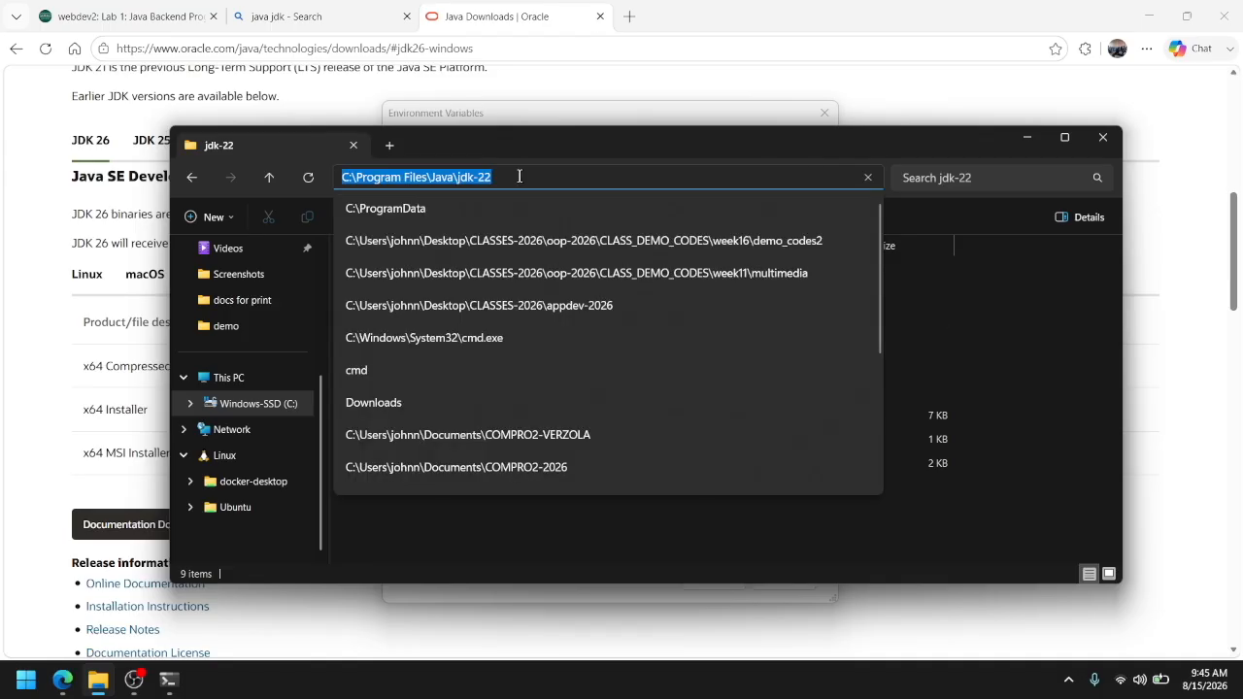
Set the JAVA_HOME value to C:\Program Files\Java\jdk-22 and save the new variable
{"action": "left_click", "coordinate": [544, 117]}
{"action": "left_click", "coordinate": [541, 341]}
{"action": "key", "text": "ctrl+v"}
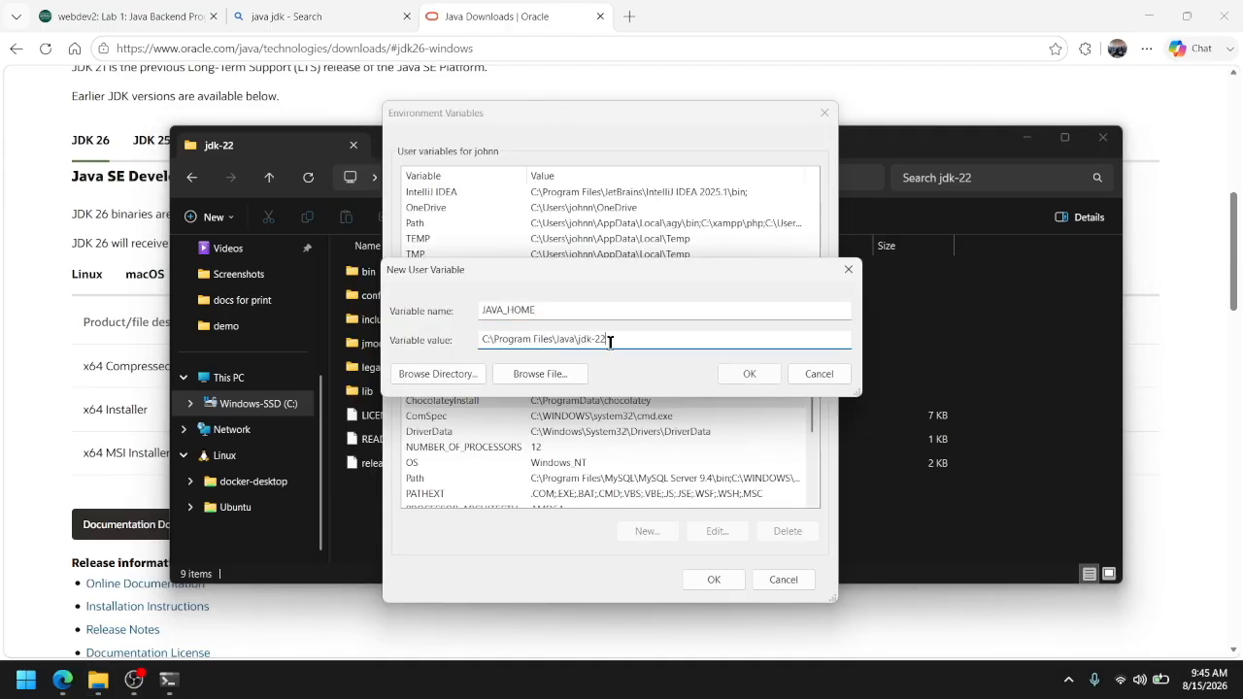
{"action": "left_click", "coordinate": [741, 377]}
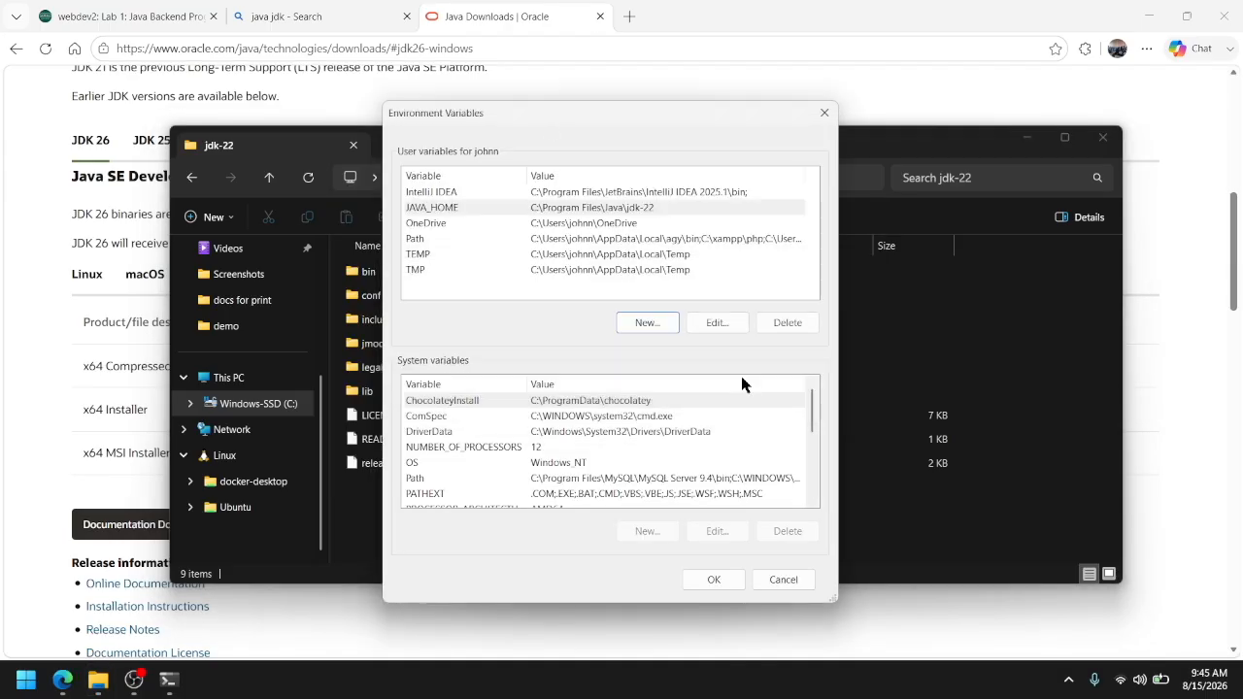
Add a new entry %JAVA_HOME%\bin to the user Path variable
{"action": "double_click", "coordinate": [540, 239]}
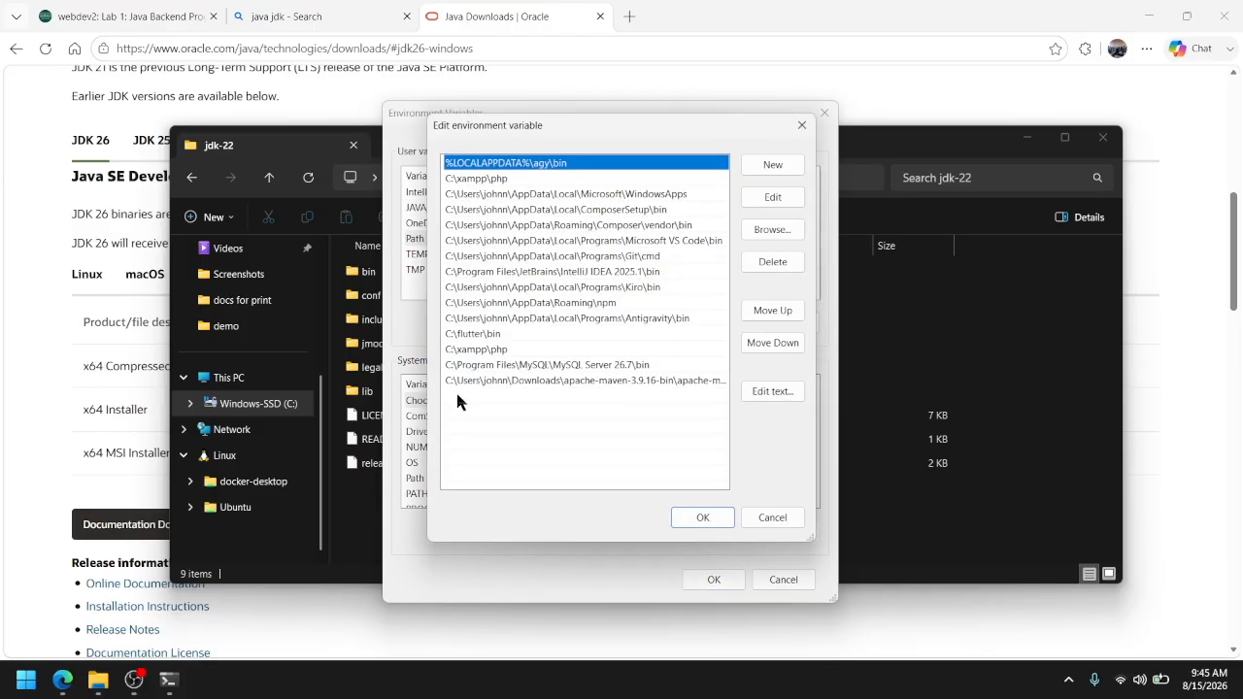
{"action": "left_click", "coordinate": [455, 388]}
{"action": "double_click", "coordinate": [457, 389]}
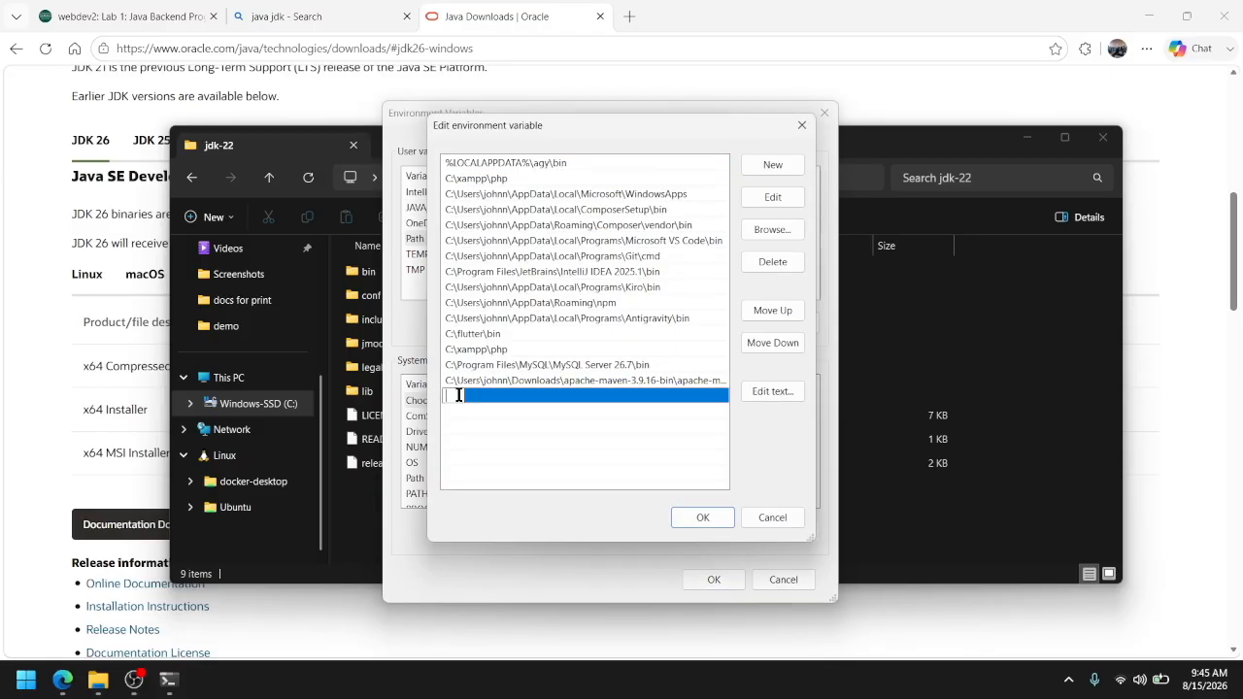
{"action": "type", "text": "%"}
{"action": "key", "text": "Caps_Lock"}
{"action": "type", "text": "J"}
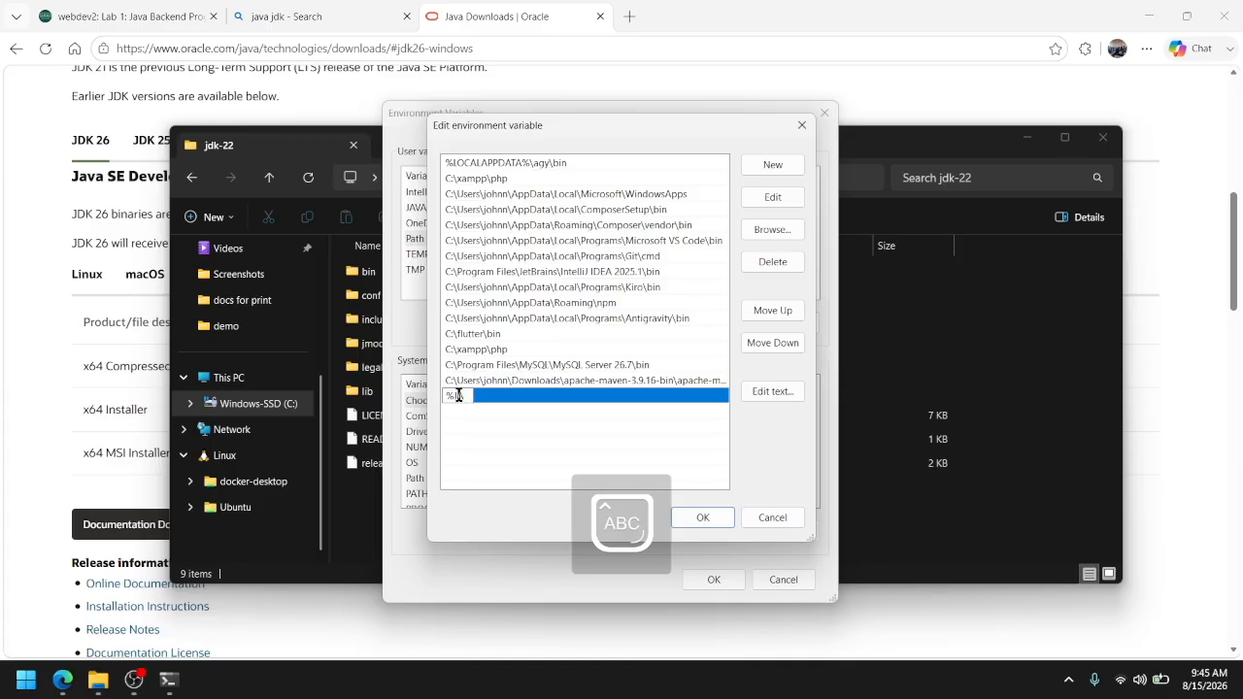
{"action": "type", "text": "AVA"}
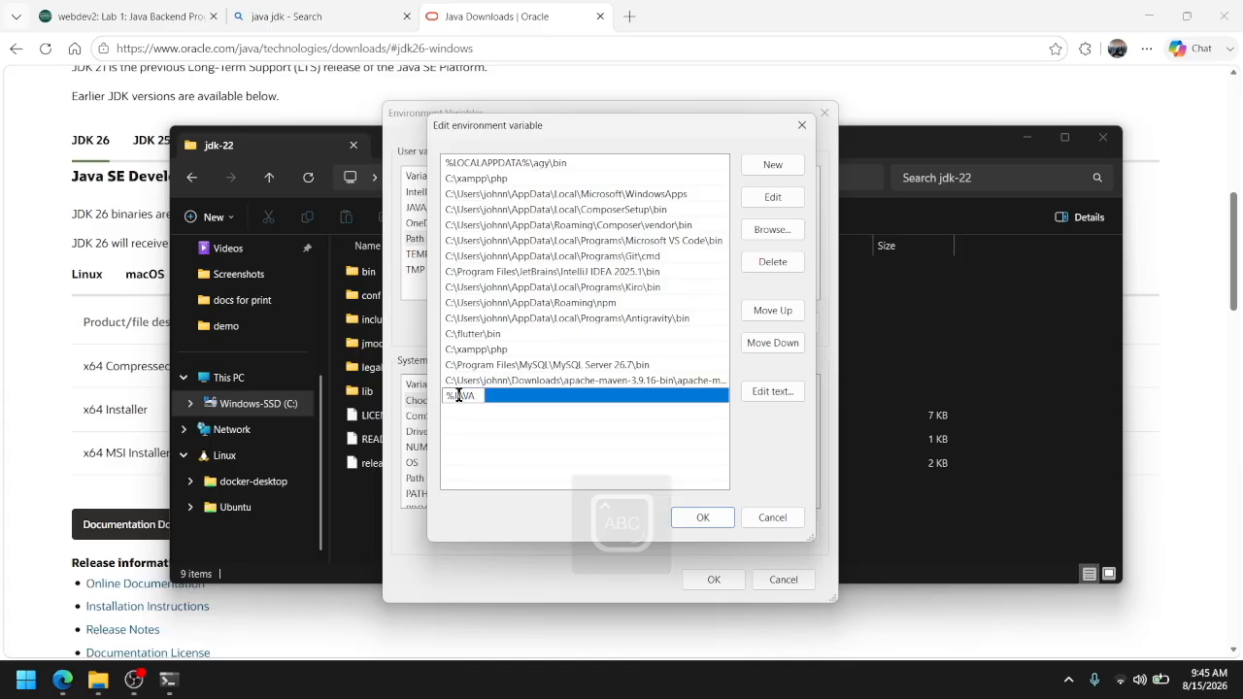
{"action": "type", "text": "_HOME"}
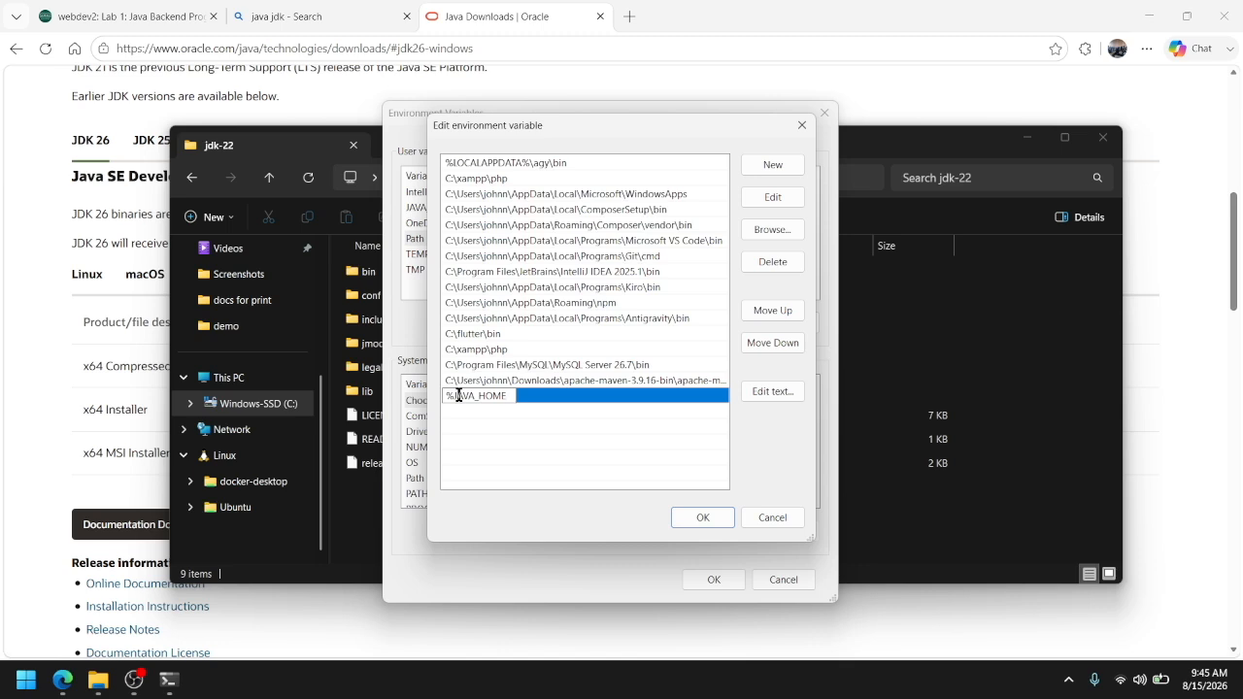
{"action": "type", "text": "%"}
{"action": "key", "text": "Caps_Lock"}
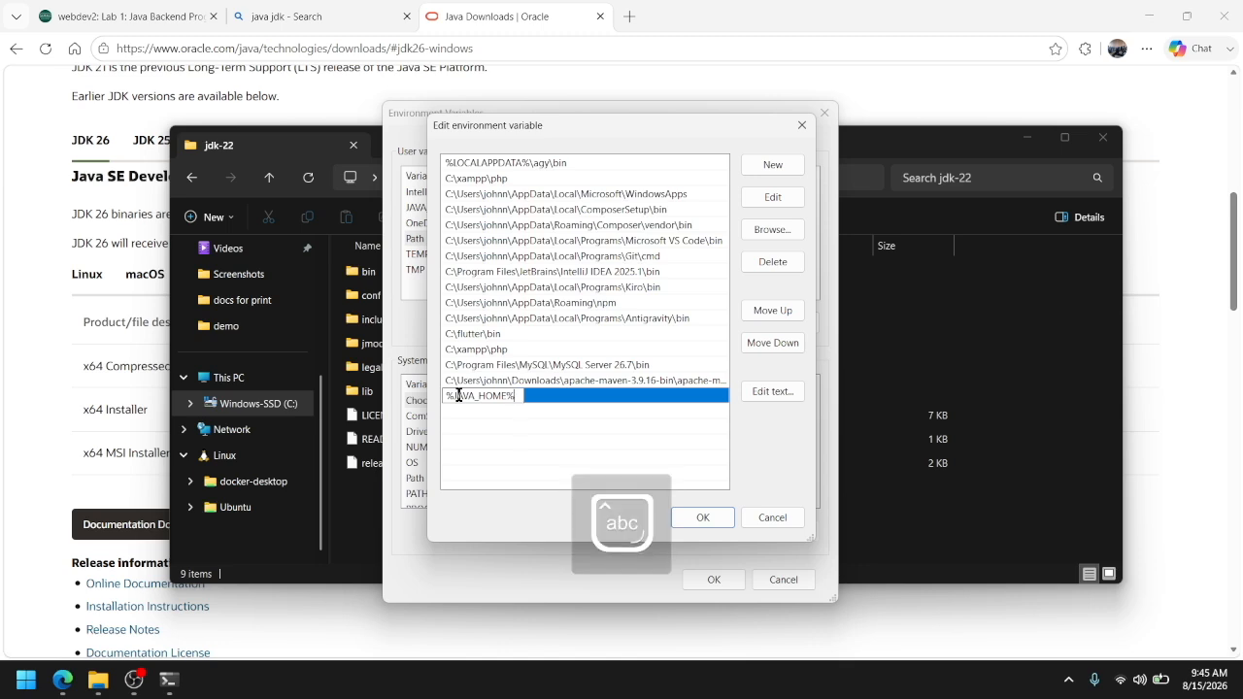
{"action": "type", "text": "\\bin"}
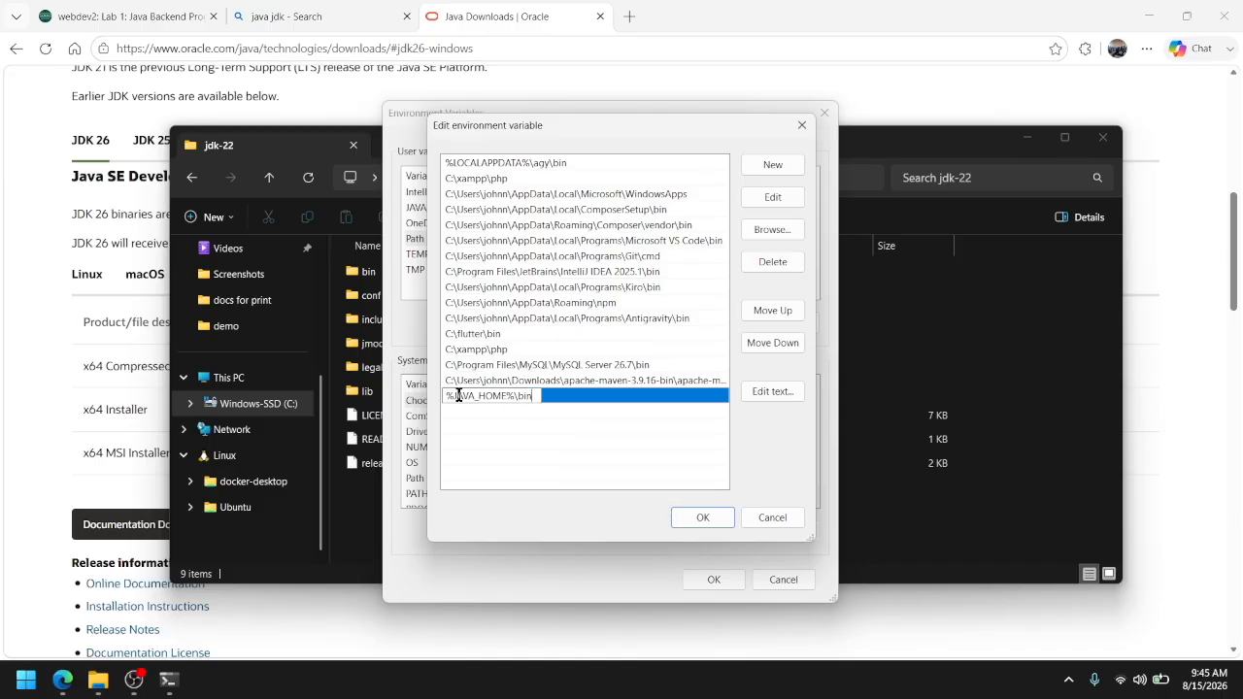
Look inside the bin folder of jdk-22 and at the earlier commands in the Command Prompt
{"action": "left_click", "coordinate": [377, 272]}
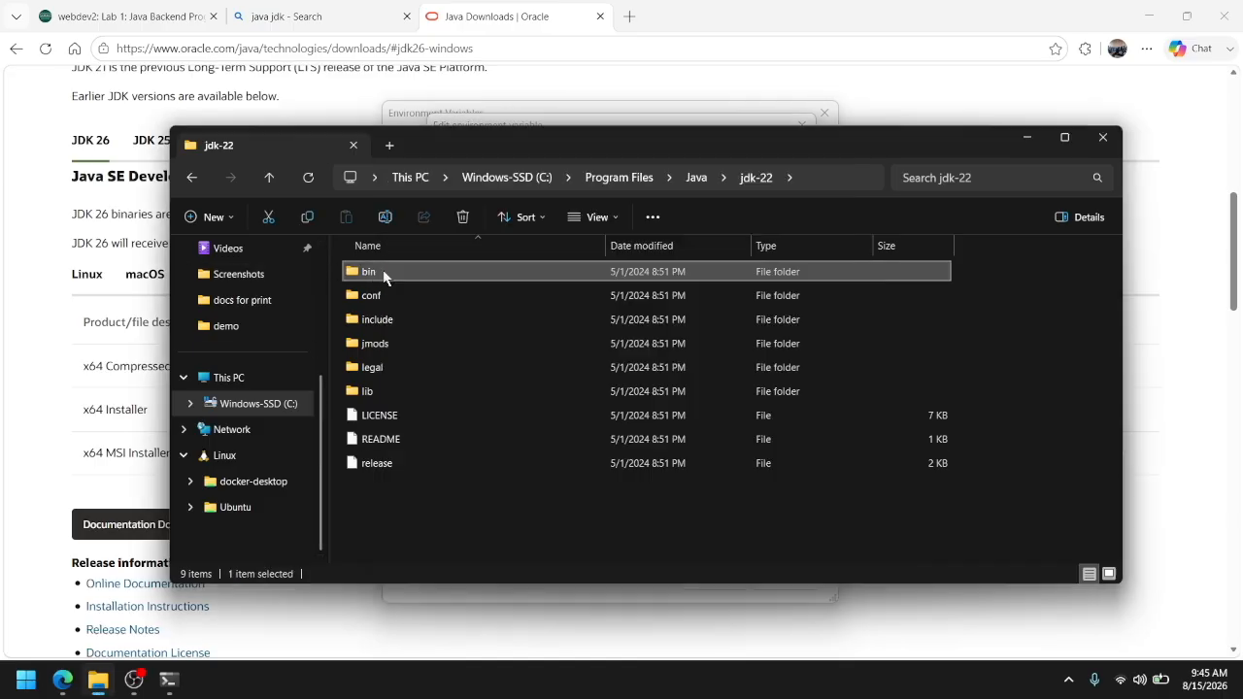
{"action": "double_click", "coordinate": [378, 272]}
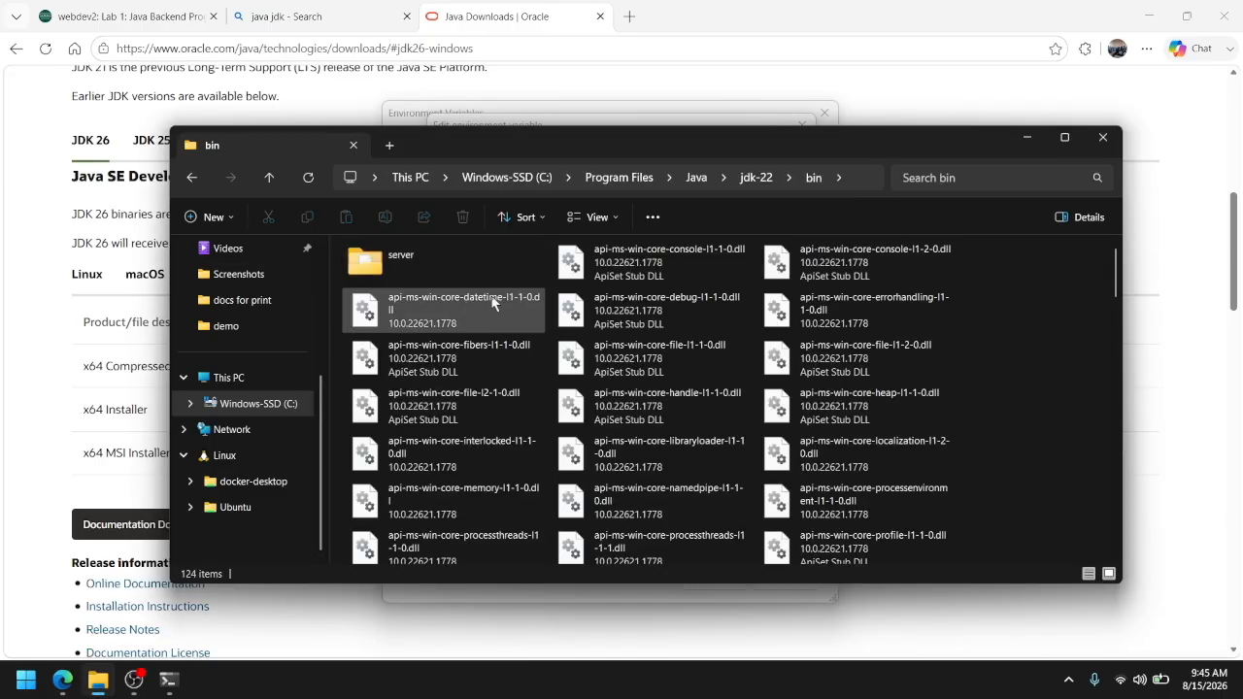
{"action": "left_click", "coordinate": [168, 679]}
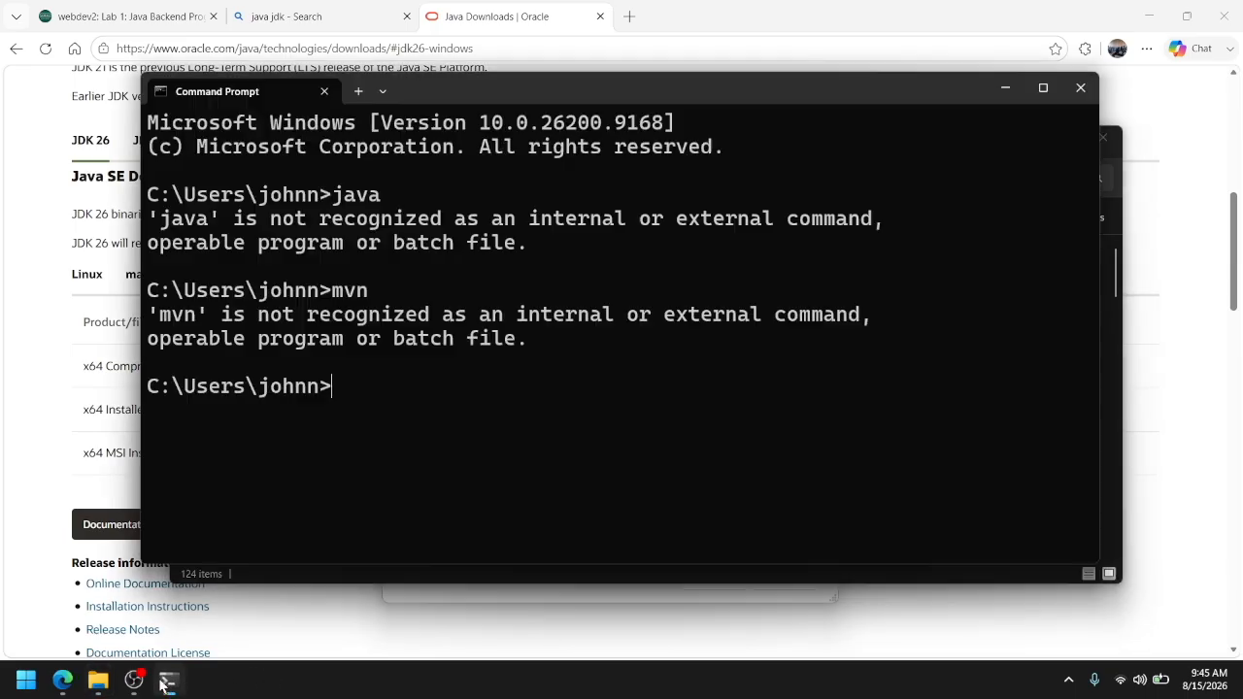
{"action": "left_click", "coordinate": [509, 588]}
{"action": "left_click", "coordinate": [509, 592]}
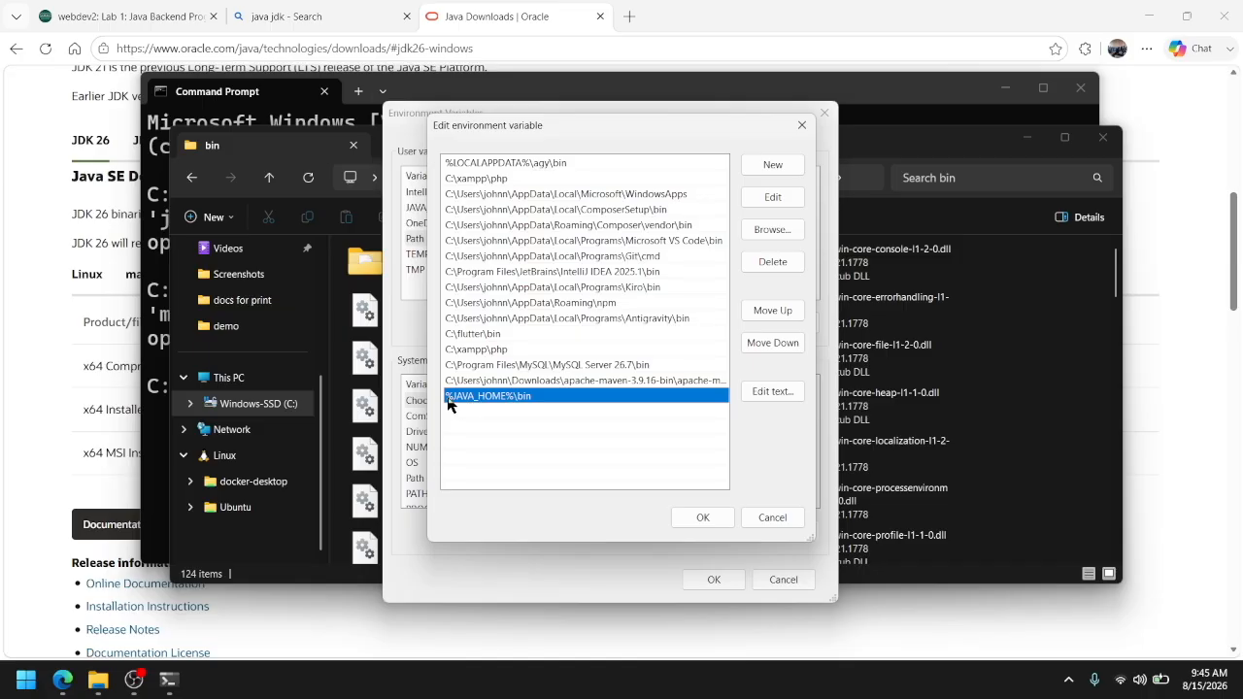
Save the Path and environment variable changes, and close the old Command Prompt window
{"action": "left_click", "coordinate": [709, 519]}
{"action": "left_click", "coordinate": [714, 580]}
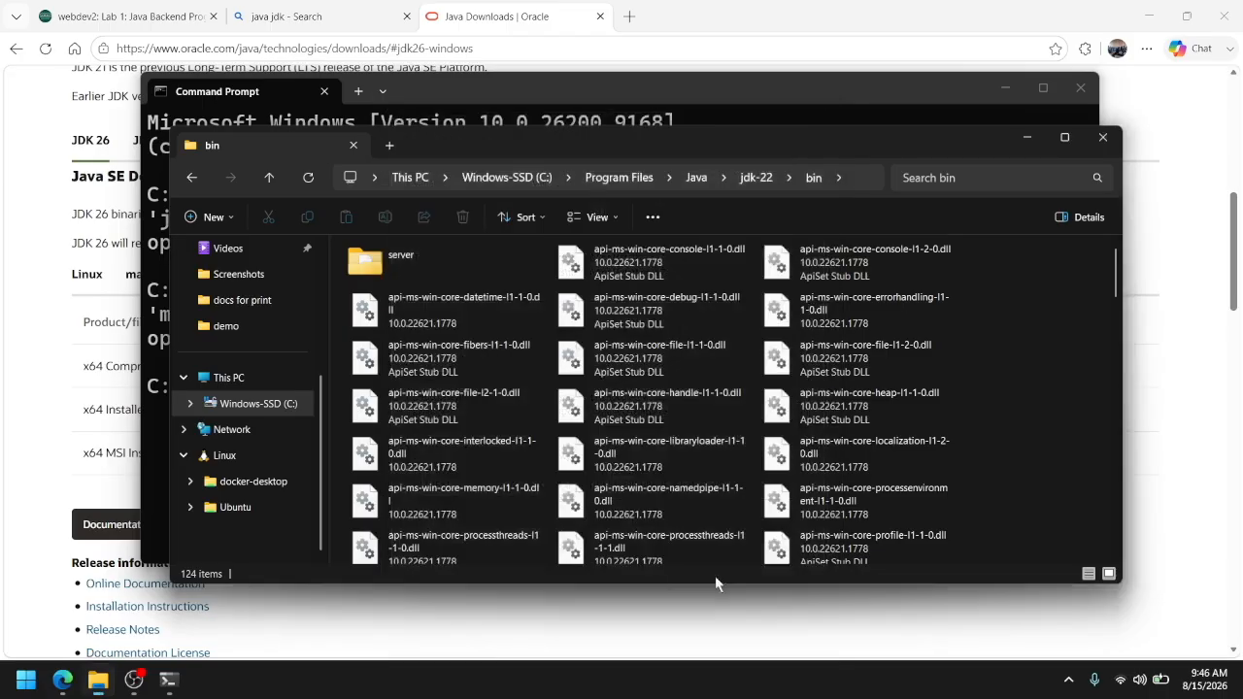
{"action": "left_click", "coordinate": [182, 682]}
{"action": "left_click", "coordinate": [1080, 88]}
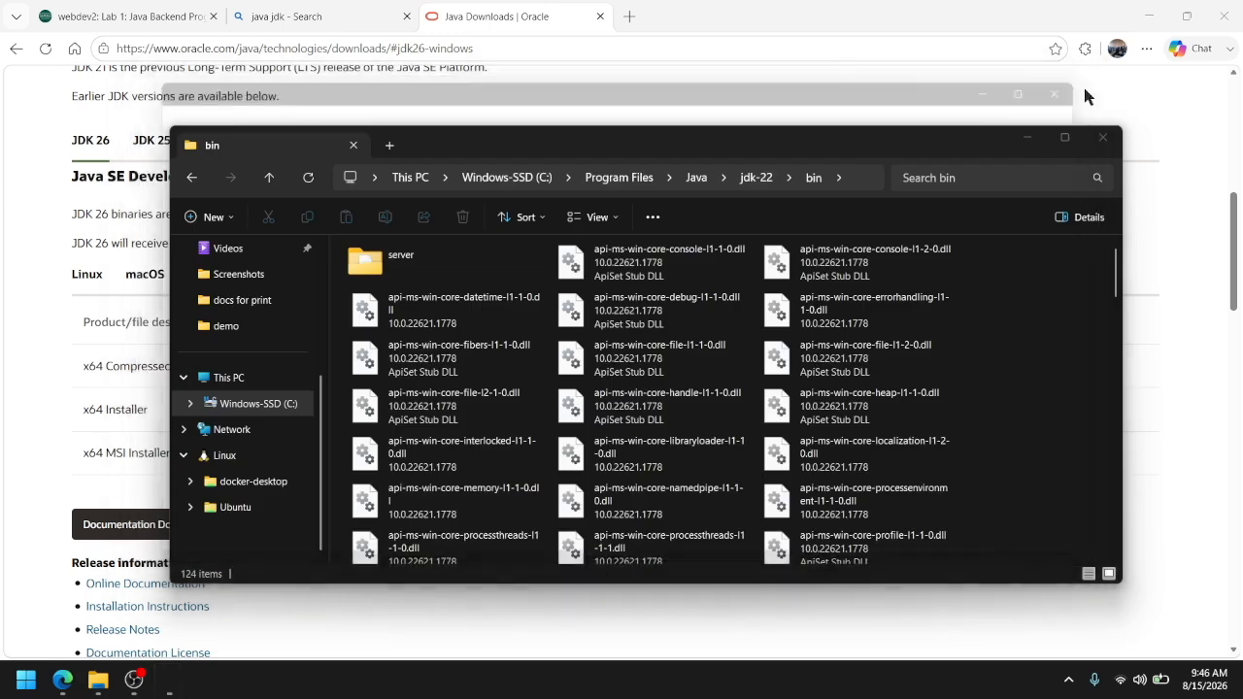
Open a new Command Prompt and run java -version to check the Java setup
{"action": "key", "text": "super+r"}
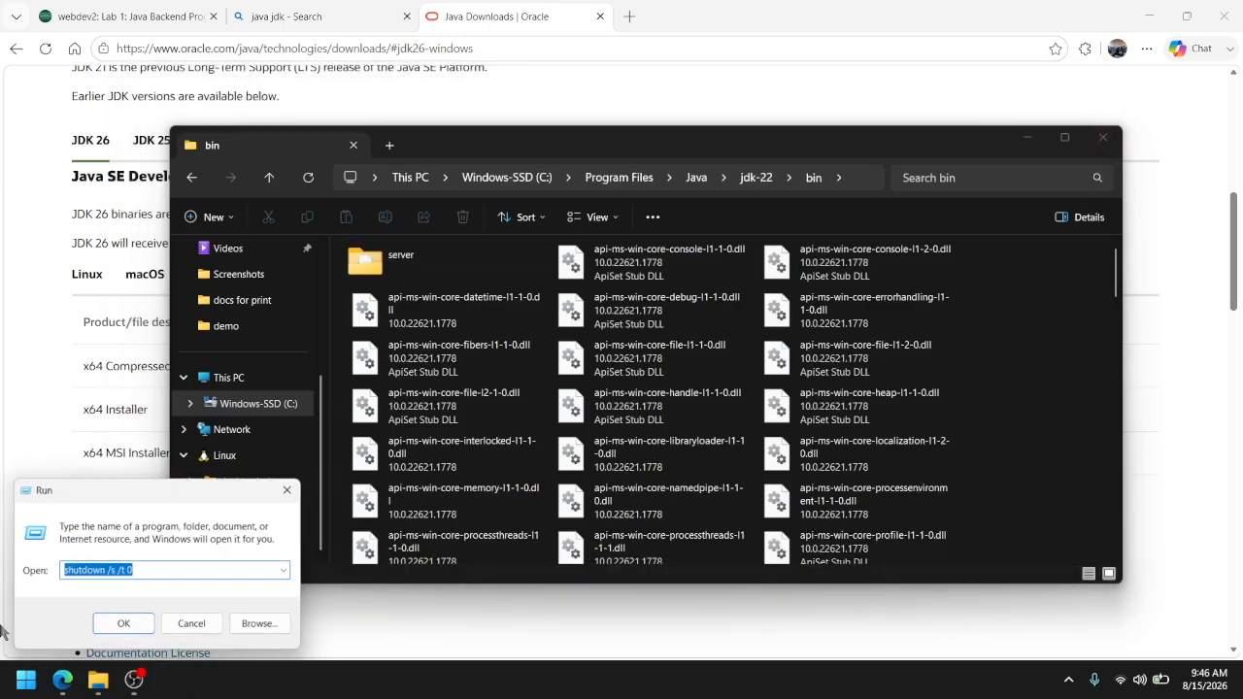
{"action": "key", "text": "Escape"}
{"action": "key", "text": "super"}
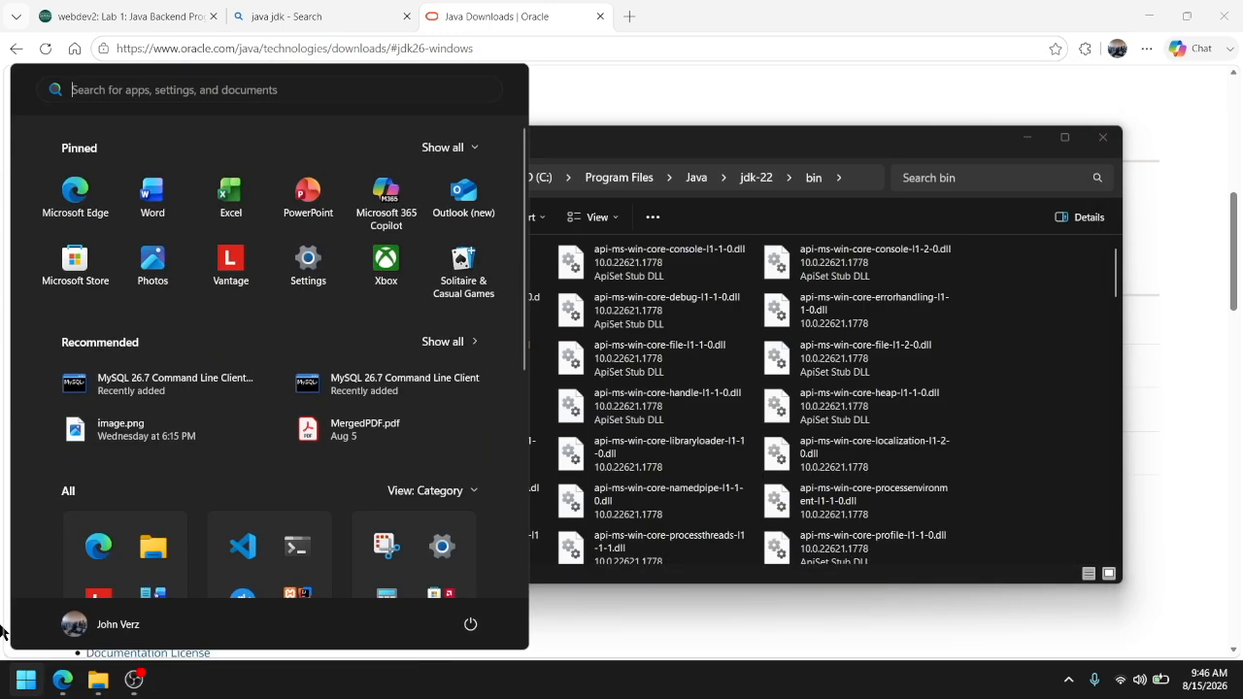
{"action": "type", "text": "cmd"}
{"action": "key", "text": "Return"}
{"action": "type", "text": "java -version"}
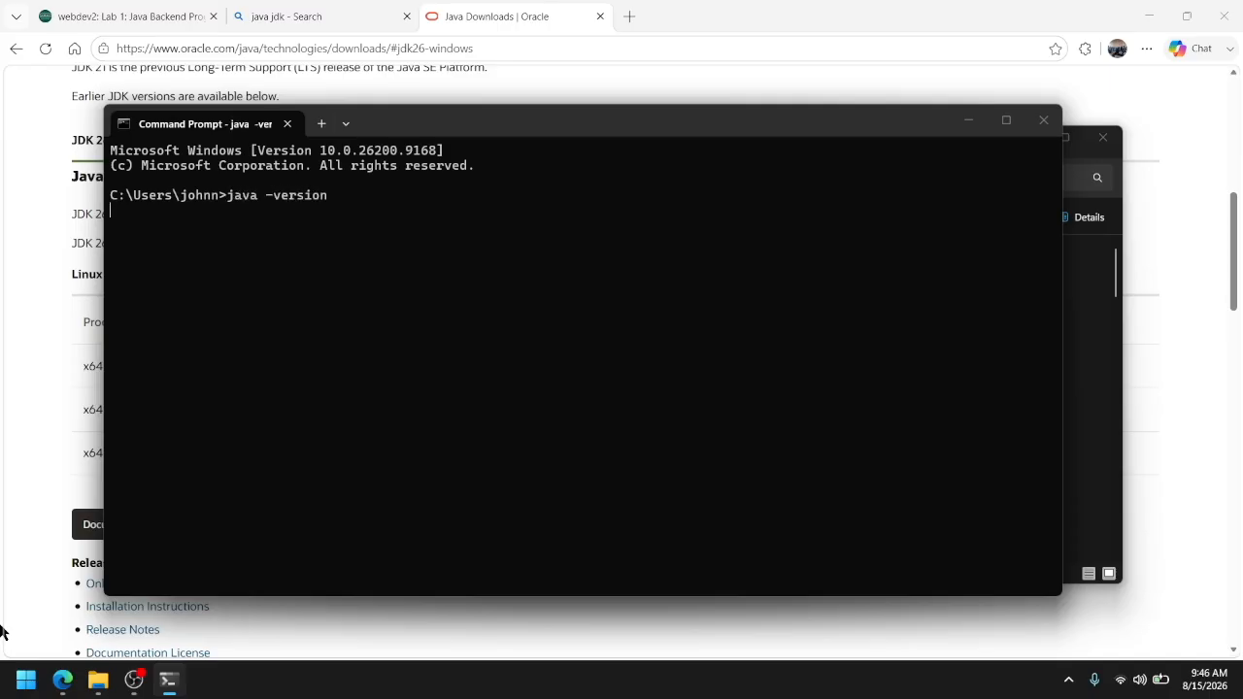
Complete the java -version check and search the web for maven in the browser
{"action": "key", "text": "Return"}
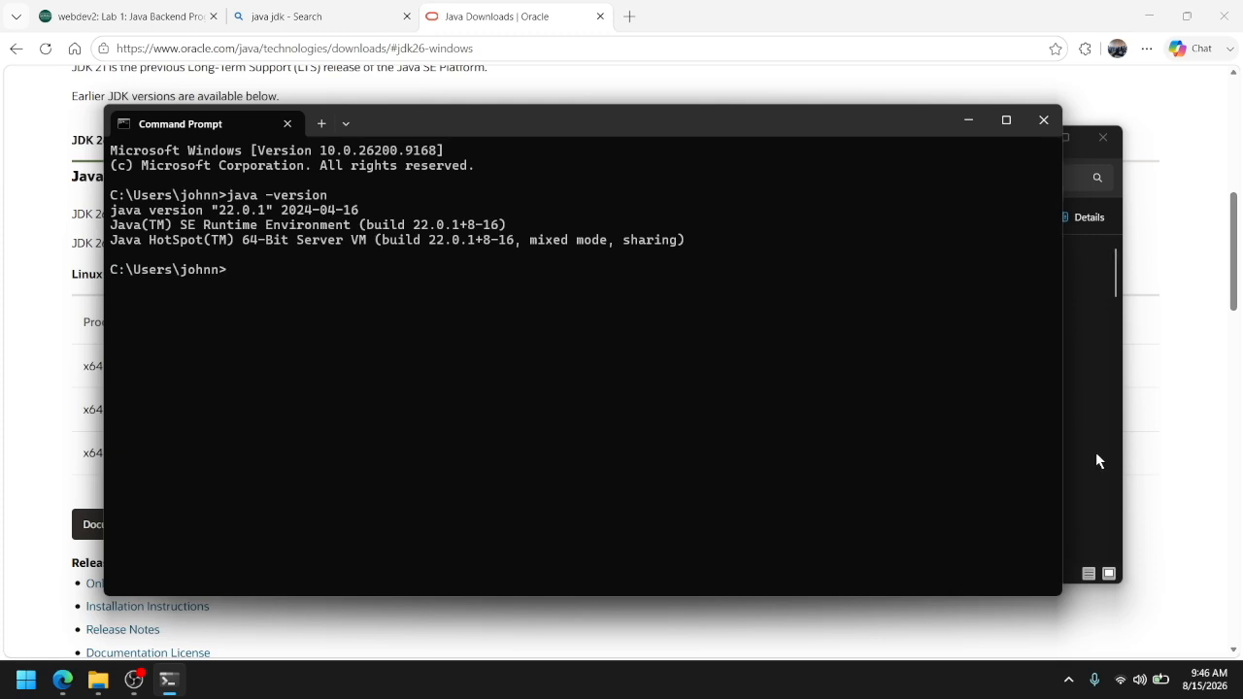
{"action": "left_click", "coordinate": [1197, 468]}
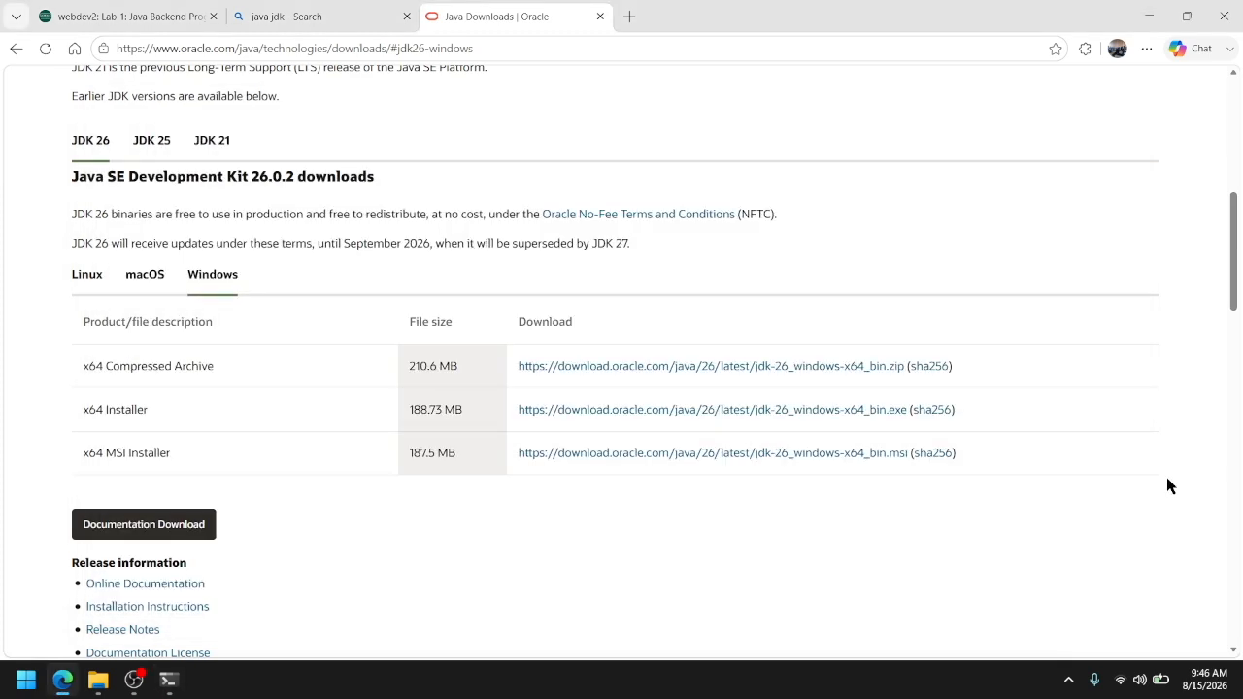
{"action": "left_click", "coordinate": [273, 11]}
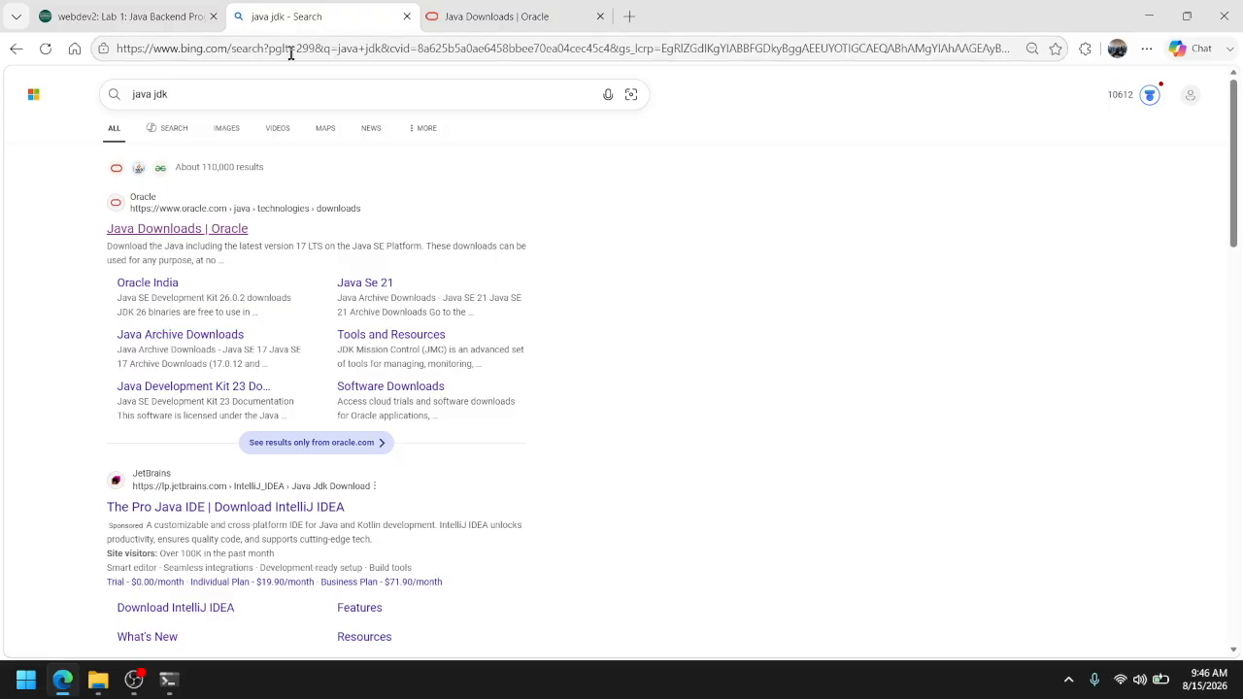
{"action": "left_click", "coordinate": [277, 101]}
{"action": "type", "text": "maven"}
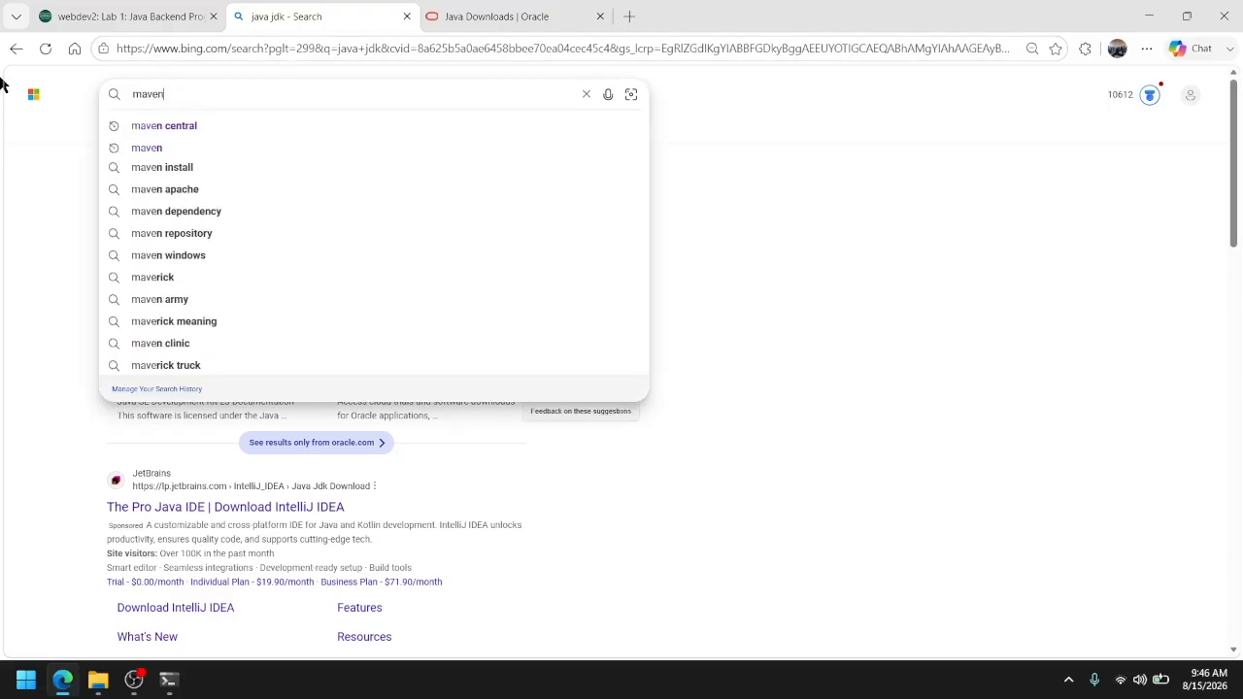
{"action": "key", "text": "Return"}
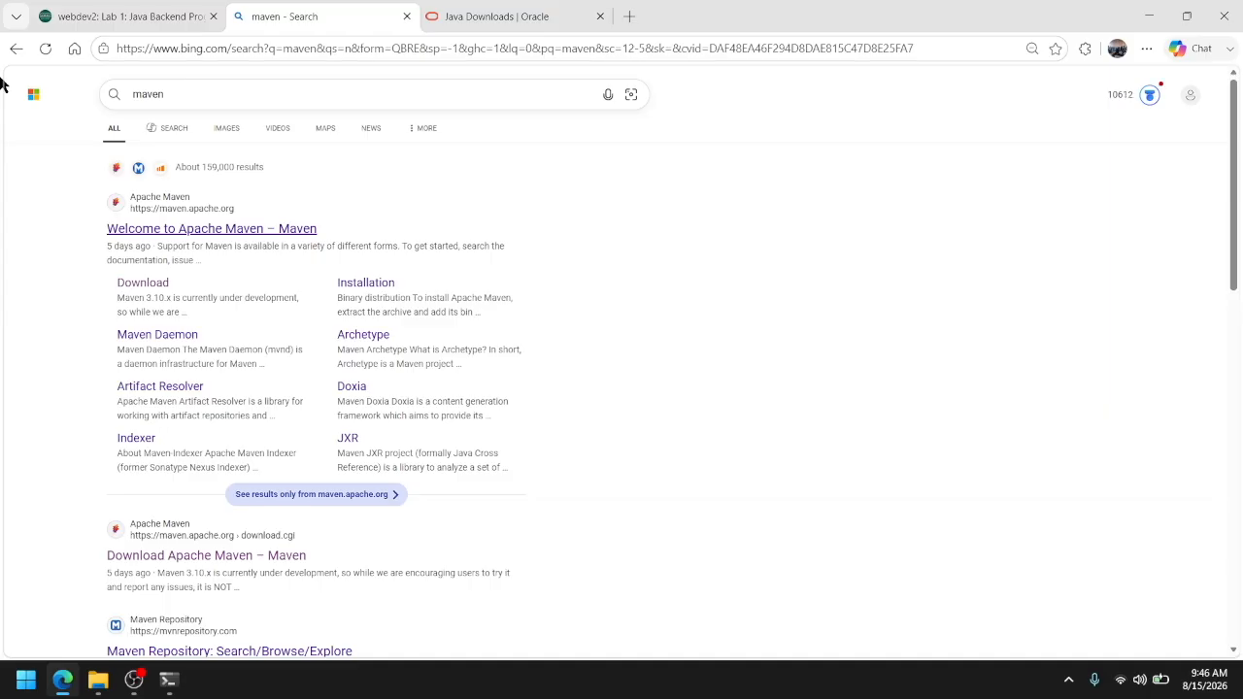
Open the Download Apache Maven page and locate the binary zip archive of Maven 3.9.16
{"action": "scroll", "coordinate": [281, 339], "scroll_direction": "down", "scroll_amount": 1}
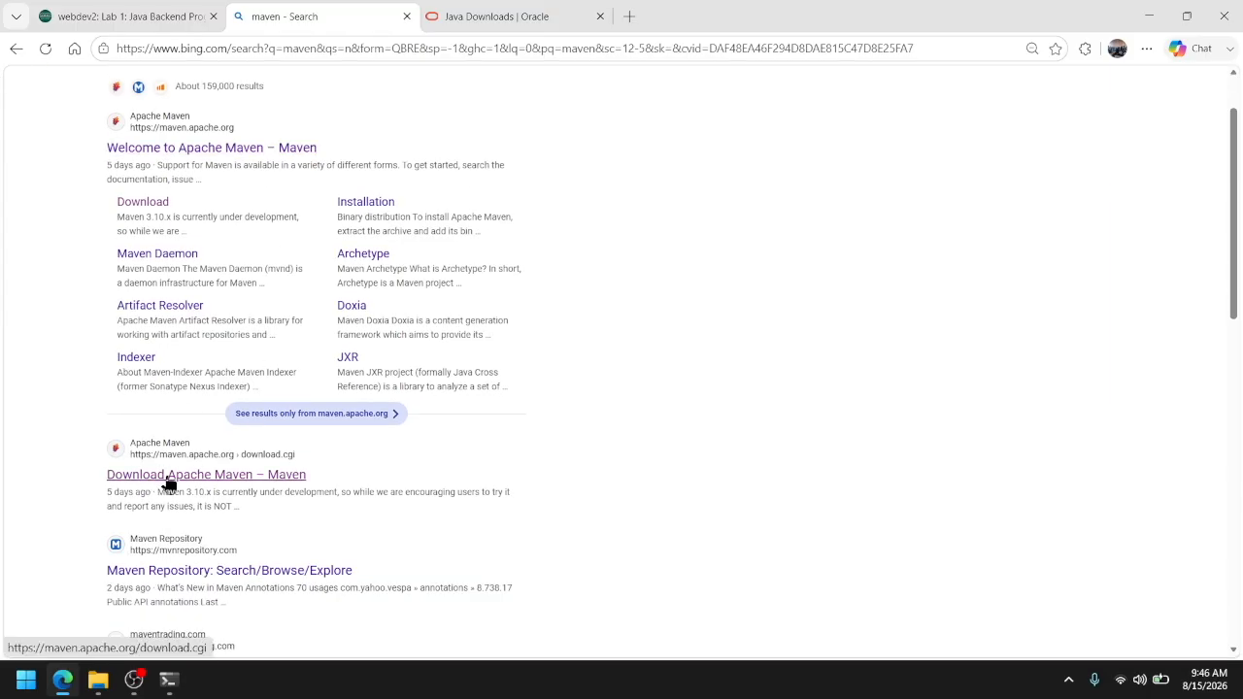
{"action": "left_click", "coordinate": [167, 477]}
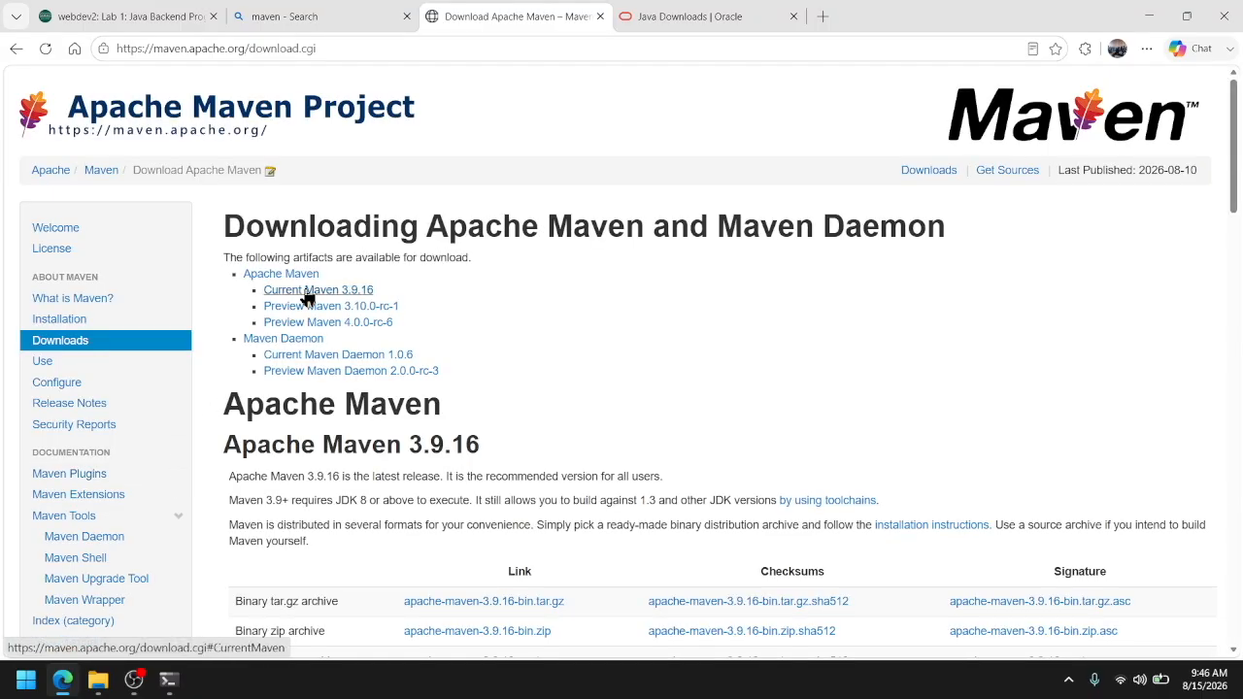
{"action": "scroll", "coordinate": [427, 321], "scroll_direction": "down", "scroll_amount": 1}
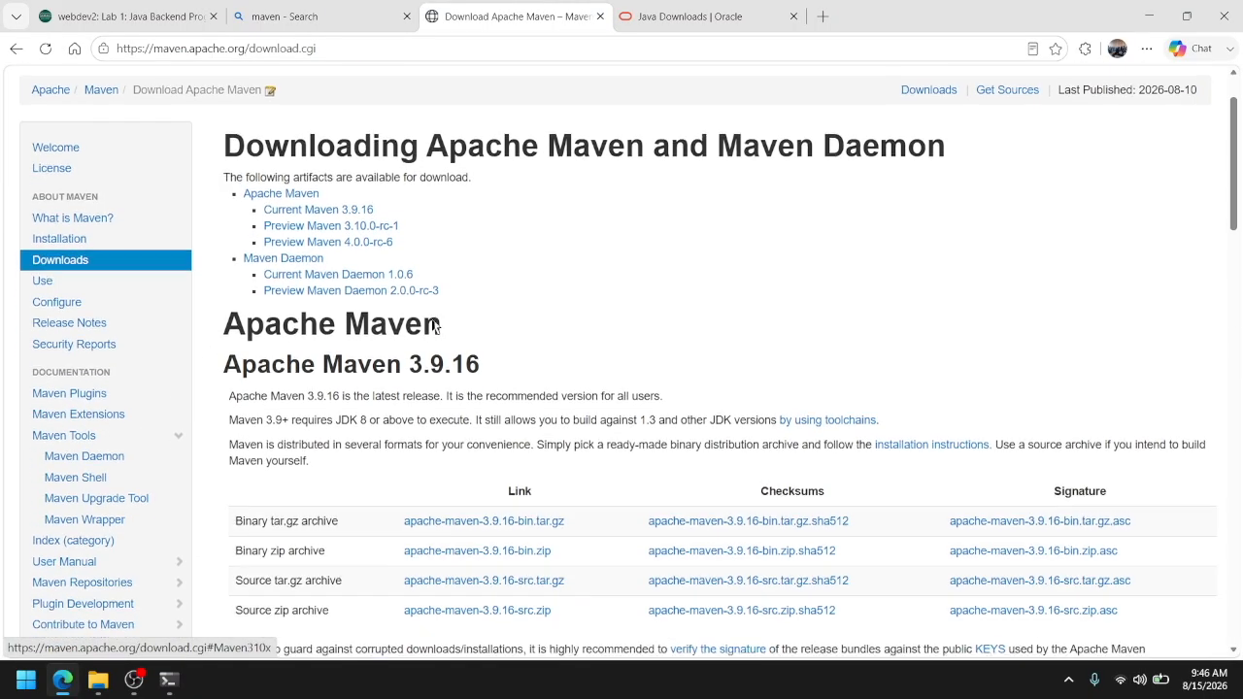
{"action": "scroll", "coordinate": [437, 388], "scroll_direction": "down", "scroll_amount": 1}
{"action": "scroll", "coordinate": [441, 401], "scroll_direction": "down", "scroll_amount": 3}
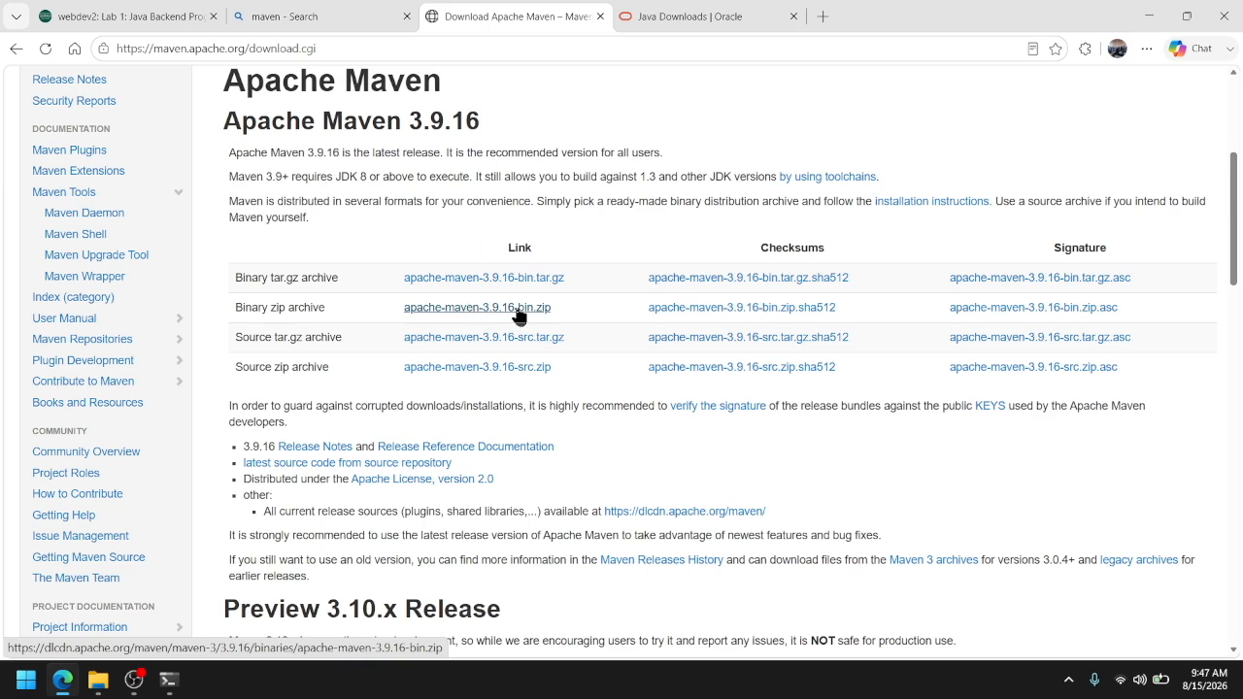
Extract apache-maven-3.9.16-bin.zip in the Downloads folder to the suggested destination and close the extra window showing the extracted files
{"action": "left_click", "coordinate": [98, 680]}
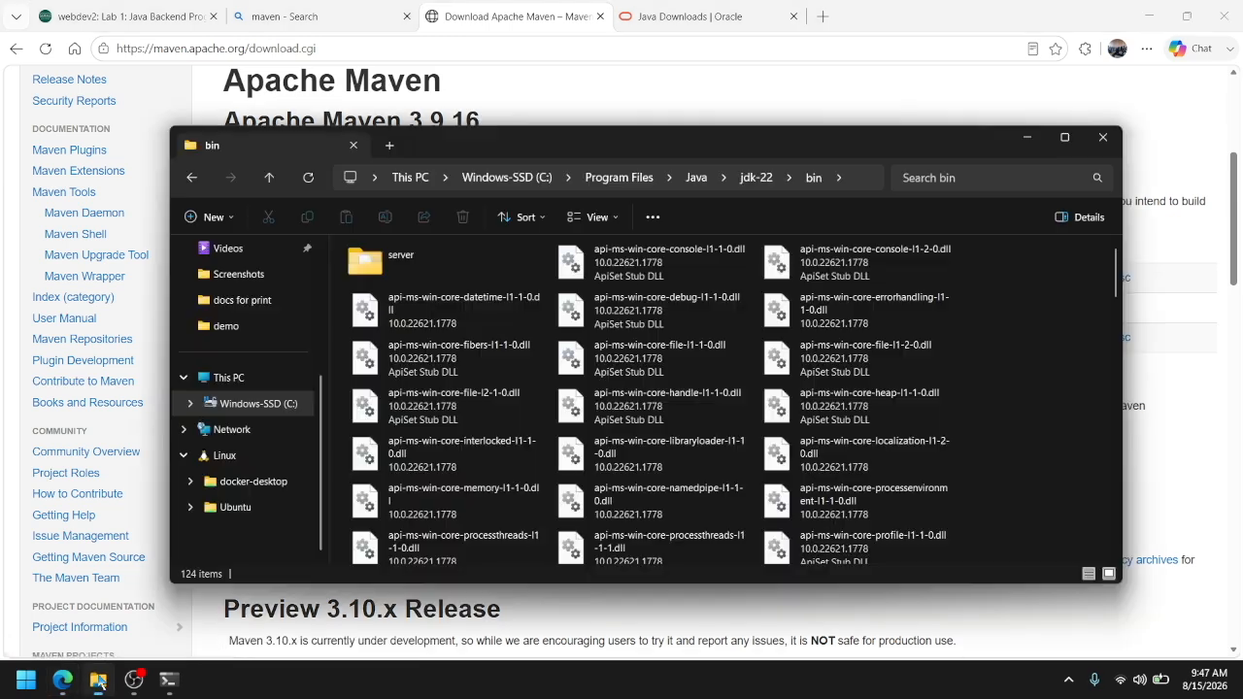
{"action": "scroll", "coordinate": [257, 354], "scroll_direction": "up", "scroll_amount": 4}
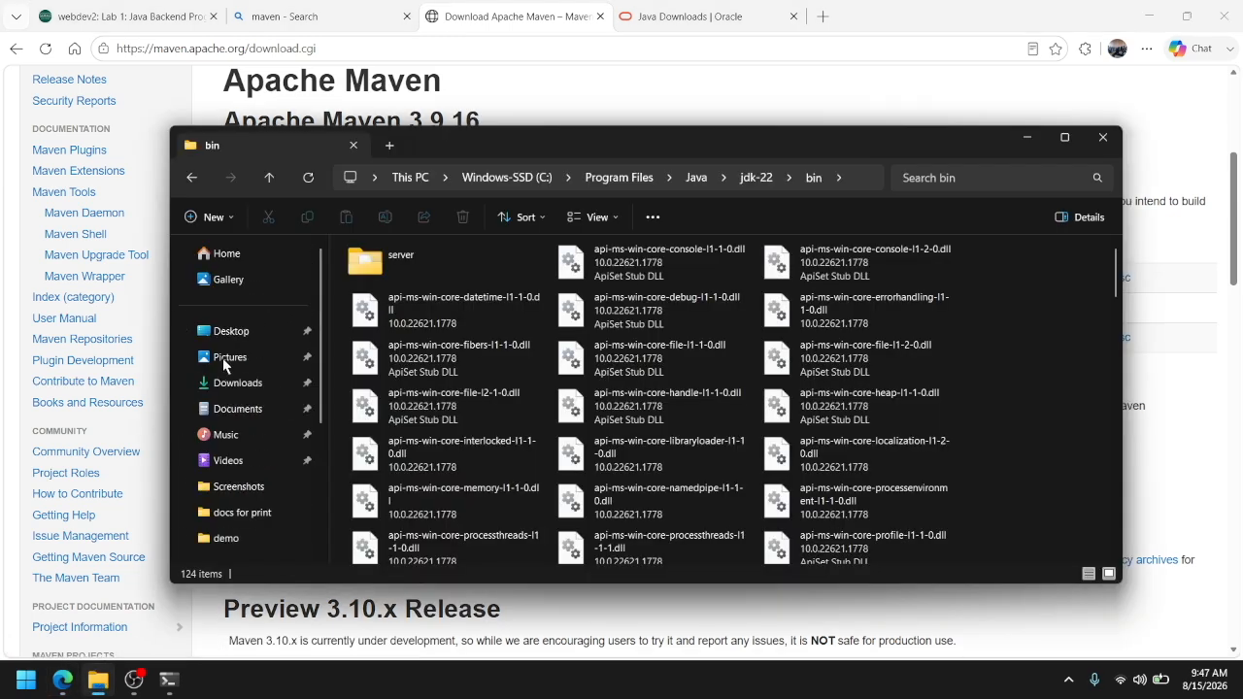
{"action": "left_click", "coordinate": [272, 386]}
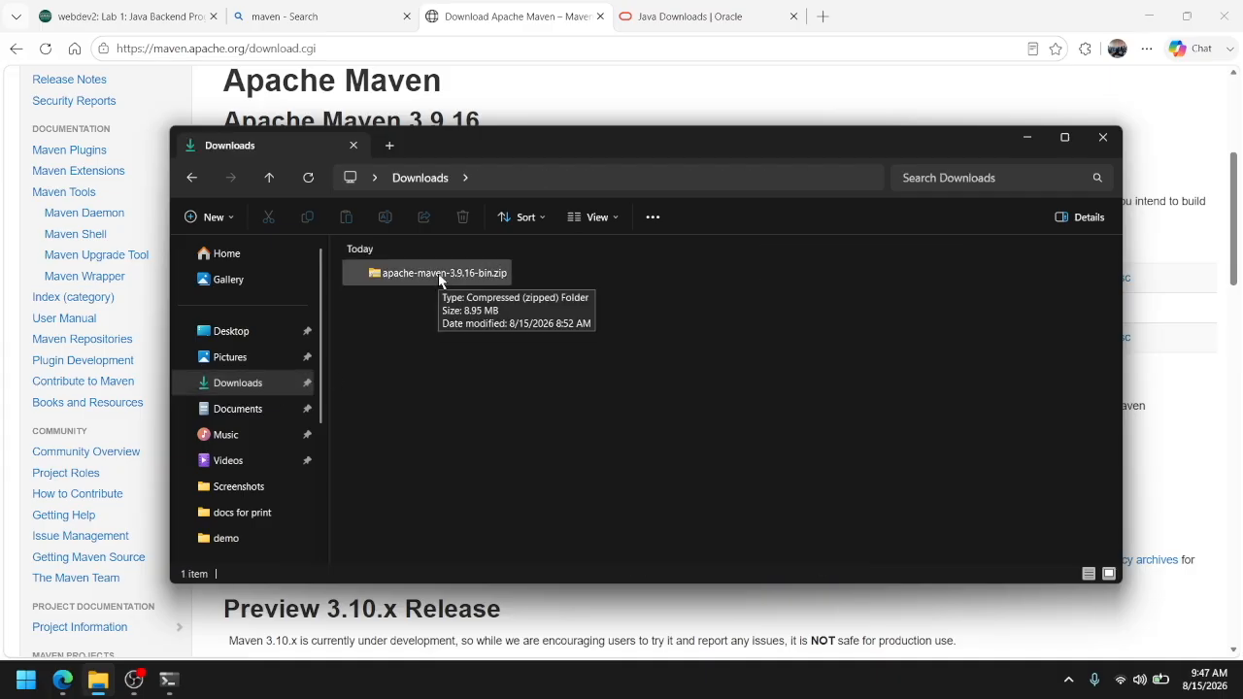
{"action": "left_click", "coordinate": [440, 281]}
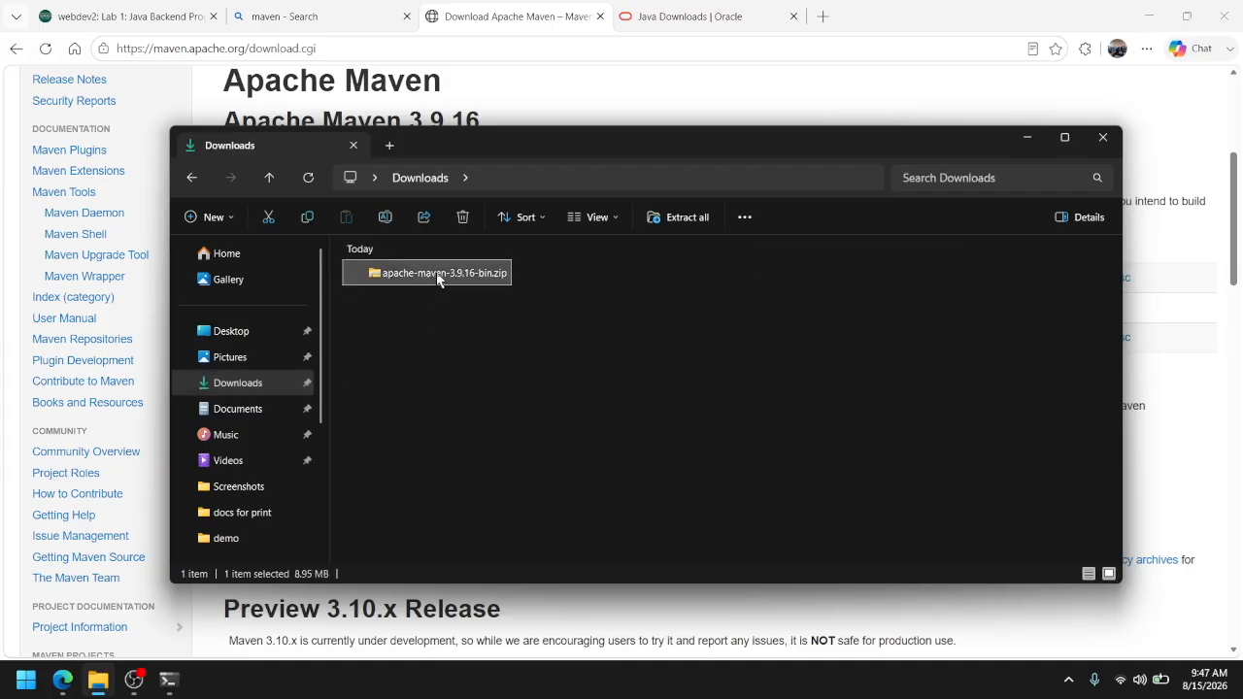
{"action": "right_click", "coordinate": [438, 278]}
{"action": "left_click", "coordinate": [509, 305]}
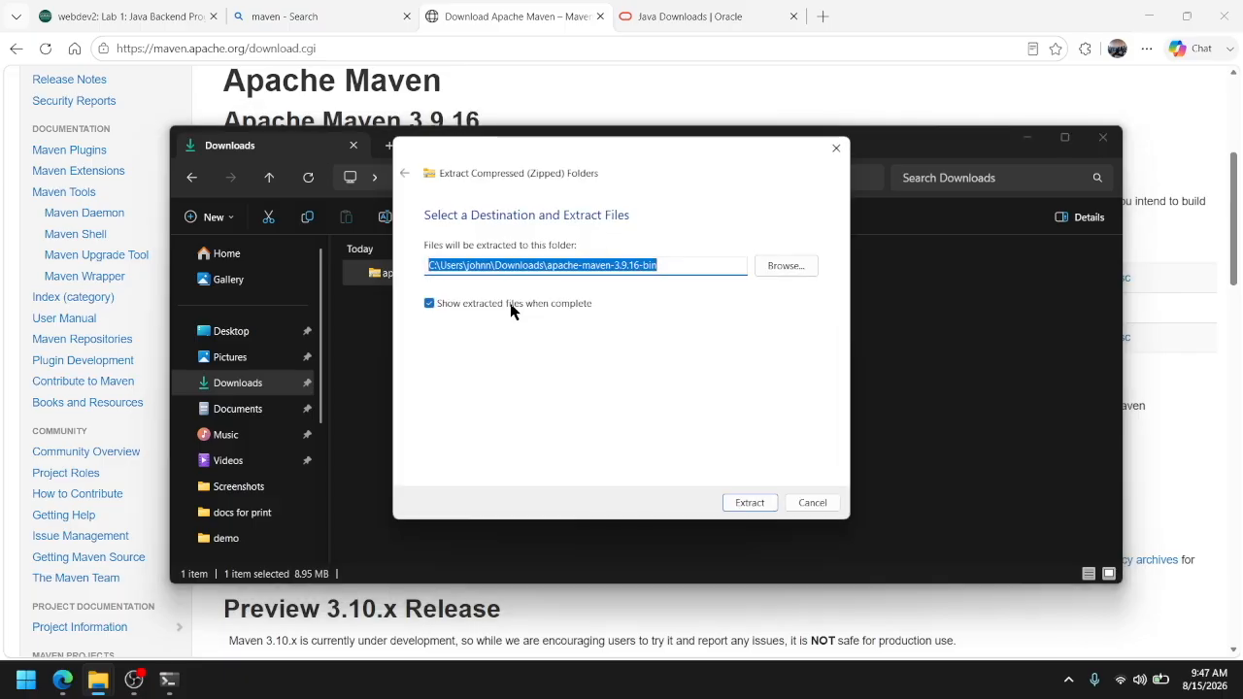
{"action": "left_click", "coordinate": [750, 502]}
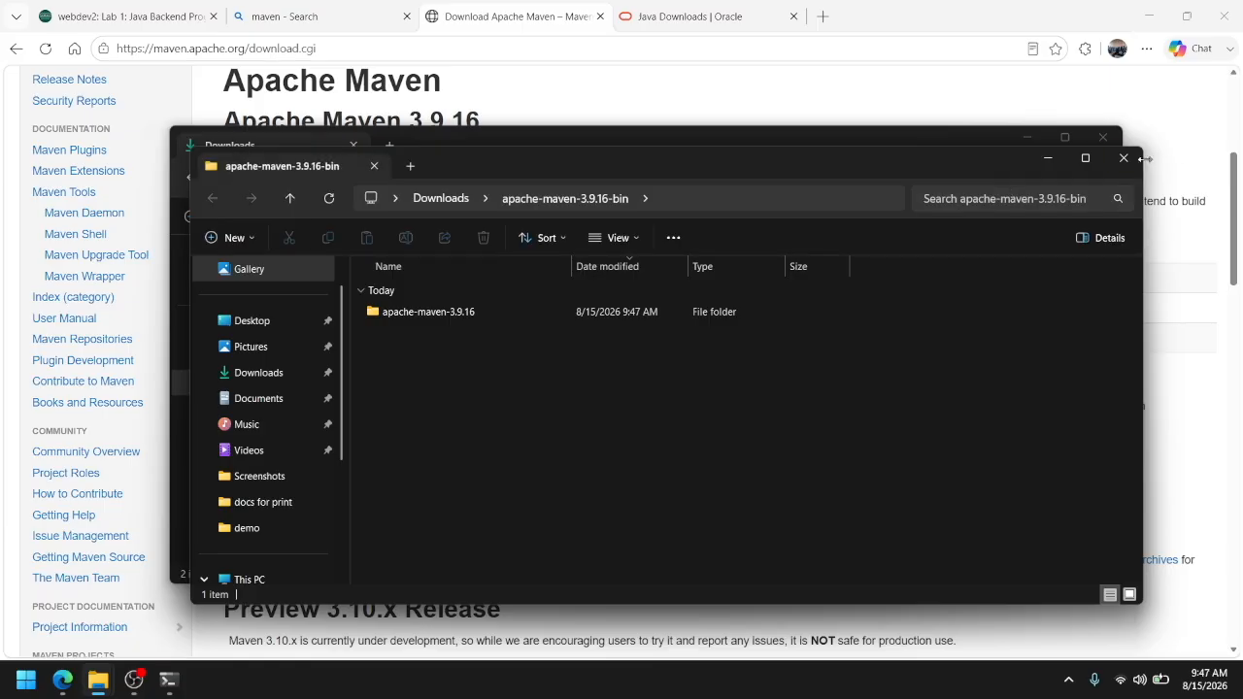
{"action": "left_click", "coordinate": [1123, 158]}
Move the apache-maven-3.9.16 folder from the extracted apache-maven-3.9.16-bin folder into Documents
{"action": "double_click", "coordinate": [456, 305]}
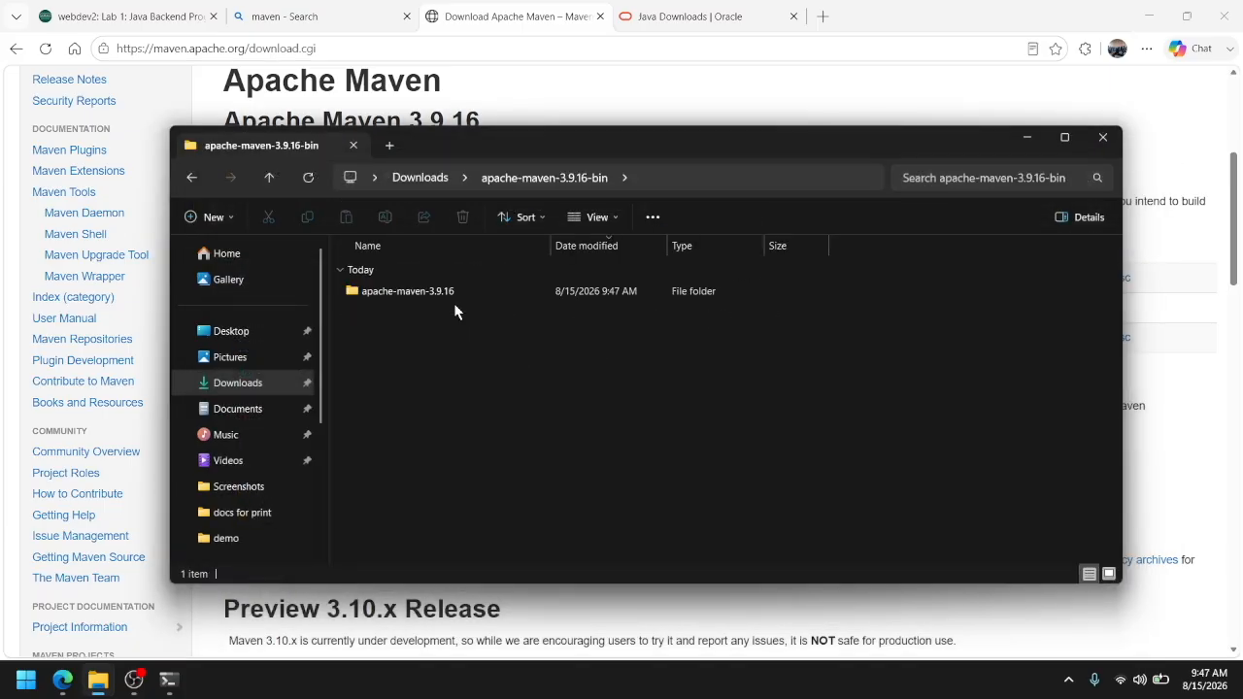
{"action": "left_click", "coordinate": [395, 298]}
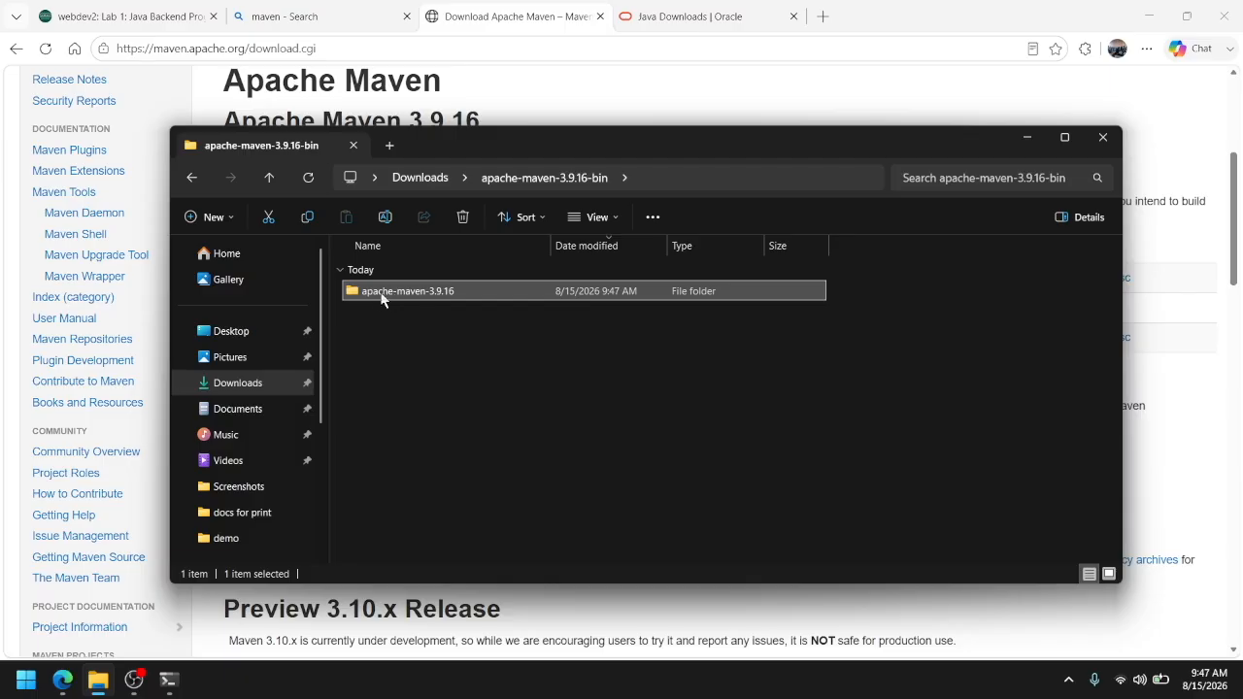
{"action": "mouse_move", "coordinate": [374, 299]}
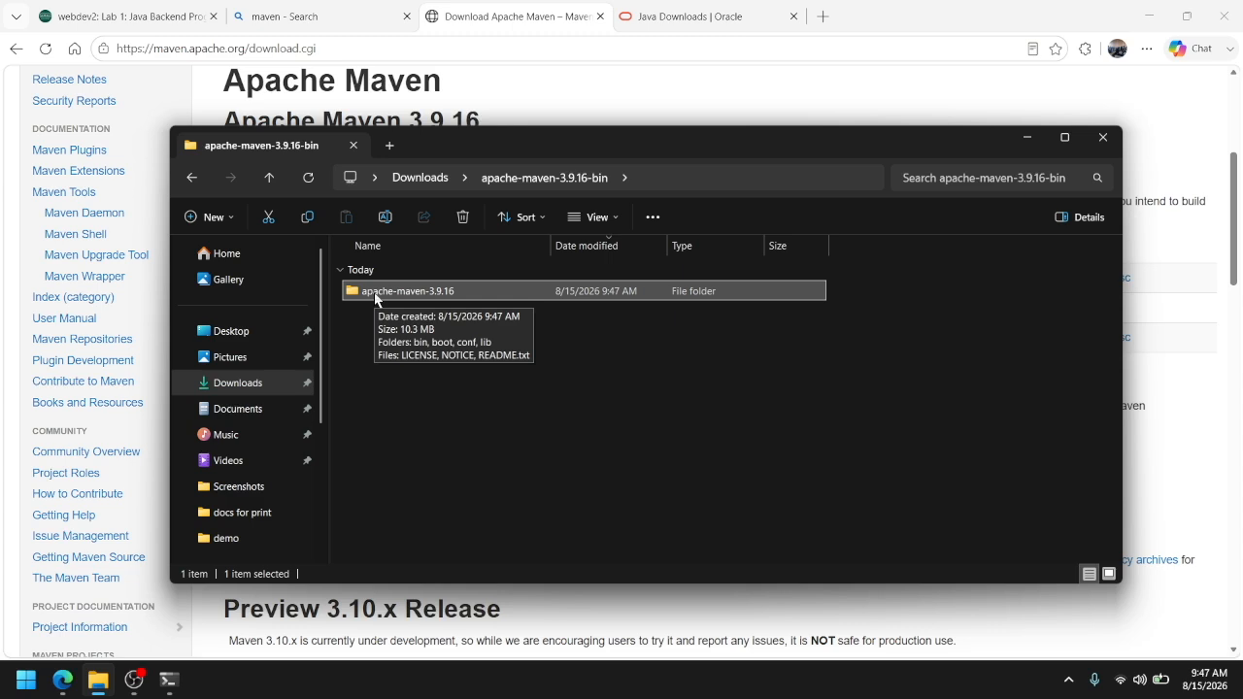
{"action": "left_click_drag", "start_coordinate": [374, 299], "coordinate": [246, 416]}
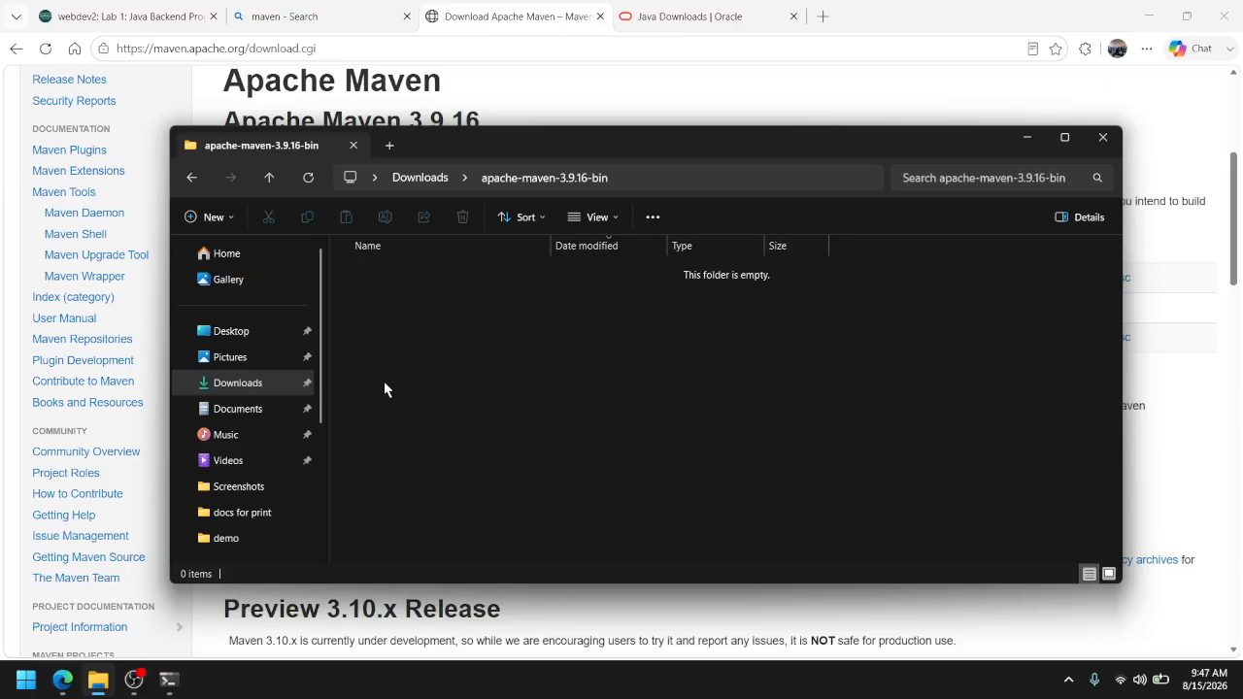
Open the bin folder of apache-maven-3.9.16 in Documents and copy its full path
{"action": "left_click", "coordinate": [247, 412]}
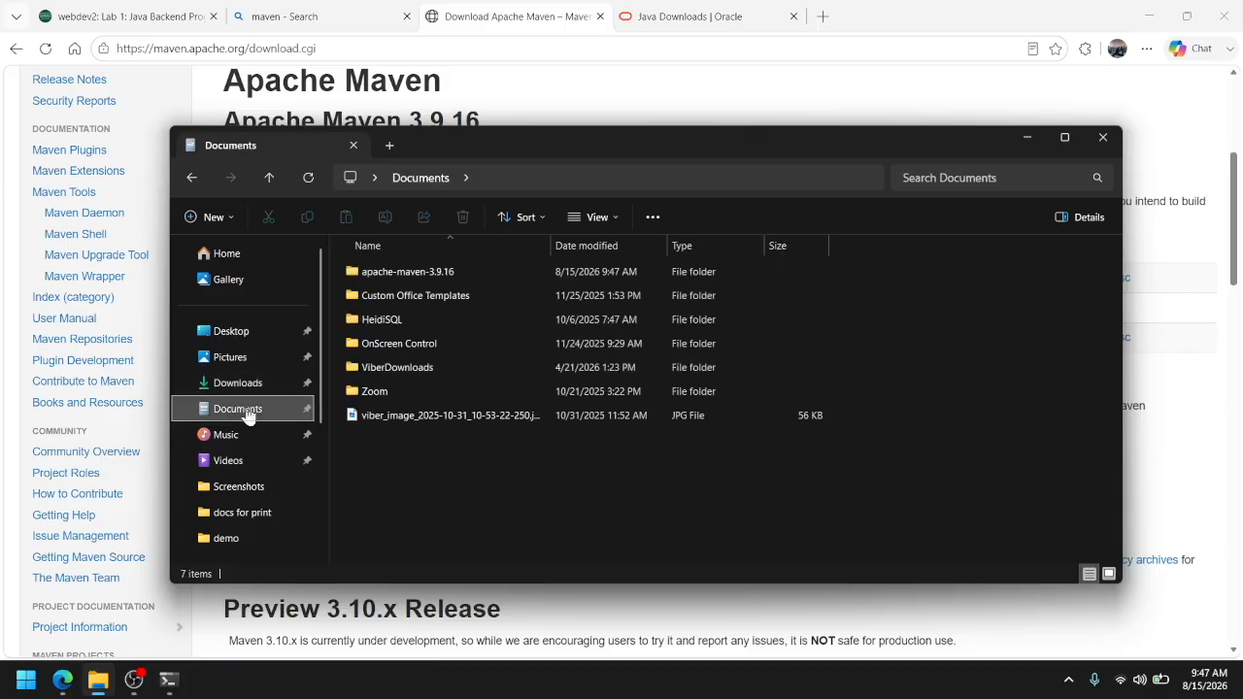
{"action": "double_click", "coordinate": [406, 279]}
{"action": "double_click", "coordinate": [405, 272]}
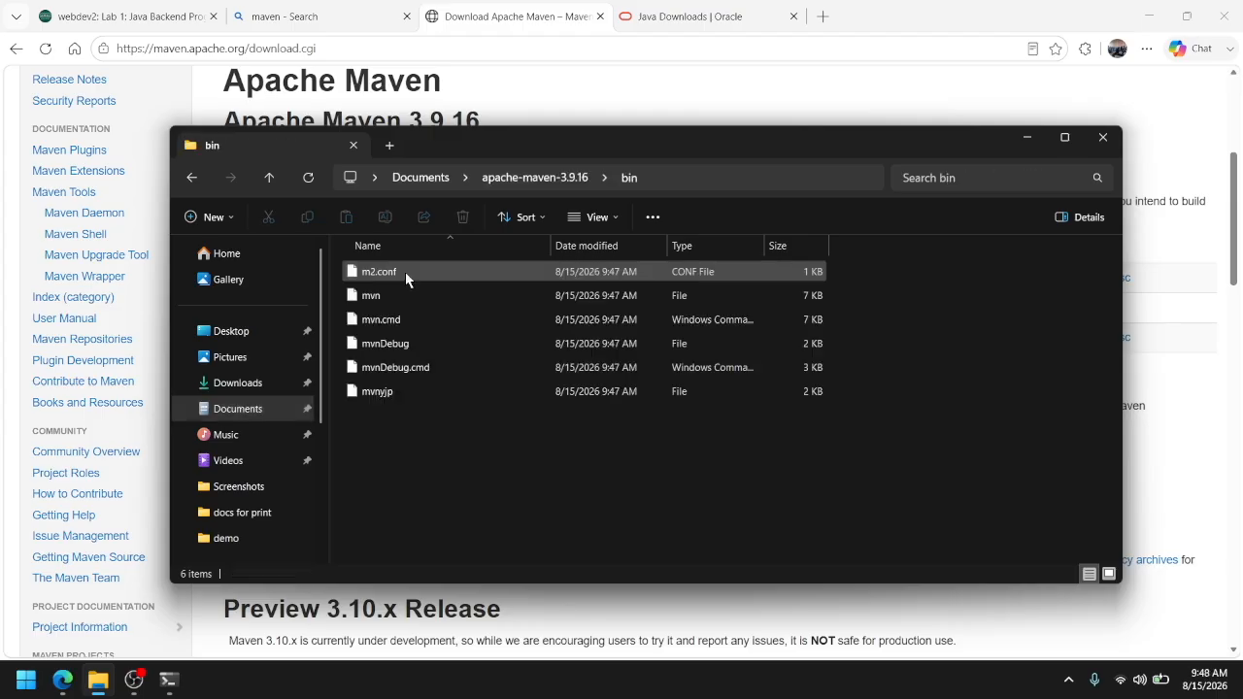
{"action": "left_click", "coordinate": [751, 183]}
{"action": "key", "text": "ctrl+c"}
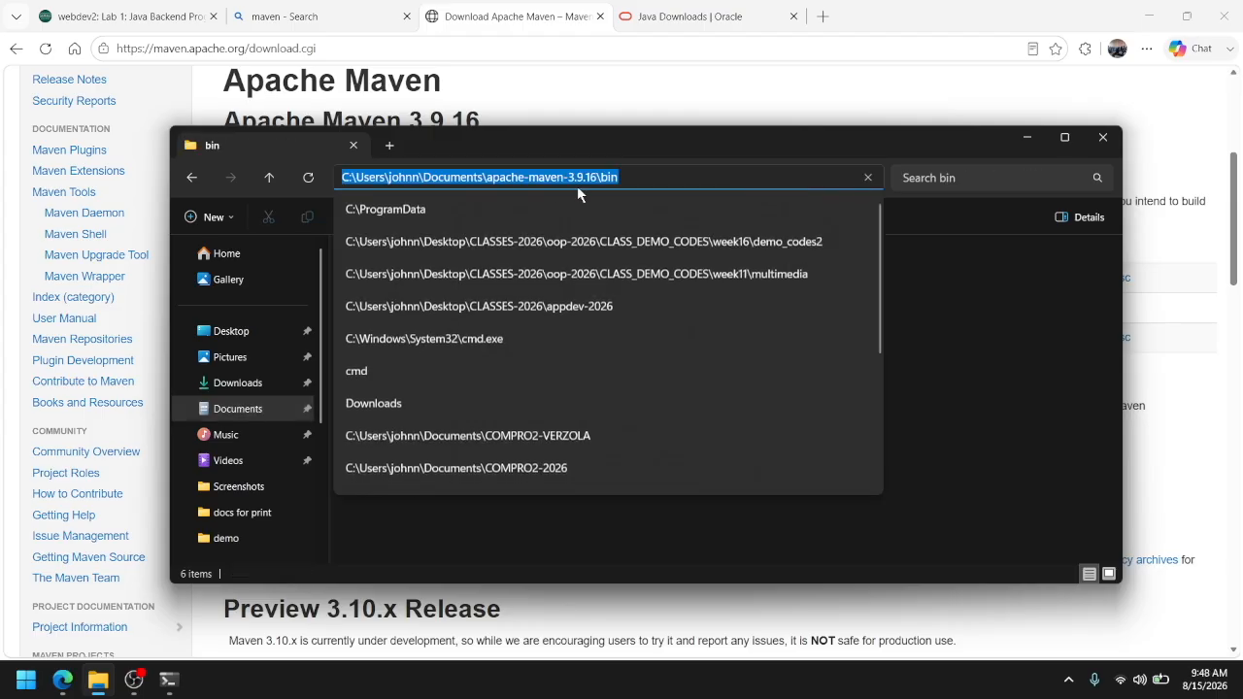
{"action": "right_click", "coordinate": [529, 182]}
{"action": "left_click", "coordinate": [570, 222]}
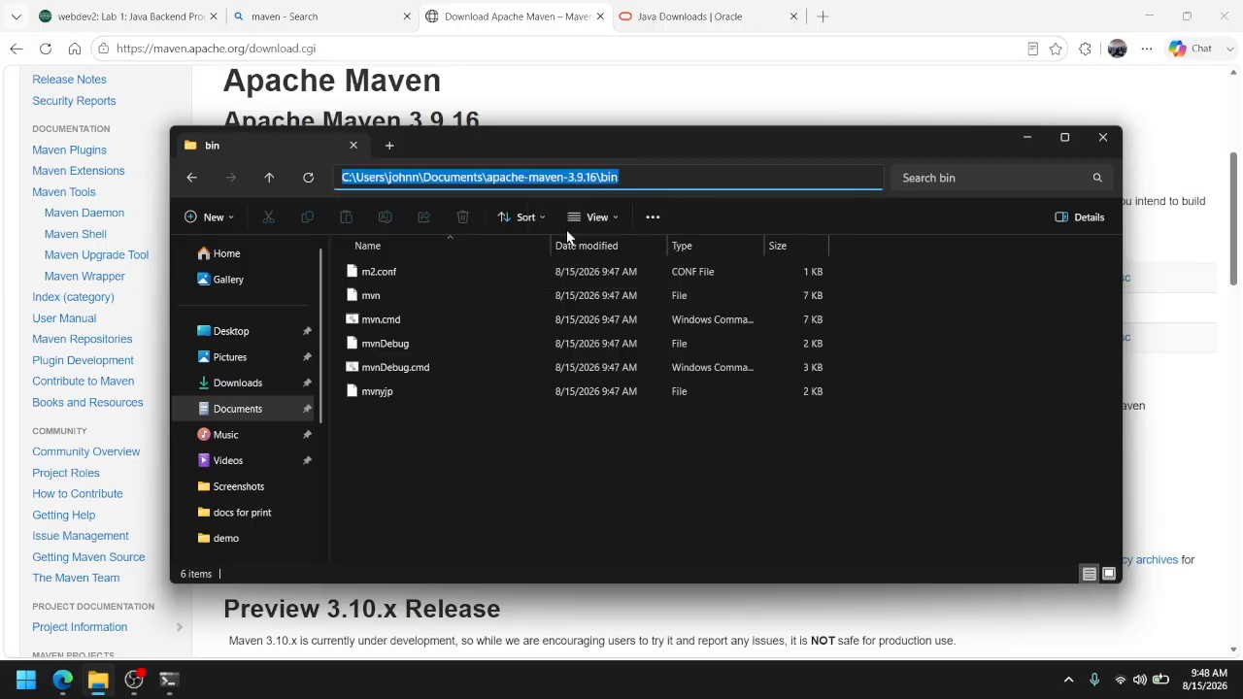
Add the copied Documents\apache-maven-3.9.16\bin path as a new entry in the user Path variable and save the environment variables
{"action": "left_click", "coordinate": [26, 679]}
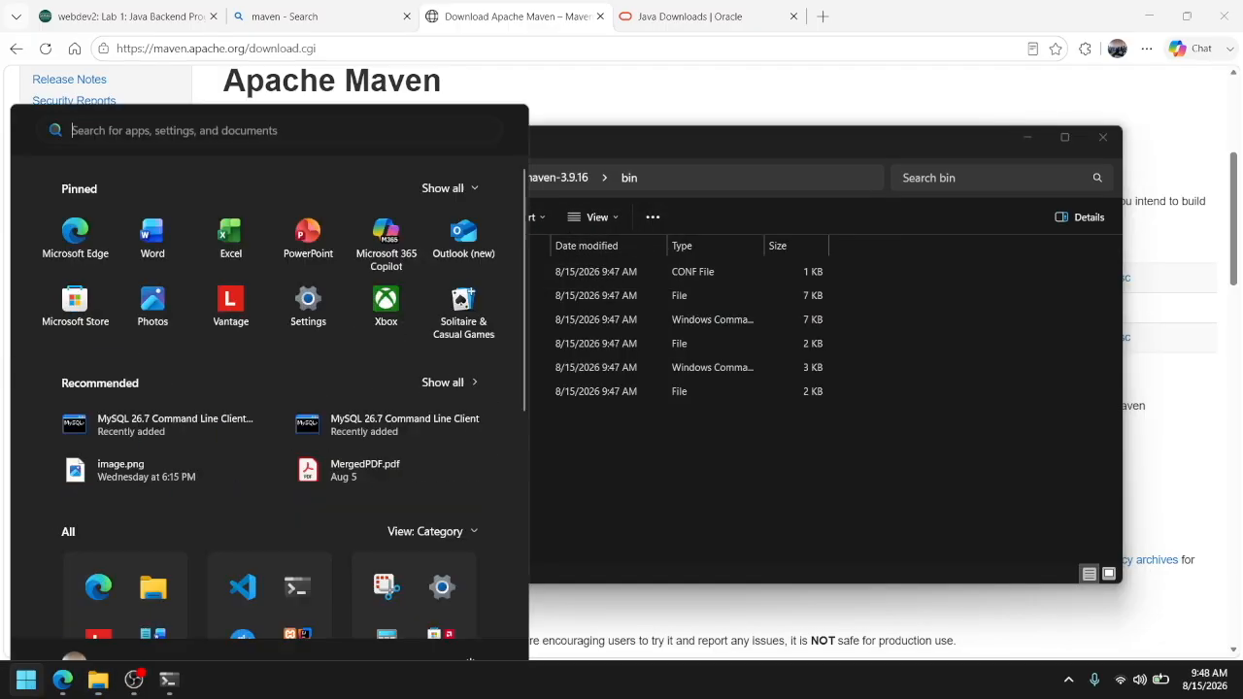
{"action": "type", "text": "env"}
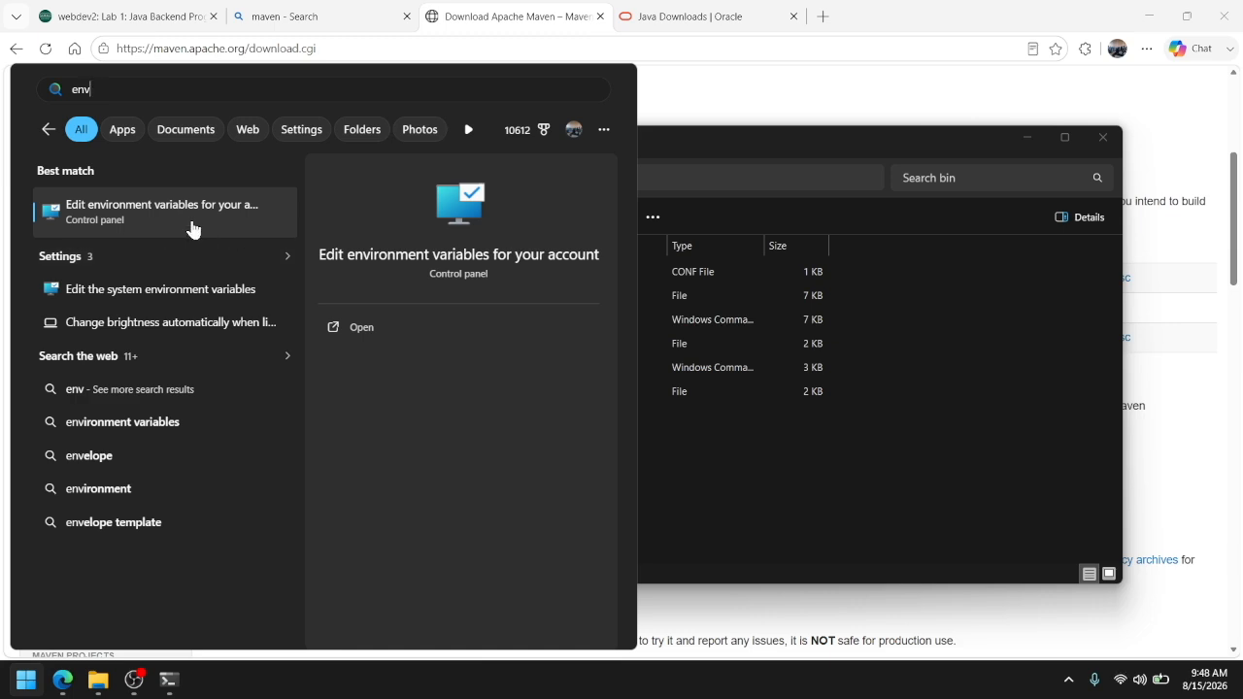
{"action": "left_click", "coordinate": [191, 228]}
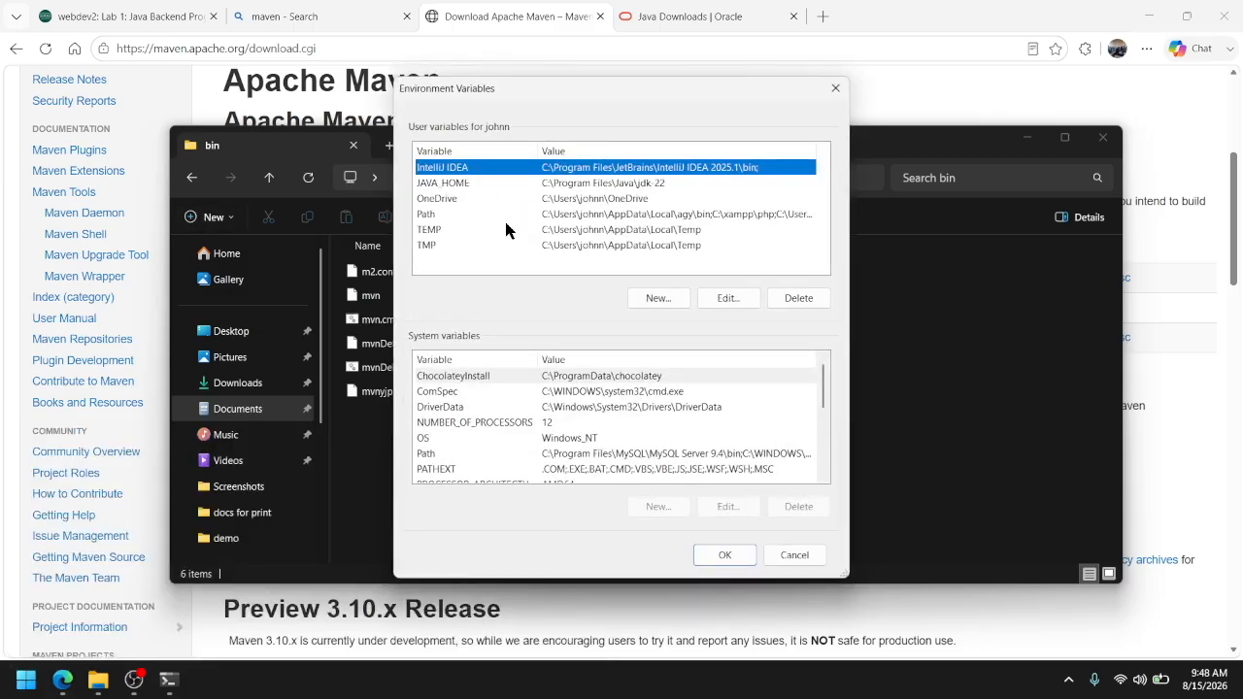
{"action": "left_click", "coordinate": [437, 216]}
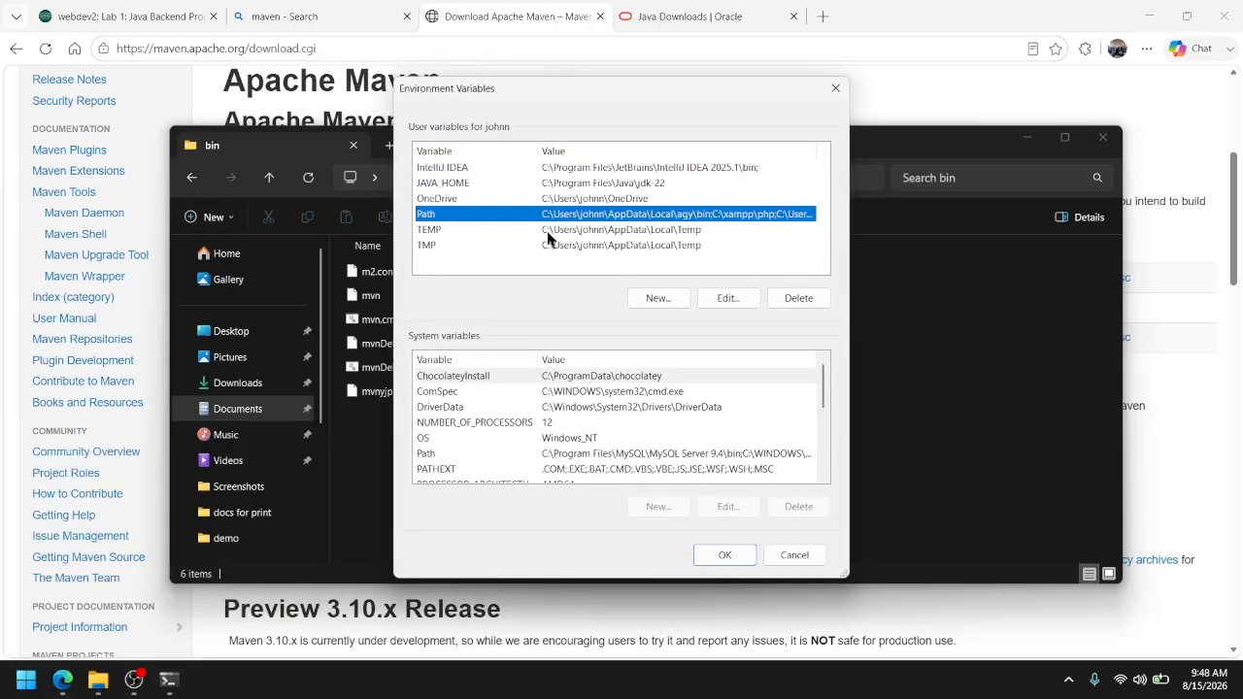
{"action": "double_click", "coordinate": [468, 216]}
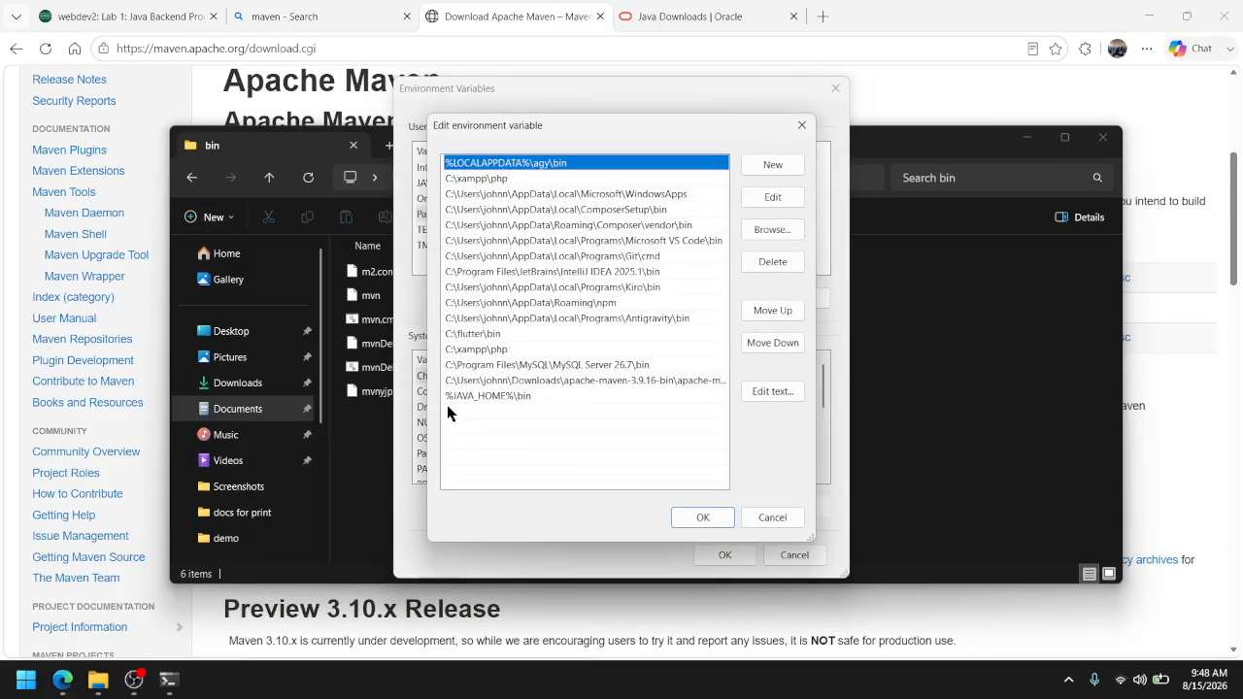
{"action": "double_click", "coordinate": [447, 412]}
{"action": "key", "text": "ctrl+v"}
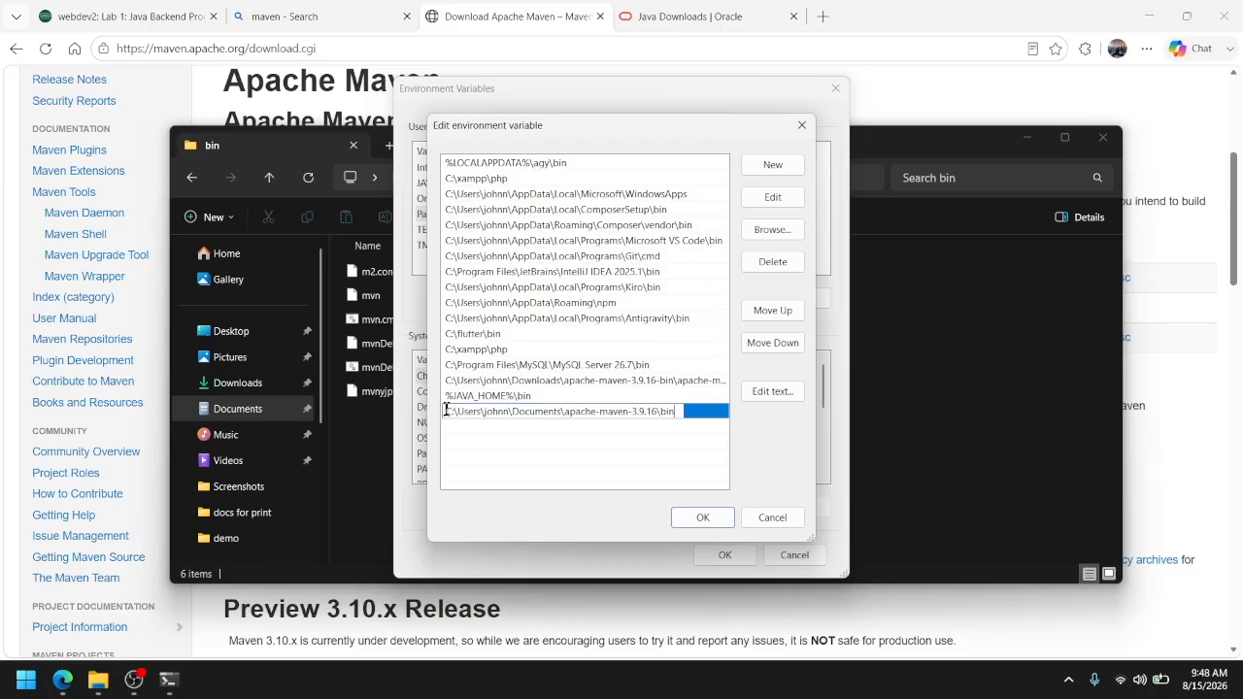
{"action": "left_click", "coordinate": [471, 441]}
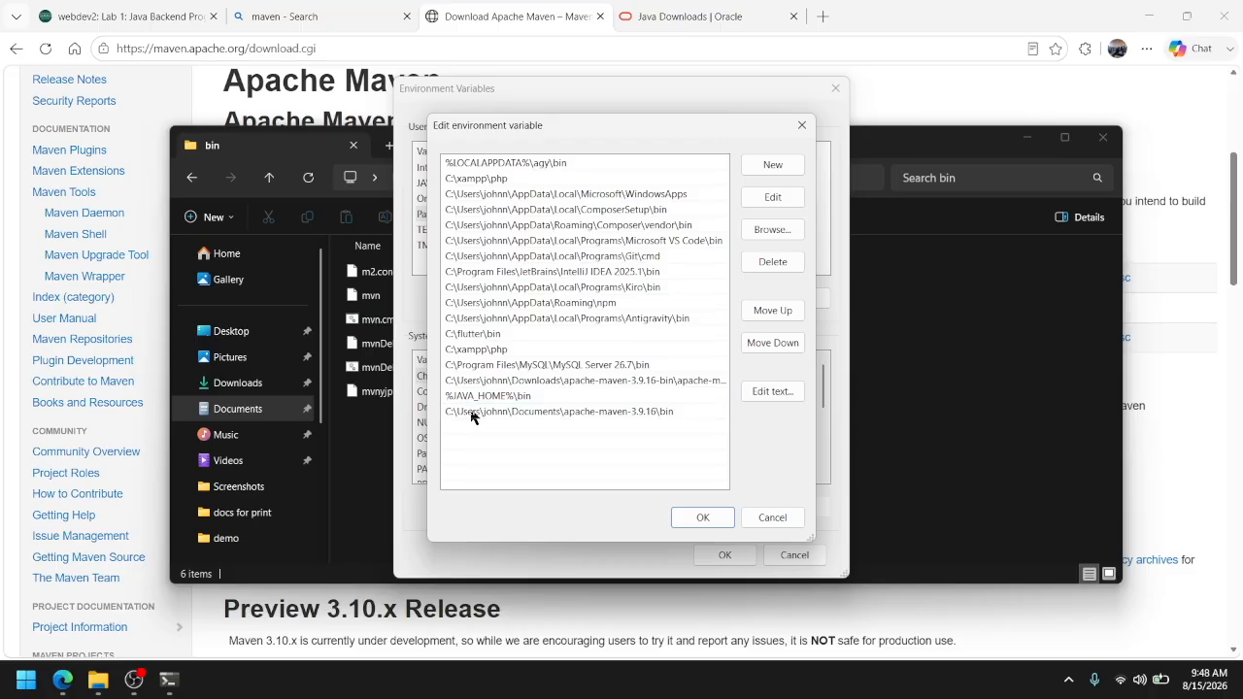
{"action": "left_click", "coordinate": [470, 413]}
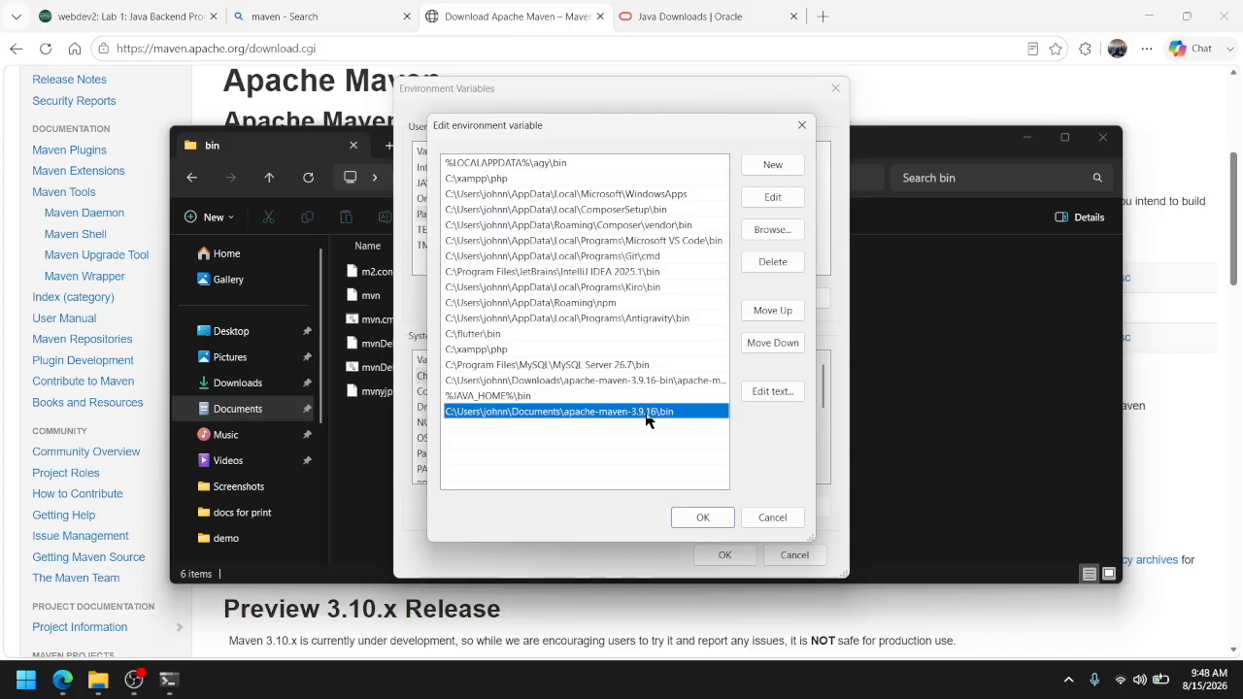
{"action": "left_click", "coordinate": [716, 515]}
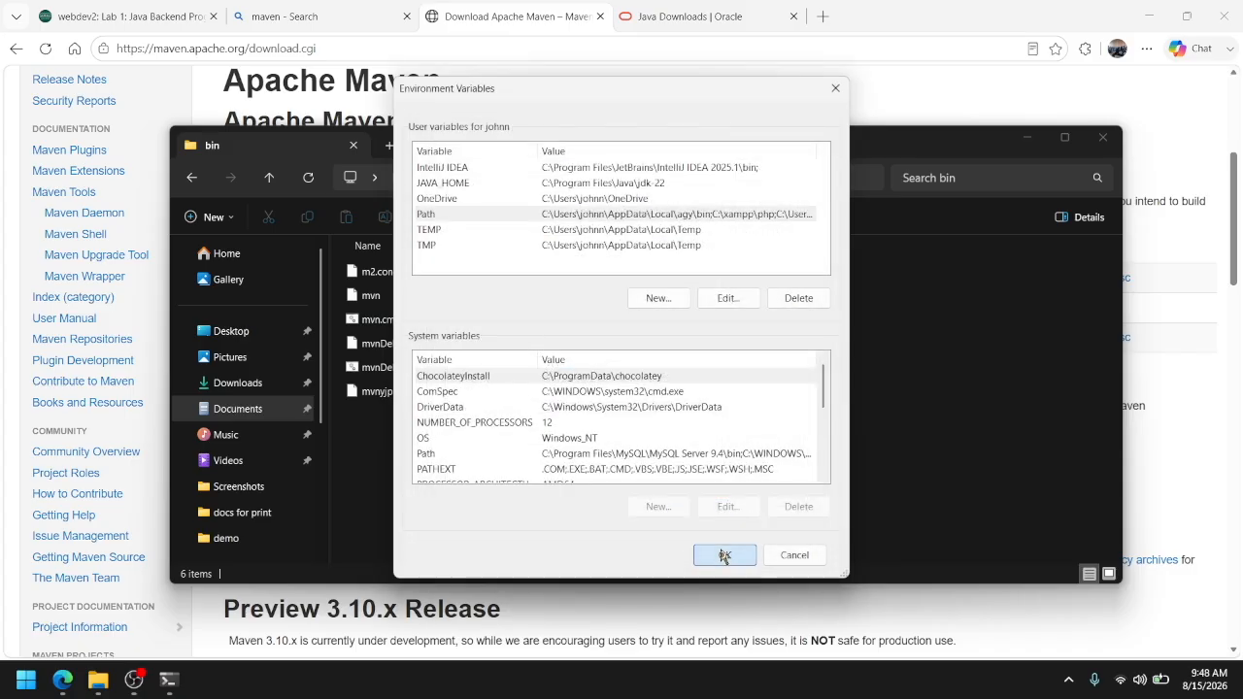
{"action": "left_click", "coordinate": [722, 554]}
Close the old Command Prompt, check the Maven installation with mvn -version in a new Command Prompt, and close it
{"action": "left_click", "coordinate": [168, 679]}
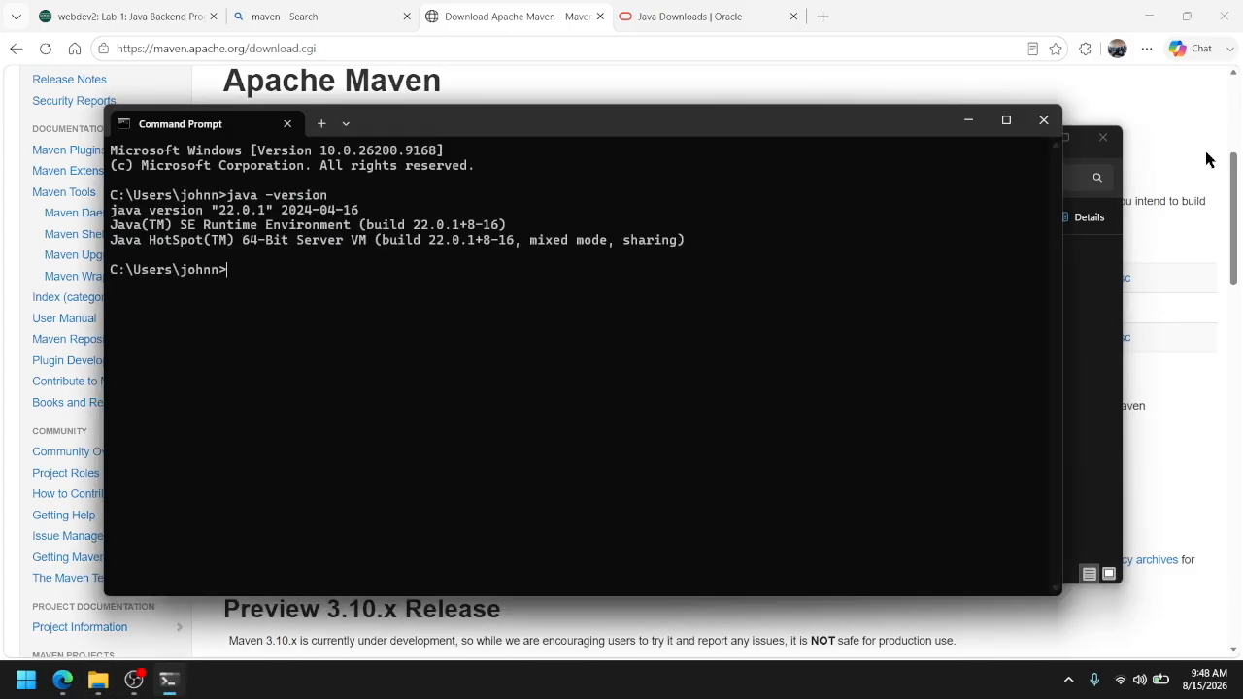
{"action": "left_click", "coordinate": [1043, 119]}
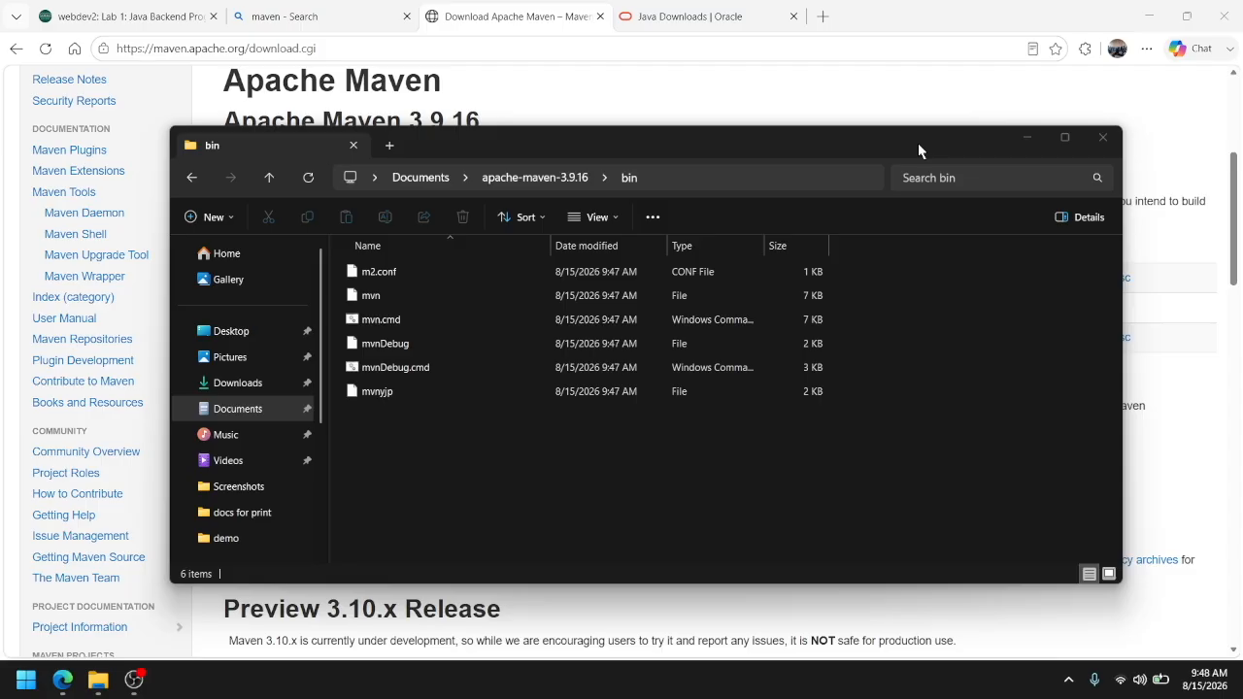
{"action": "key", "text": "super"}
{"action": "type", "text": "cmd"}
{"action": "key", "text": "Return"}
{"action": "type", "text": "mvn -"}
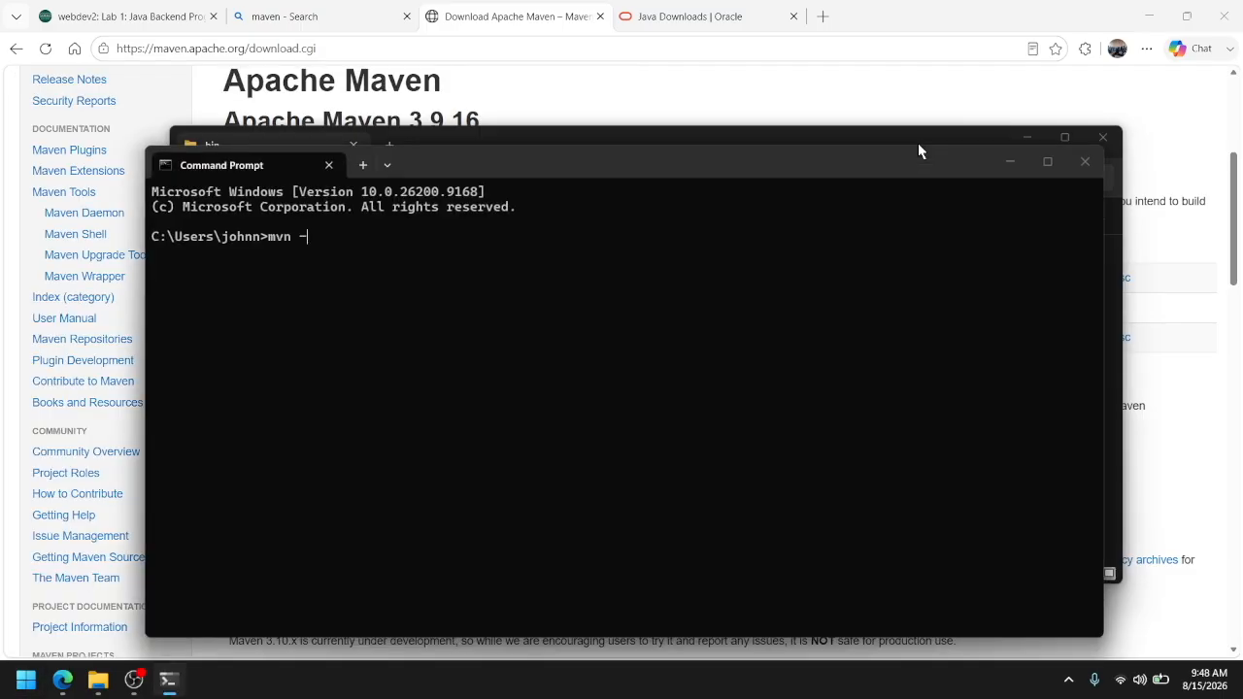
{"action": "type", "text": "version"}
{"action": "key", "text": "Return"}
{"action": "left_click", "coordinate": [918, 151]}
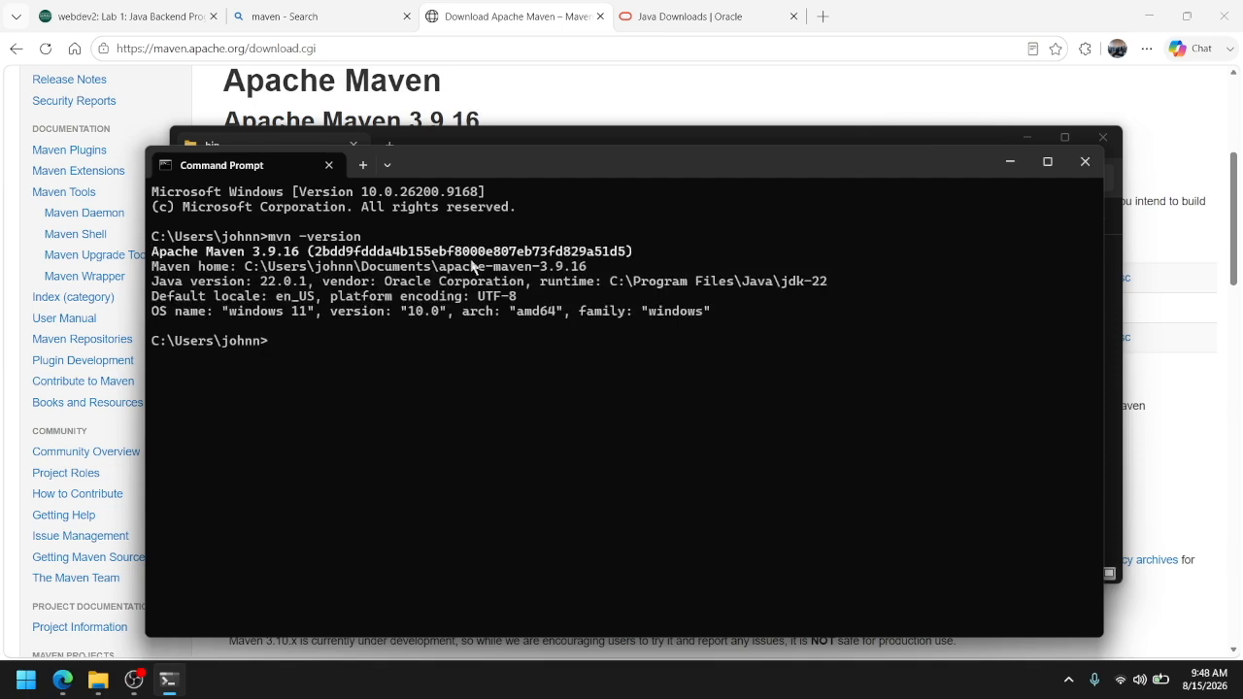
{"action": "left_click", "coordinate": [1086, 162]}
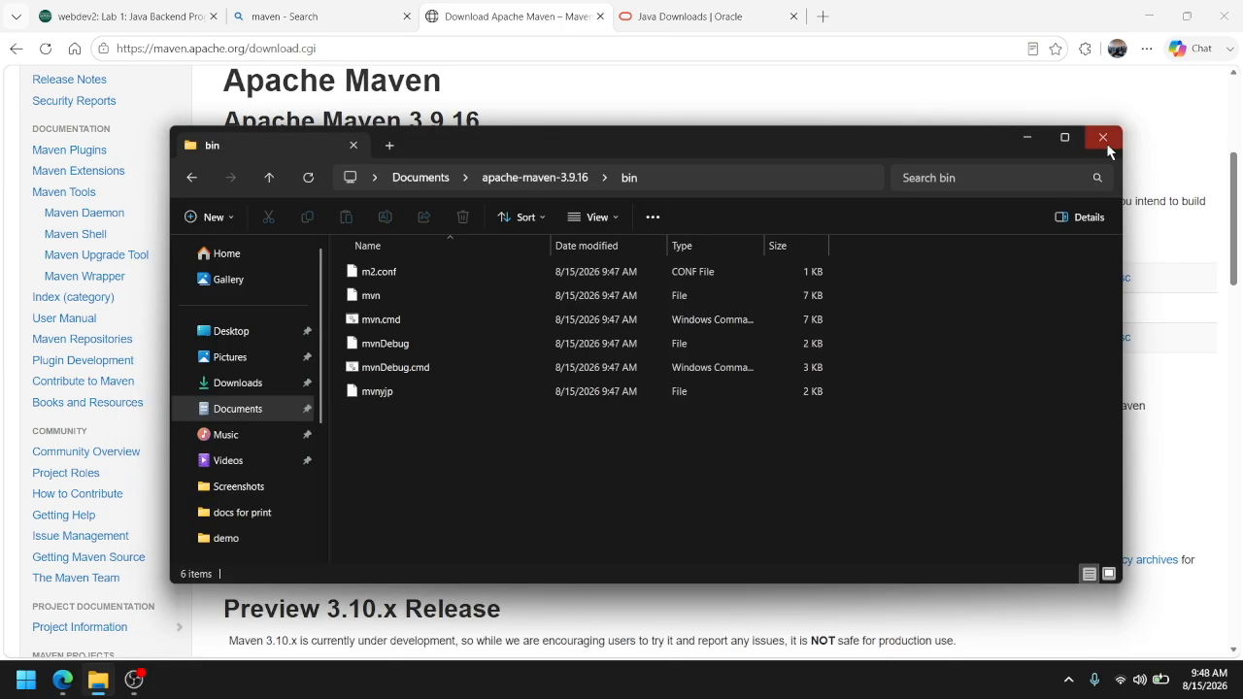
Close the bin folder window and the two Maven browser pages, and return to the Lab 1 assignment page
{"action": "left_click", "coordinate": [1103, 134]}
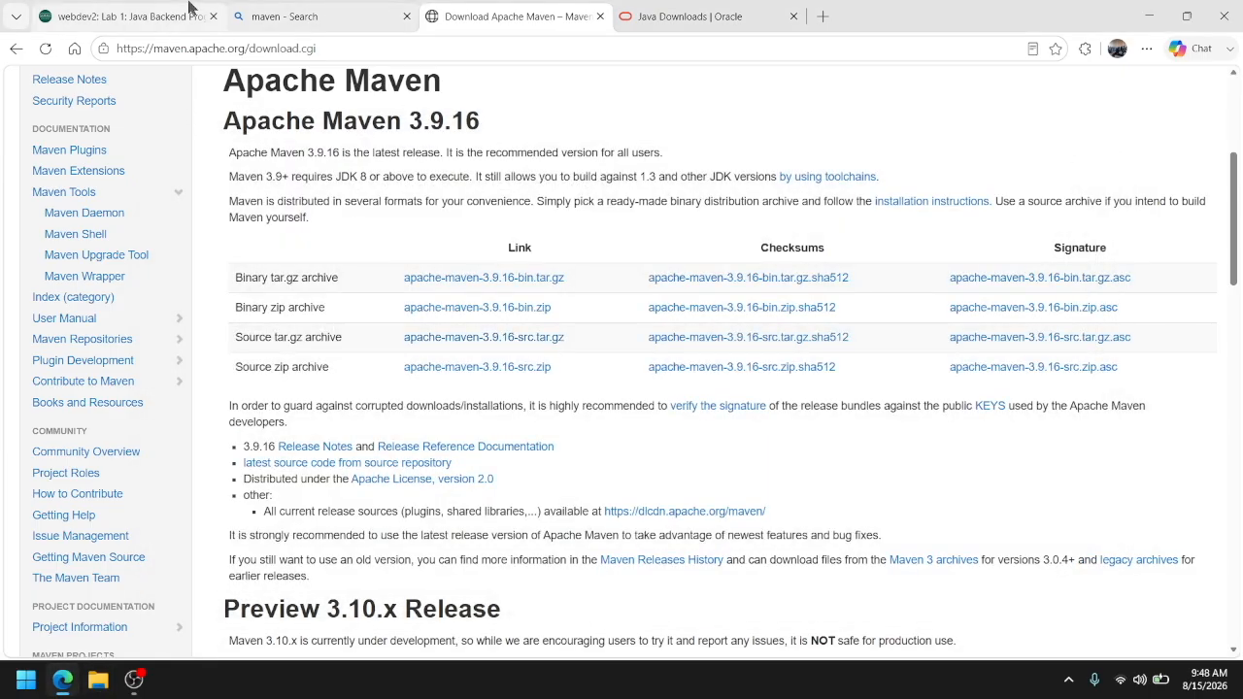
{"action": "left_click", "coordinate": [380, 16]}
{"action": "left_click", "coordinate": [407, 17]}
{"action": "left_click", "coordinate": [406, 16]}
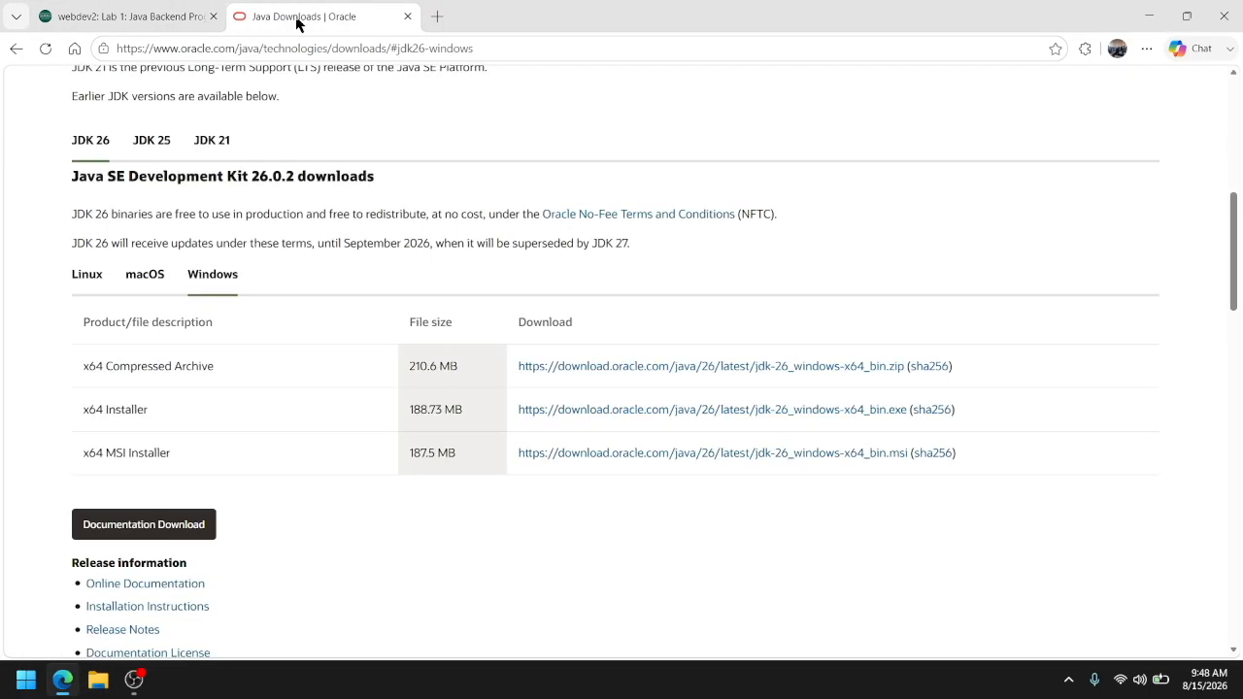
{"action": "left_click", "coordinate": [147, 20]}
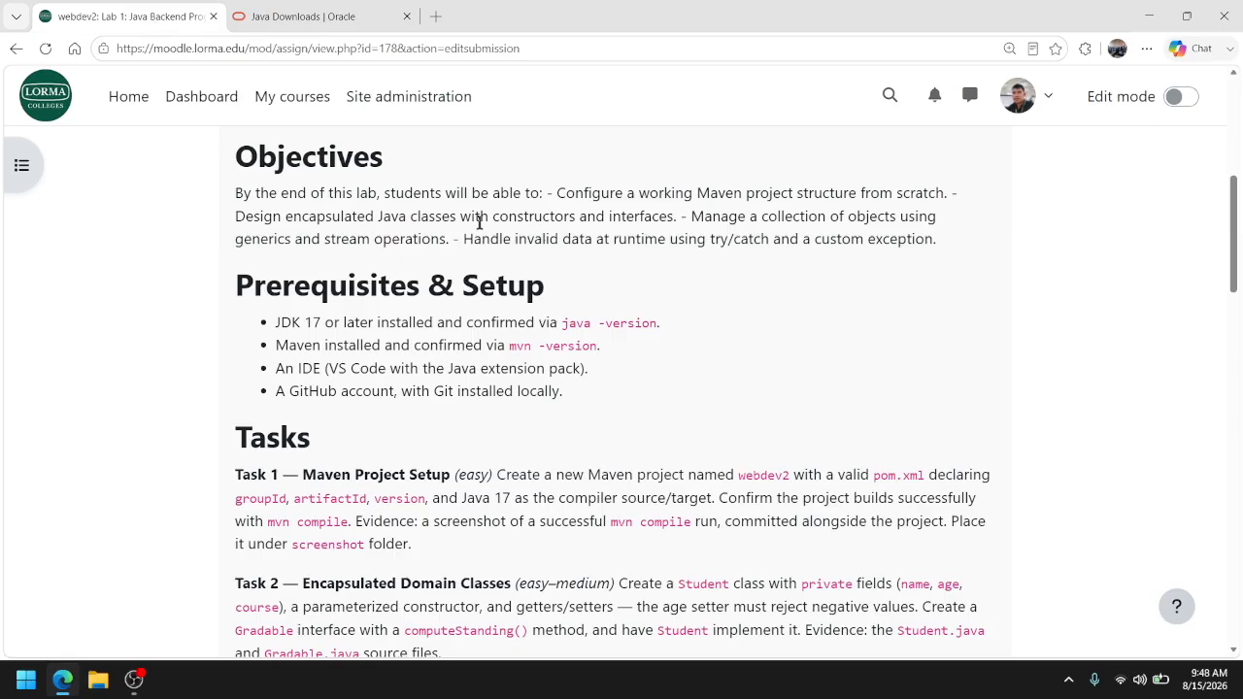
Launch Visual Studio Code
{"action": "left_click", "coordinate": [14, 690]}
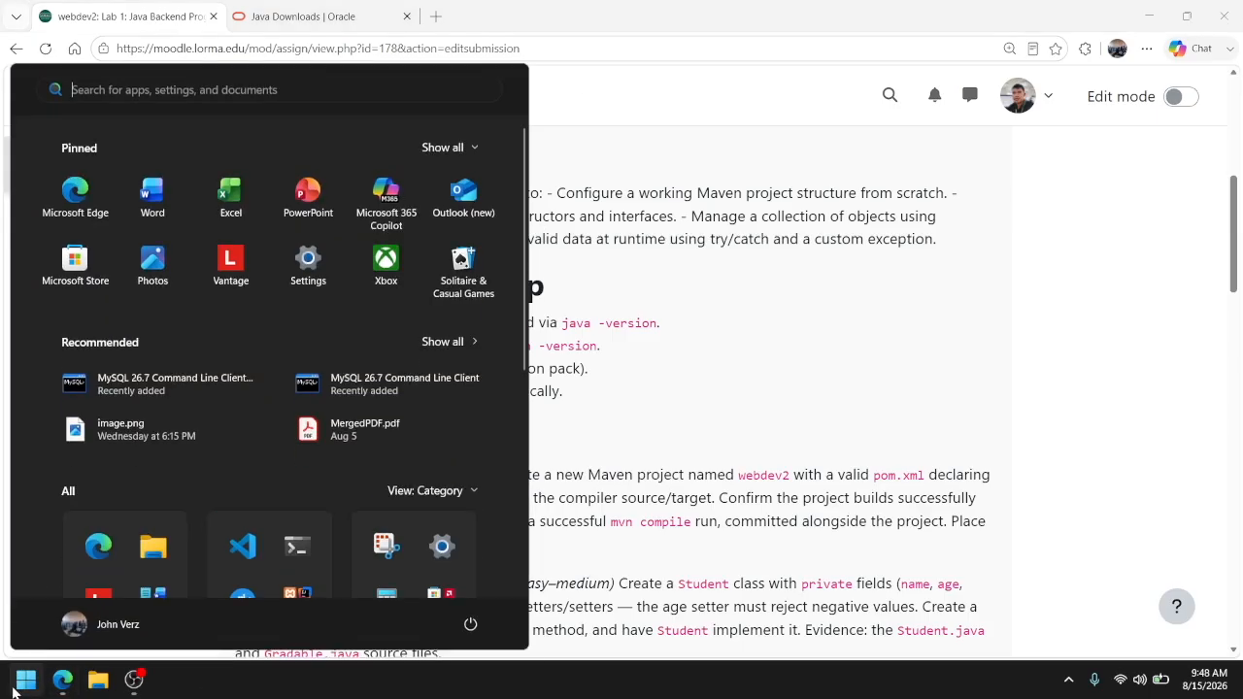
{"action": "type", "text": "visual studio code"}
{"action": "key", "text": "Return"}
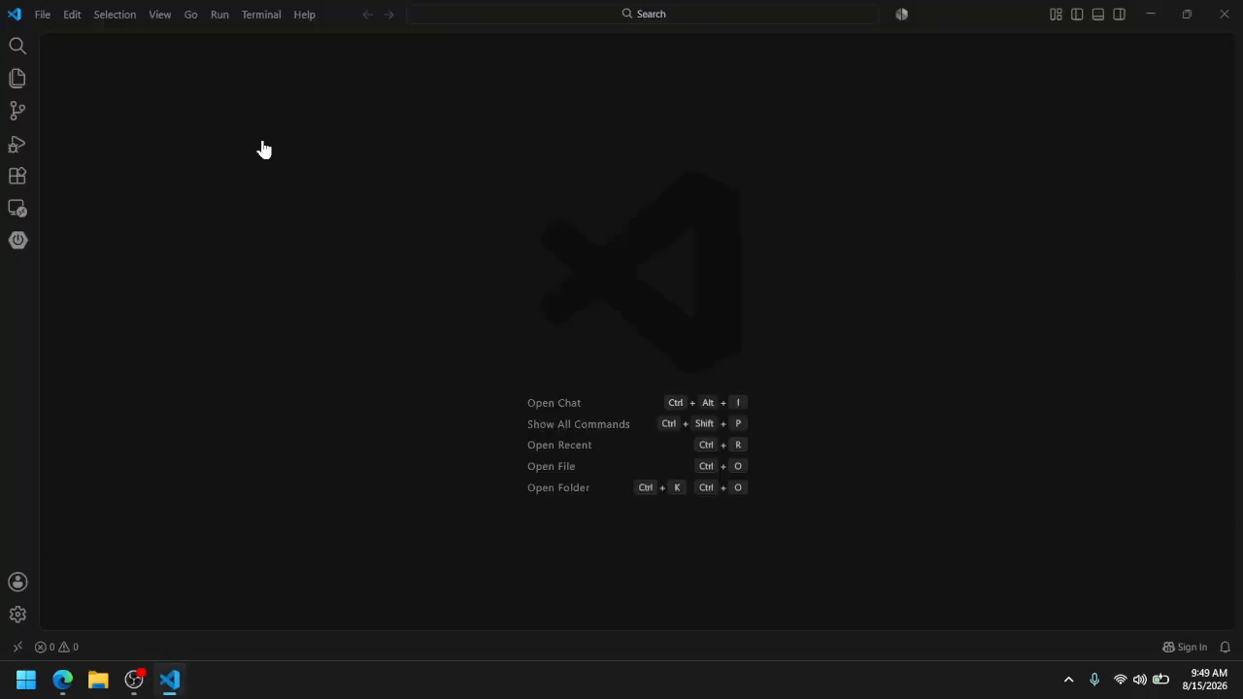
Change the editor's color theme to Light 2026
{"action": "left_click", "coordinate": [17, 613]}
{"action": "mouse_move", "coordinate": [106, 565]}
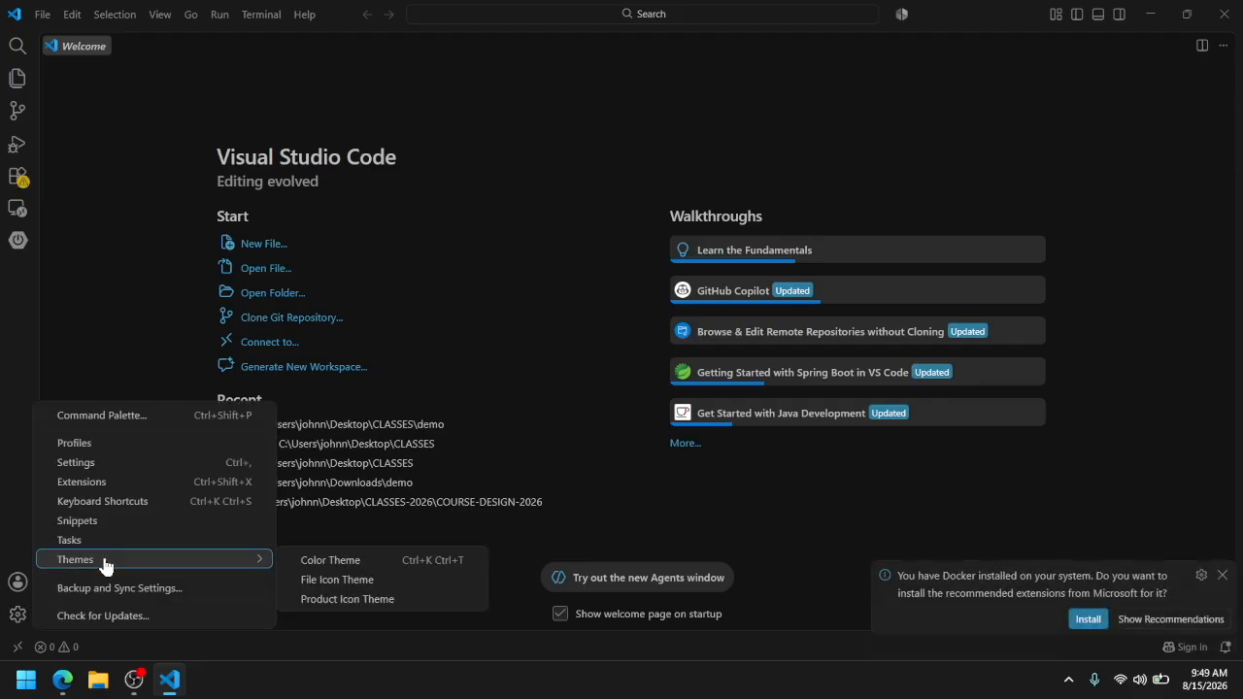
{"action": "left_click", "coordinate": [335, 562]}
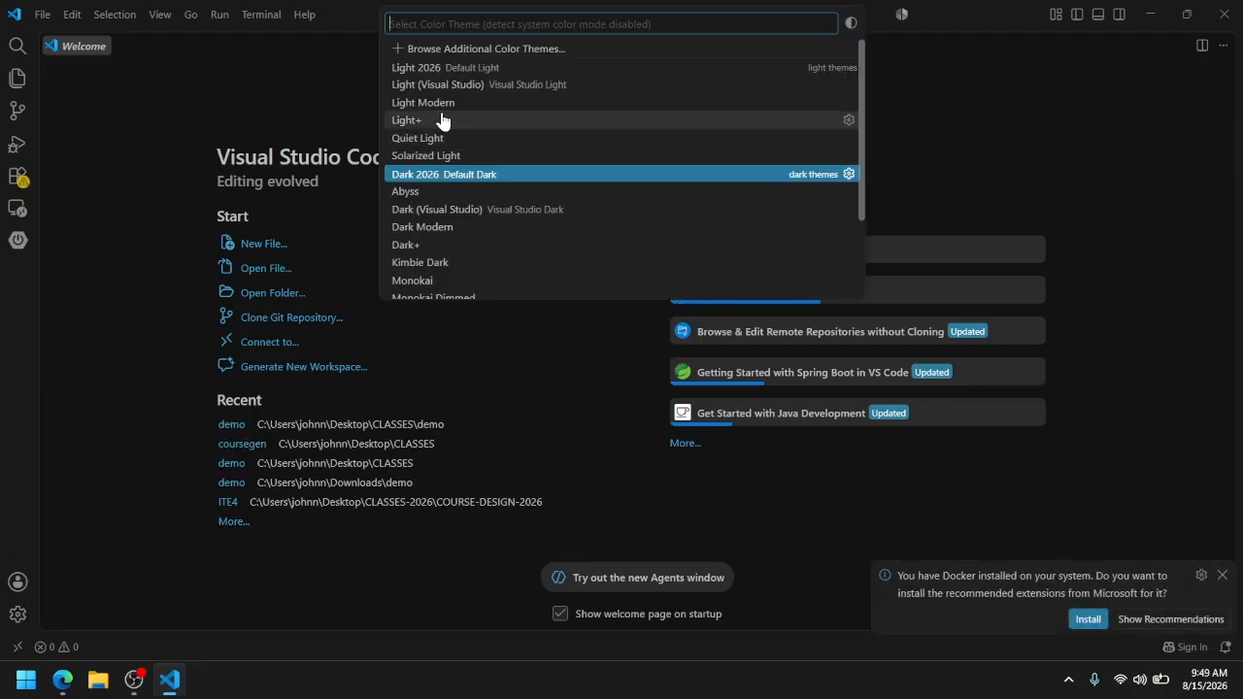
{"action": "left_click", "coordinate": [434, 69]}
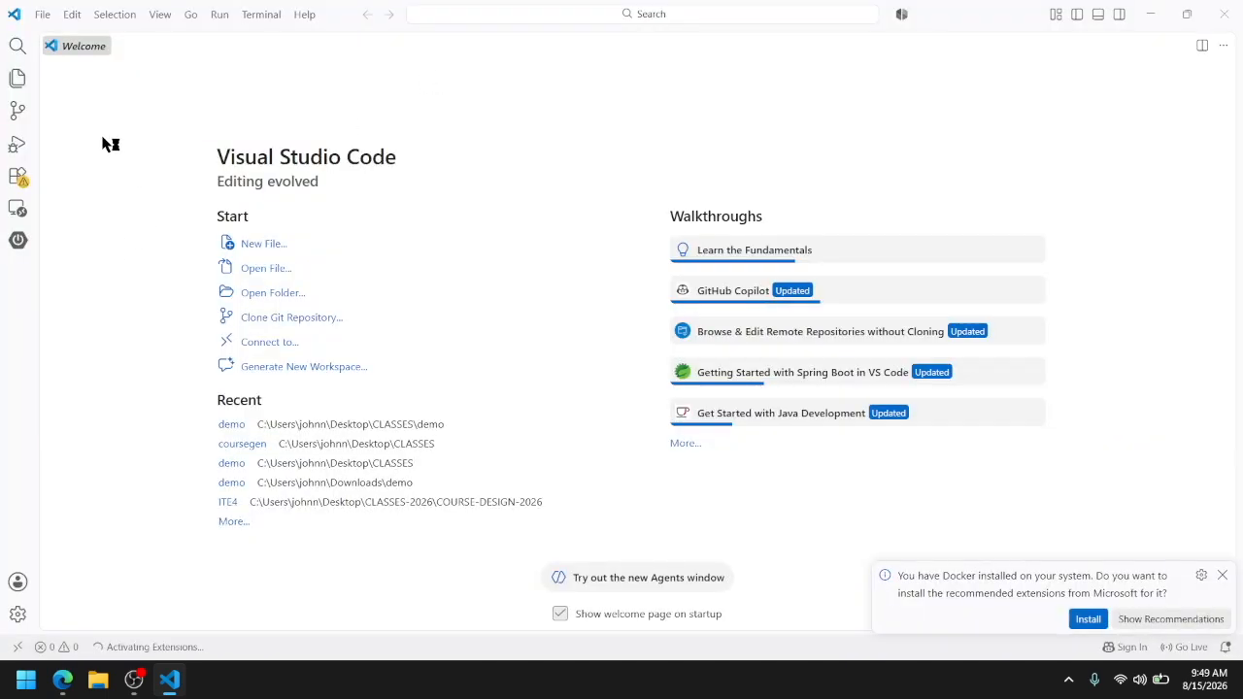
Search the extension marketplace for java and open the details of Extension Pack for Java
{"action": "left_click", "coordinate": [17, 78]}
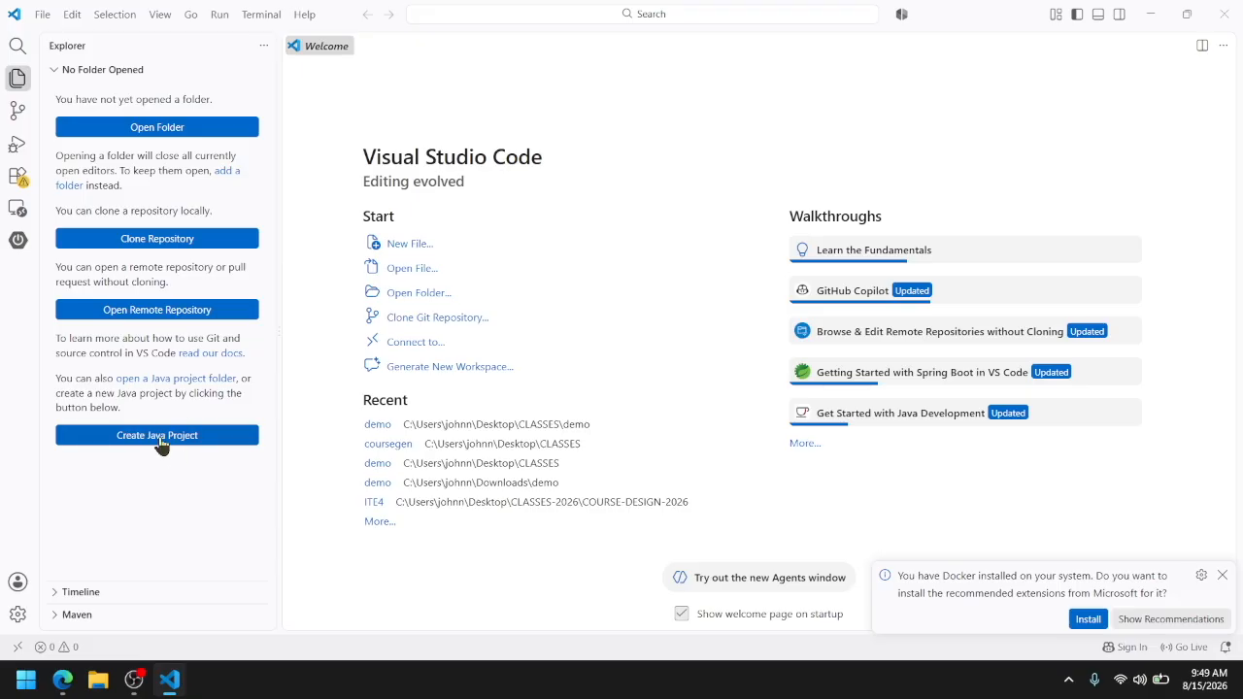
{"action": "left_click", "coordinate": [18, 176]}
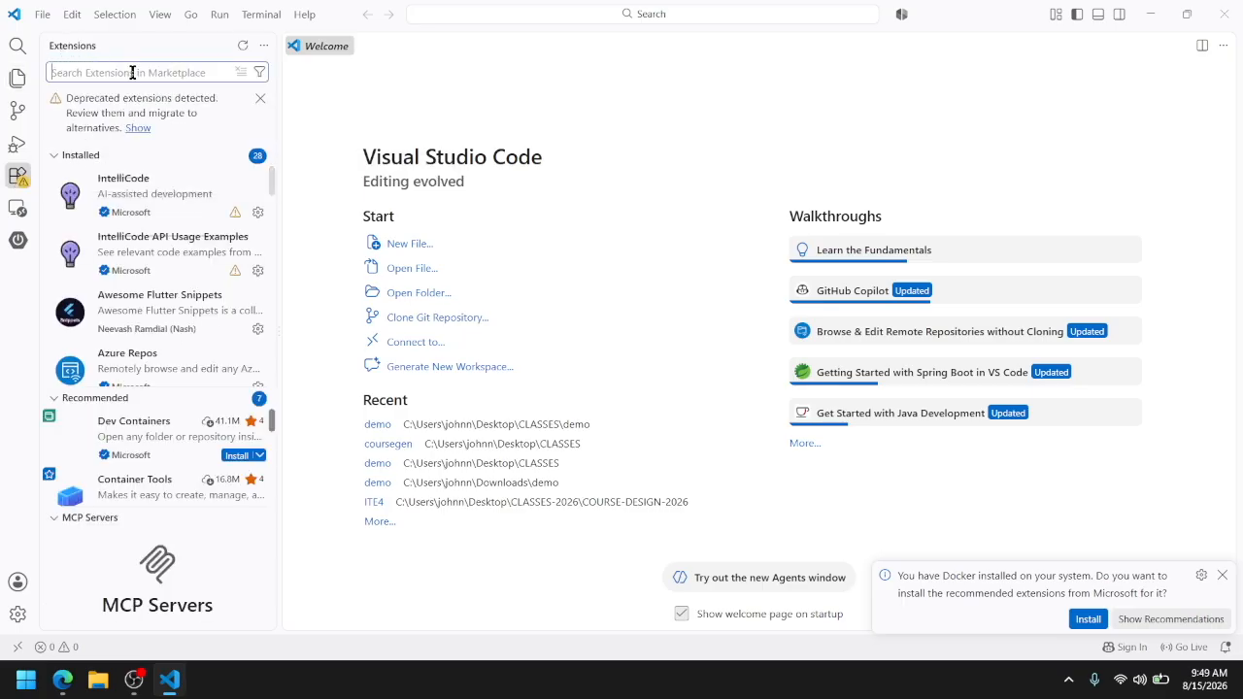
{"action": "type", "text": "java"}
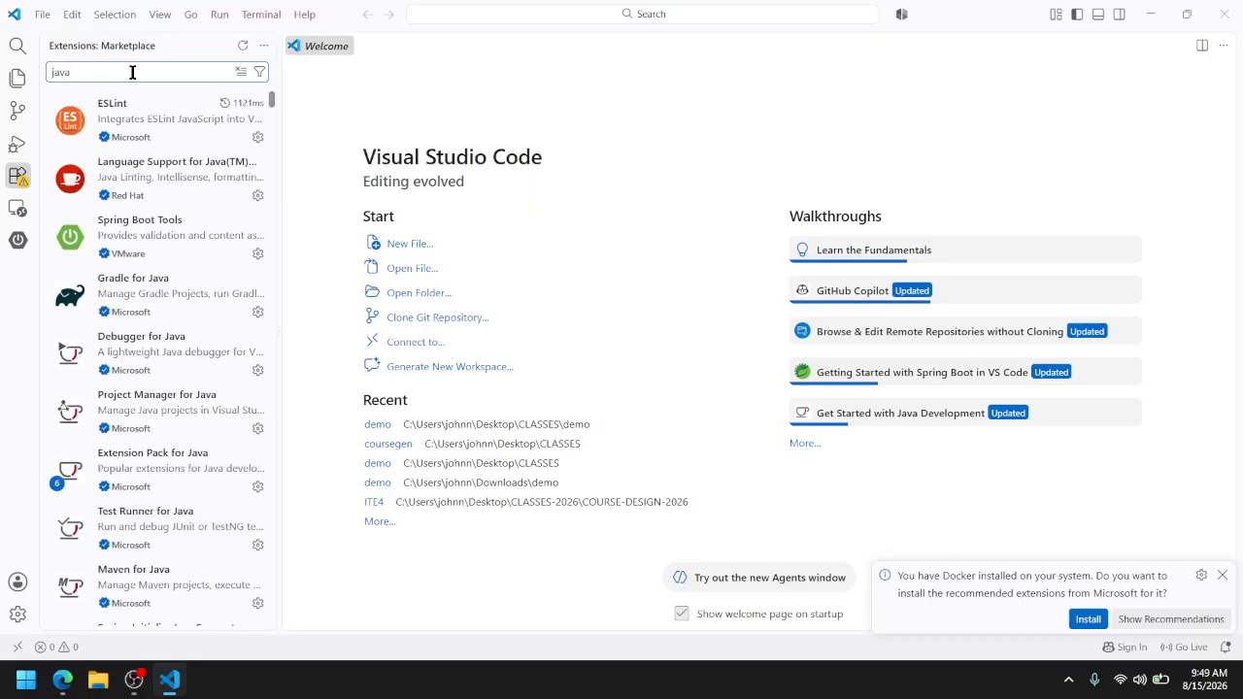
{"action": "scroll", "coordinate": [170, 403], "scroll_direction": "down", "scroll_amount": 1}
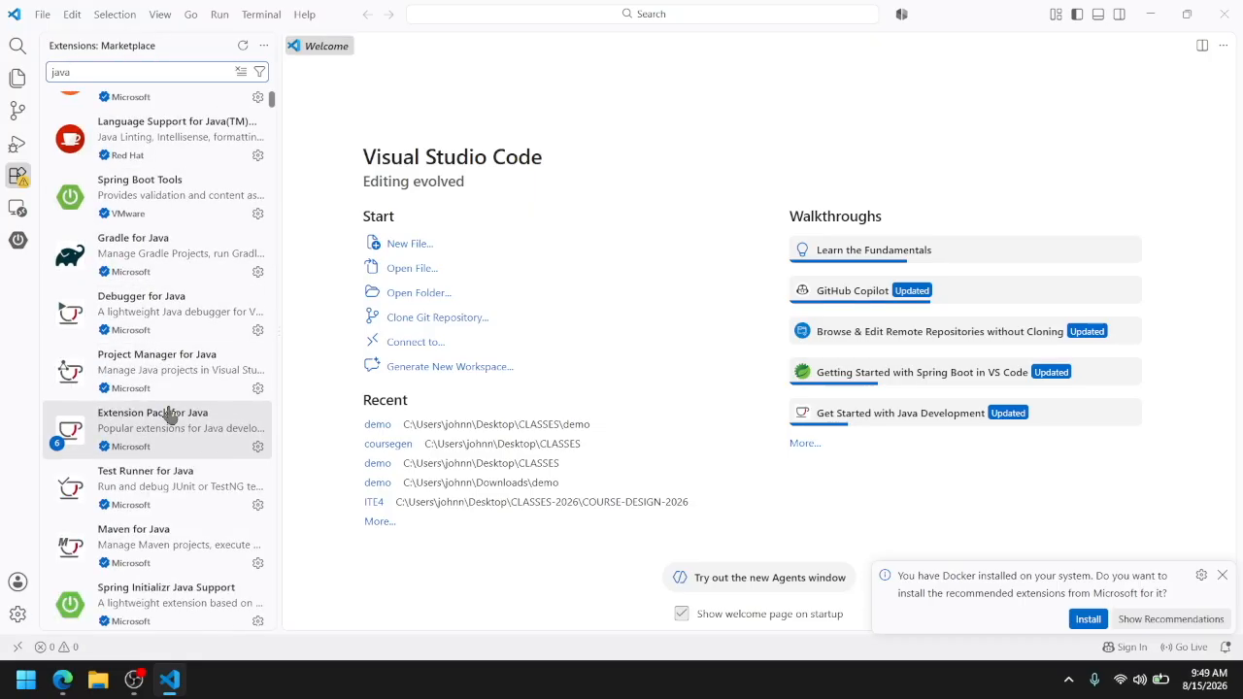
{"action": "left_click", "coordinate": [176, 436]}
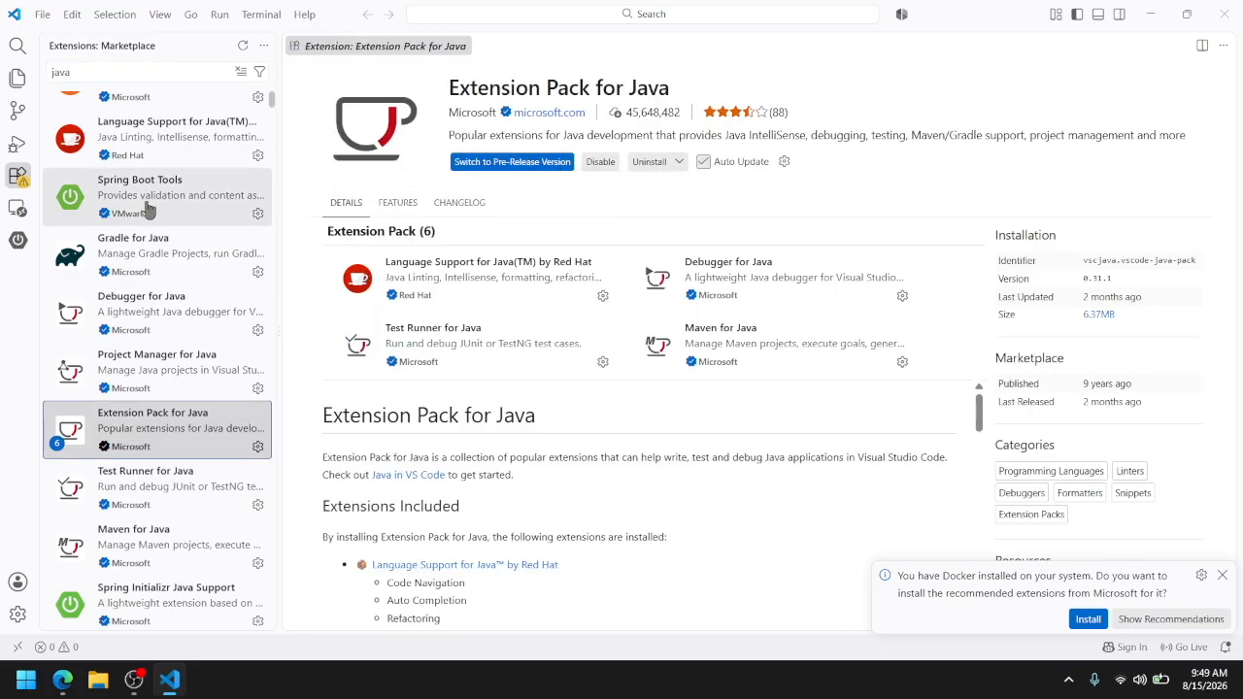
{"action": "scroll", "coordinate": [200, 516], "scroll_direction": "up", "scroll_amount": 1}
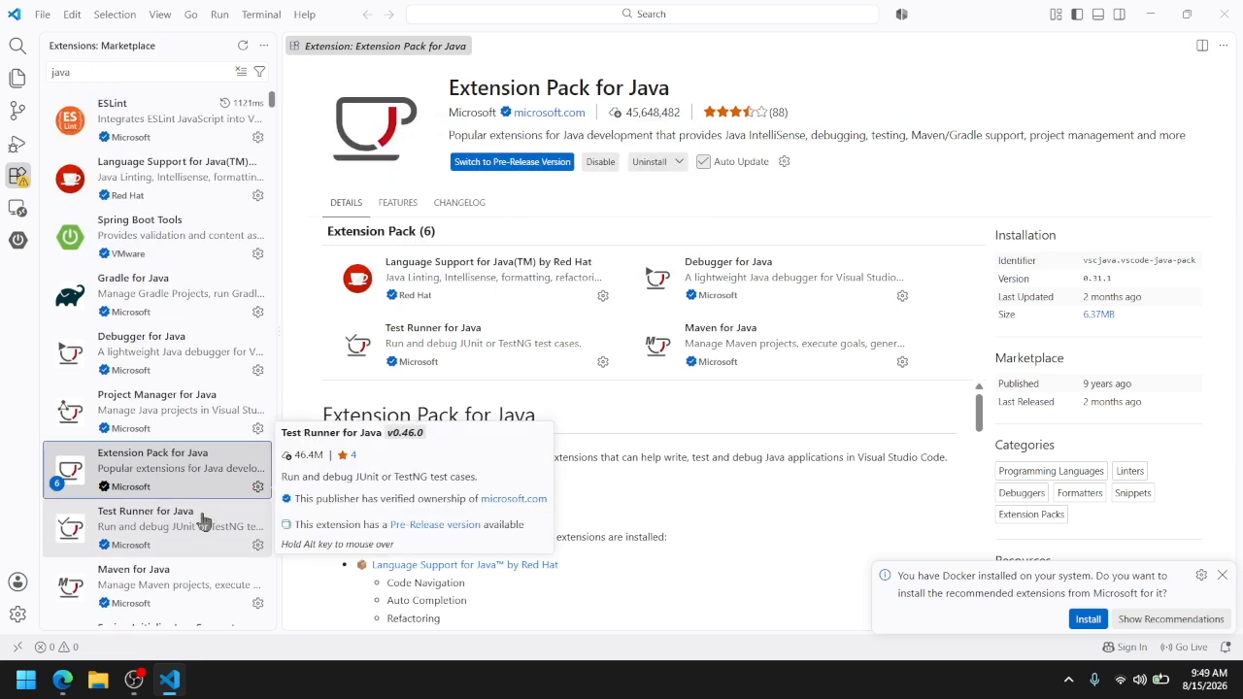
Search the extension marketplace for spring boot and open the details of Spring Boot Extension Pack
{"action": "left_click", "coordinate": [194, 74]}
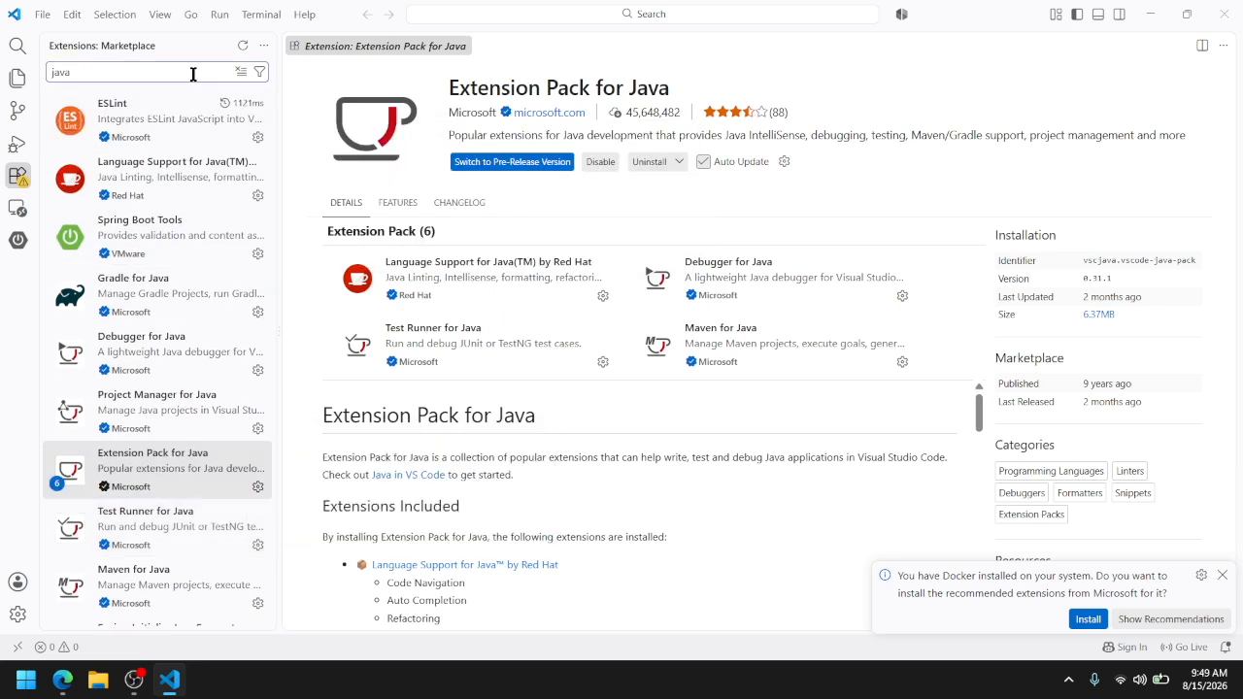
{"action": "key", "text": "BackSpace"}
{"action": "key", "text": "BackSpace"}
{"action": "key", "text": "BackSpace"}
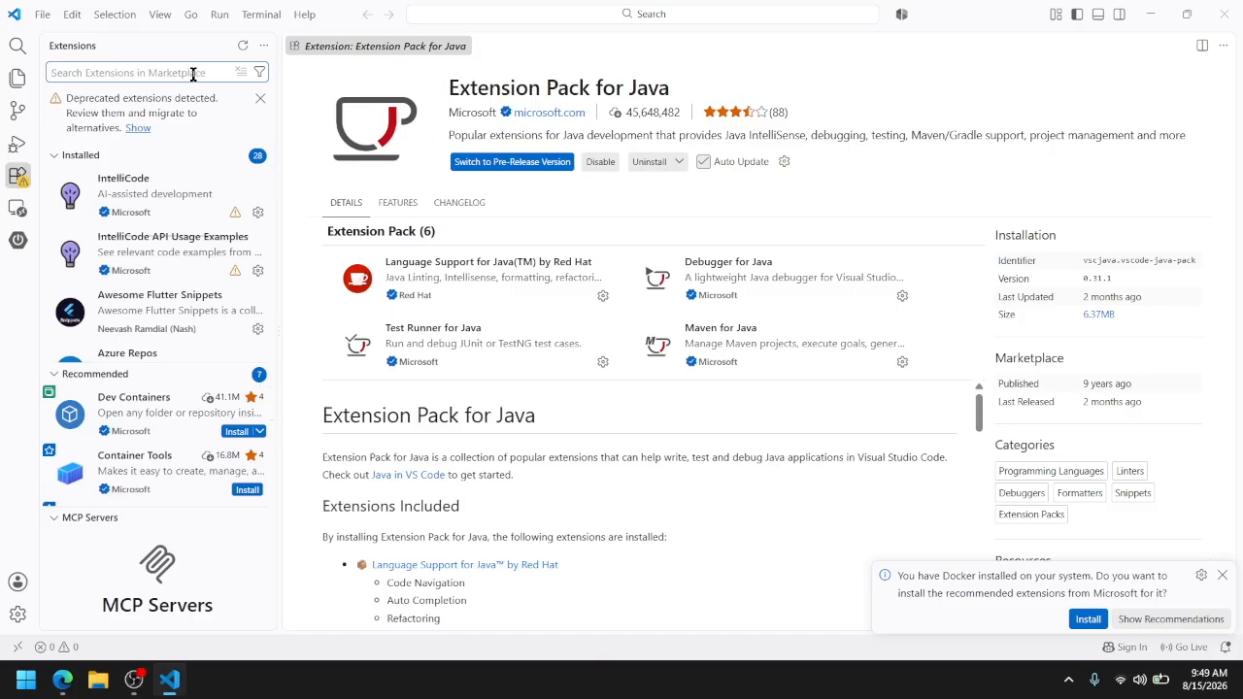
{"action": "type", "text": "spring boot"}
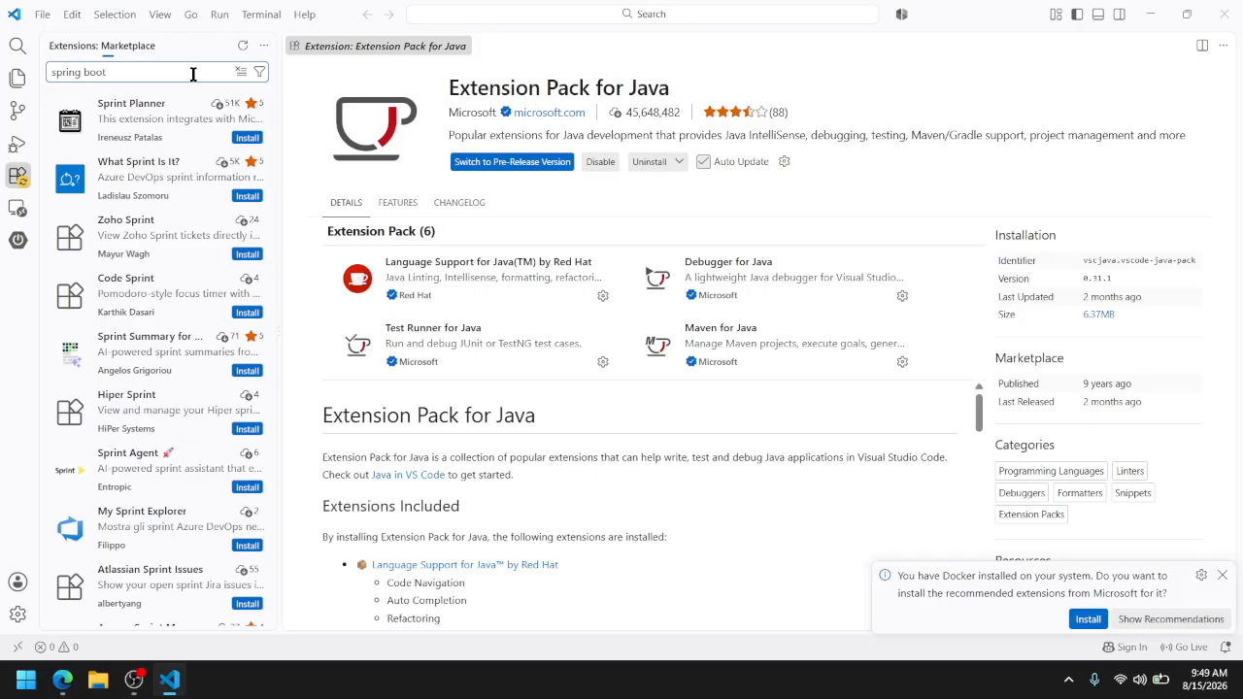
{"action": "left_click", "coordinate": [172, 124]}
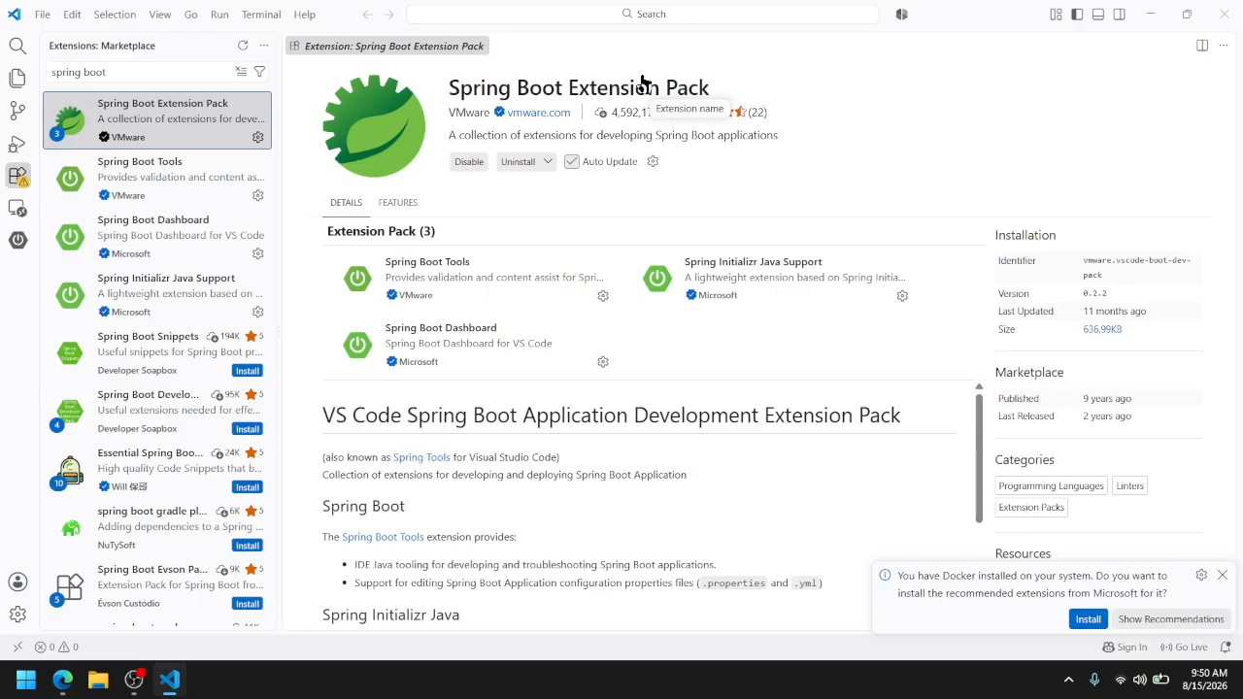
Start a new Java project of the Maven type with the No Archetype option
{"action": "left_click", "coordinate": [17, 78]}
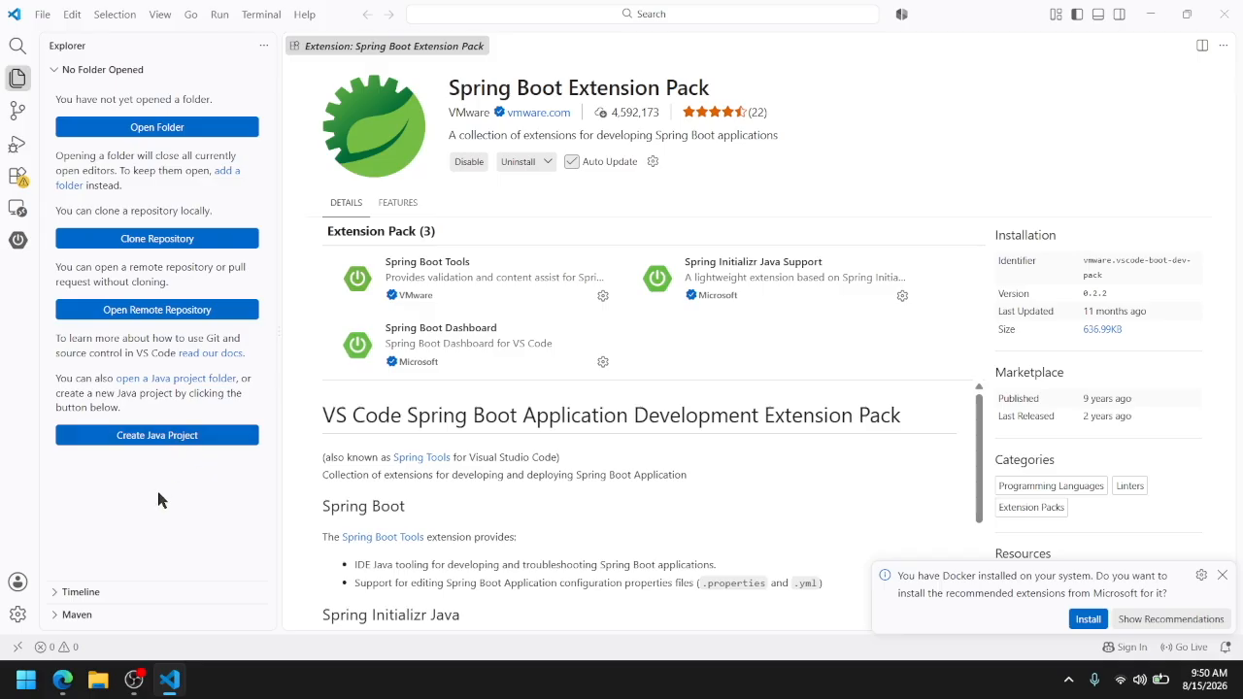
{"action": "key", "text": "ctrl+shift+p"}
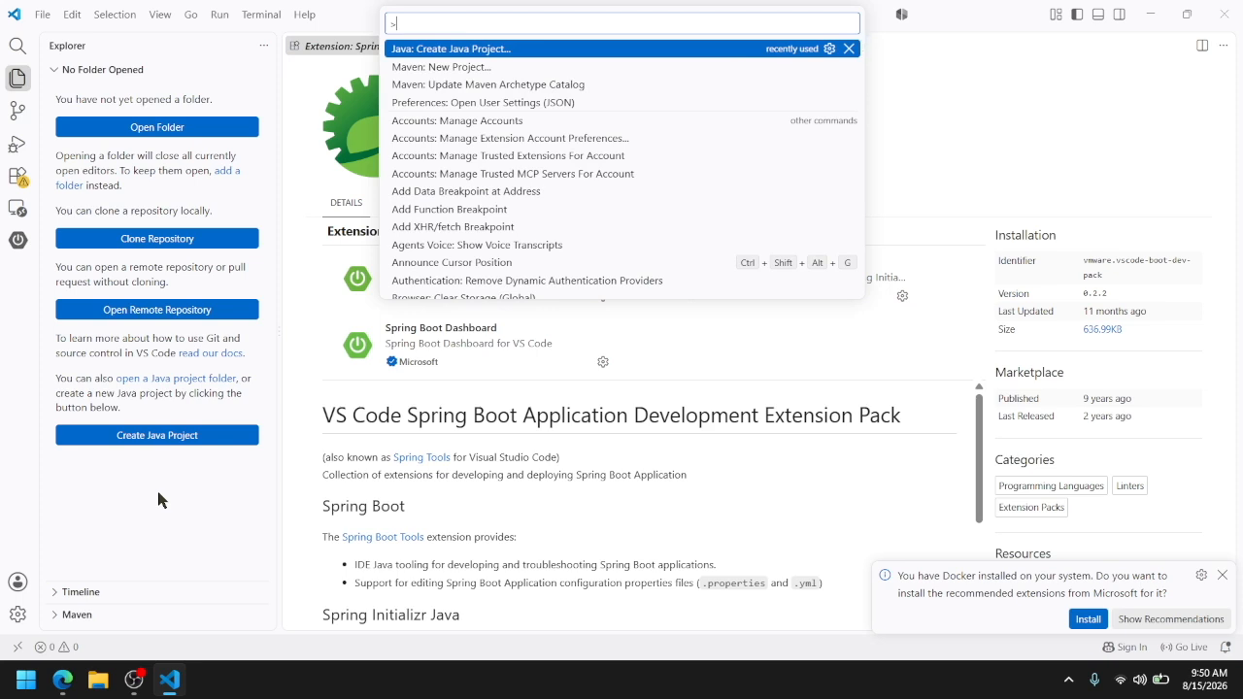
{"action": "type", "text": "create java"}
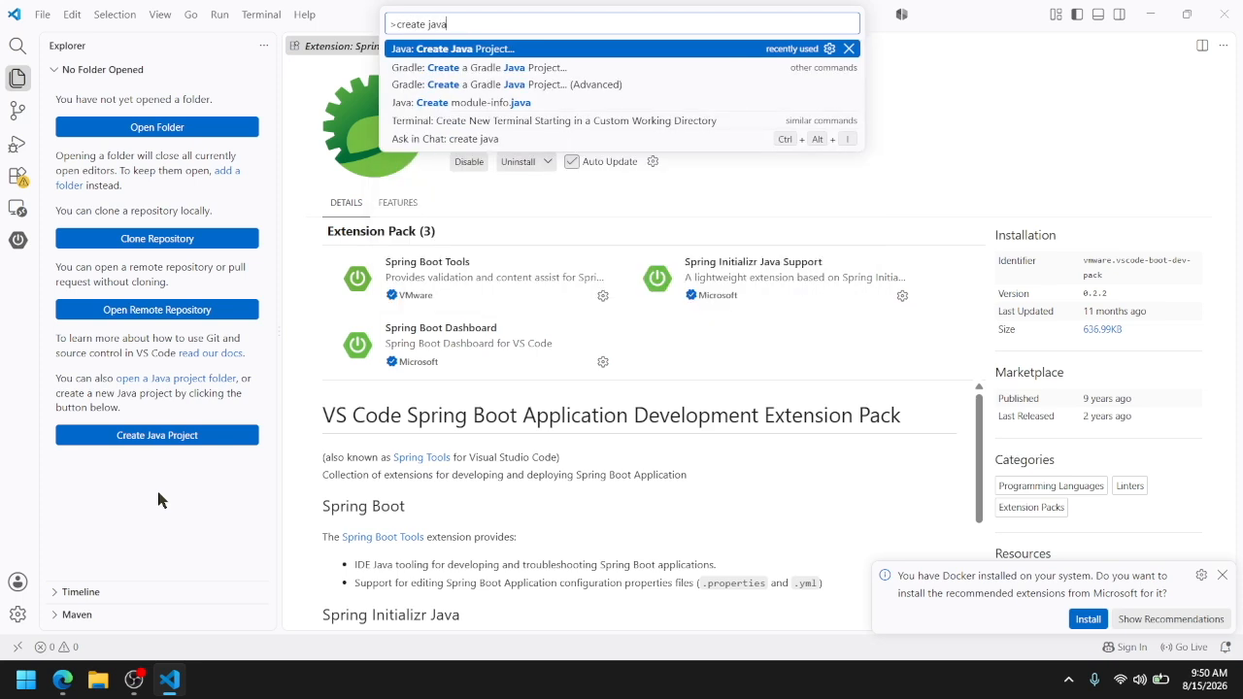
{"action": "left_click", "coordinate": [466, 51]}
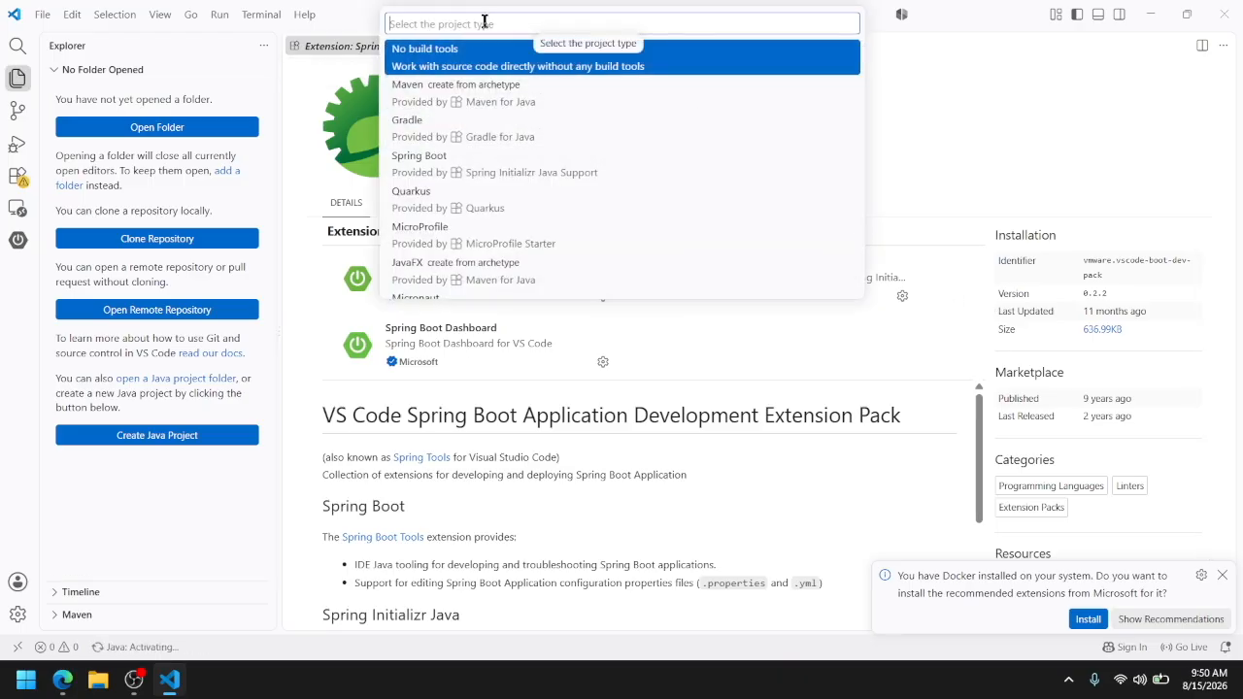
{"action": "left_click", "coordinate": [416, 97]}
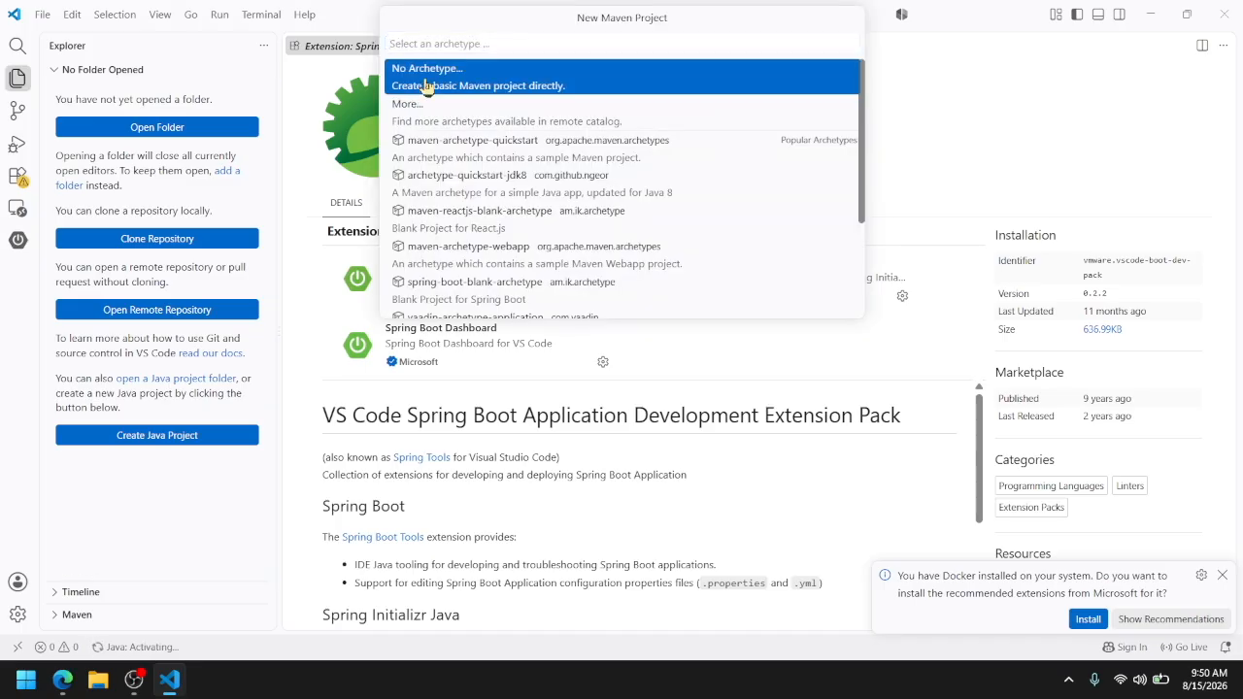
{"action": "left_click", "coordinate": [428, 88]}
Set the Maven project's group Id to com. followed by the author's name without spaces
{"action": "left_click_drag", "start_coordinate": [499, 44], "coordinate": [390, 41]}
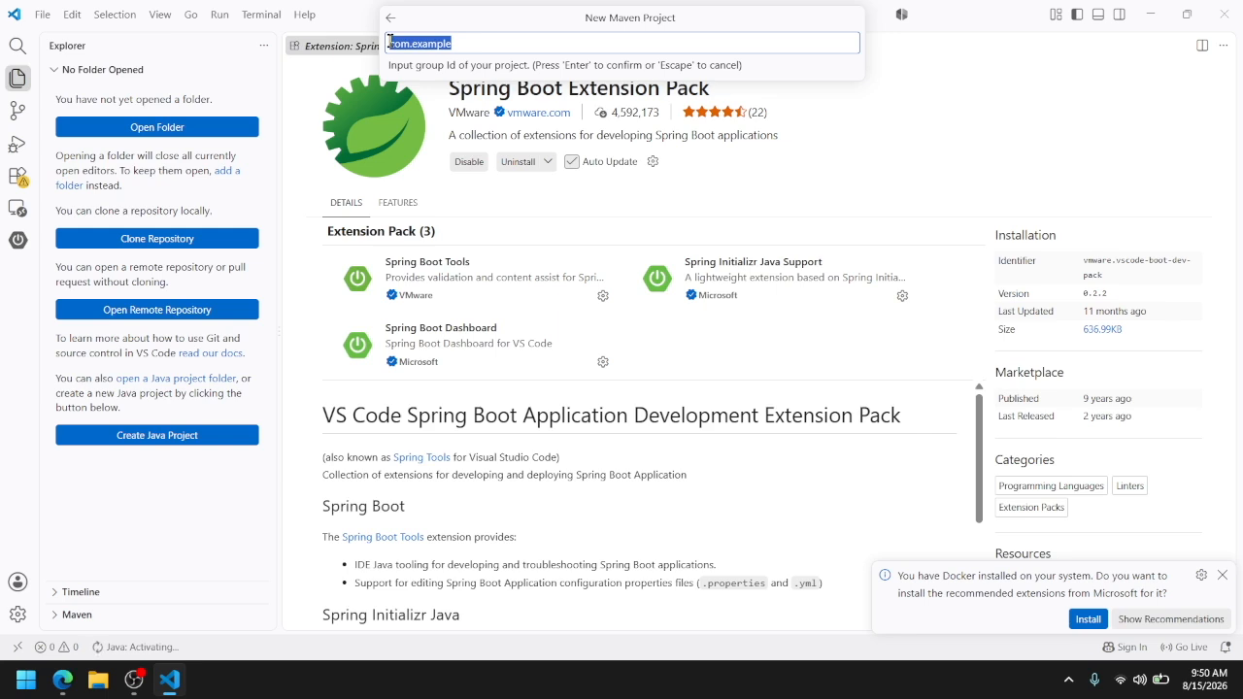
{"action": "type", "text": "com."}
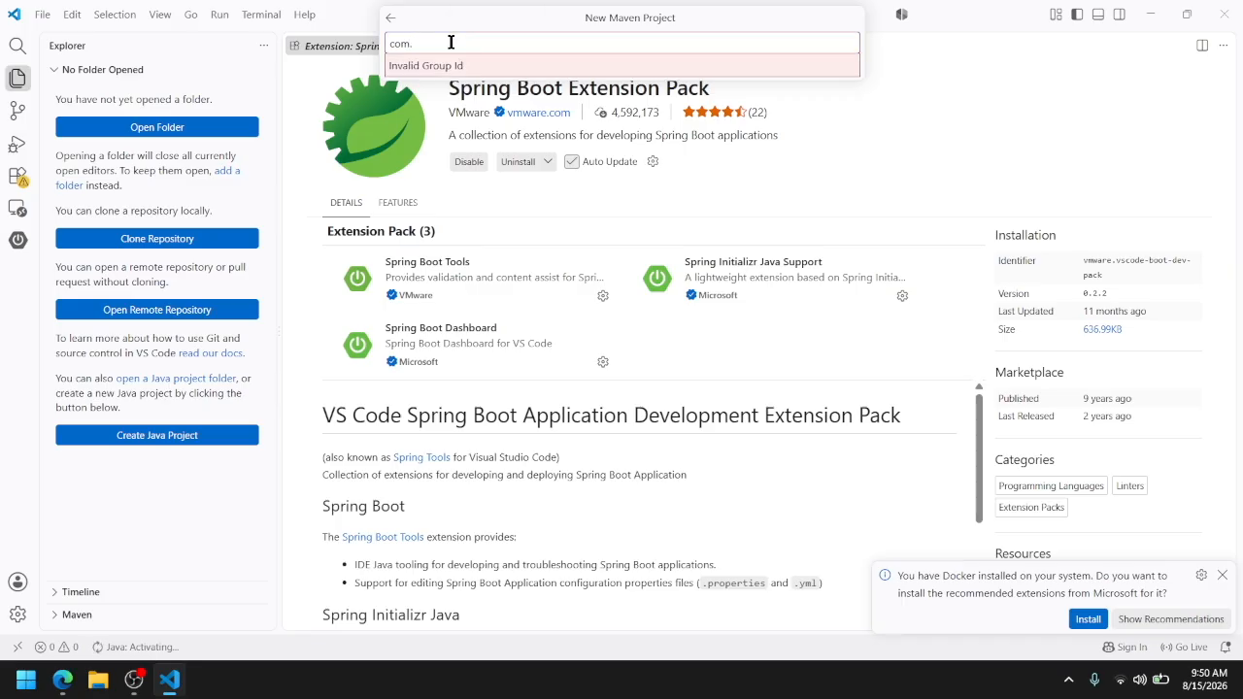
{"action": "type", "text": "johnverz"}
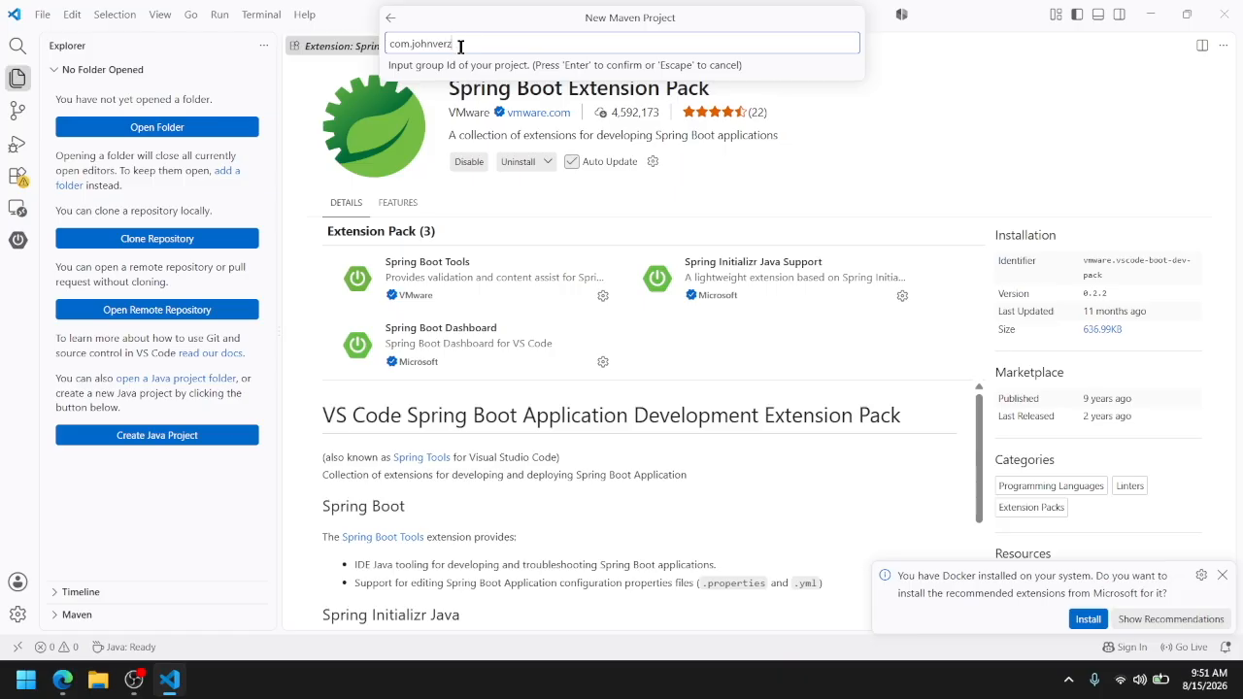
{"action": "left_click_drag", "start_coordinate": [459, 43], "coordinate": [413, 43]}
{"action": "left_click", "coordinate": [468, 45]}
{"action": "key", "text": "Return"}
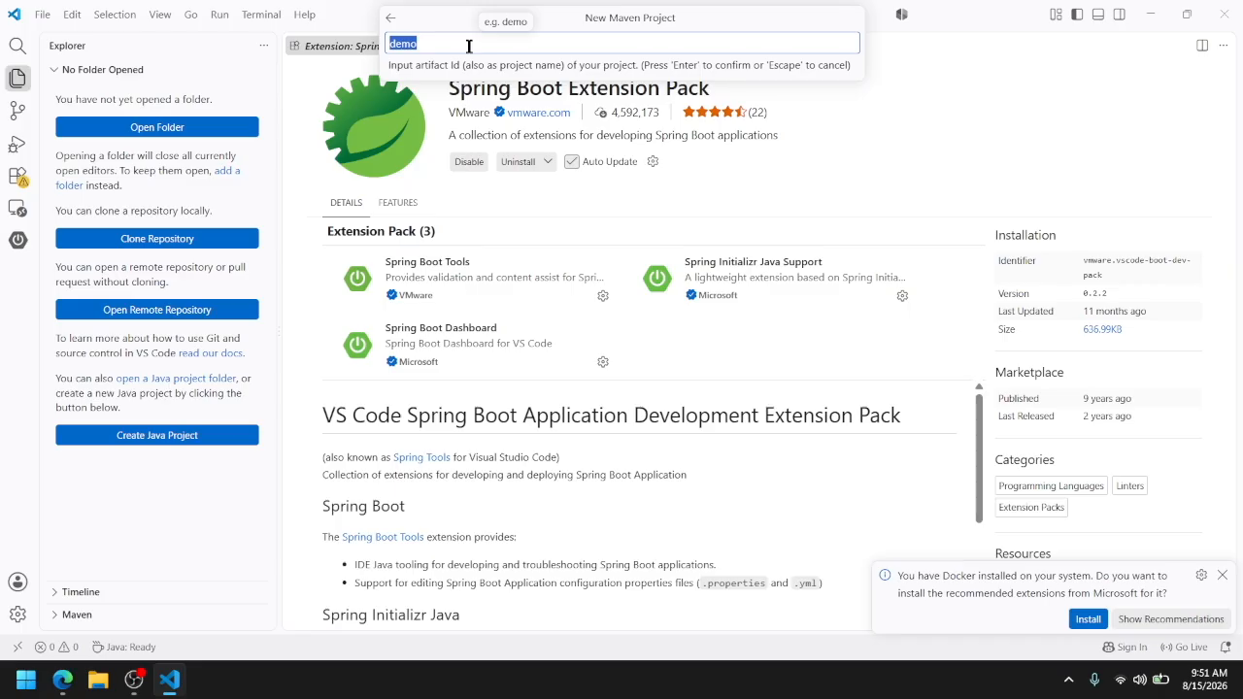
Set the Maven project's artifact Id to webdev2
{"action": "type", "text": "webdev"}
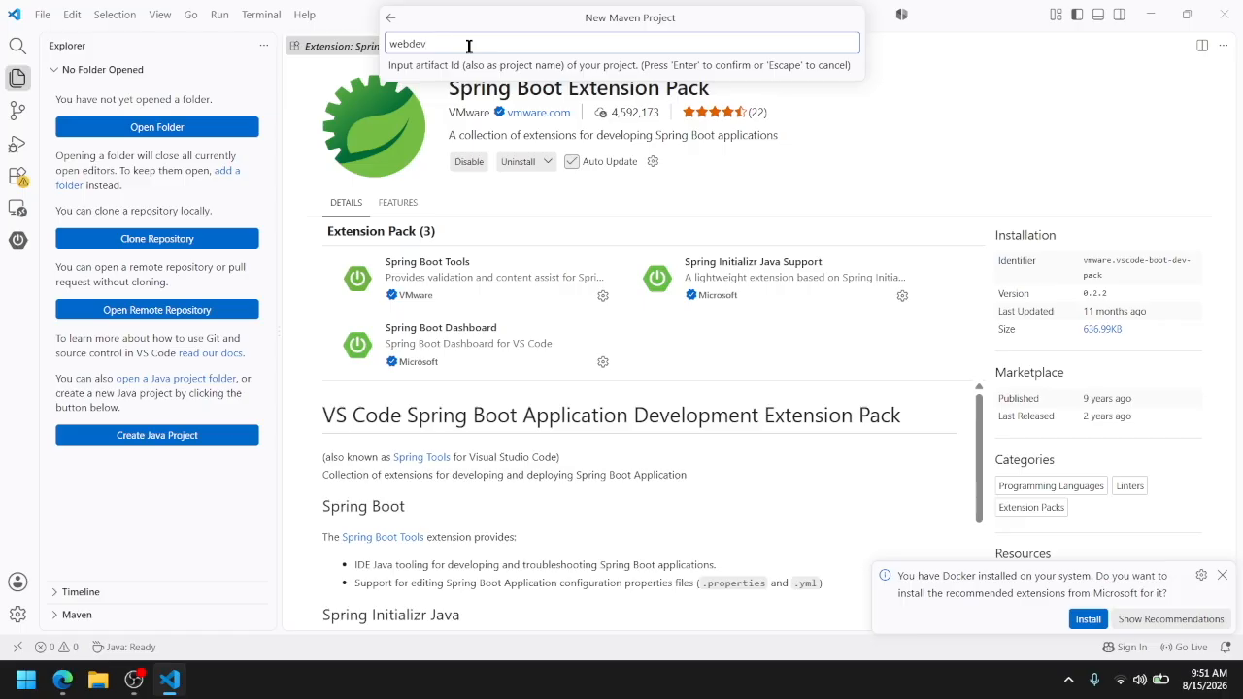
{"action": "type", "text": "2"}
{"action": "key", "text": "Return"}
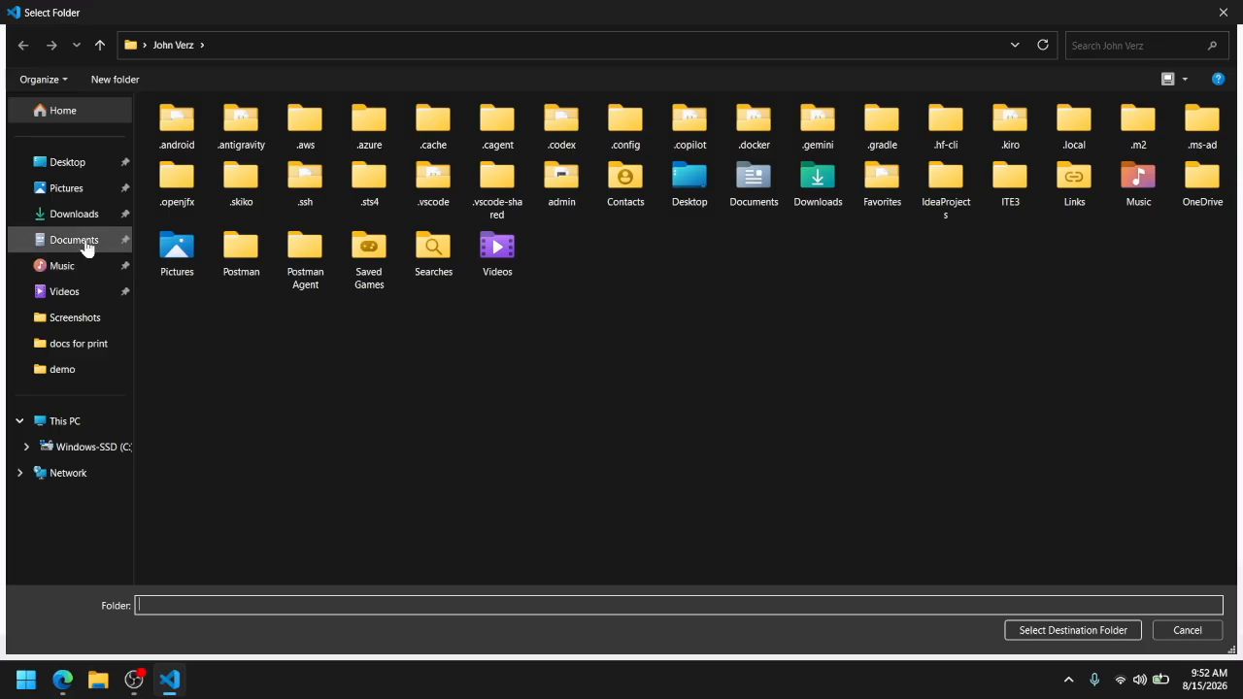
Create the Maven project on the Desktop and open its webdev2 folder as the workspace
{"action": "left_click", "coordinate": [83, 165]}
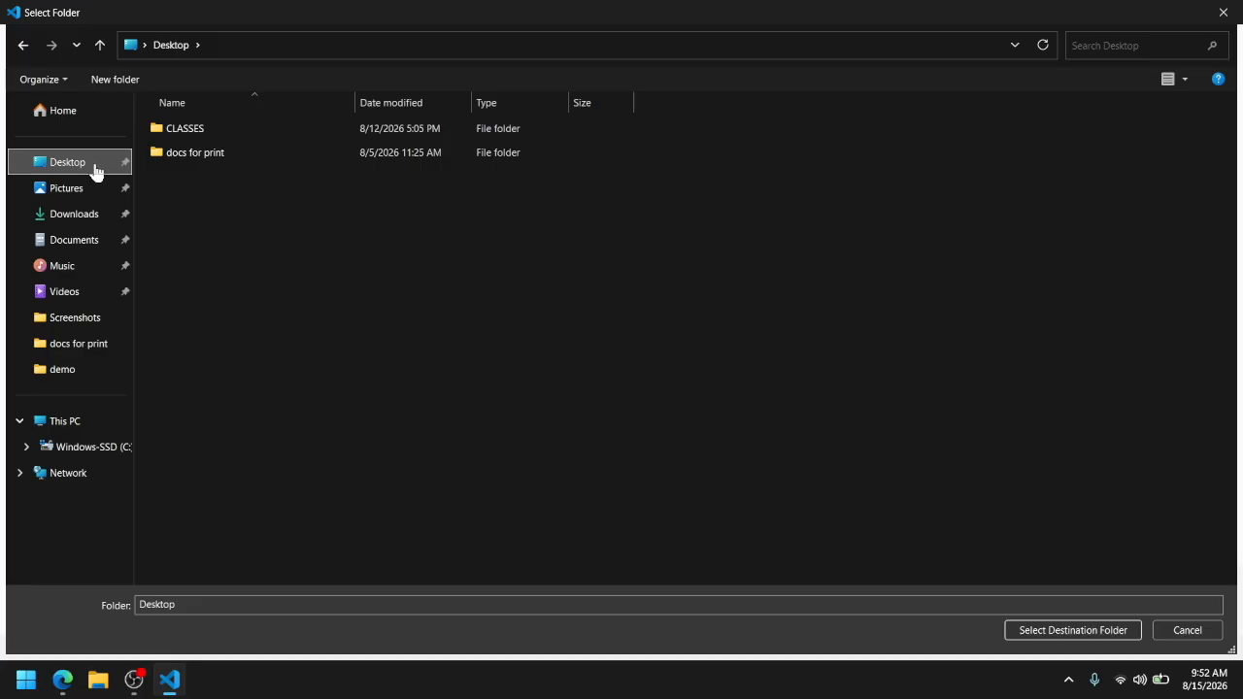
{"action": "left_click", "coordinate": [1038, 632]}
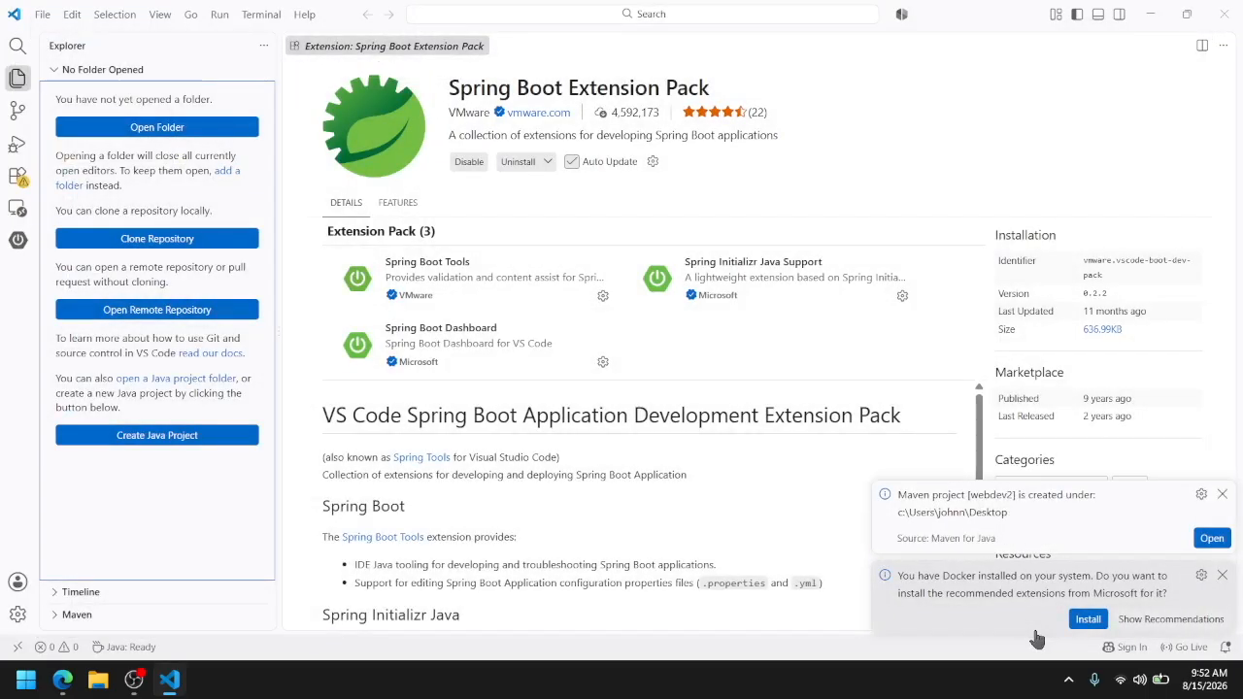
{"action": "left_click", "coordinate": [42, 15]}
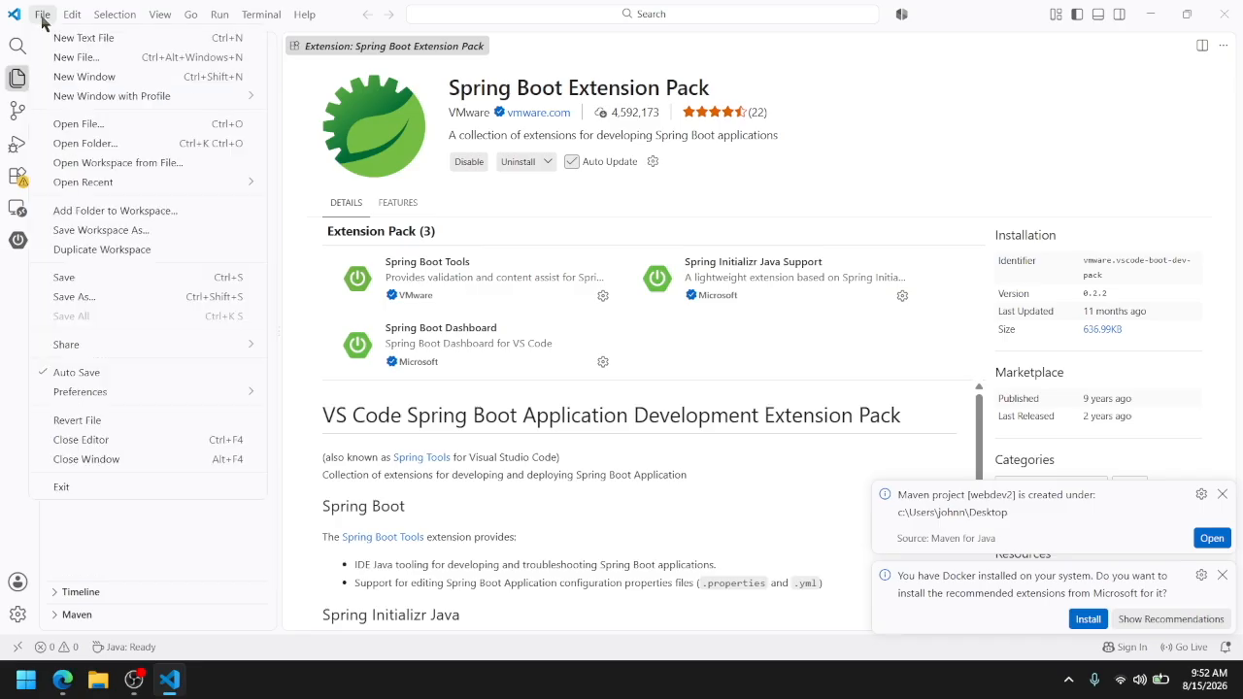
{"action": "left_click", "coordinate": [107, 144]}
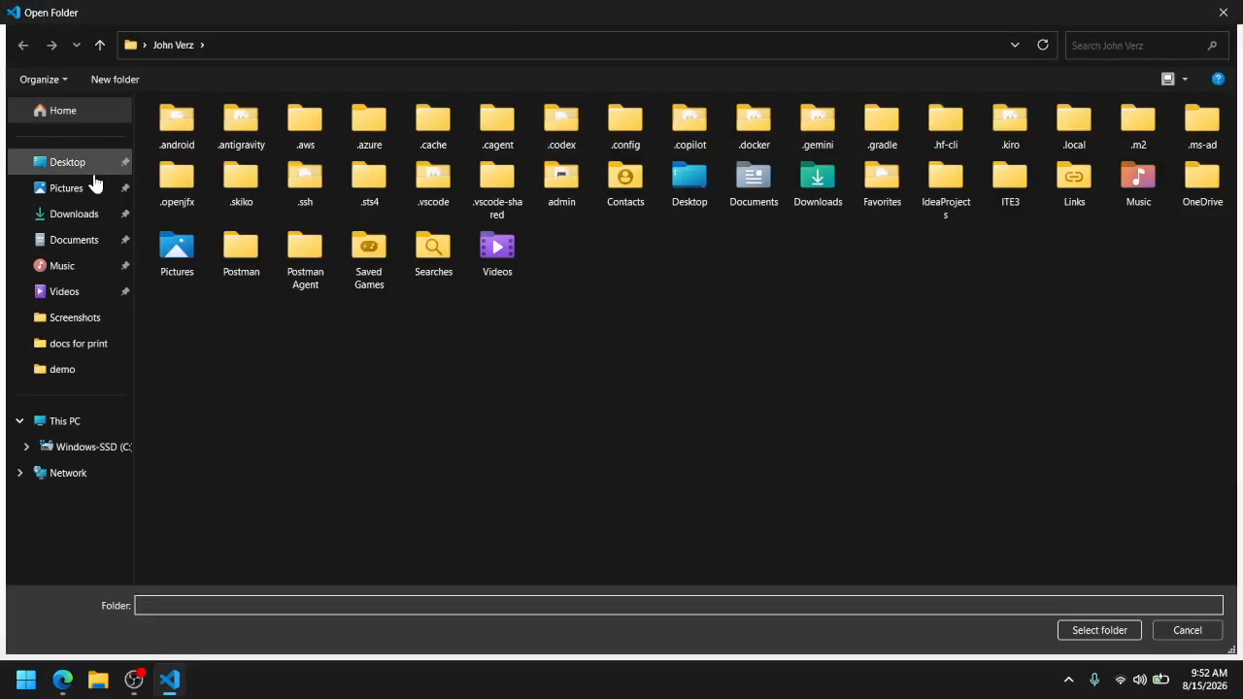
{"action": "left_click", "coordinate": [87, 172]}
{"action": "left_click", "coordinate": [156, 181]}
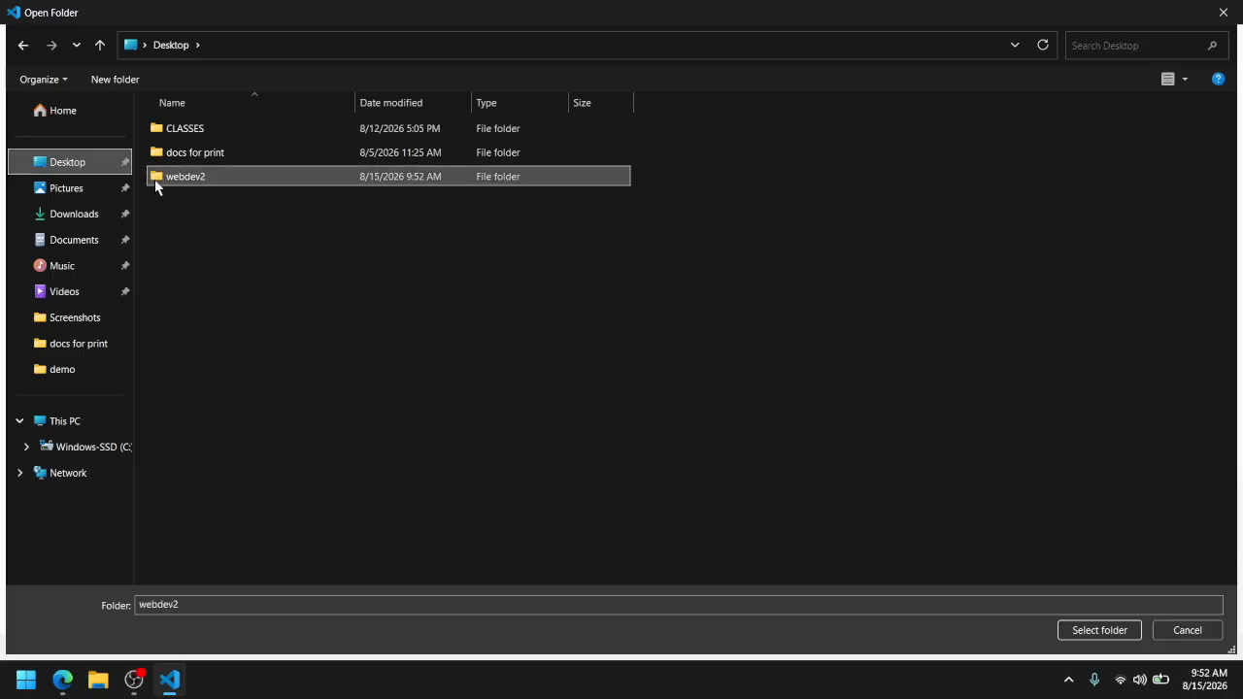
{"action": "left_click", "coordinate": [1091, 631]}
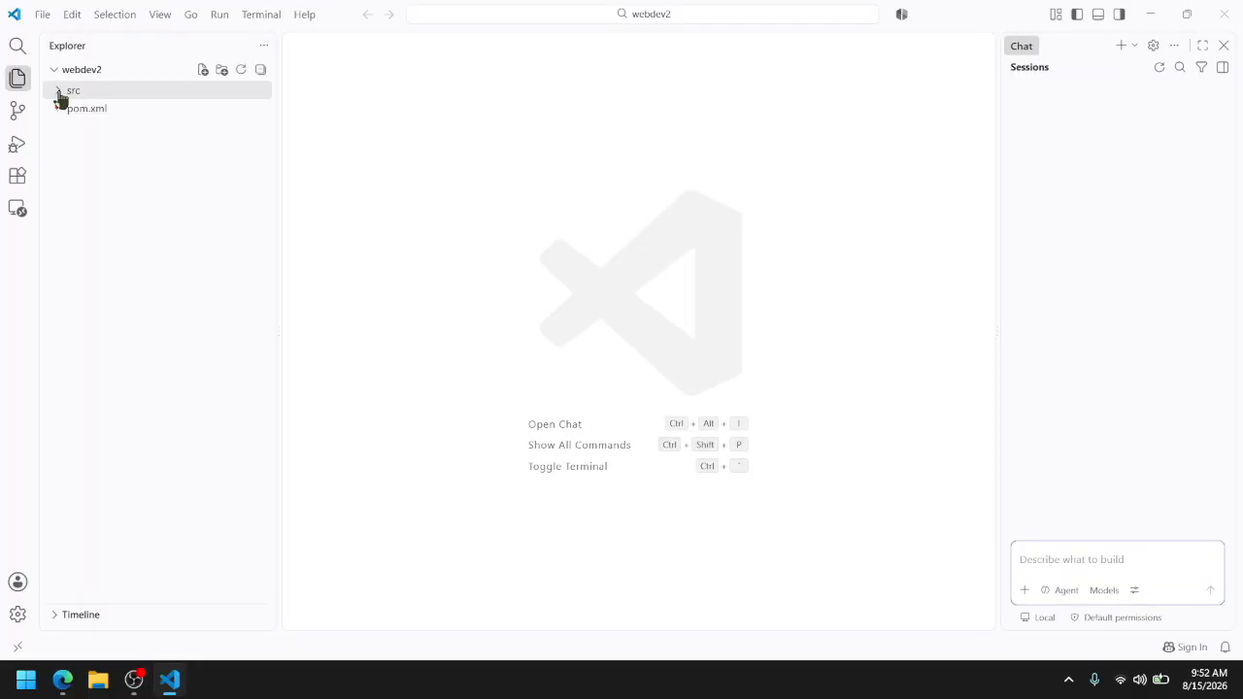
Open the project's pom.xml and expand the src, main and java folders down to the package contents
{"action": "left_click", "coordinate": [59, 91]}
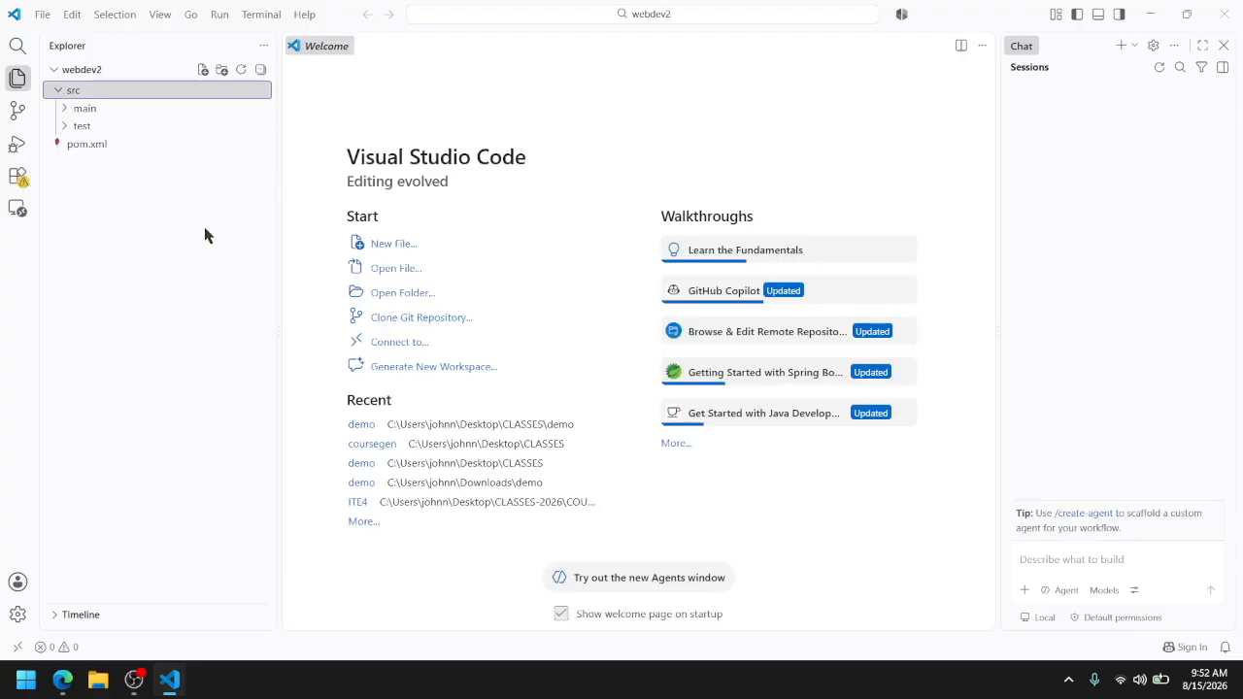
{"action": "left_click", "coordinate": [85, 148]}
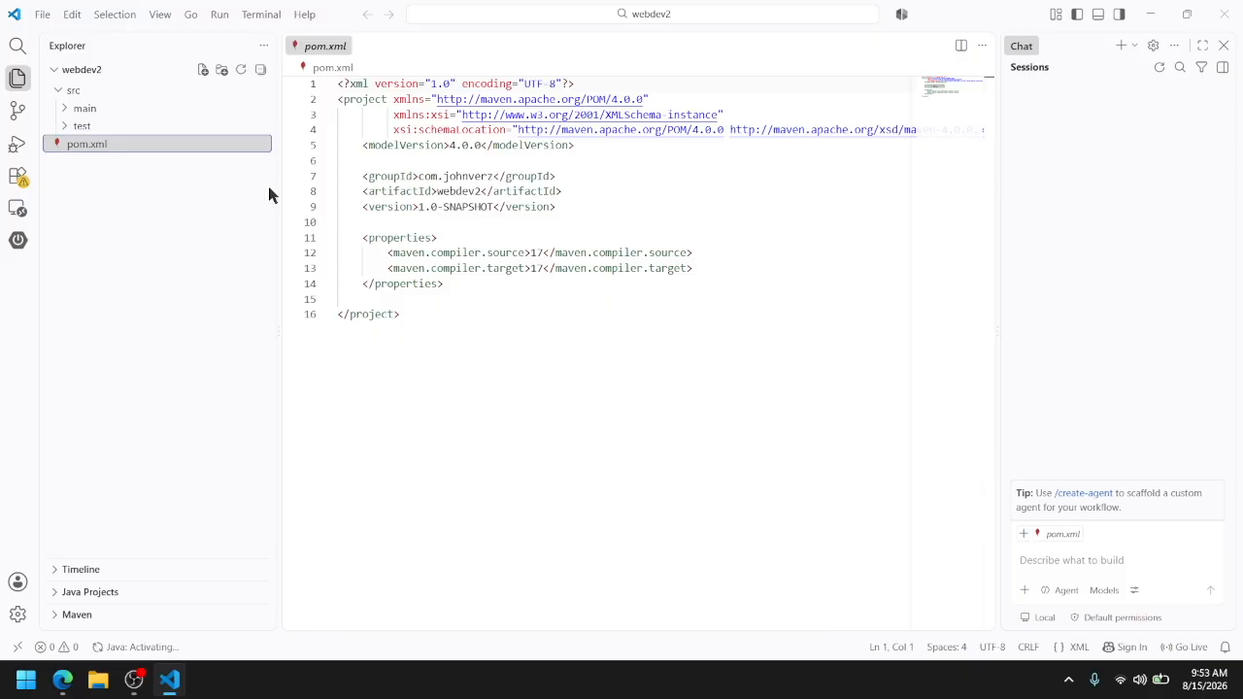
{"action": "left_click", "coordinate": [82, 110]}
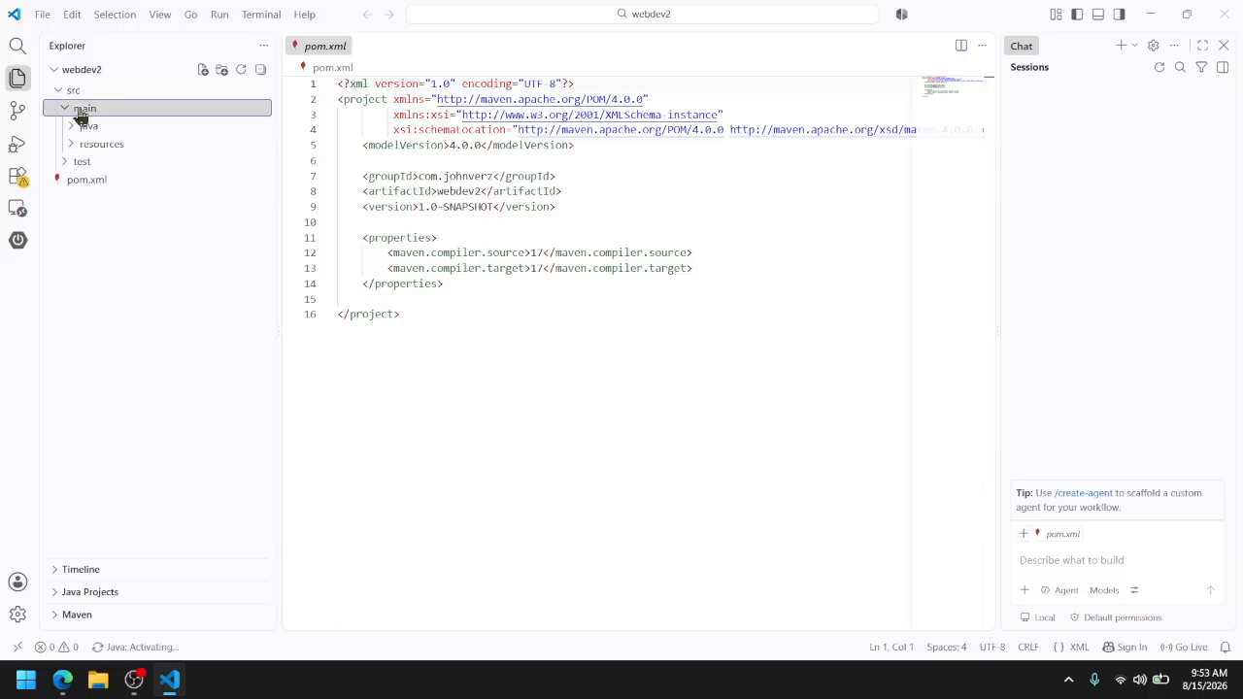
{"action": "left_click", "coordinate": [87, 127]}
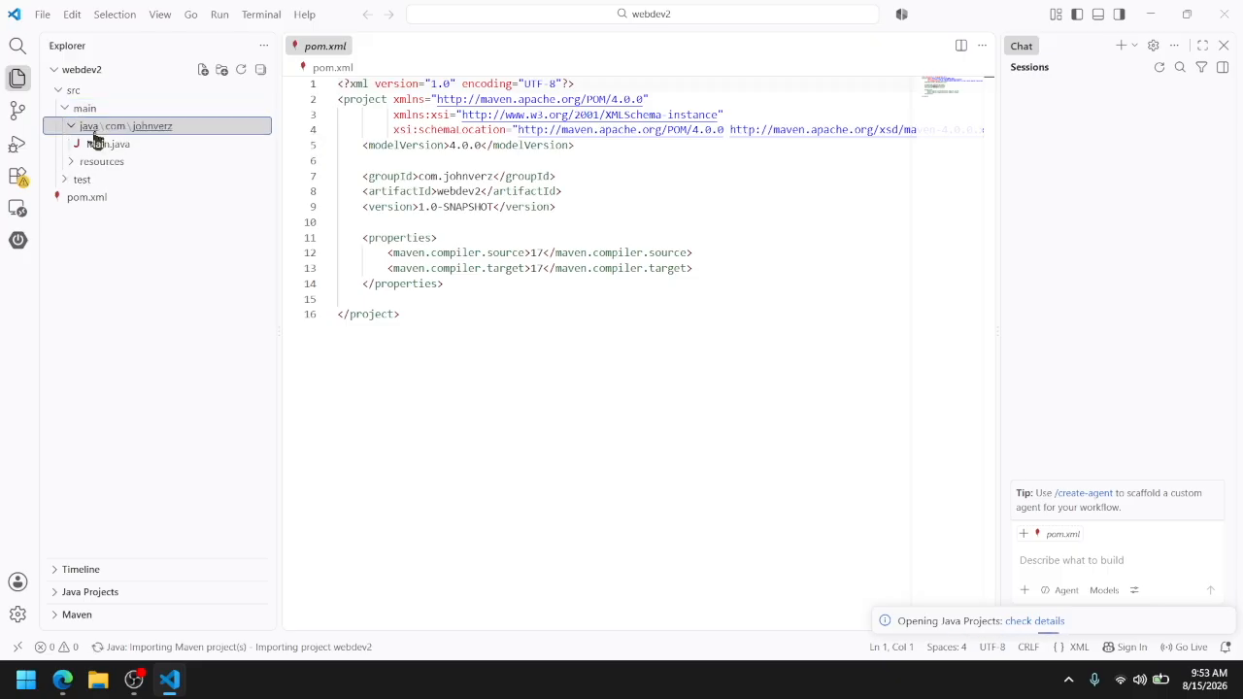
Check the Task 2 requirements on the Moodle lab page, switch back to VS Code and create Student.java in the main Java package
{"action": "key", "text": "alt+Tab"}
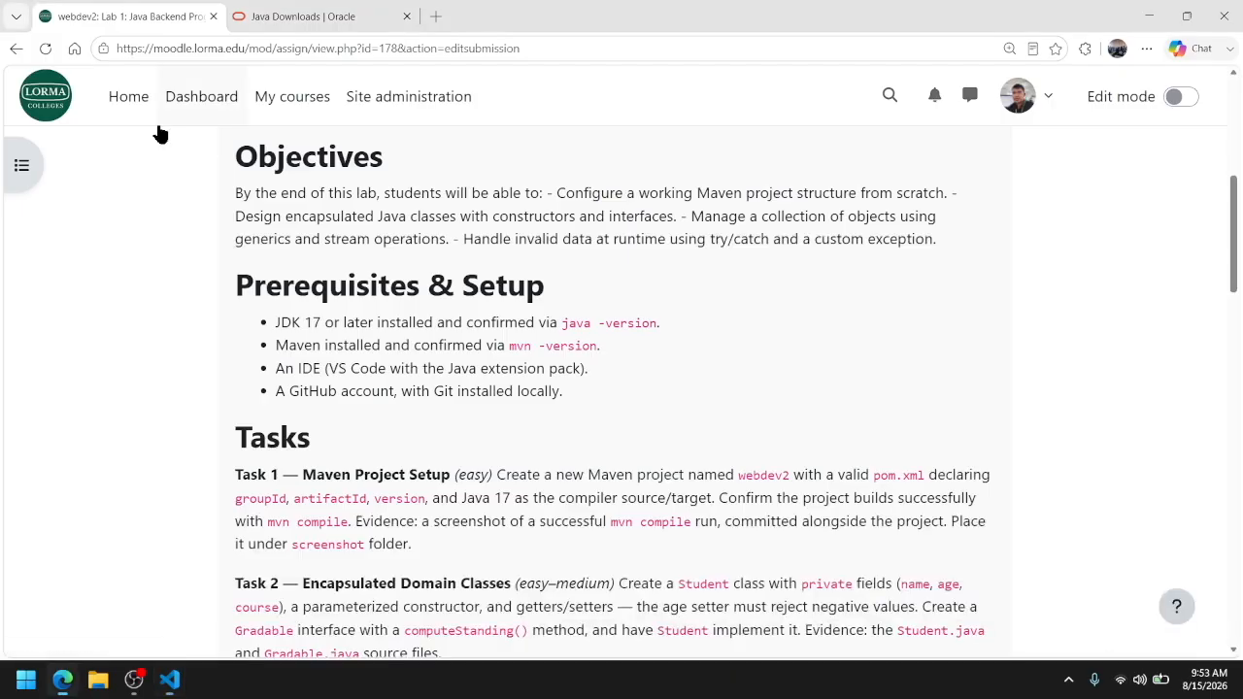
{"action": "scroll", "coordinate": [425, 365], "scroll_direction": "down", "scroll_amount": 1}
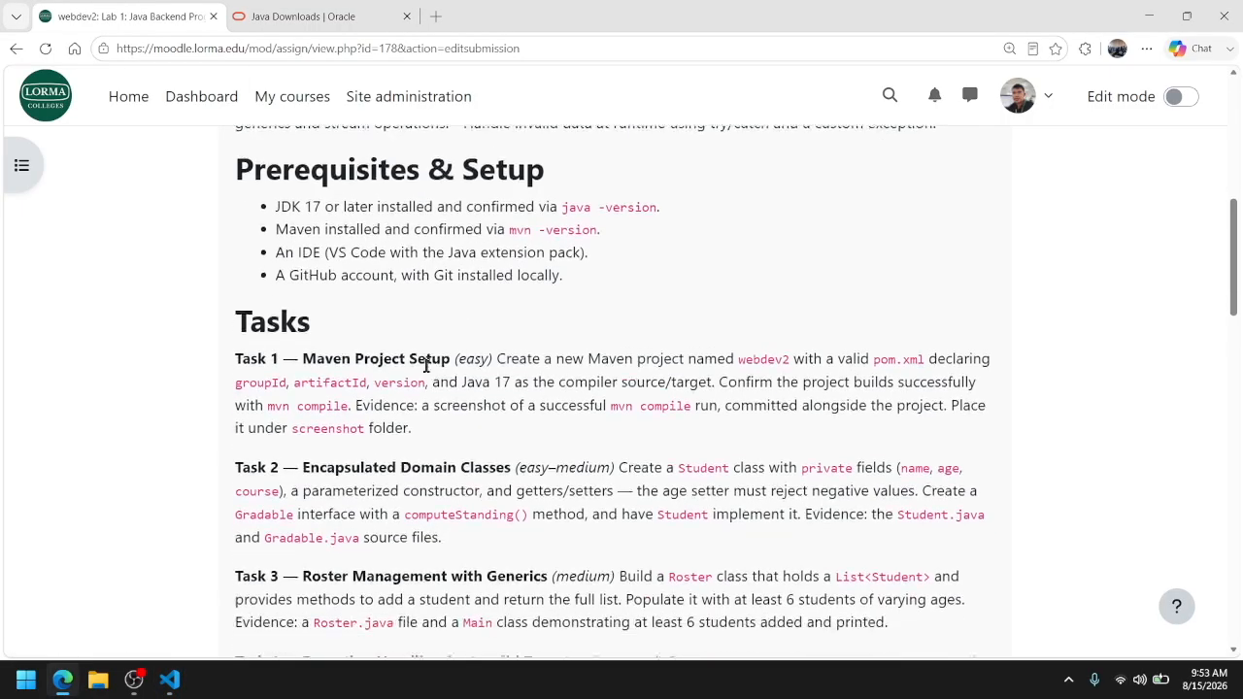
{"action": "scroll", "coordinate": [563, 460], "scroll_direction": "down", "scroll_amount": 1}
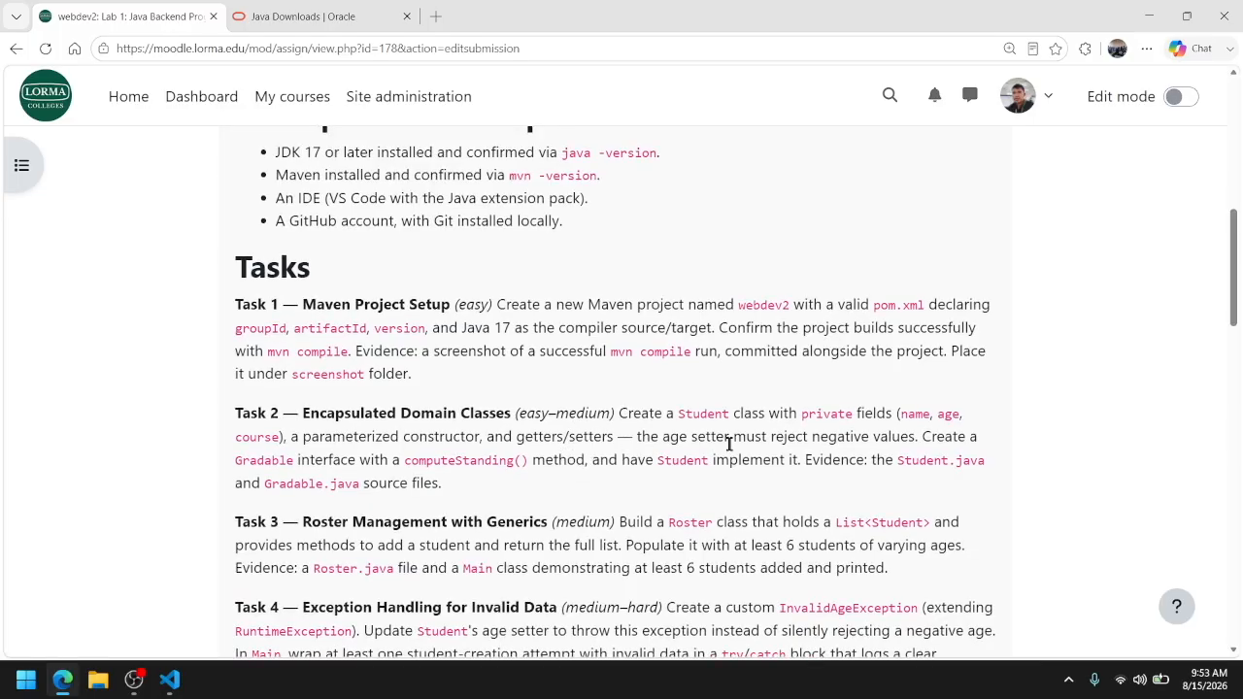
{"action": "key", "text": "alt+Tab"}
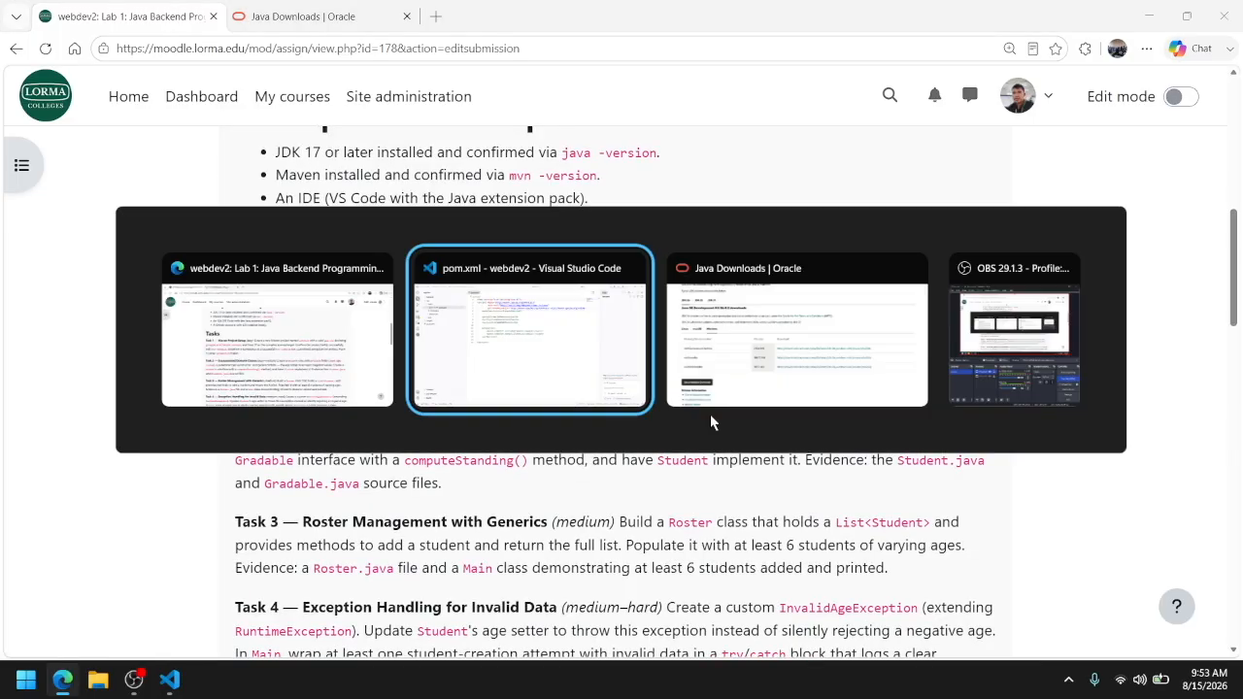
{"action": "right_click", "coordinate": [150, 126]}
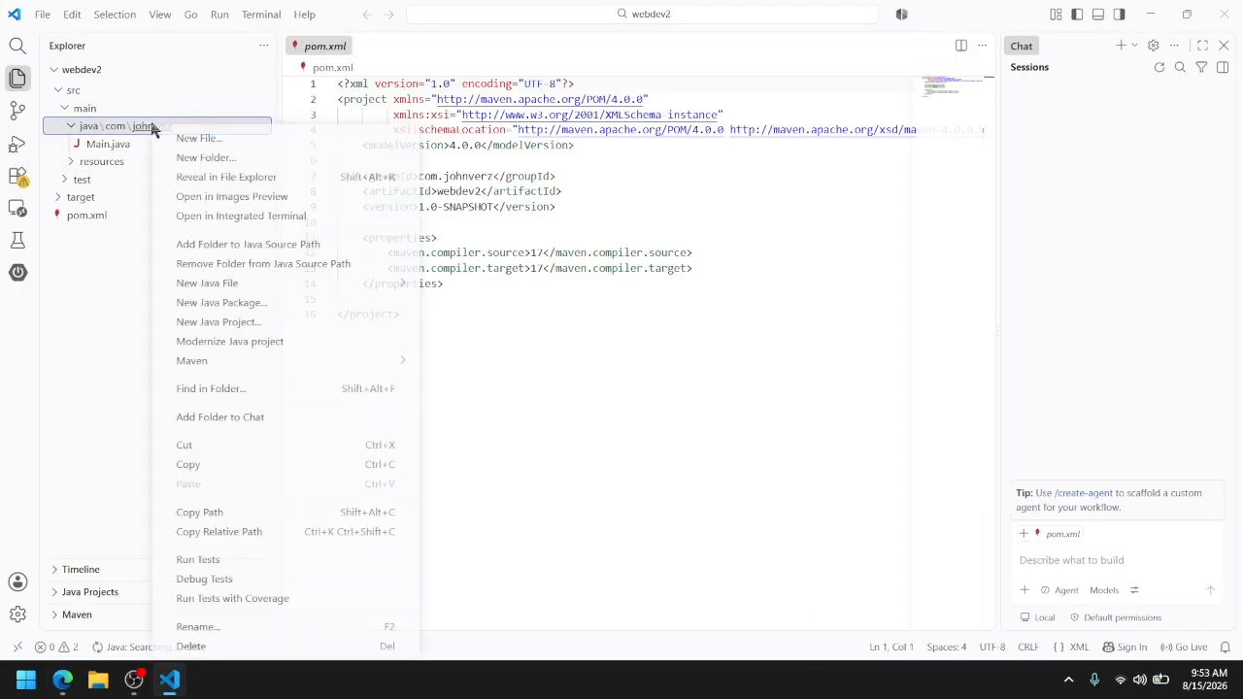
{"action": "left_click", "coordinate": [176, 138]}
{"action": "type", "text": "Student.java"}
{"action": "key", "text": "Return"}
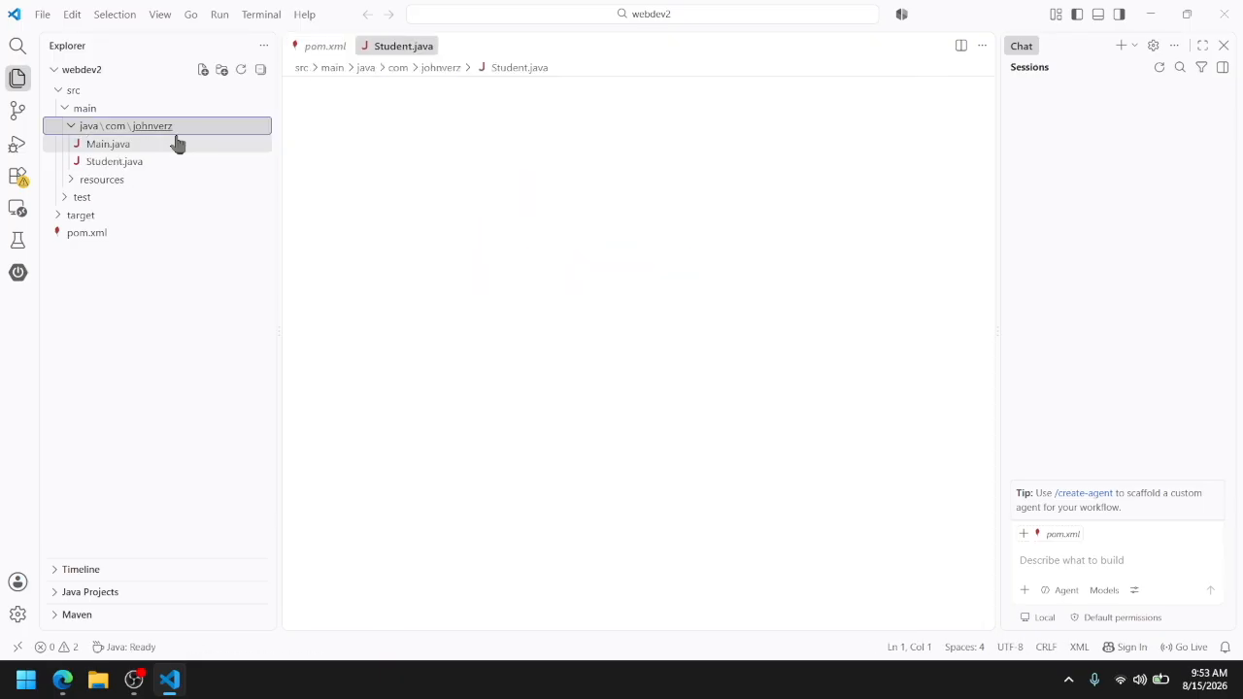
{"action": "type", "text": "pub"}
{"action": "key", "text": "BackSpace"}
{"action": "key", "text": "BackSpace"}
{"action": "key", "text": "BackSpace"}
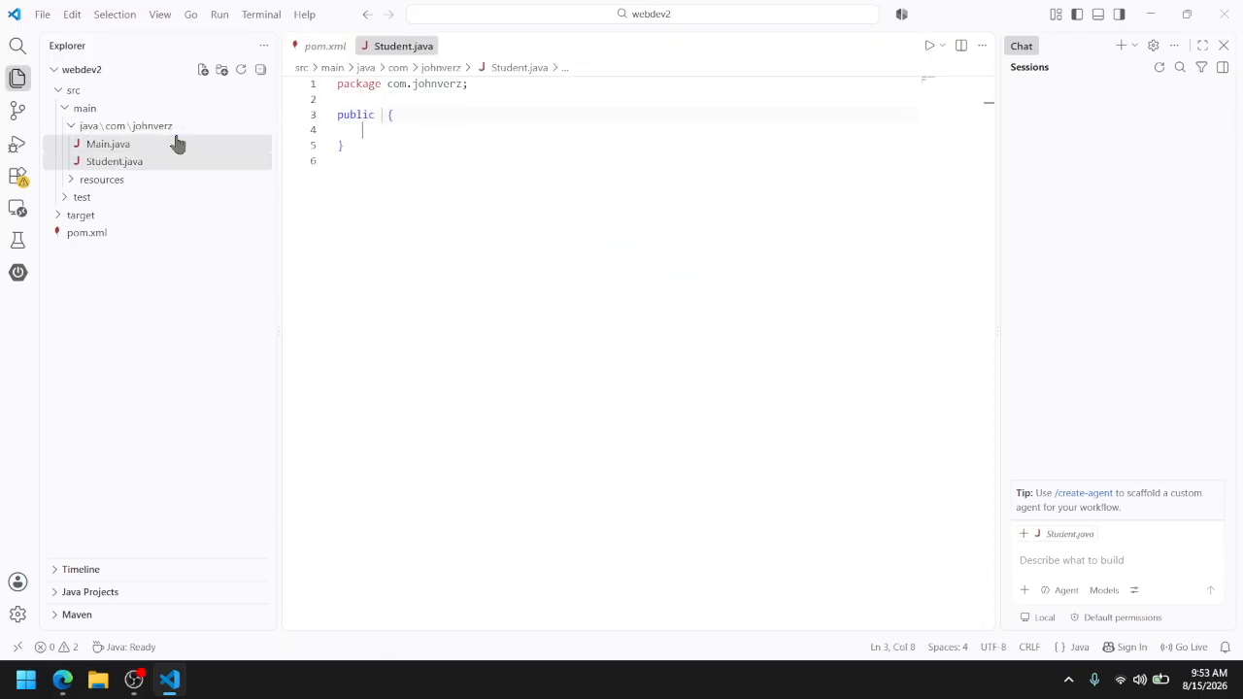
{"action": "key", "text": "ctrl+z"}
{"action": "key", "text": "ctrl+z"}
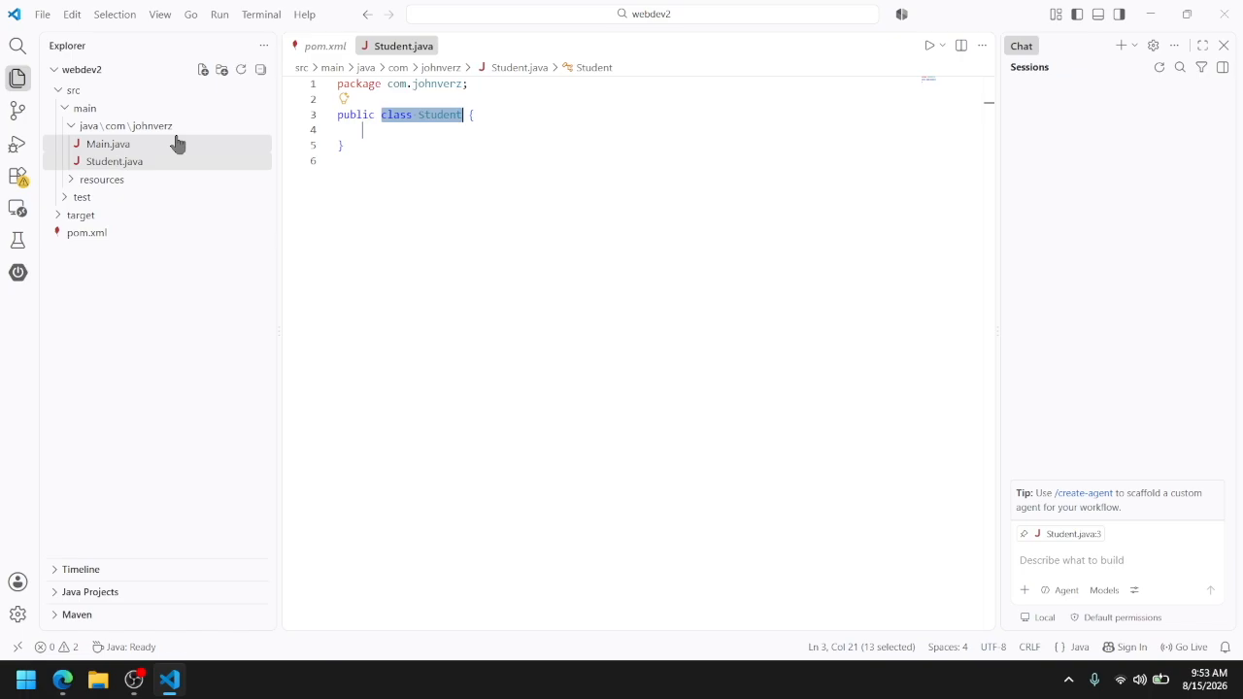
{"action": "key", "text": "alt+Tab"}
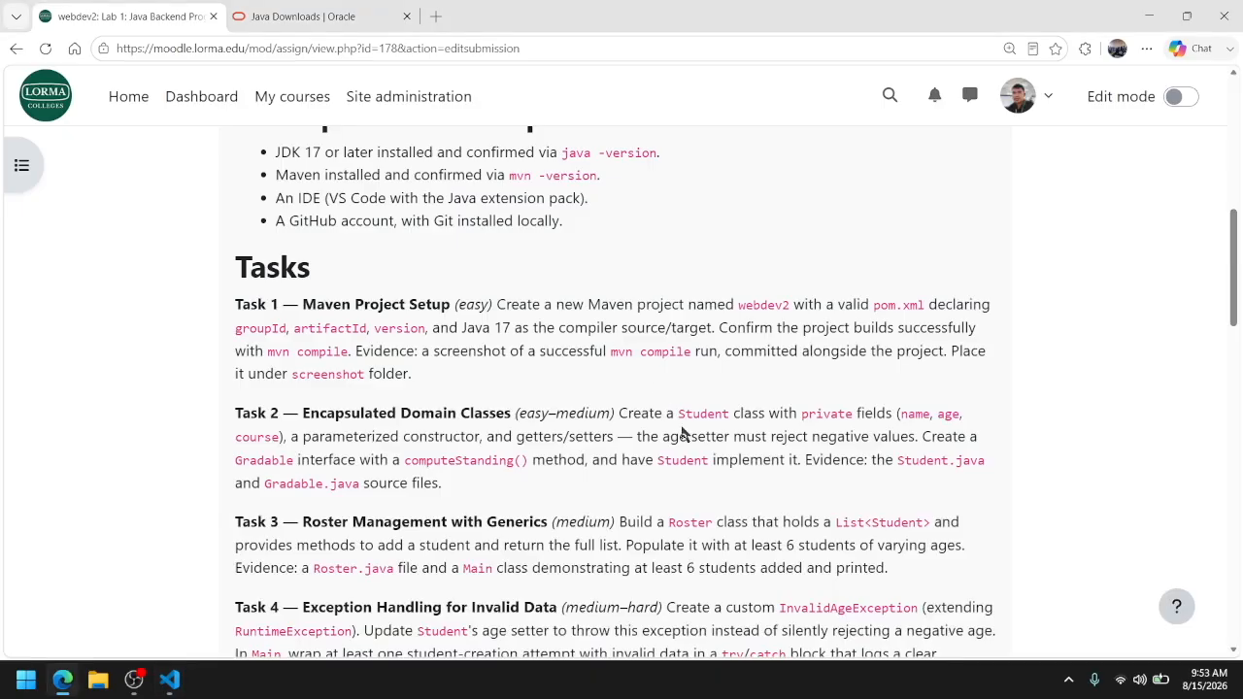
{"action": "key", "text": "alt+Tab"}
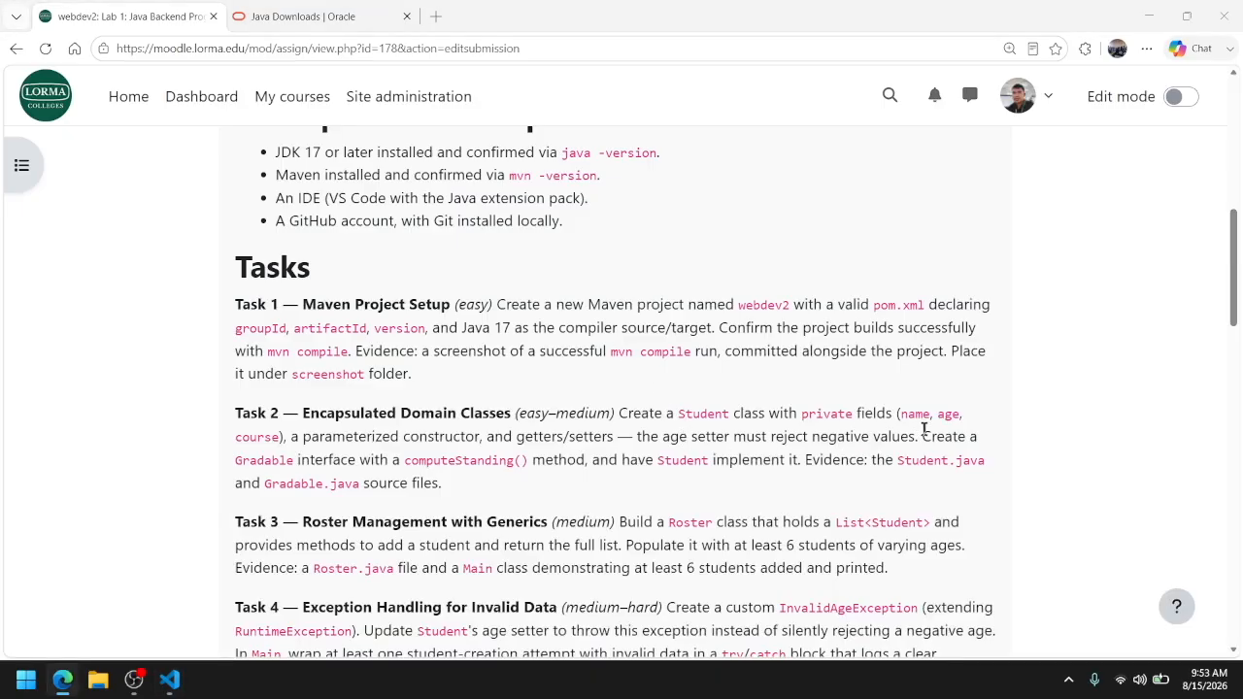
{"action": "type", "text": "pri {"}
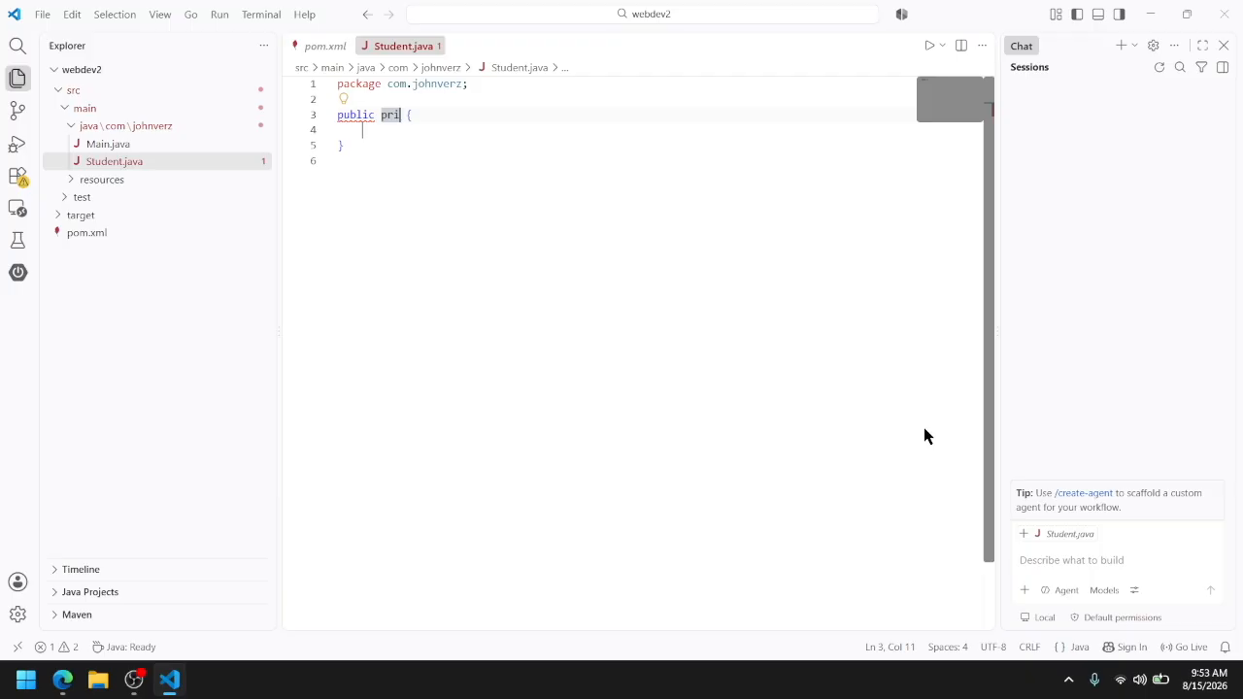
{"action": "key", "text": "ctrl+z"}
Declare the private String fields name and course inside the Student class
{"action": "left_click", "coordinate": [487, 122]}
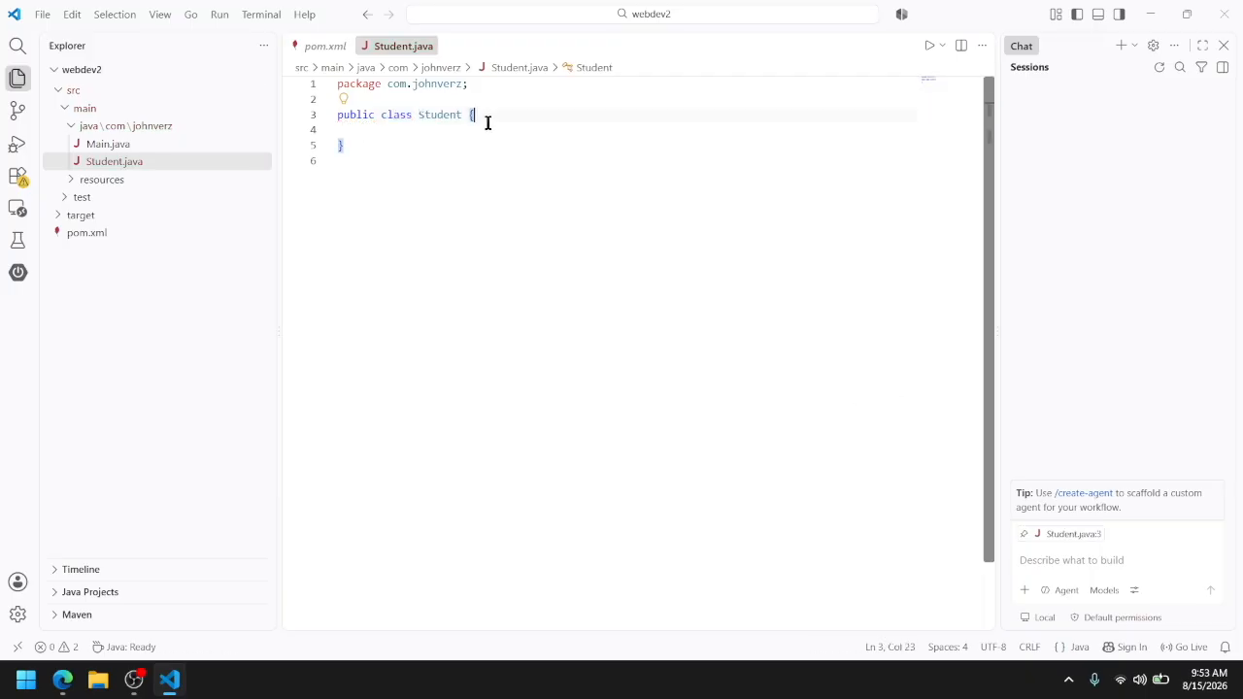
{"action": "left_click", "coordinate": [449, 129]}
{"action": "type", "text": "private"}
{"action": "key", "text": "alt+Tab"}
{"action": "key", "text": "alt+Tab"}
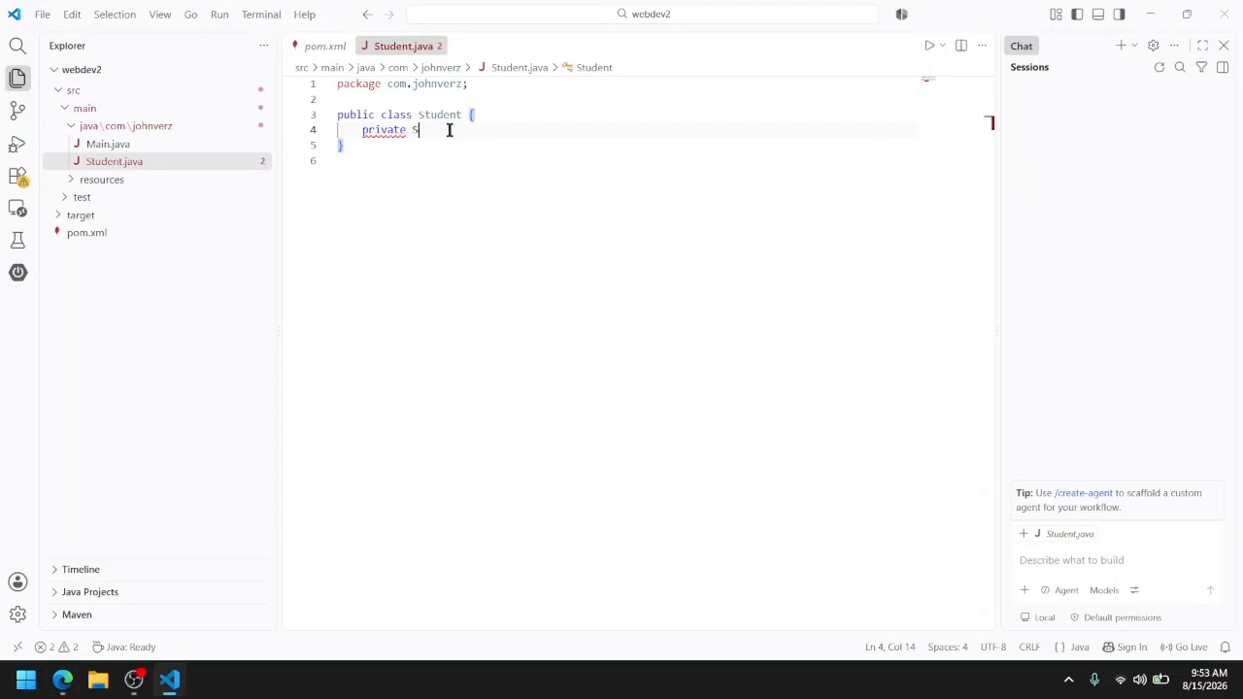
{"action": "type", "text": "String name;"}
{"action": "key", "text": "Return"}
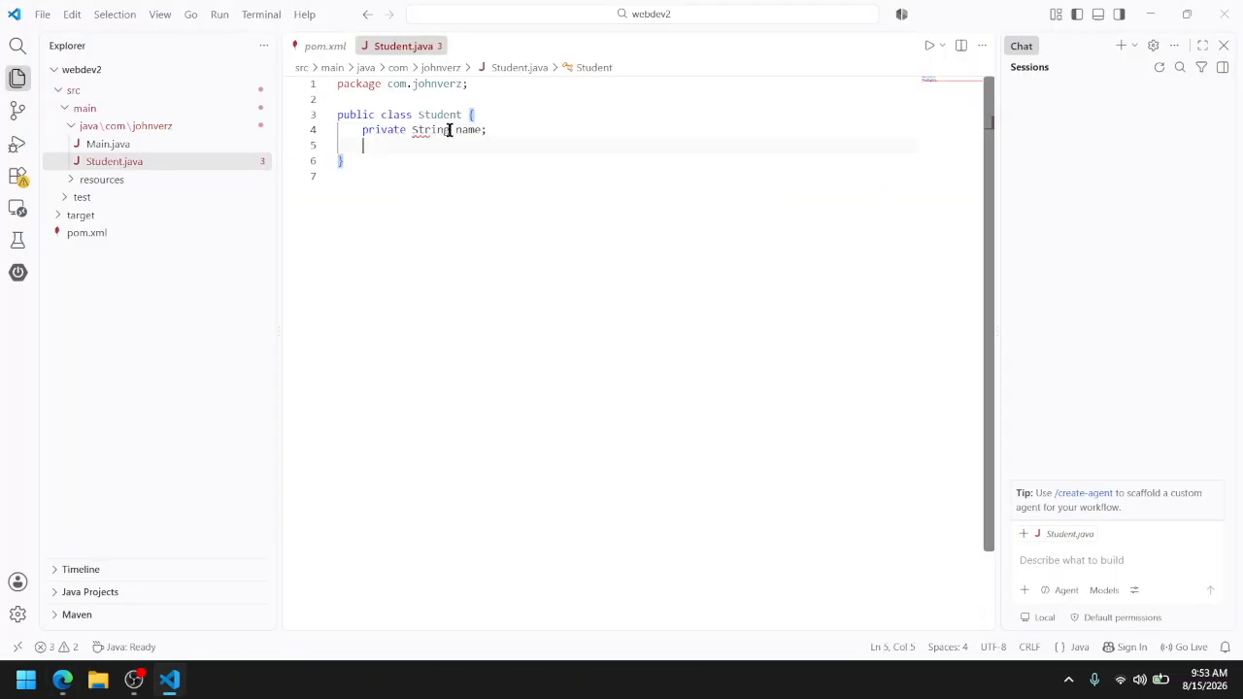
{"action": "type", "text": "private String course;"}
{"action": "key", "text": "Return"}
Declare a private int field age below the course field, checking the lab page for the required fields
{"action": "type", "text": "privat"}
{"action": "key", "text": "alt+Tab"}
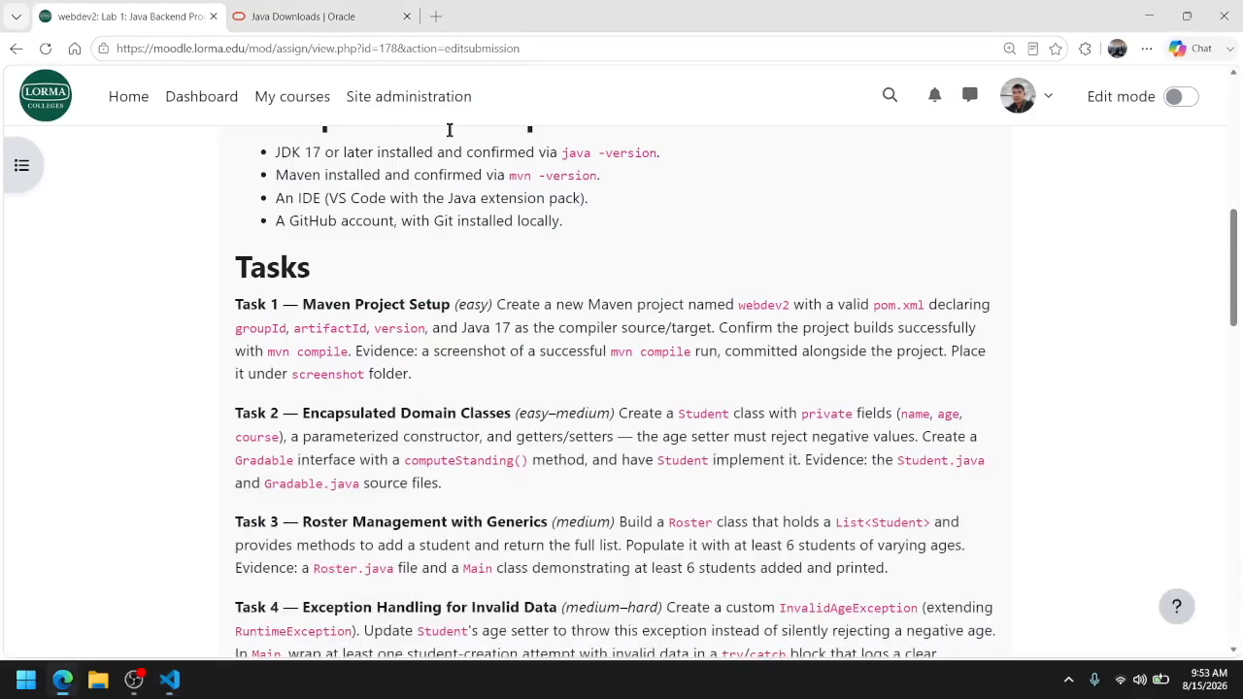
{"action": "key", "text": "alt+Tab"}
{"action": "key", "text": "BackSpace"}
{"action": "type", "text": "a"}
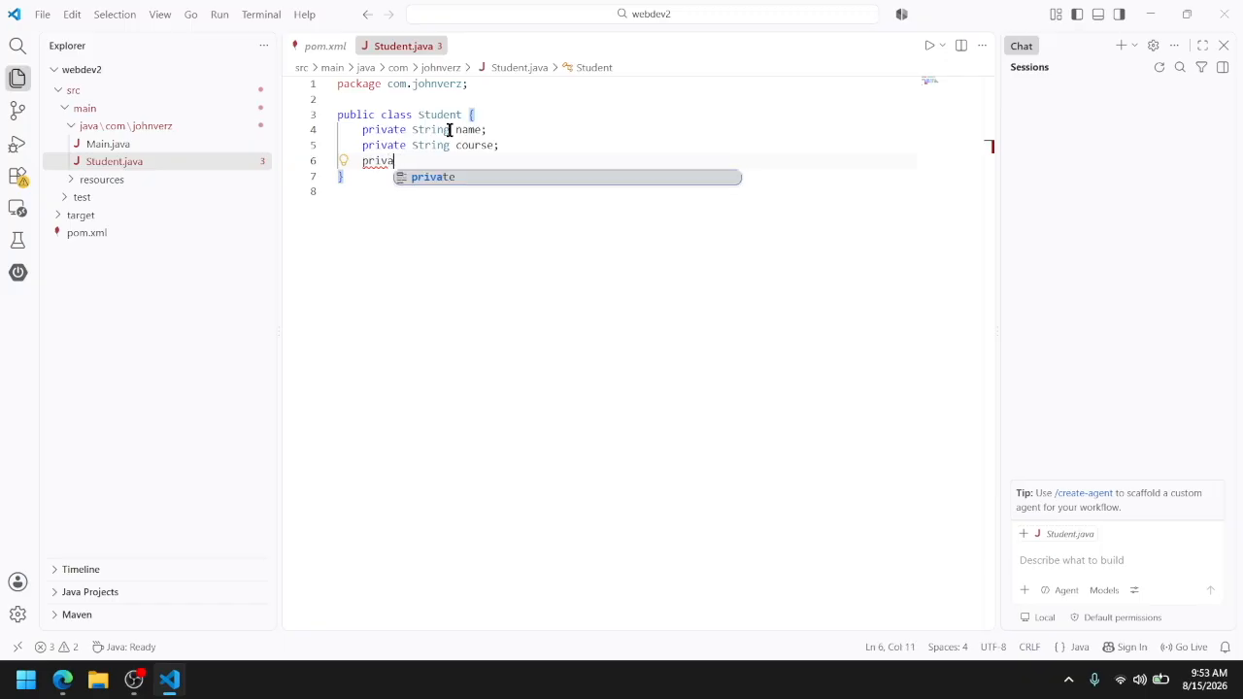
{"action": "type", "text": "te int age"}
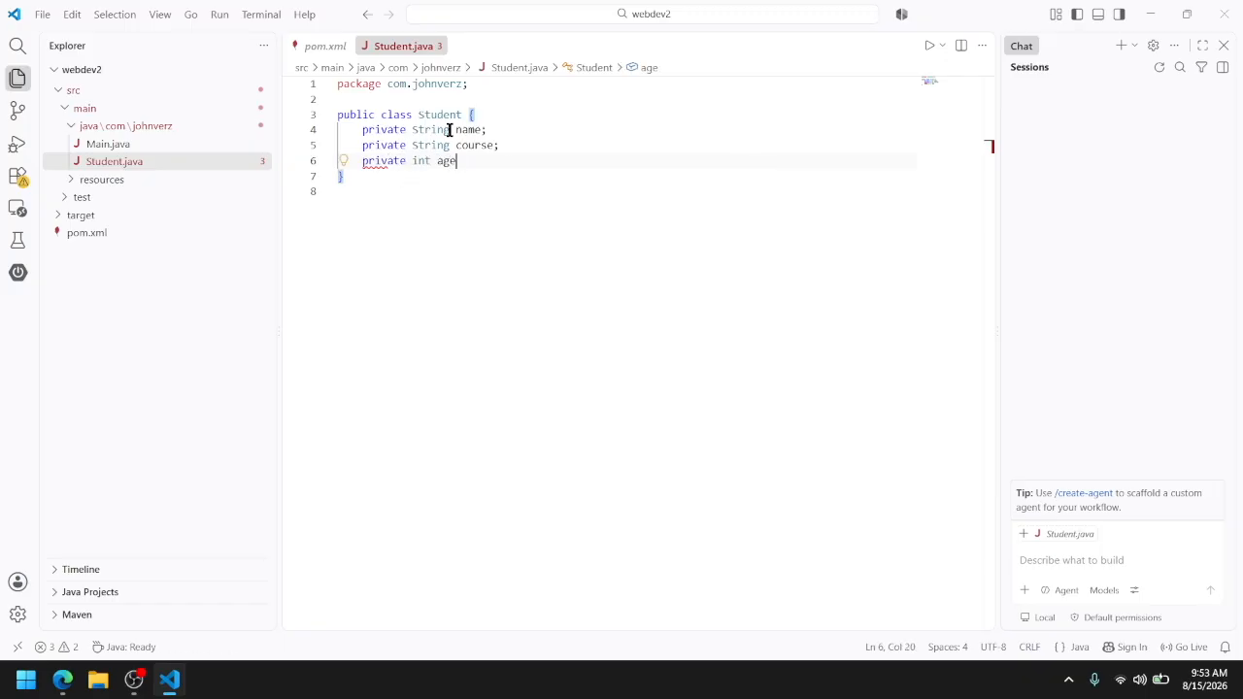
{"action": "type", "text": ";"}
{"action": "key", "text": "Return"}
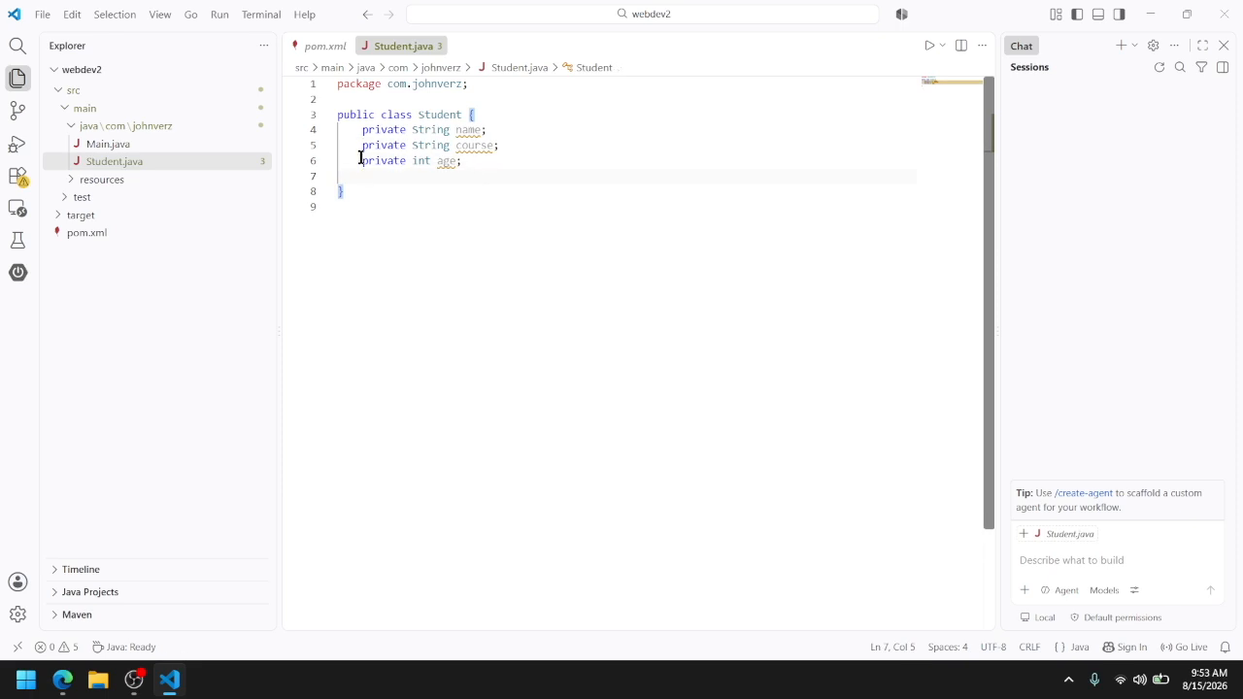
{"action": "key", "text": "ctrl+period"}
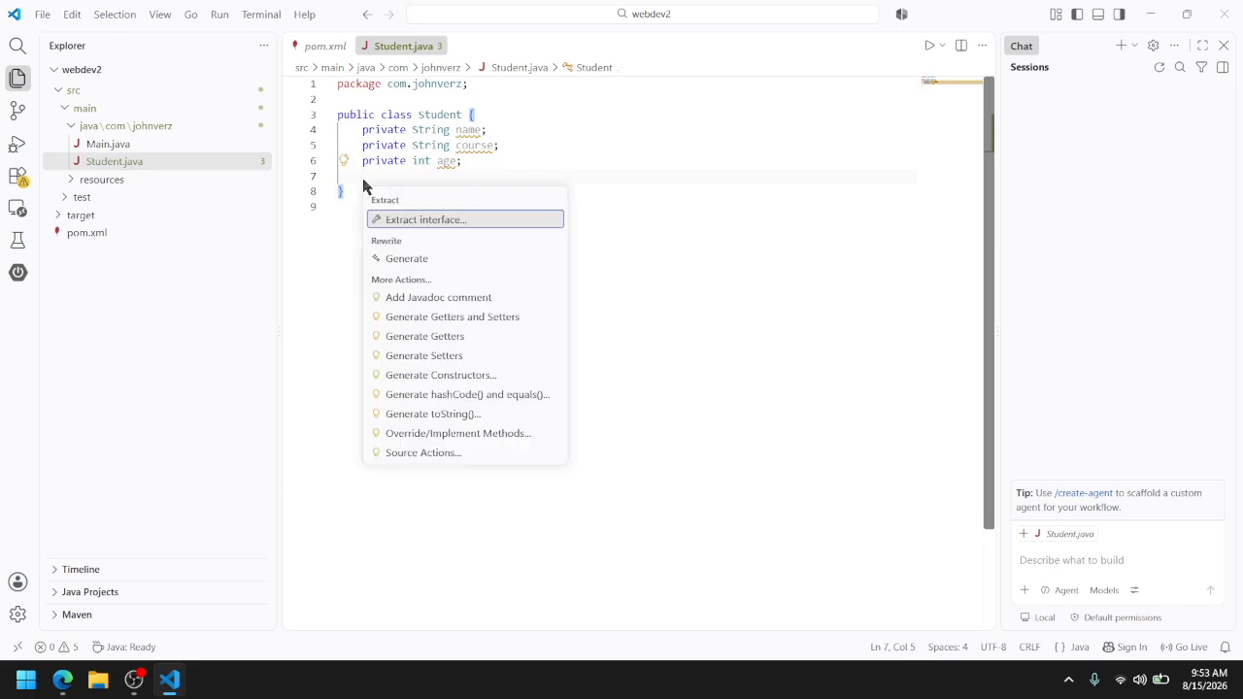
{"action": "key", "text": "Escape"}
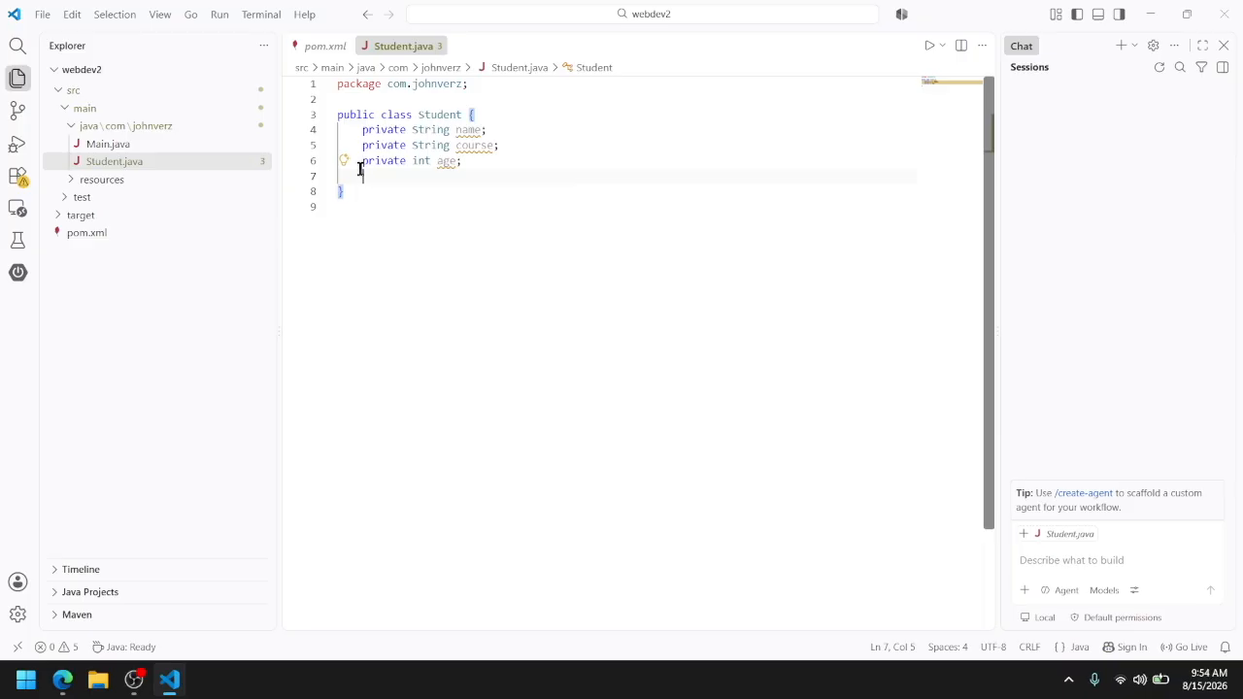
{"action": "key", "text": "ctrl+period"}
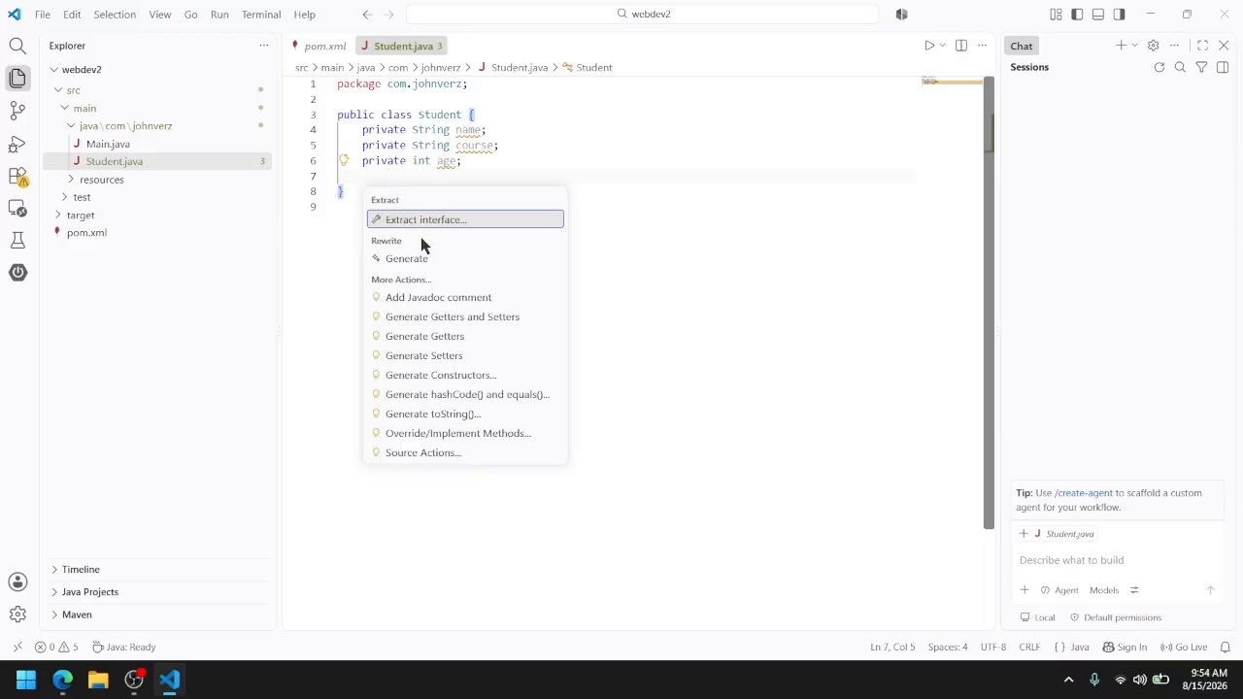
{"action": "left_click", "coordinate": [407, 259]}
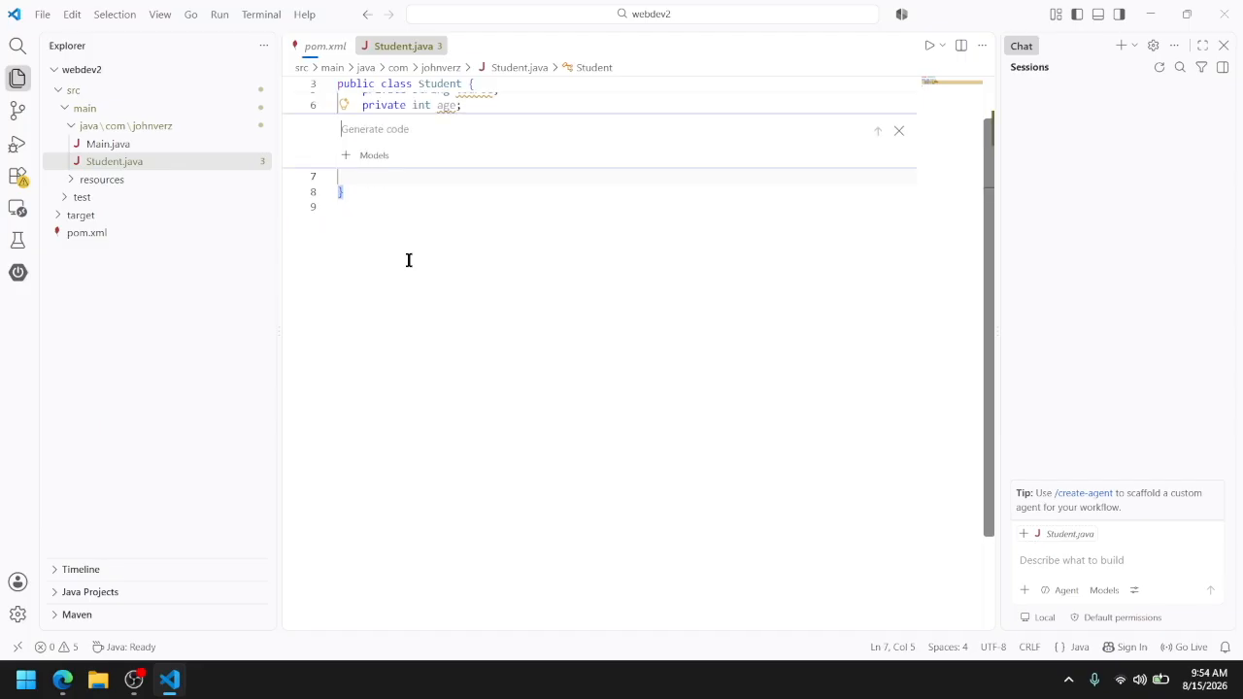
{"action": "left_click", "coordinate": [898, 131]}
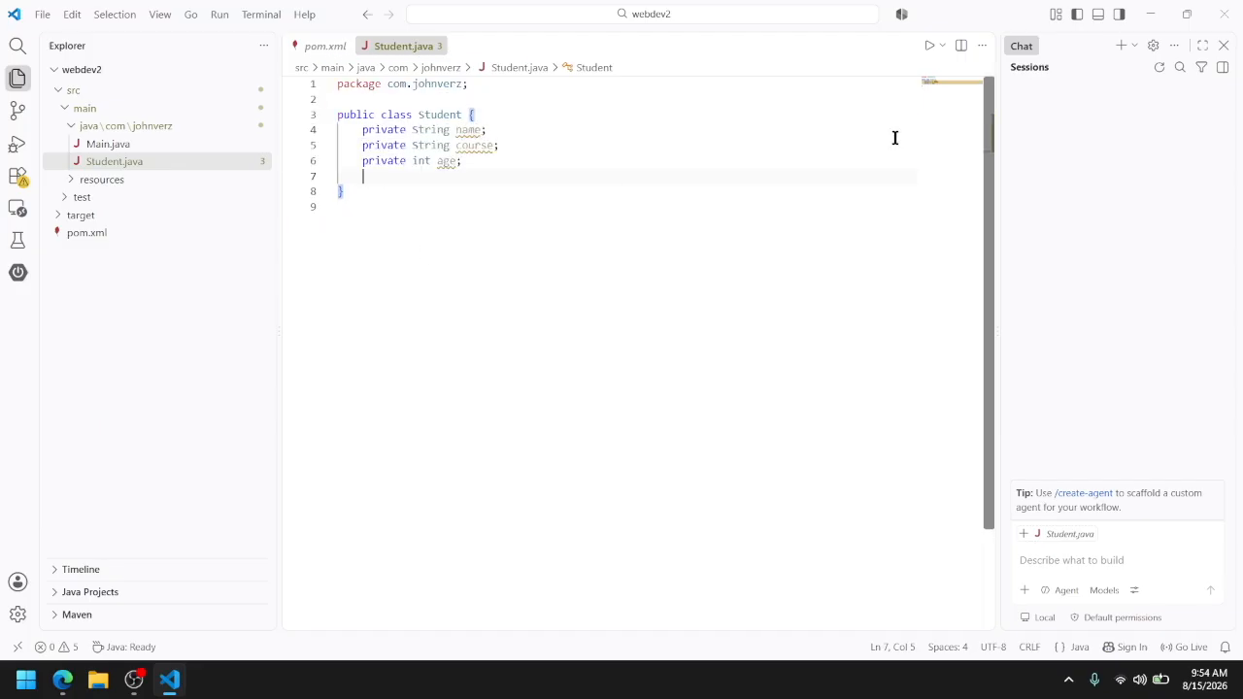
Generate getters and setters for the name, course and age fields of the Student class
{"action": "key", "text": "ctrl+period"}
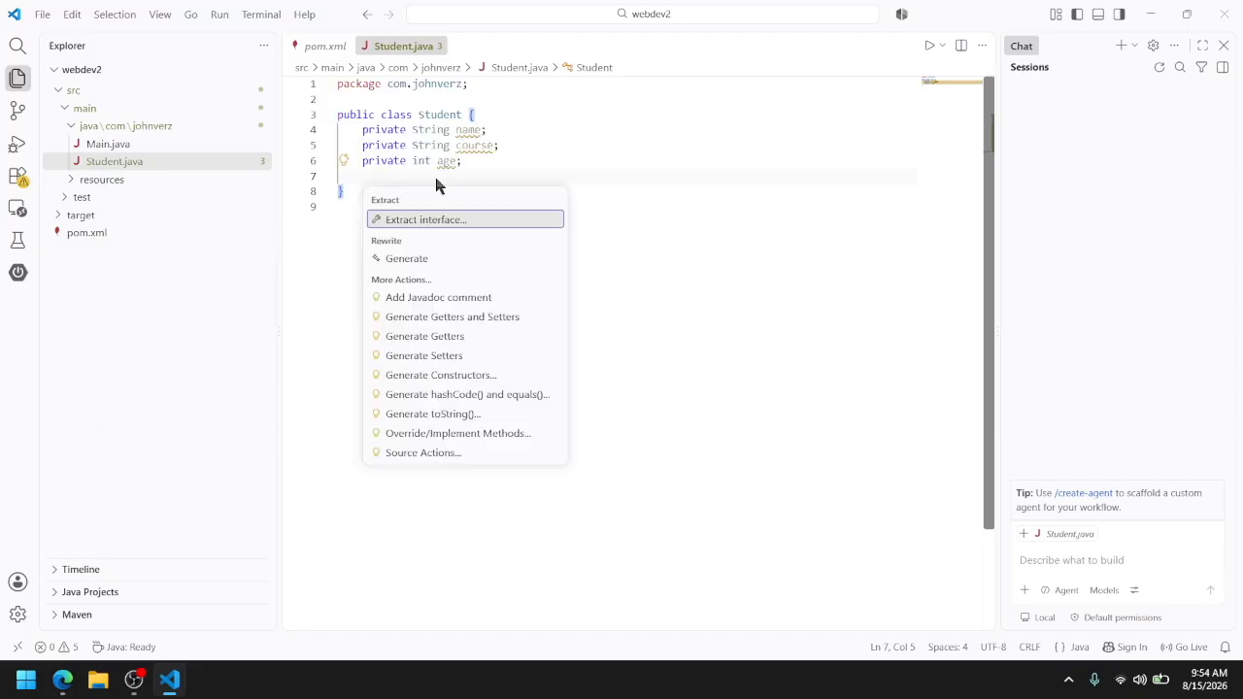
{"action": "left_click", "coordinate": [455, 321]}
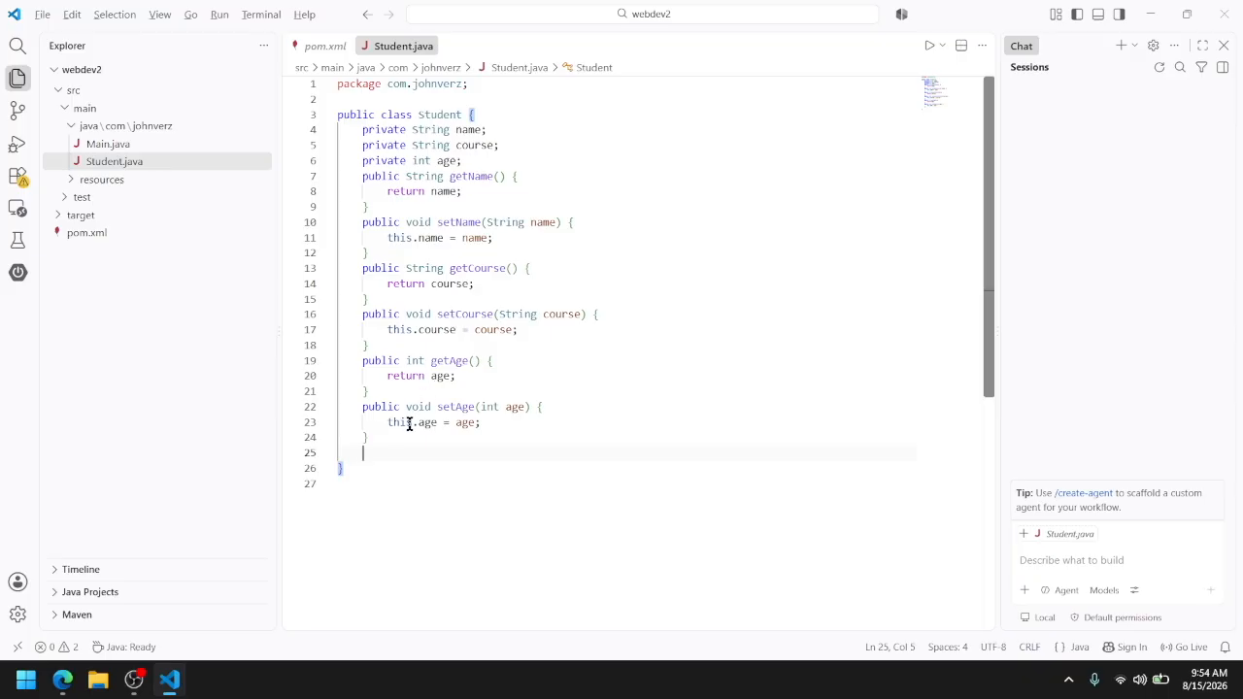
Check the remaining lab requirements in the browser and return to VS Code to review the Student class code
{"action": "key", "text": "alt+Tab"}
{"action": "scroll", "coordinate": [683, 502], "scroll_direction": "down", "scroll_amount": 1}
{"action": "key", "text": "alt+Tab"}
{"action": "key", "text": "ctrl+a"}
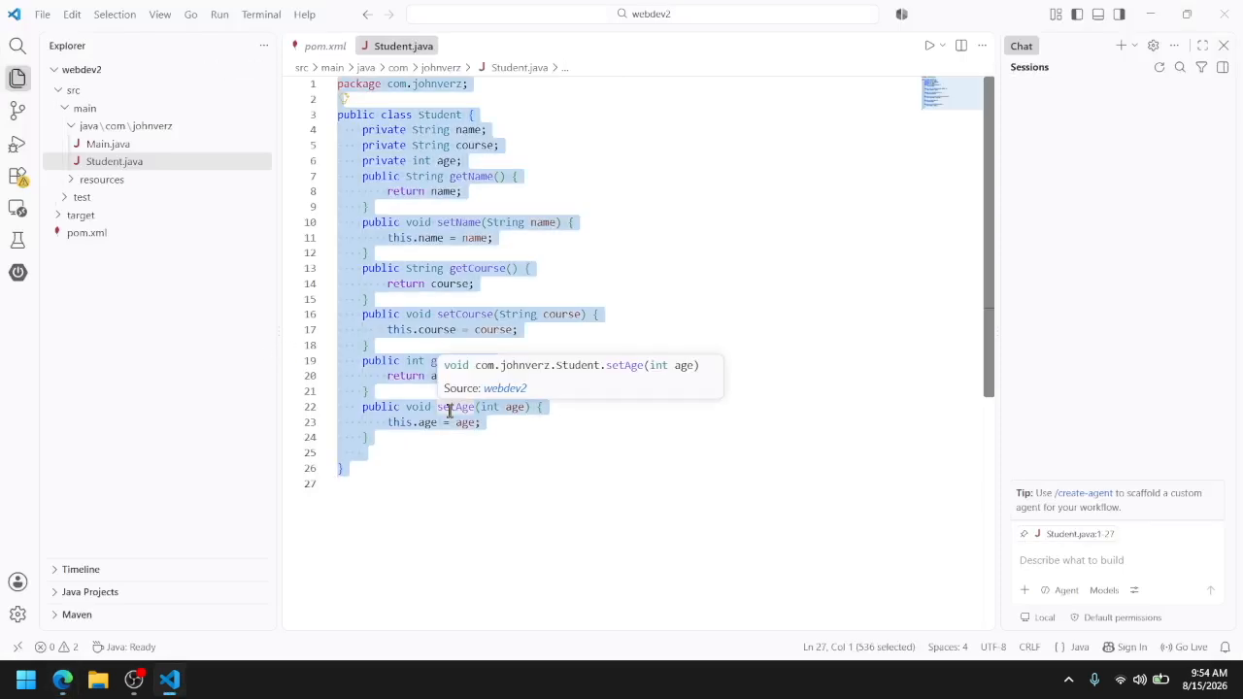
{"action": "mouse_move", "coordinate": [64, 679]}
{"action": "left_click", "coordinate": [597, 461]}
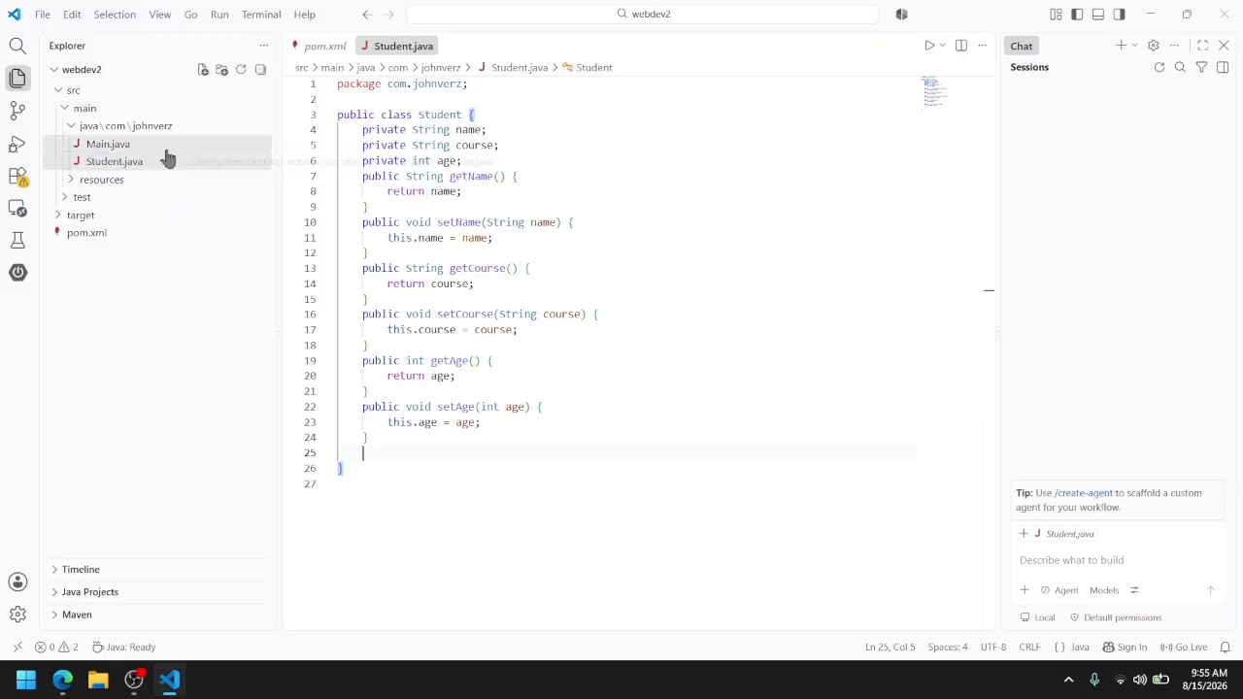
Switch to the browser and open github.com in place of the Java Downloads page
{"action": "key", "text": "alt+Tab"}
{"action": "left_click", "coordinate": [313, 17]}
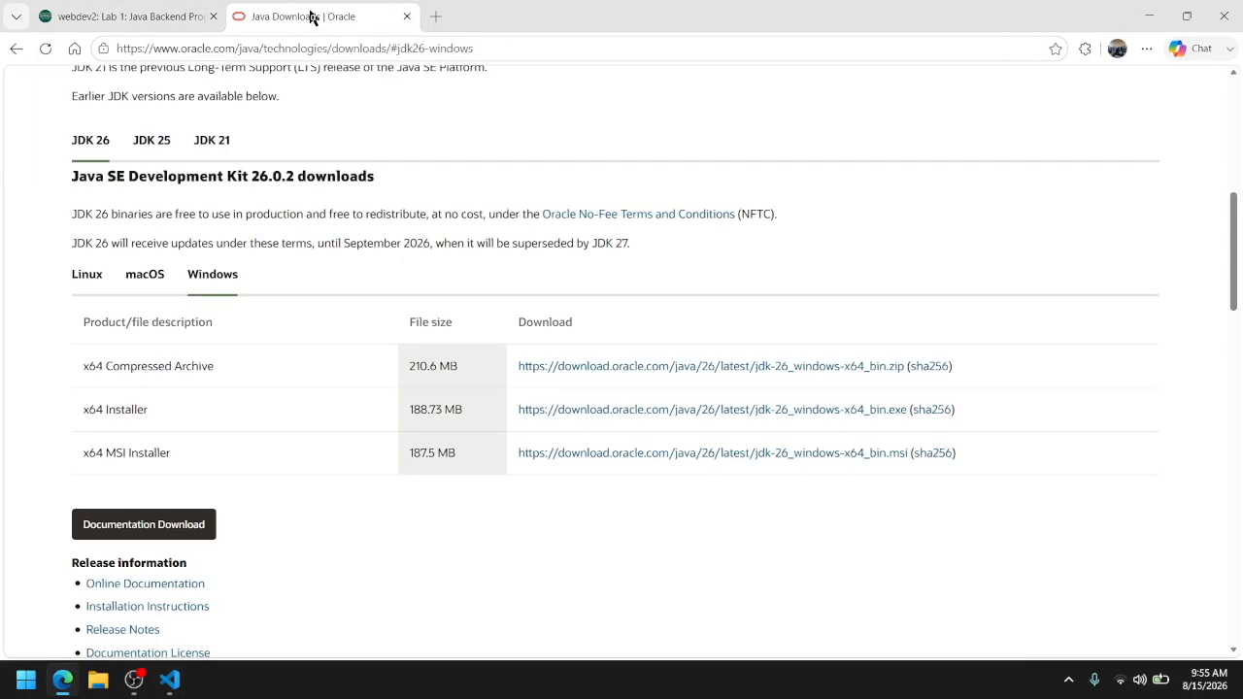
{"action": "left_click", "coordinate": [336, 47]}
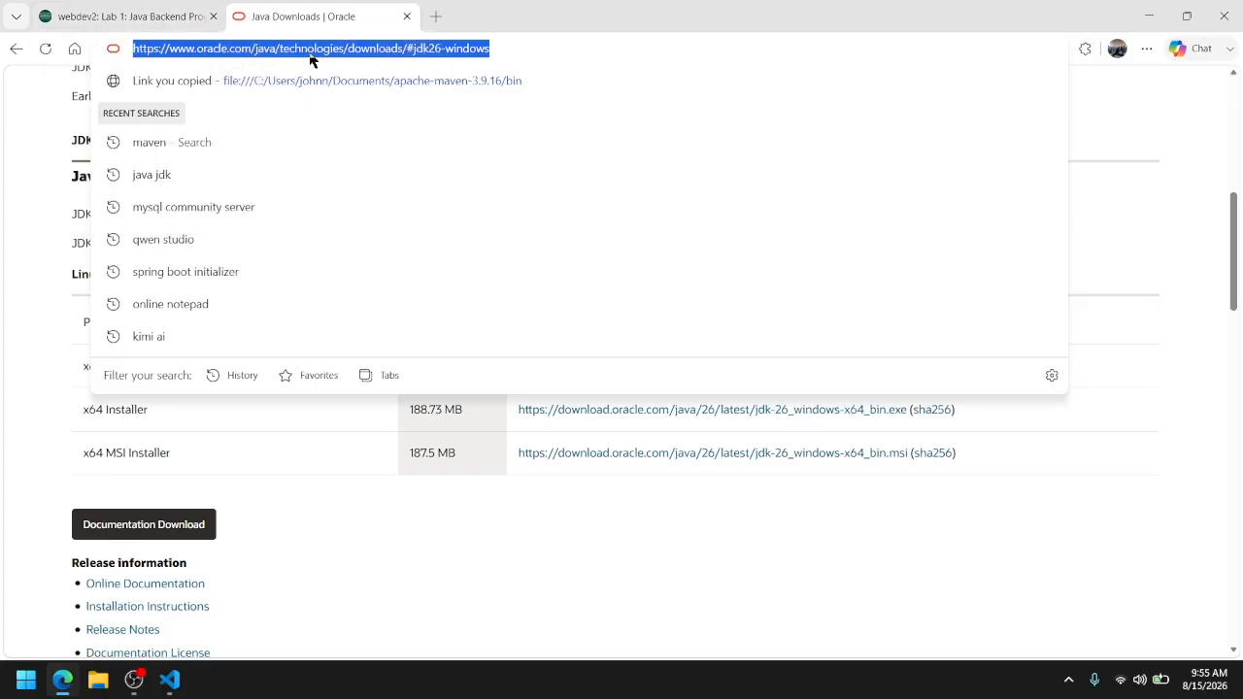
{"action": "type", "text": "github.com"}
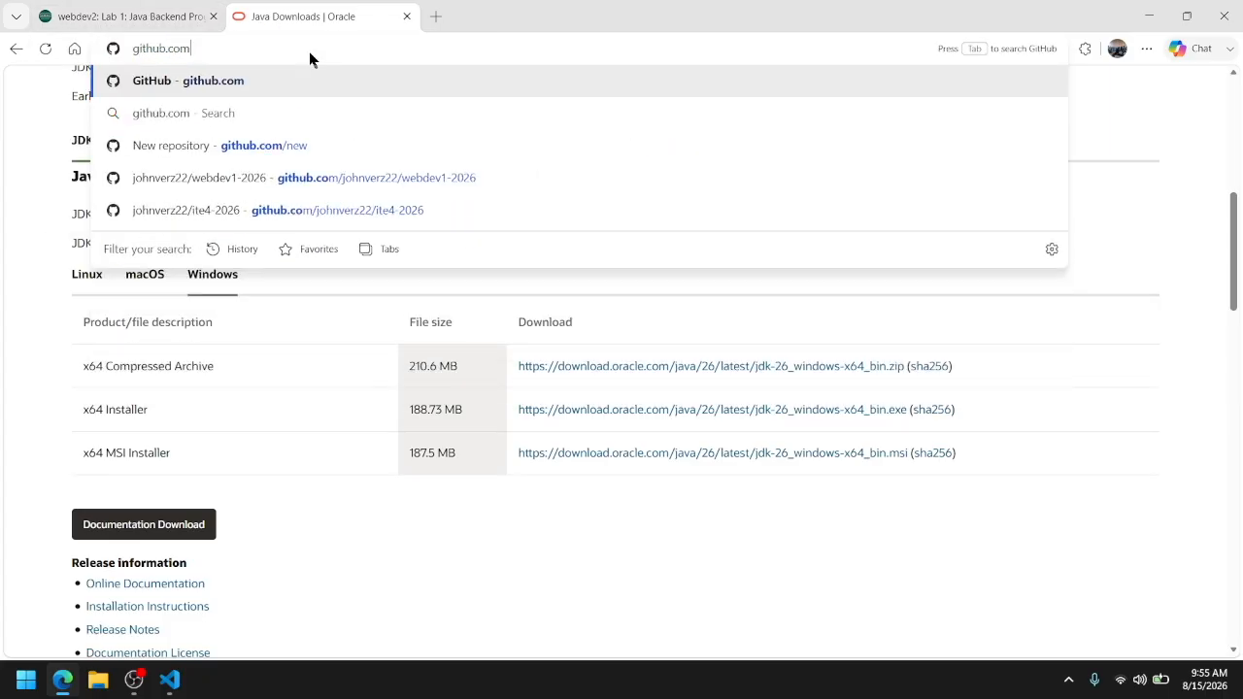
{"action": "key", "text": "Return"}
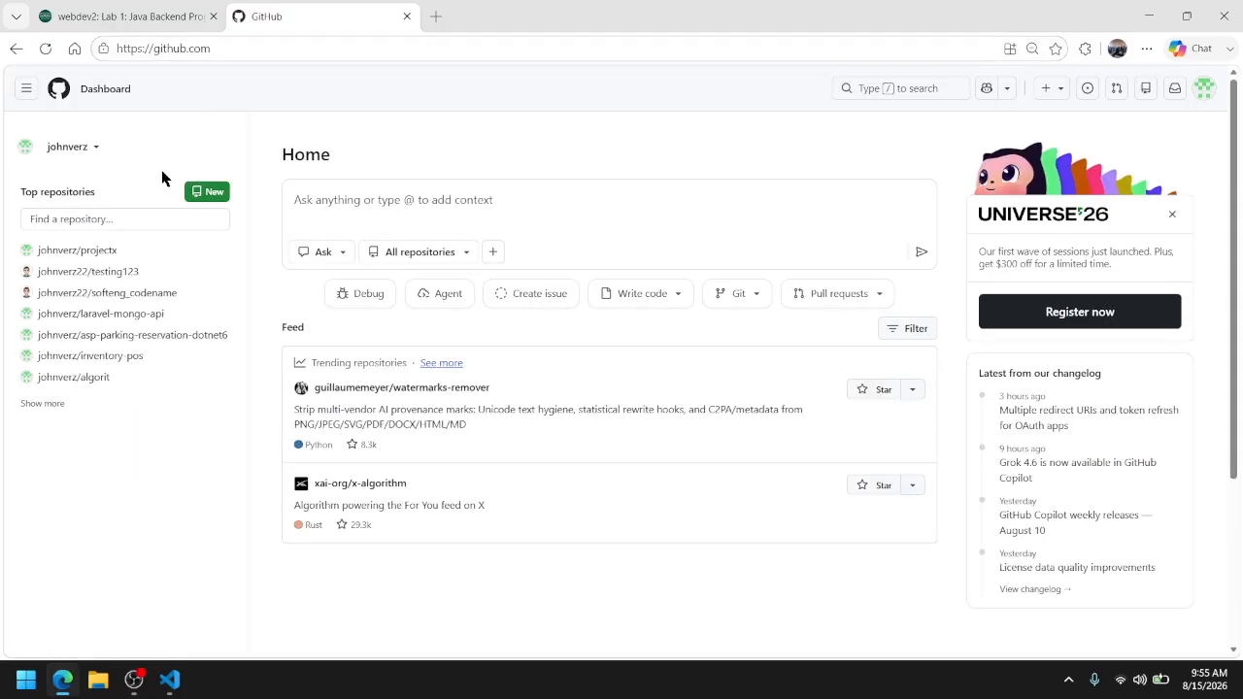
Create a private GitHub repository named webdev2 and show its HTTPS address in the quick setup
{"action": "left_click", "coordinate": [215, 195]}
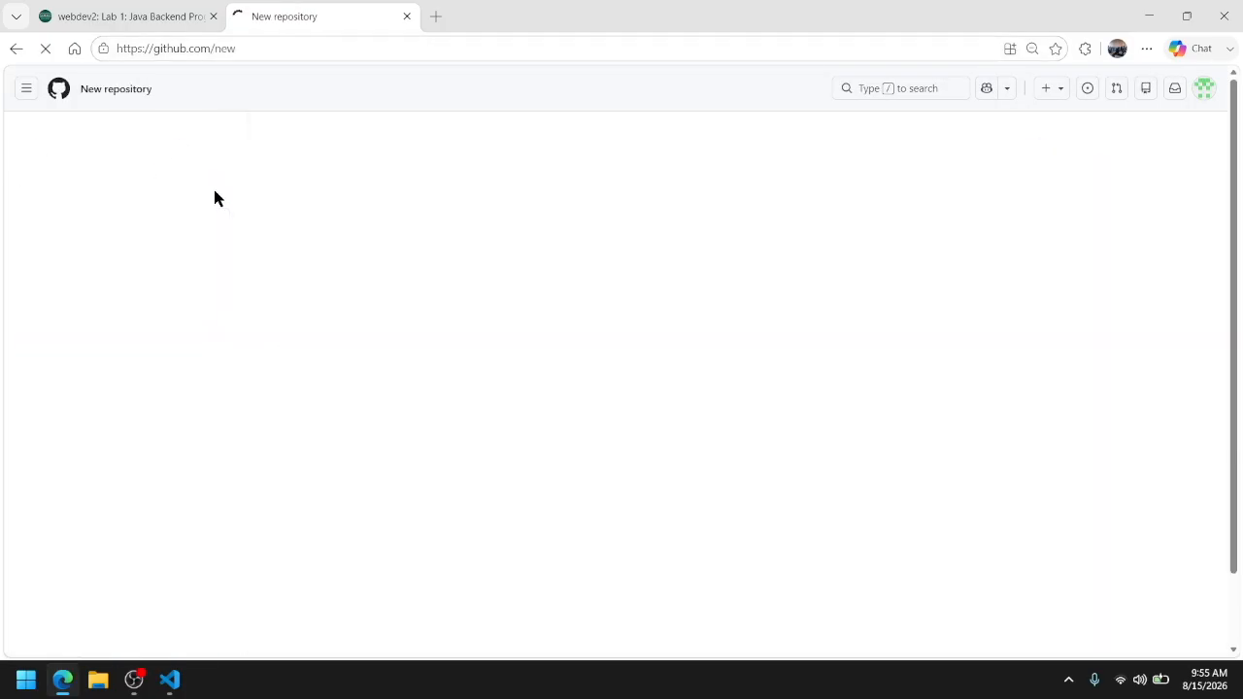
{"action": "left_click", "coordinate": [520, 264]}
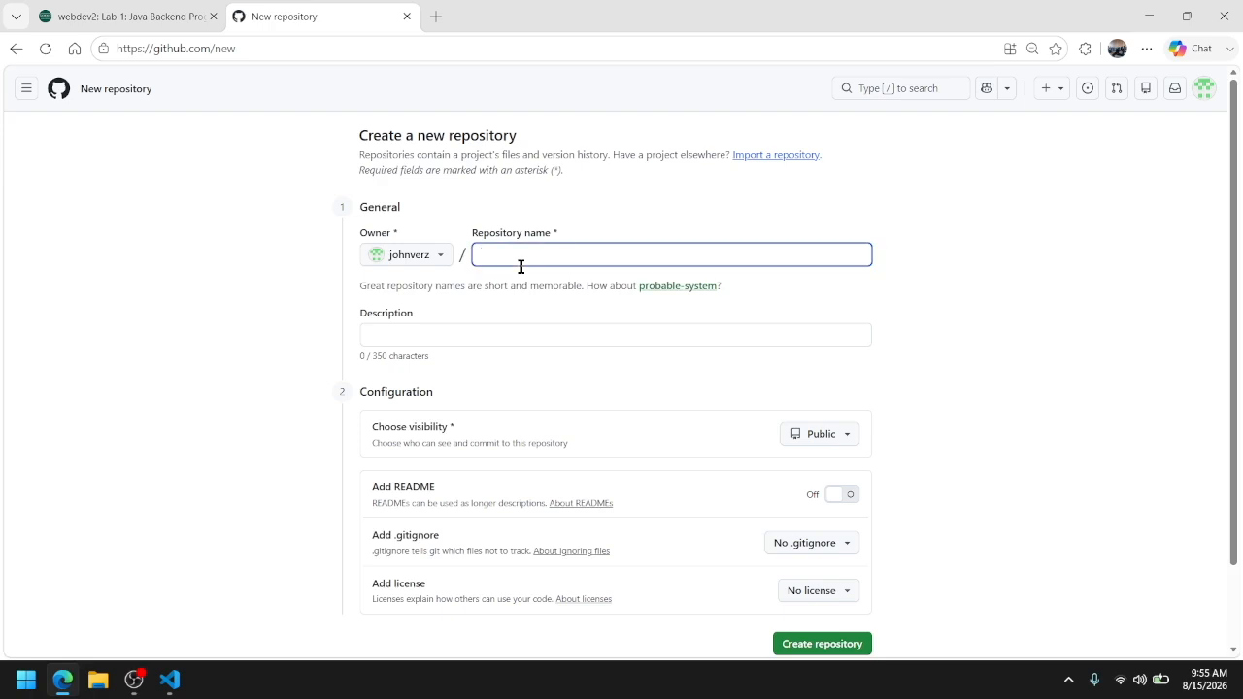
{"action": "type", "text": "webdev2"}
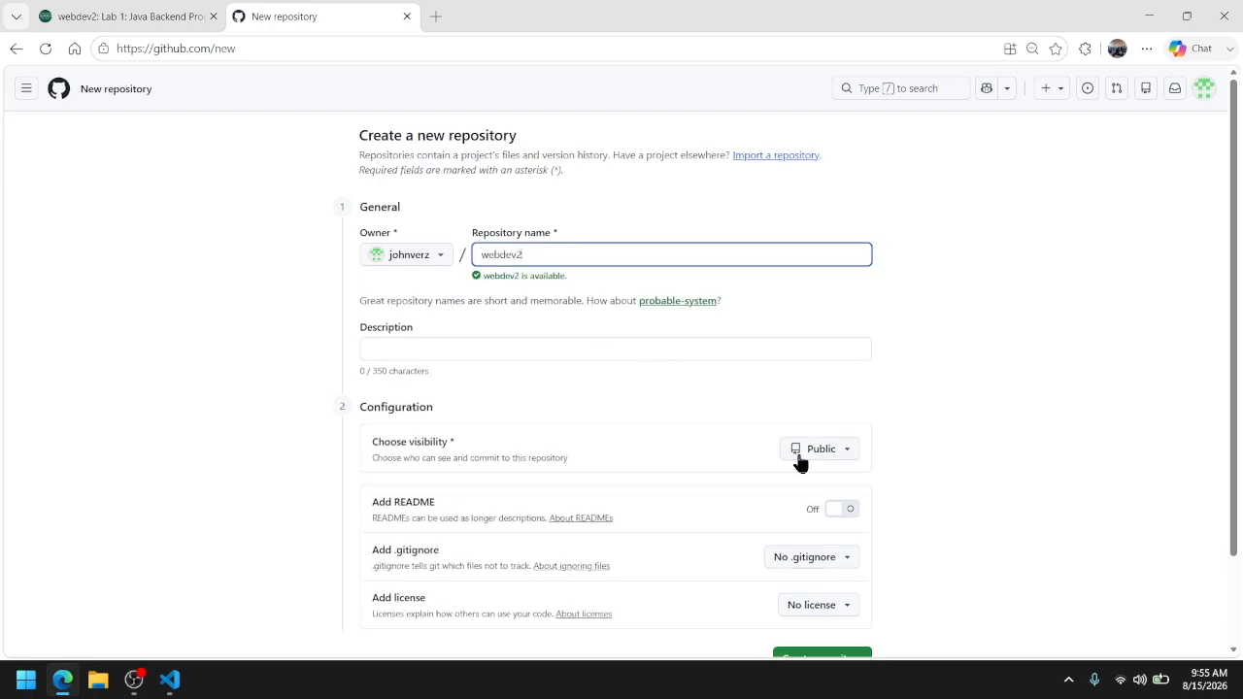
{"action": "left_click", "coordinate": [833, 459]}
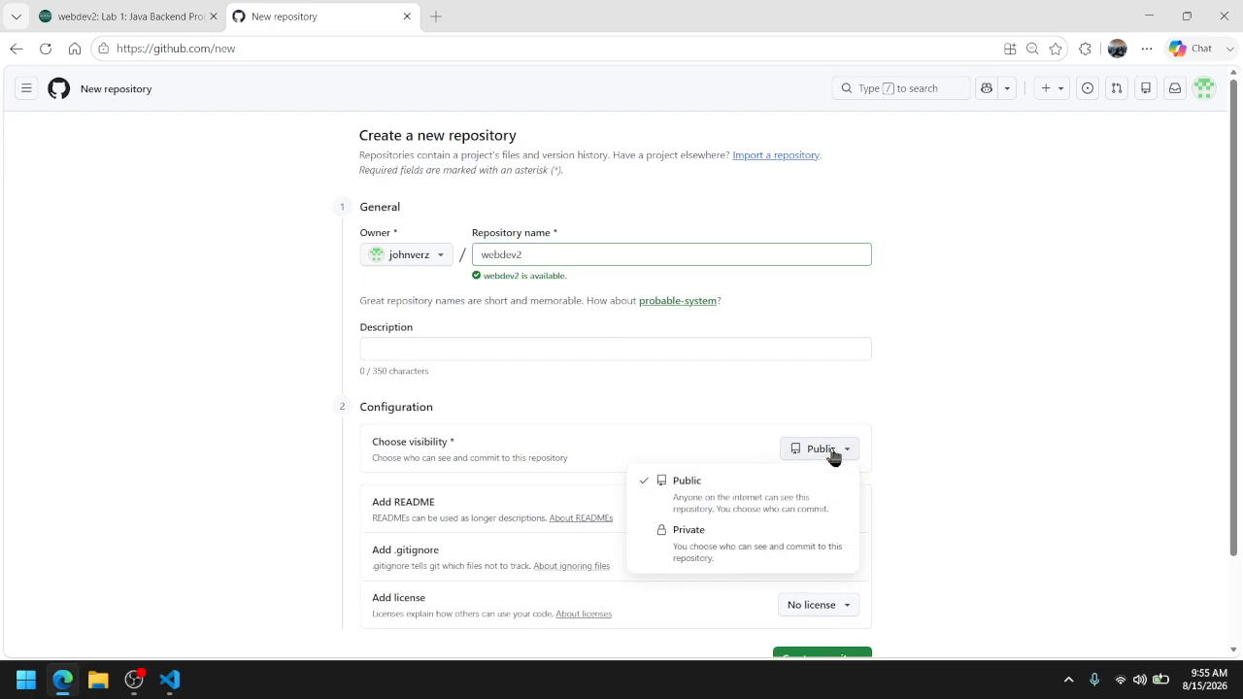
{"action": "left_click", "coordinate": [778, 536]}
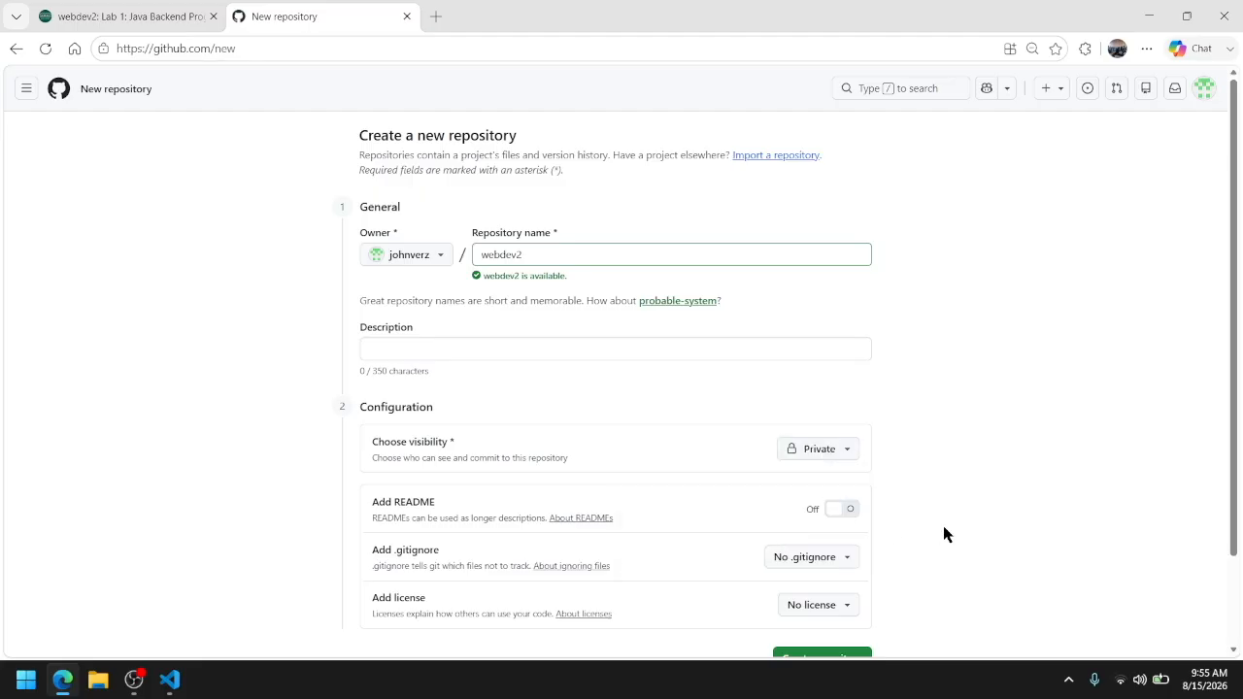
{"action": "scroll", "coordinate": [943, 525], "scroll_direction": "down", "scroll_amount": 2}
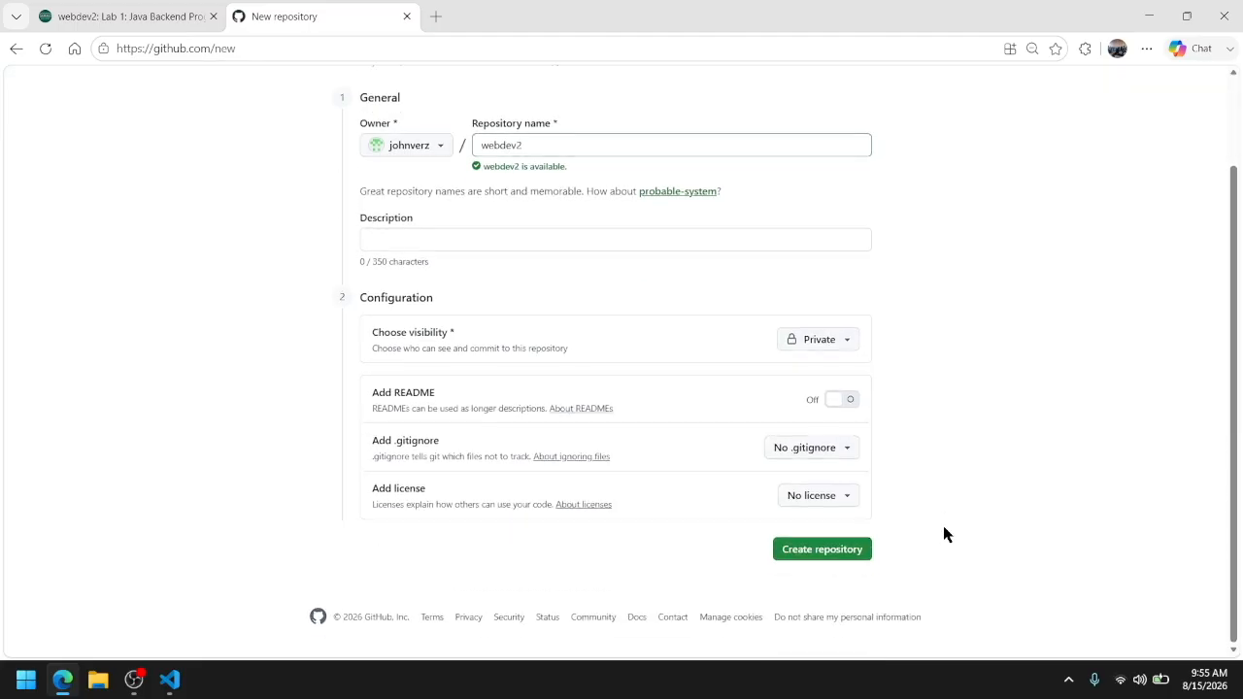
{"action": "left_click", "coordinate": [792, 550]}
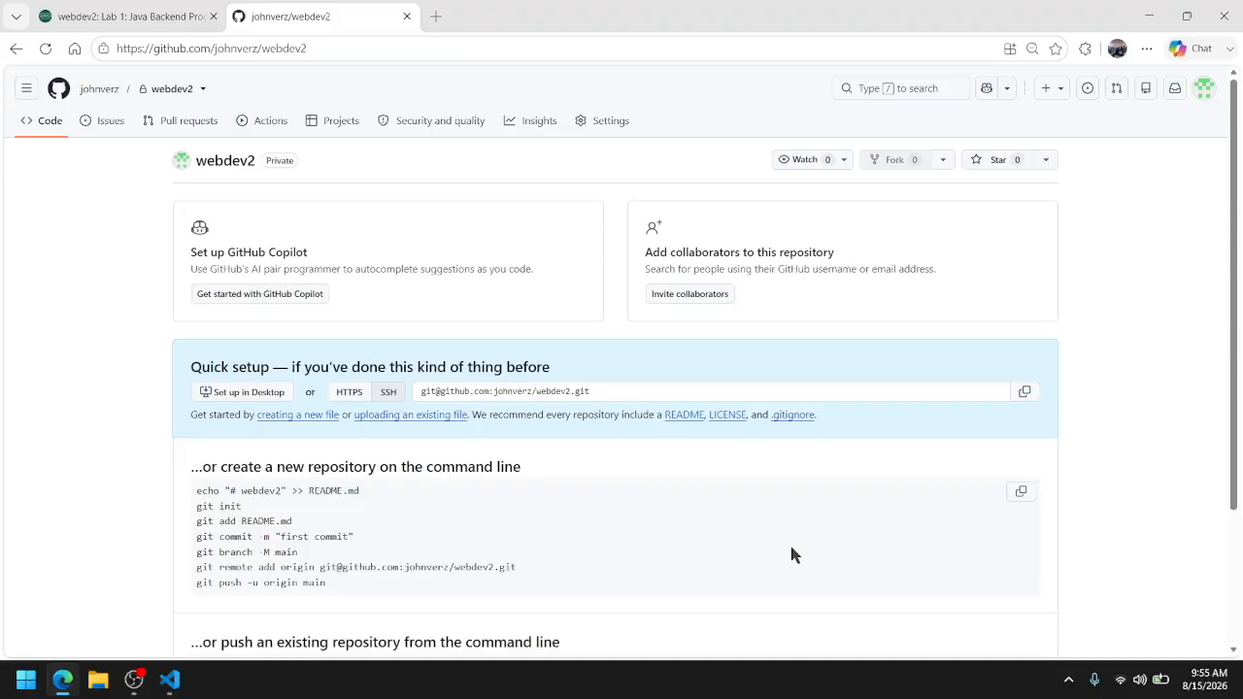
{"action": "left_click", "coordinate": [352, 396]}
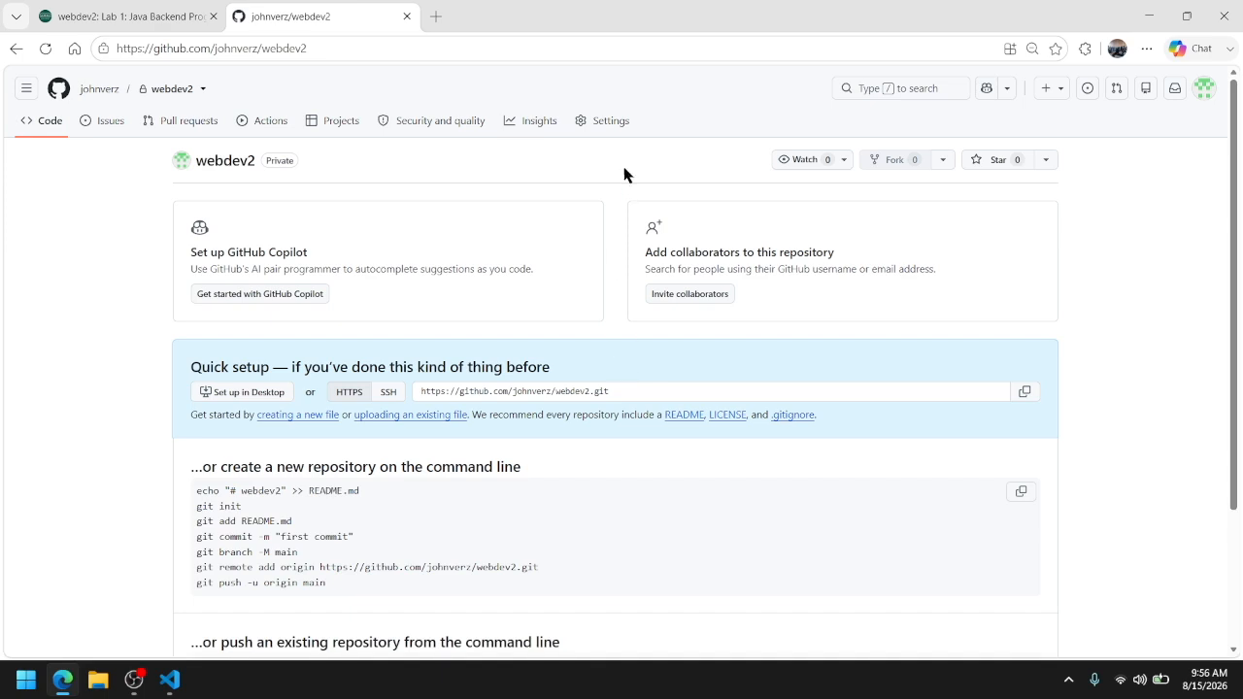
Invite the collaborator to the webdev2 repository by GitHub username, and return to the repository's code page
{"action": "left_click", "coordinate": [611, 122]}
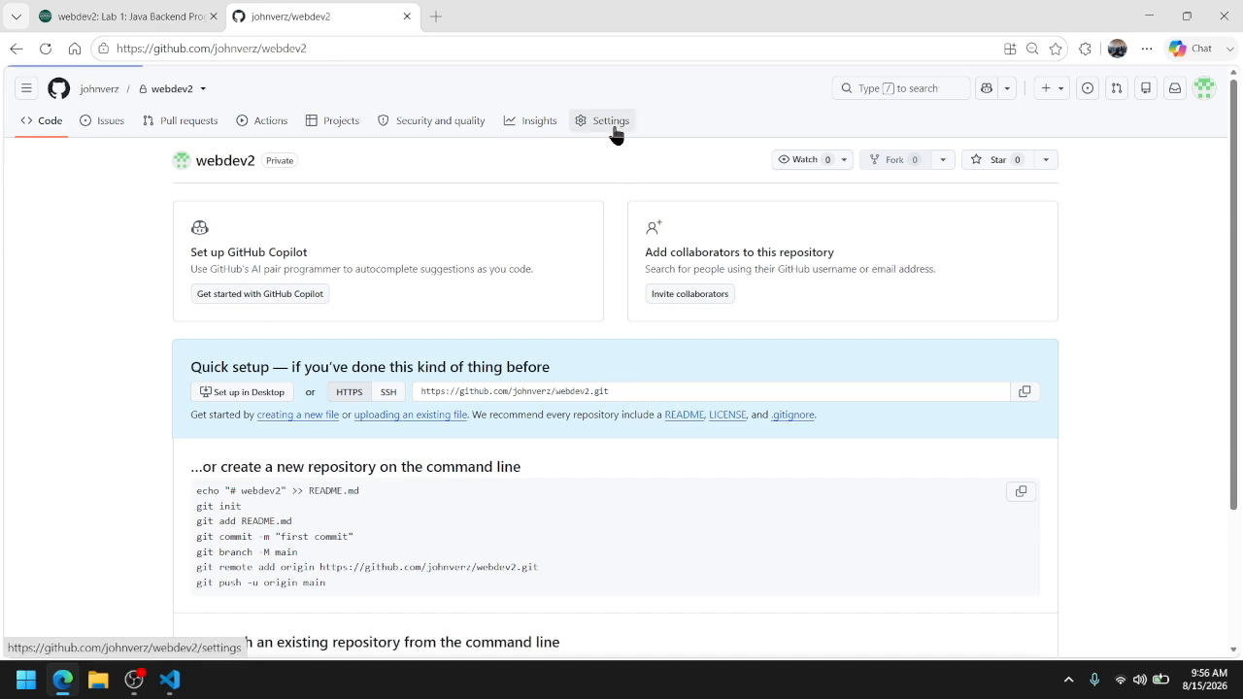
{"action": "left_click", "coordinate": [249, 233]}
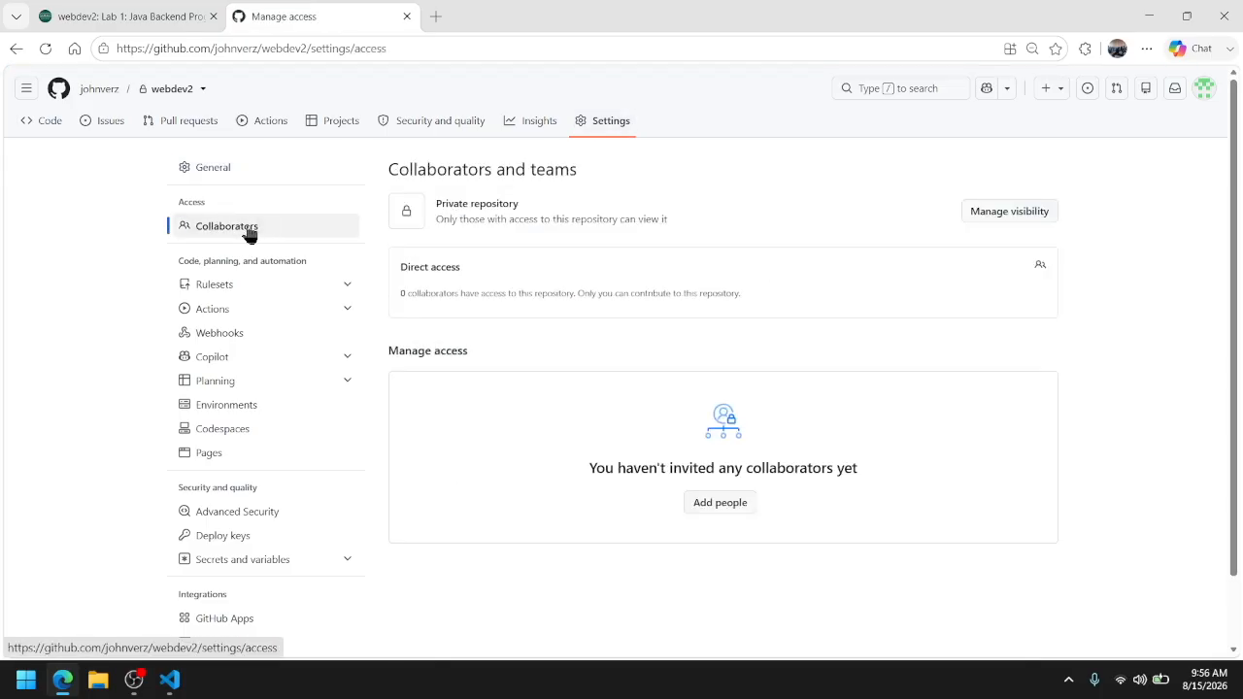
{"action": "left_click", "coordinate": [706, 505]}
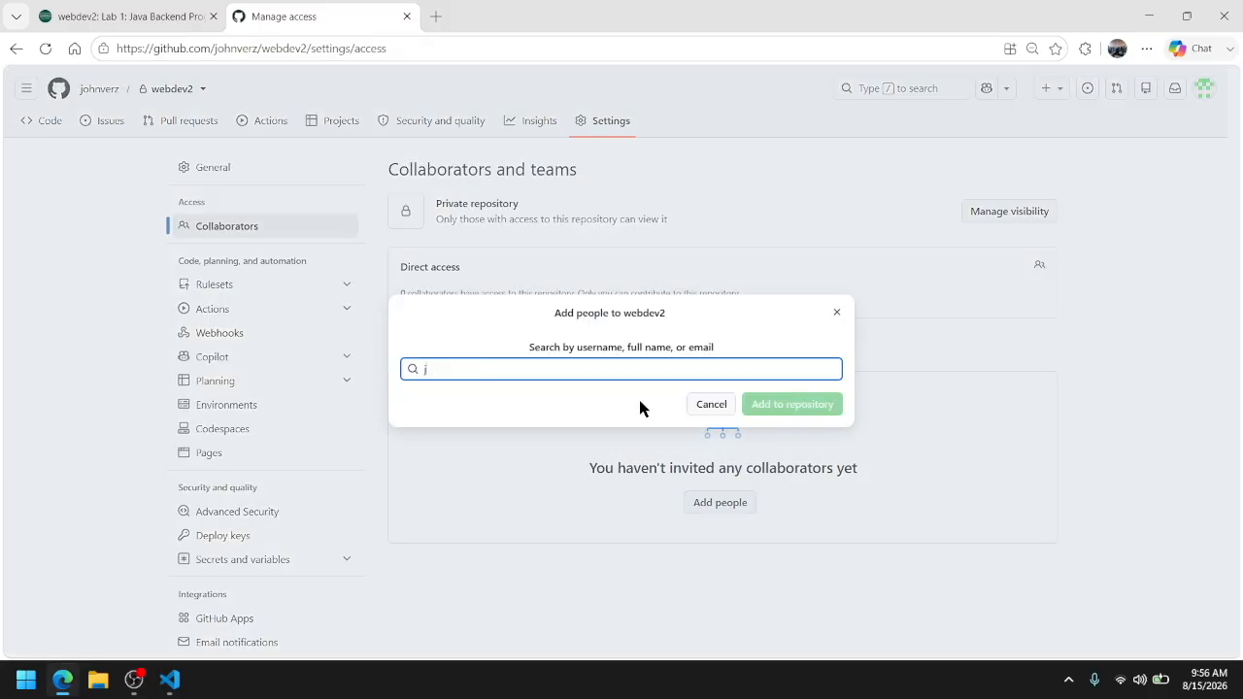
{"action": "key", "text": "BackSpace"}
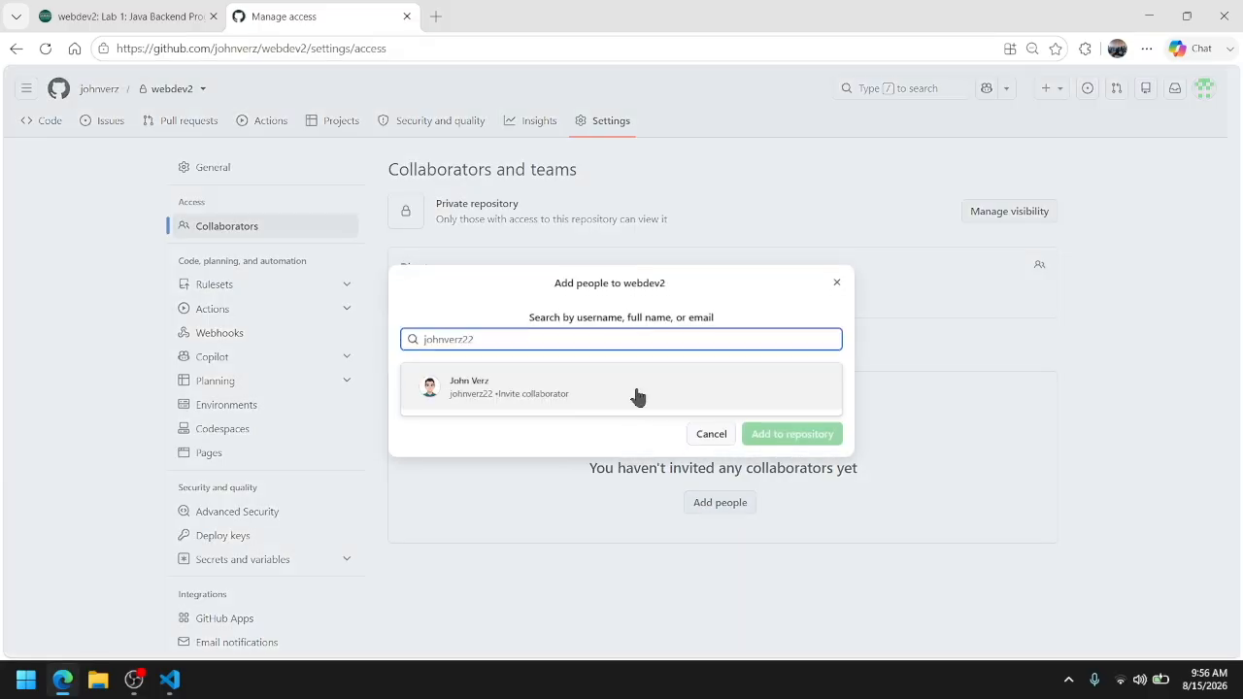
{"action": "left_click", "coordinate": [584, 393]}
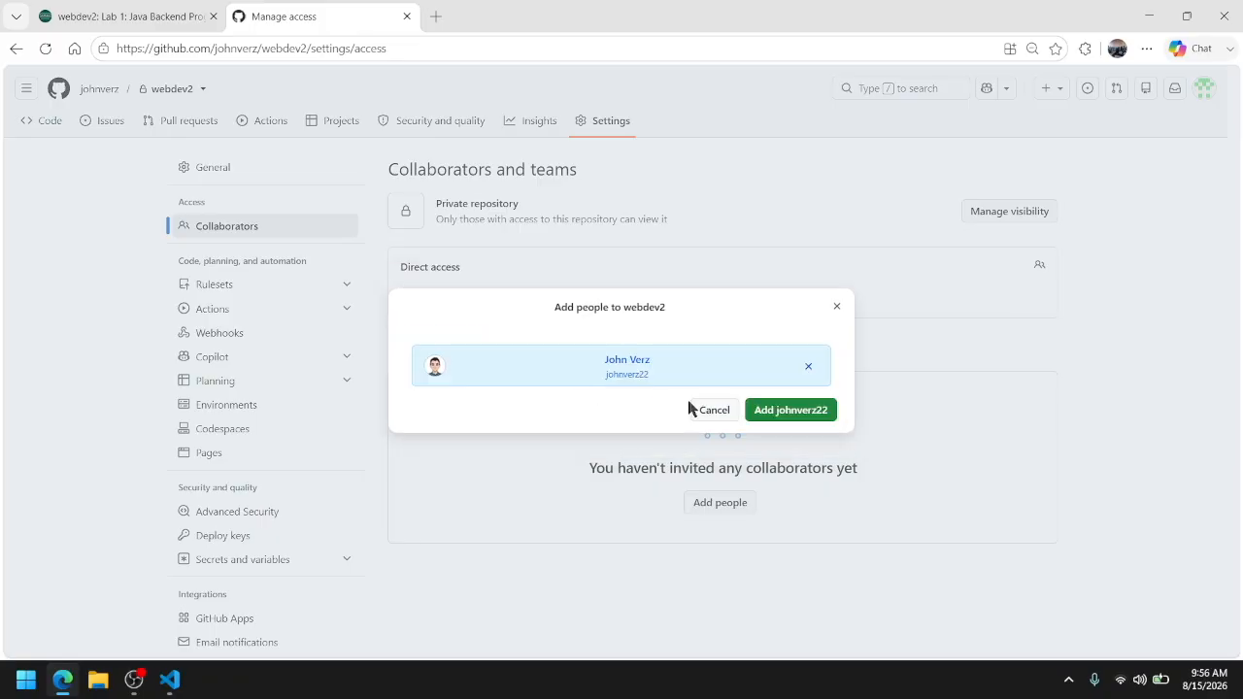
{"action": "left_click", "coordinate": [789, 414]}
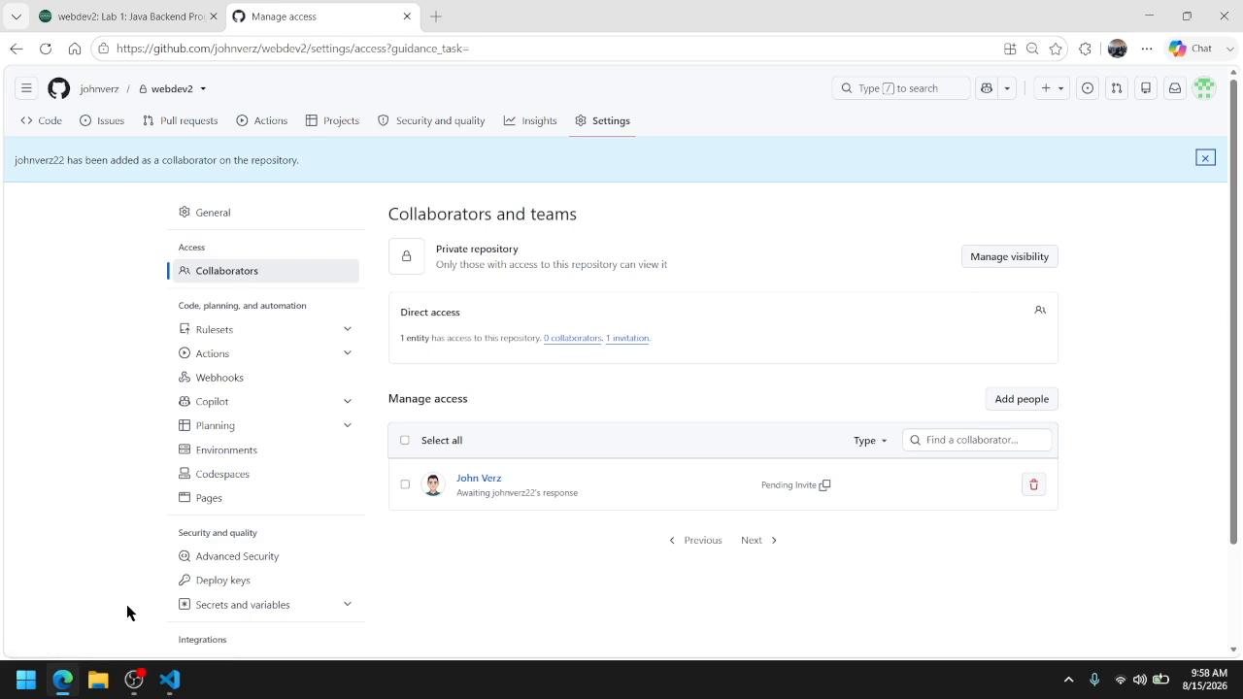
{"action": "left_click", "coordinate": [47, 125]}
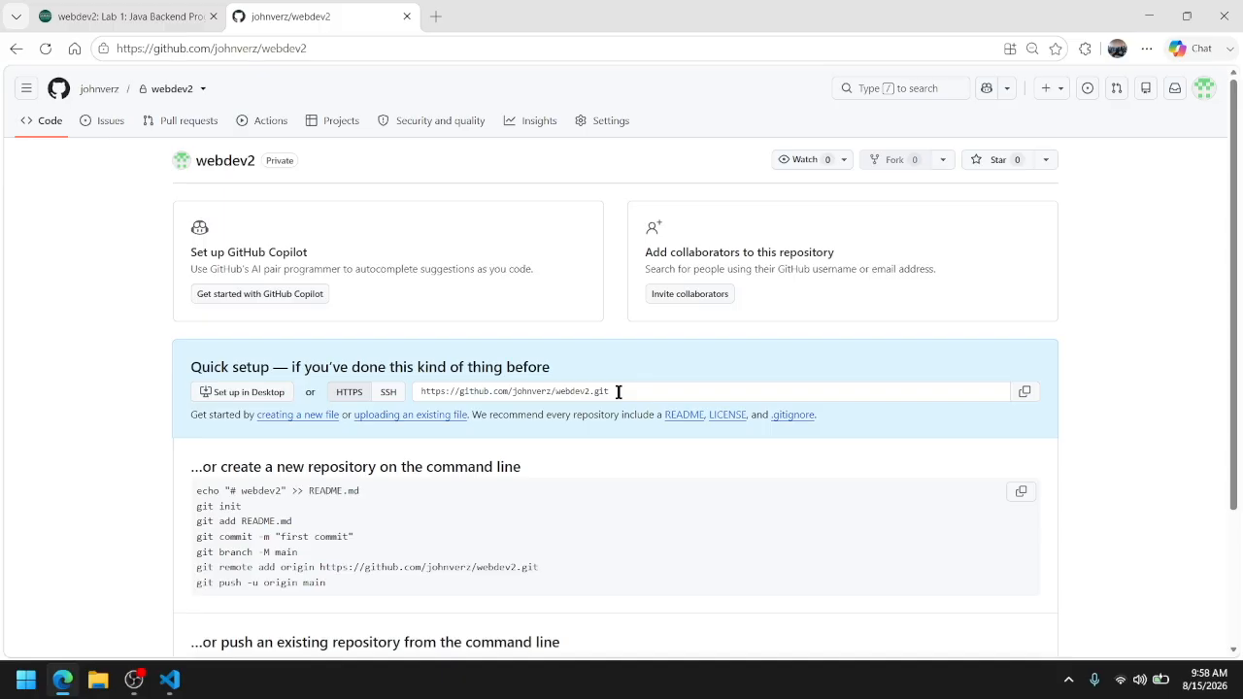
Switch to VS Code and open a Command Prompt terminal for the project, removing the PowerShell one
{"action": "left_click", "coordinate": [170, 679]}
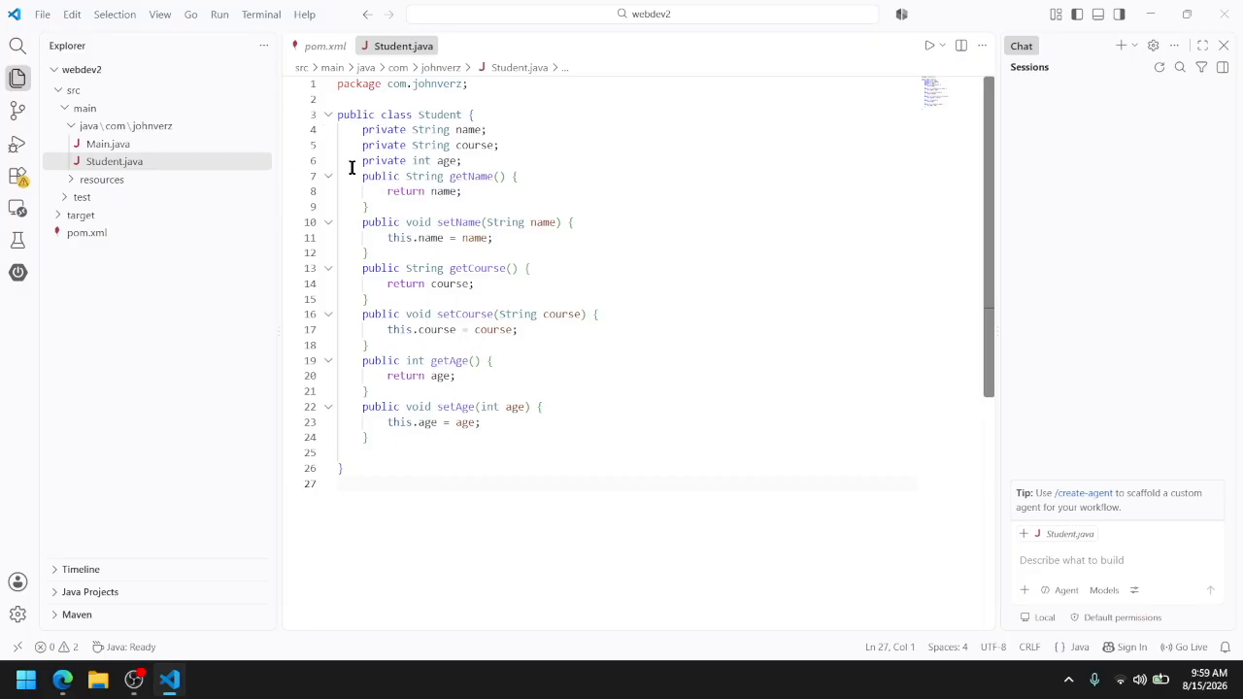
{"action": "left_click", "coordinate": [268, 19]}
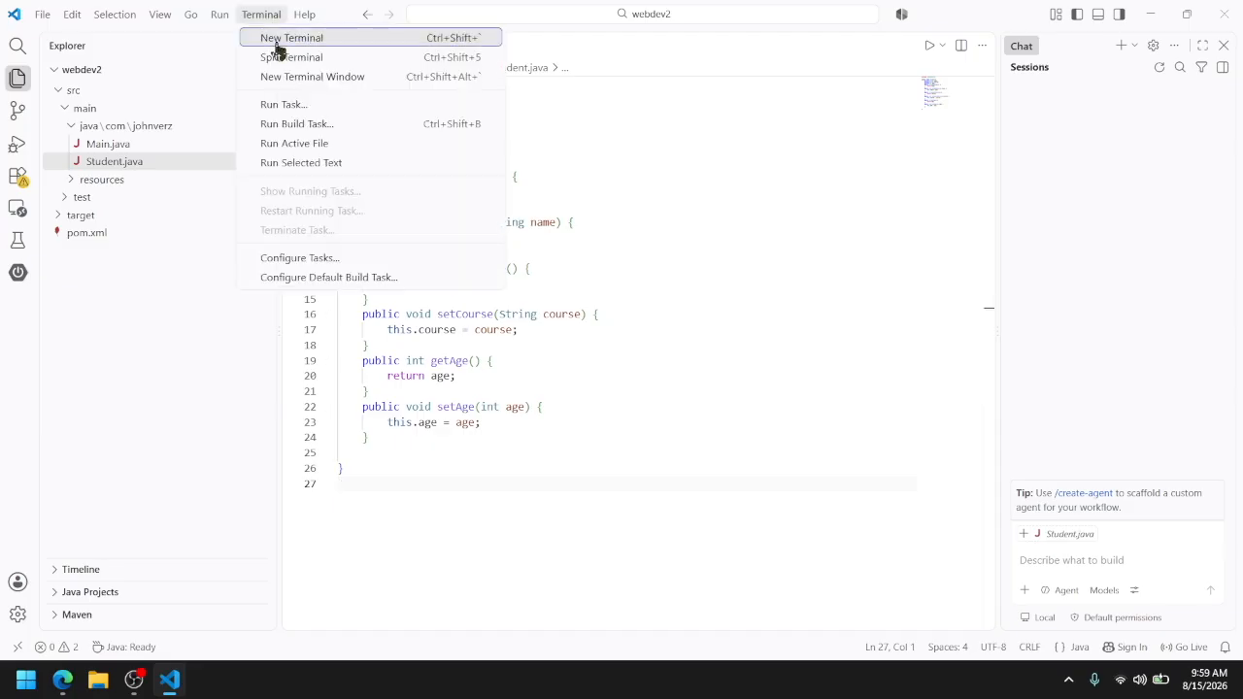
{"action": "left_click", "coordinate": [653, 205]}
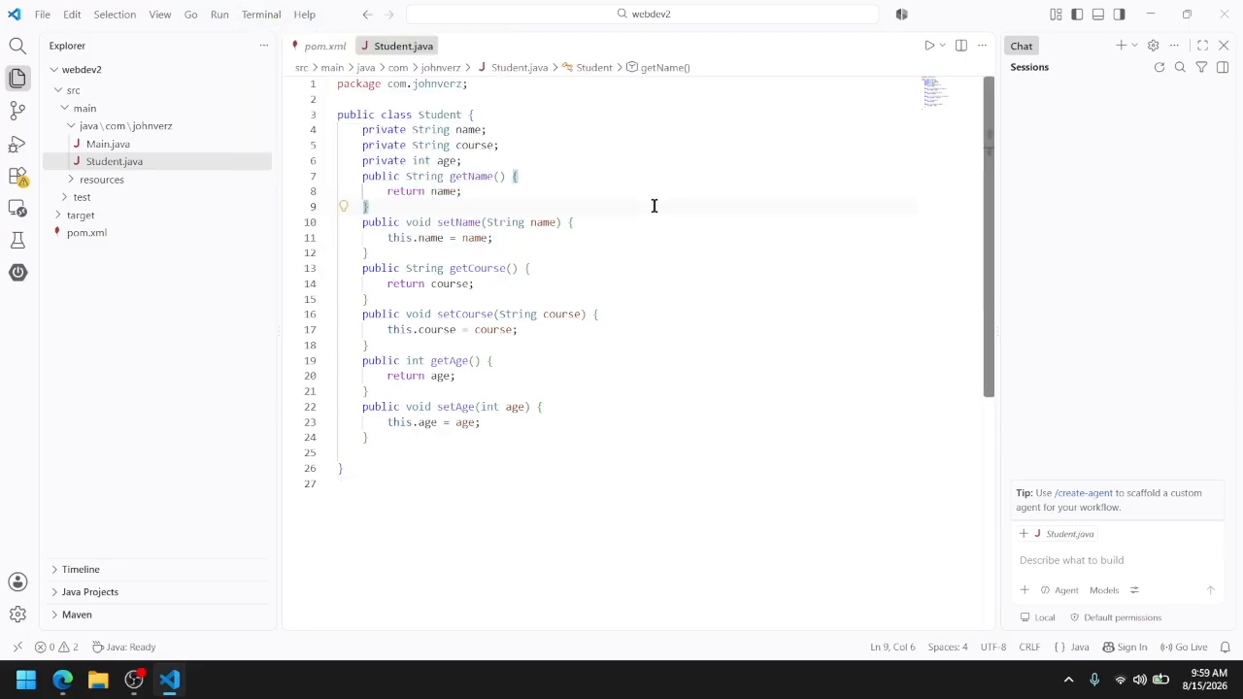
{"action": "key", "text": "ctrl+grave"}
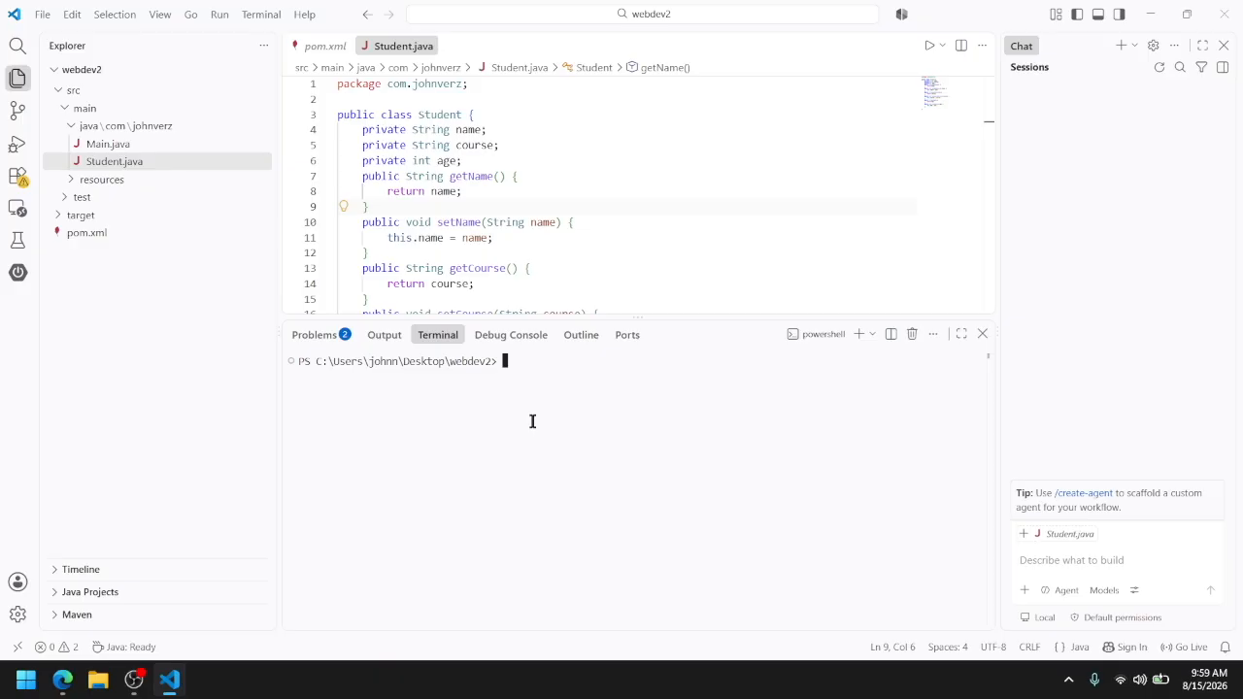
{"action": "type", "text": "mvn"}
{"action": "left_click", "coordinate": [872, 342]}
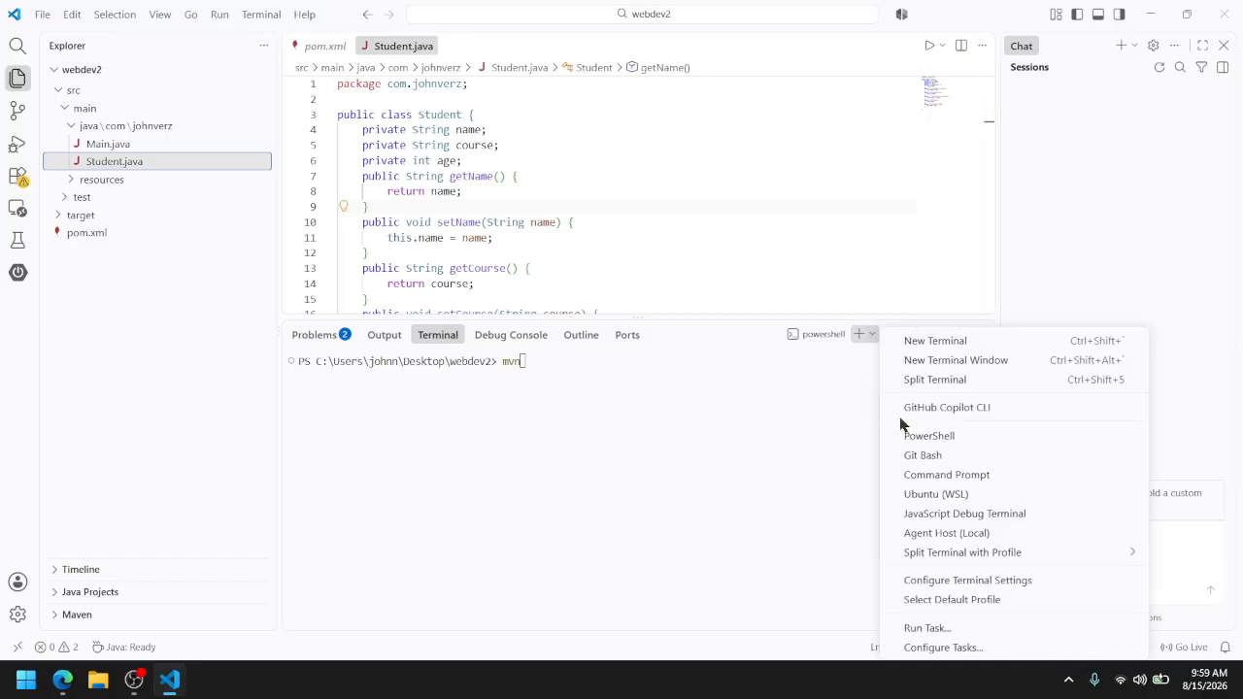
{"action": "left_click", "coordinate": [924, 475]}
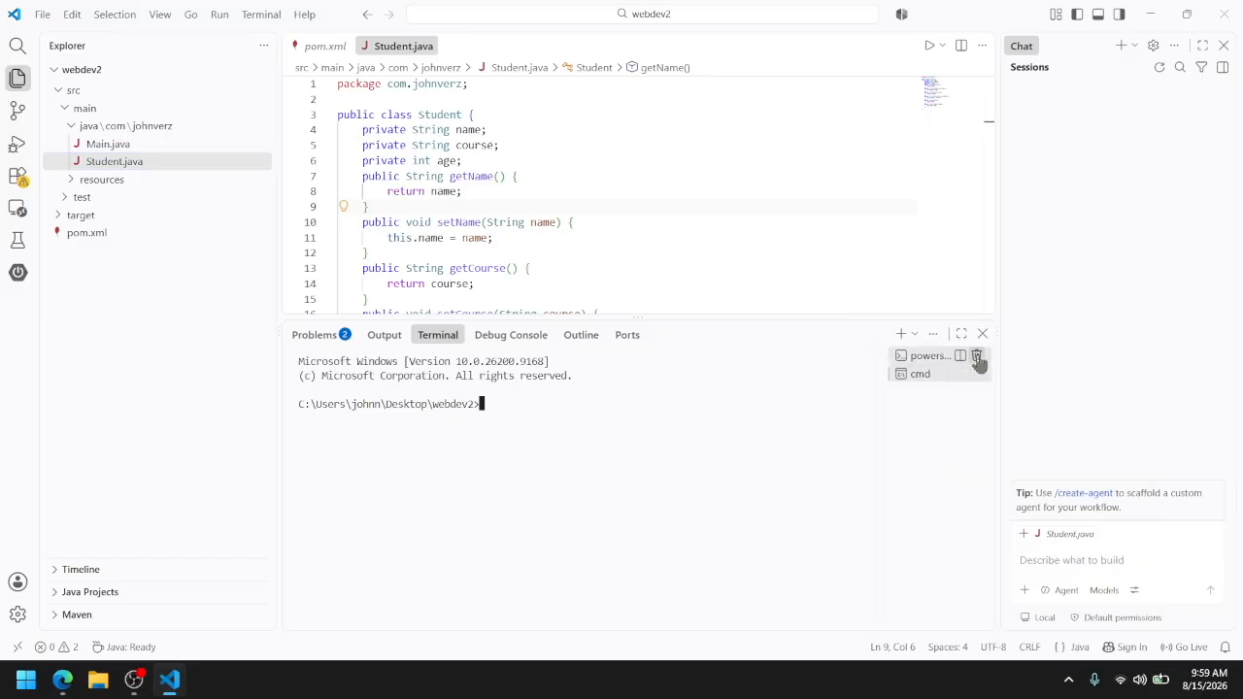
{"action": "left_click", "coordinate": [976, 357]}
Compile the project with mvn compile and enlarge the terminal area to show more of the build output
{"action": "type", "text": "mvn compile"}
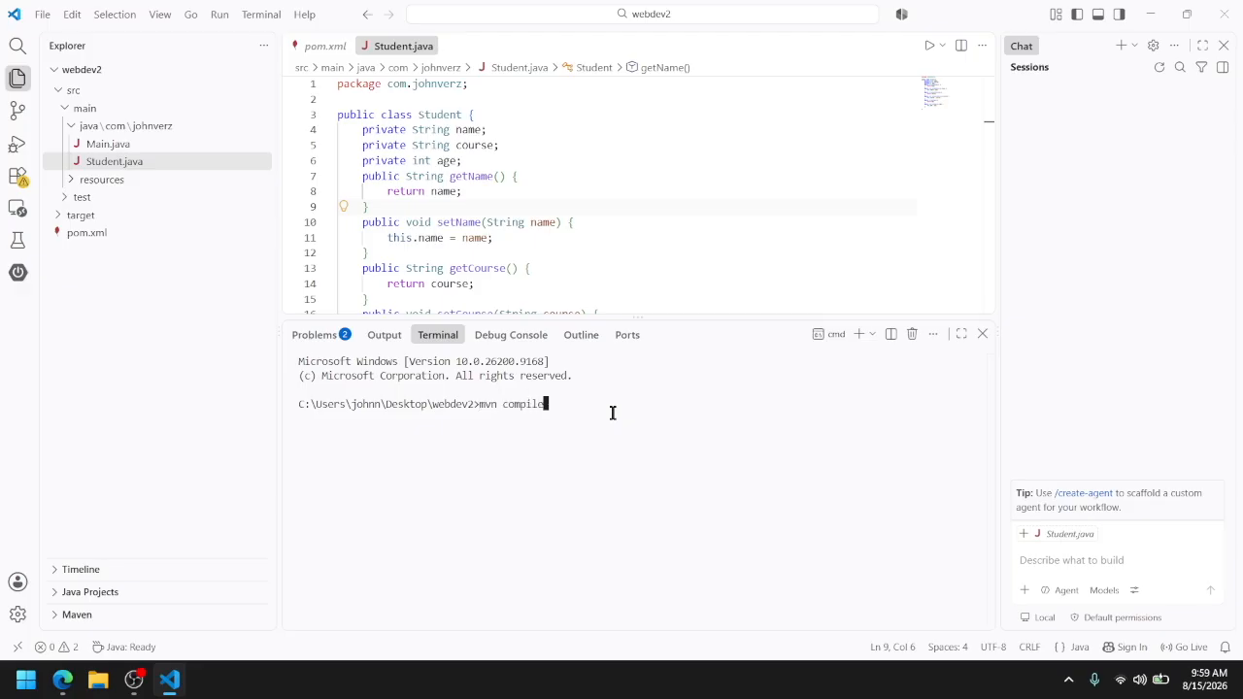
{"action": "key", "text": "Return"}
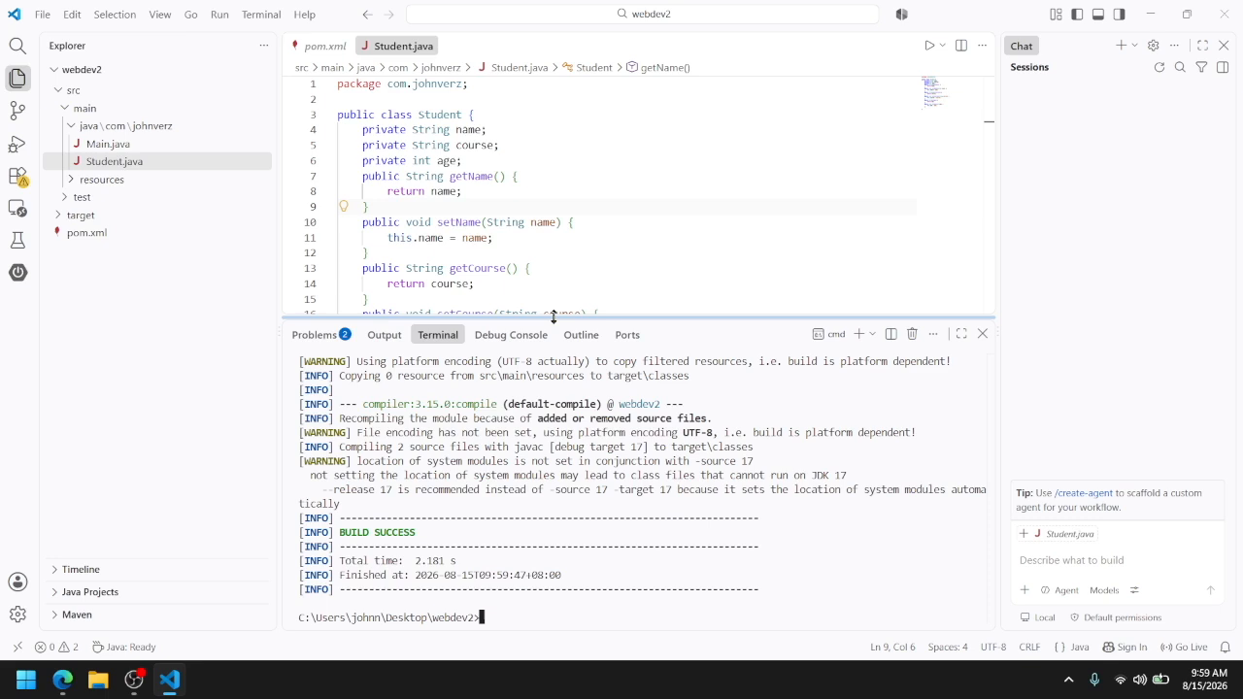
{"action": "left_click_drag", "start_coordinate": [554, 315], "coordinate": [555, 184]}
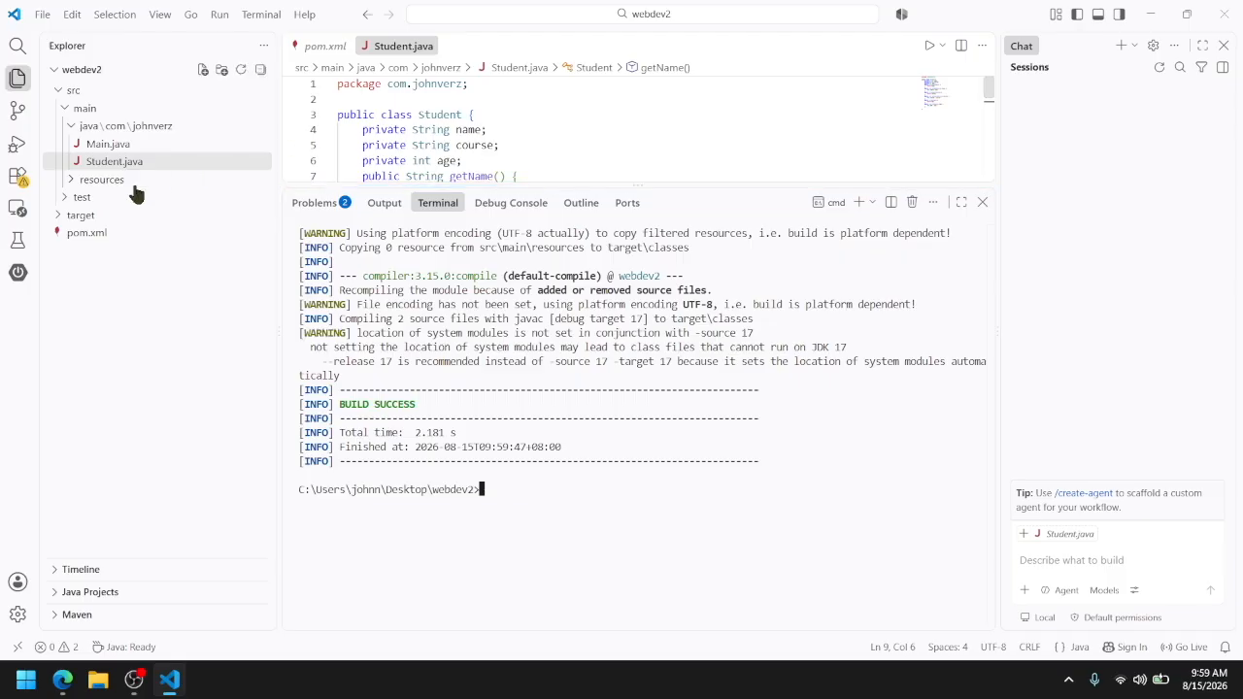
Open pom.xml to examine its project coordinates and compiler properties, and return to the terminal
{"action": "left_click", "coordinate": [131, 234]}
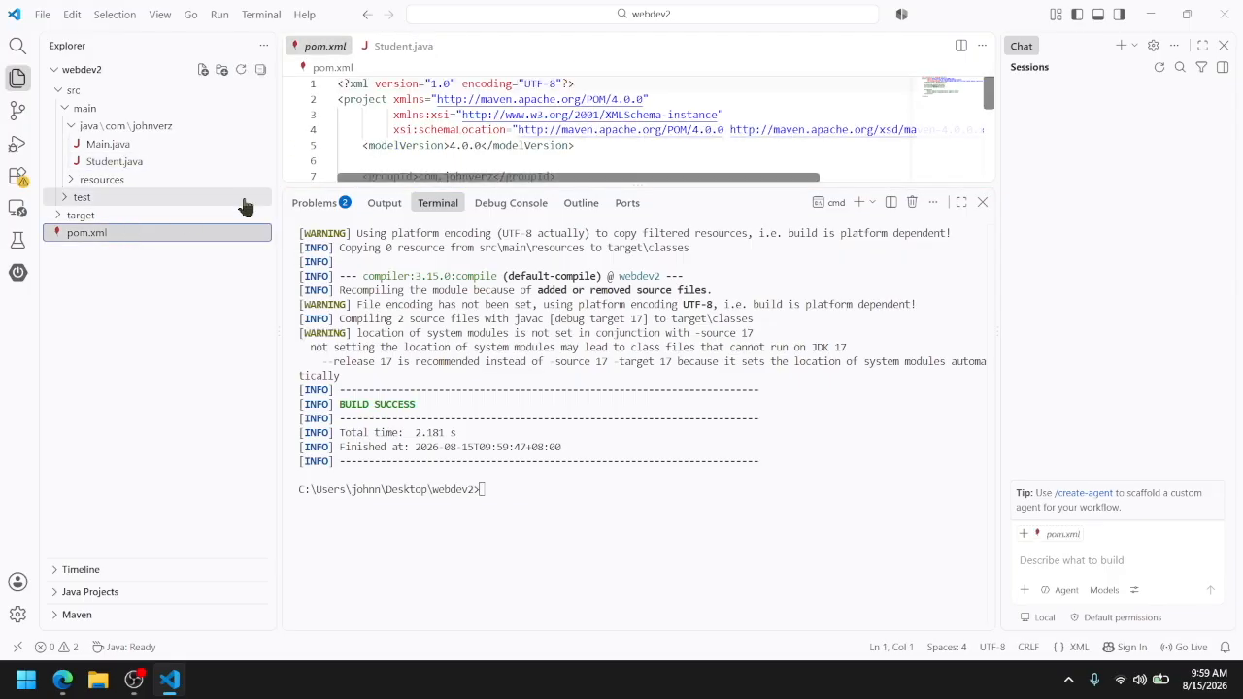
{"action": "left_click_drag", "start_coordinate": [402, 188], "coordinate": [417, 389]}
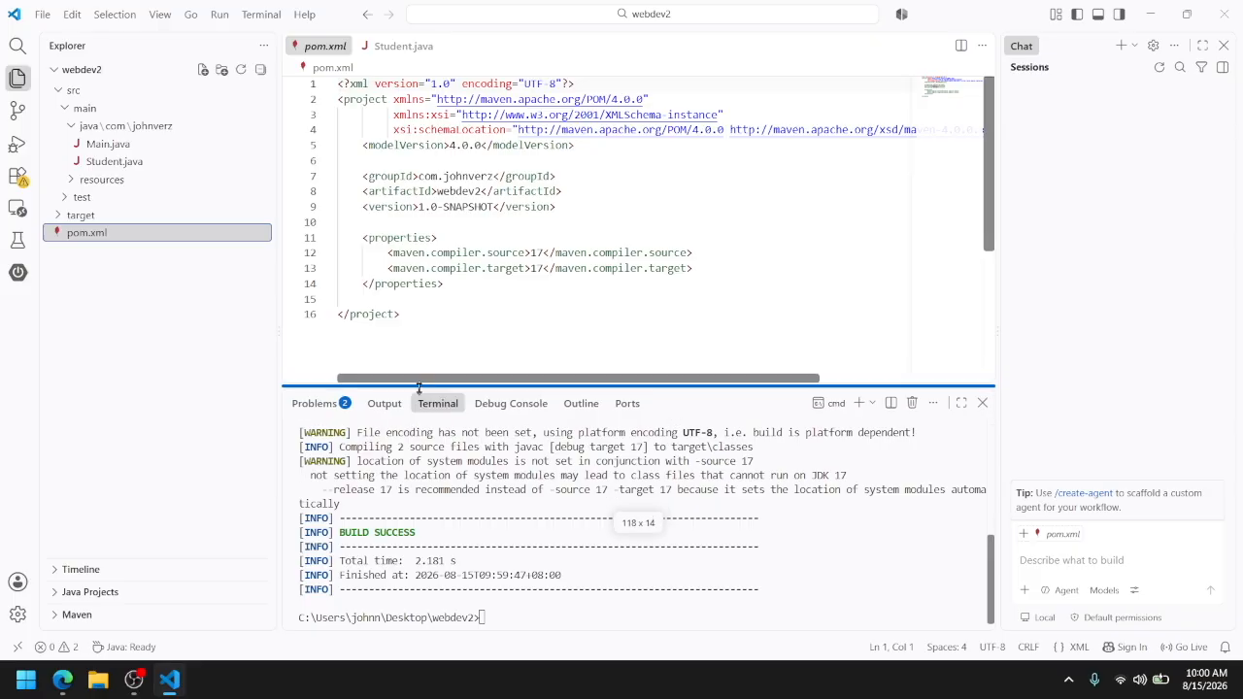
{"action": "left_click", "coordinate": [476, 329]}
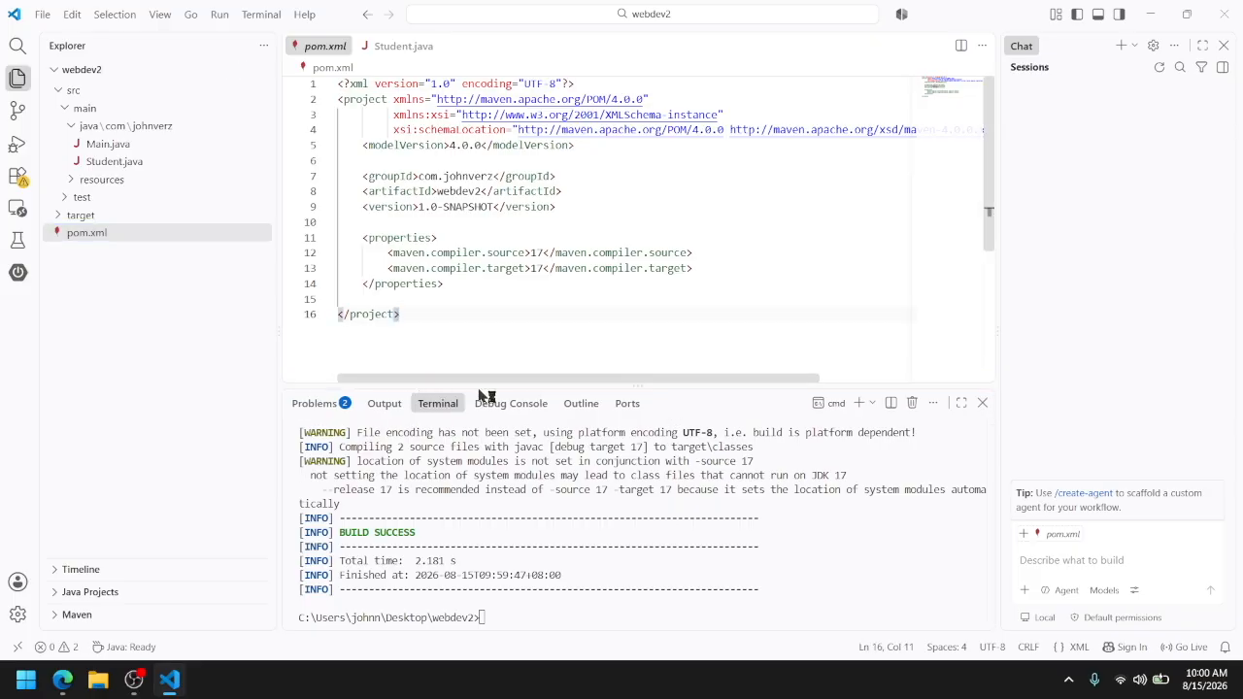
{"action": "left_click_drag", "start_coordinate": [479, 388], "coordinate": [503, 256]}
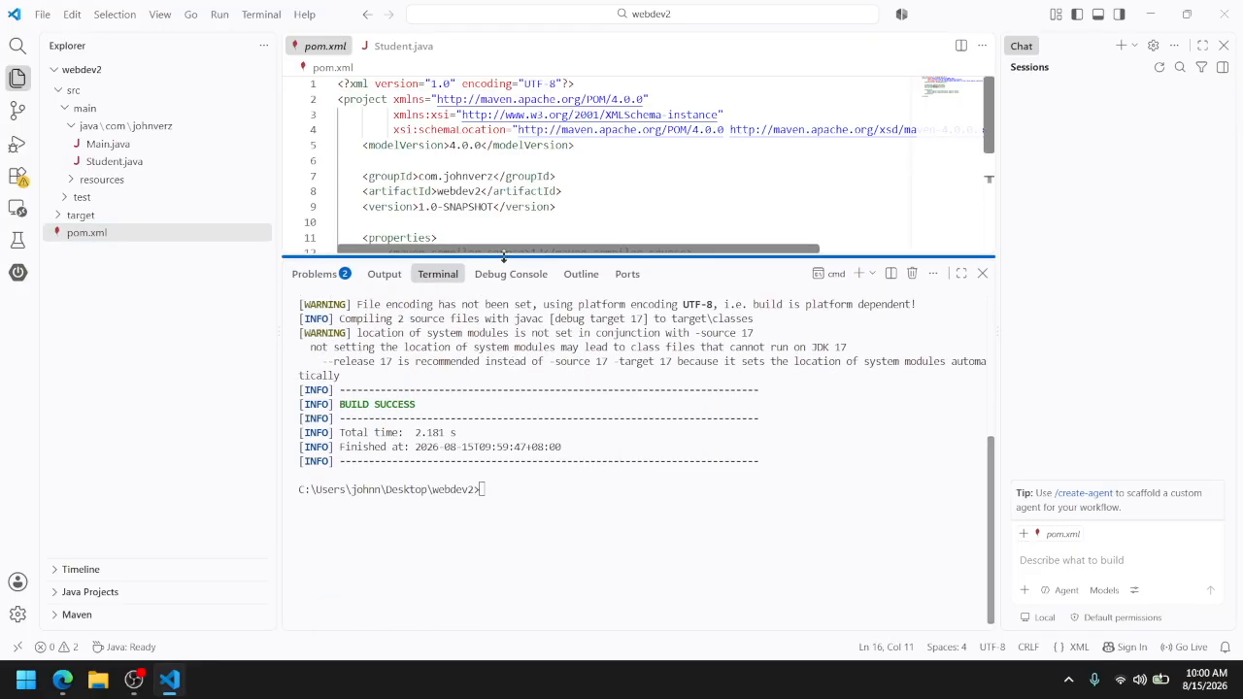
{"action": "left_click", "coordinate": [518, 533]}
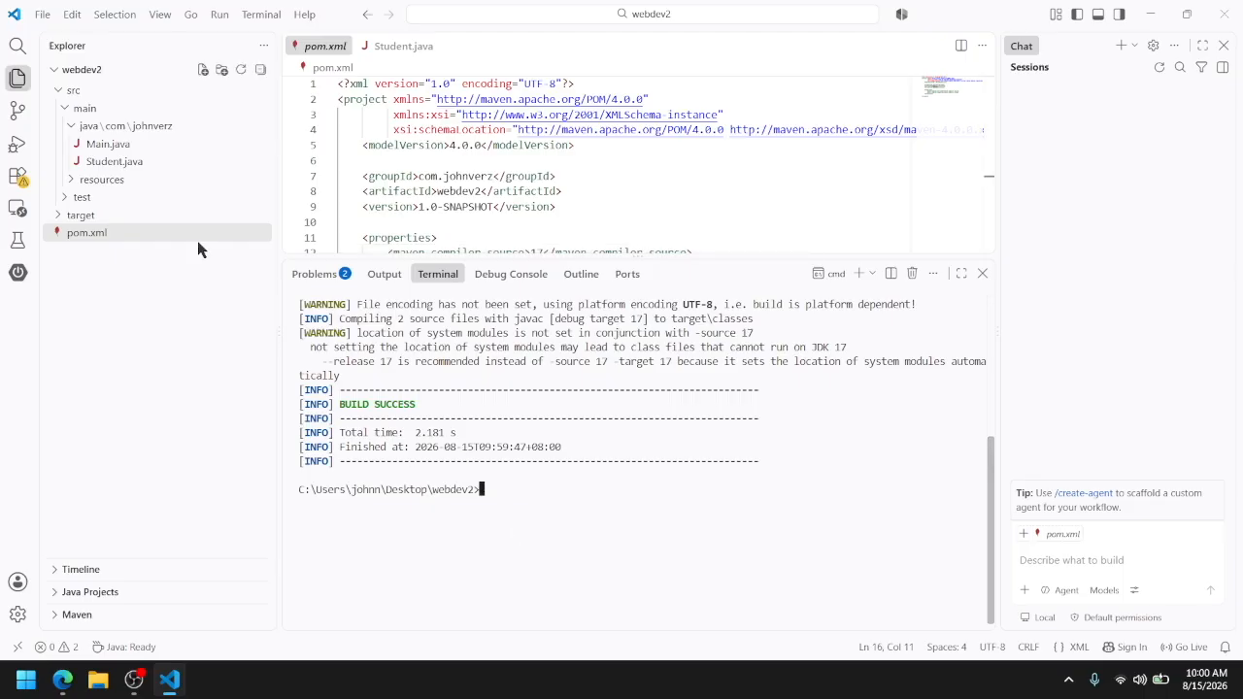
Open Main.java and run it, then close the Chat pane to widen the workspace
{"action": "left_click", "coordinate": [127, 151]}
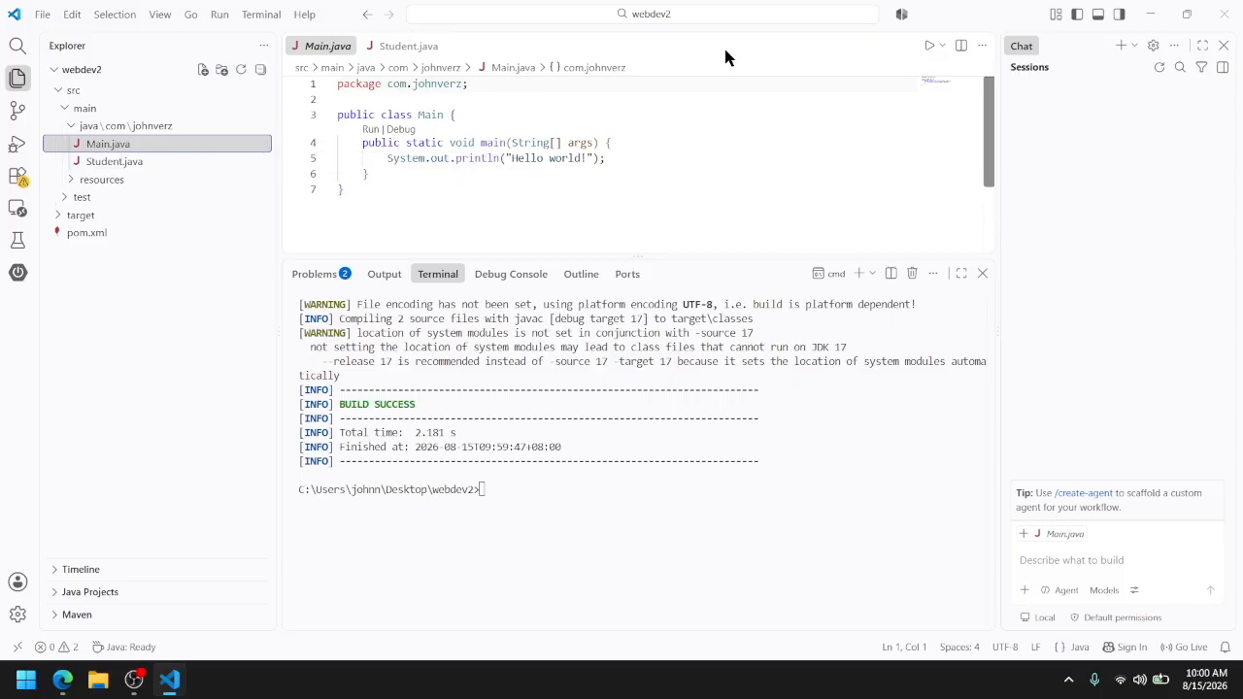
{"action": "left_click", "coordinate": [928, 47]}
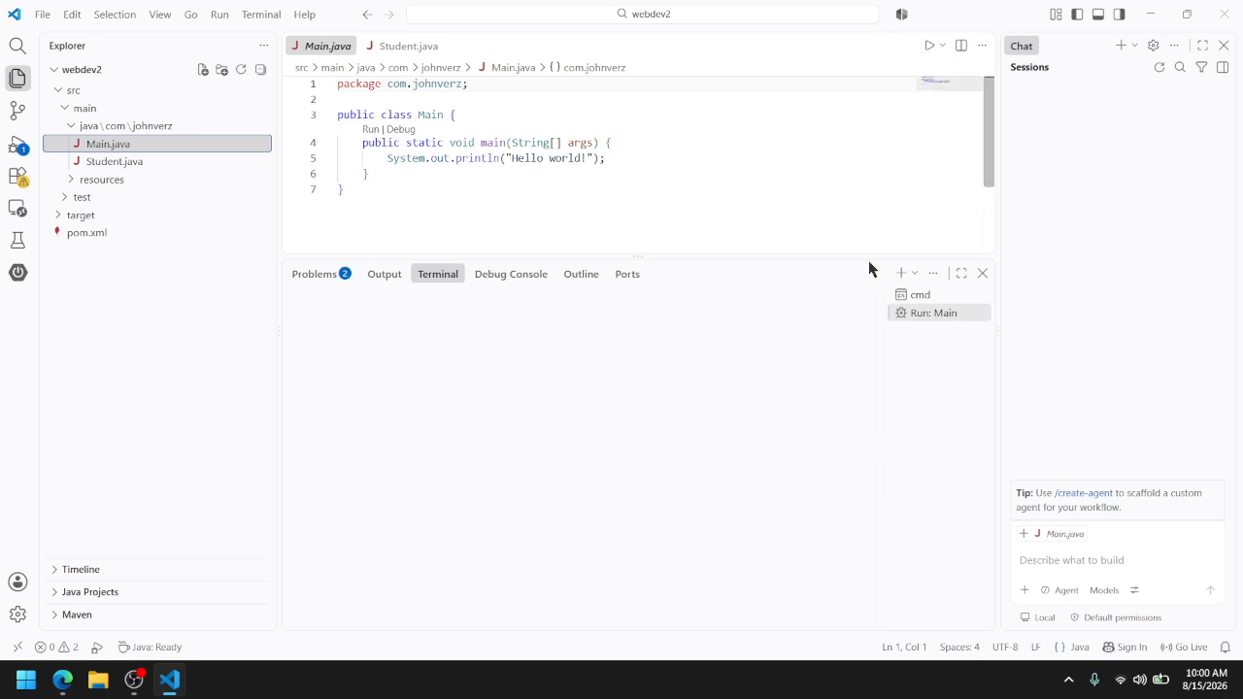
{"action": "left_click", "coordinate": [1223, 46]}
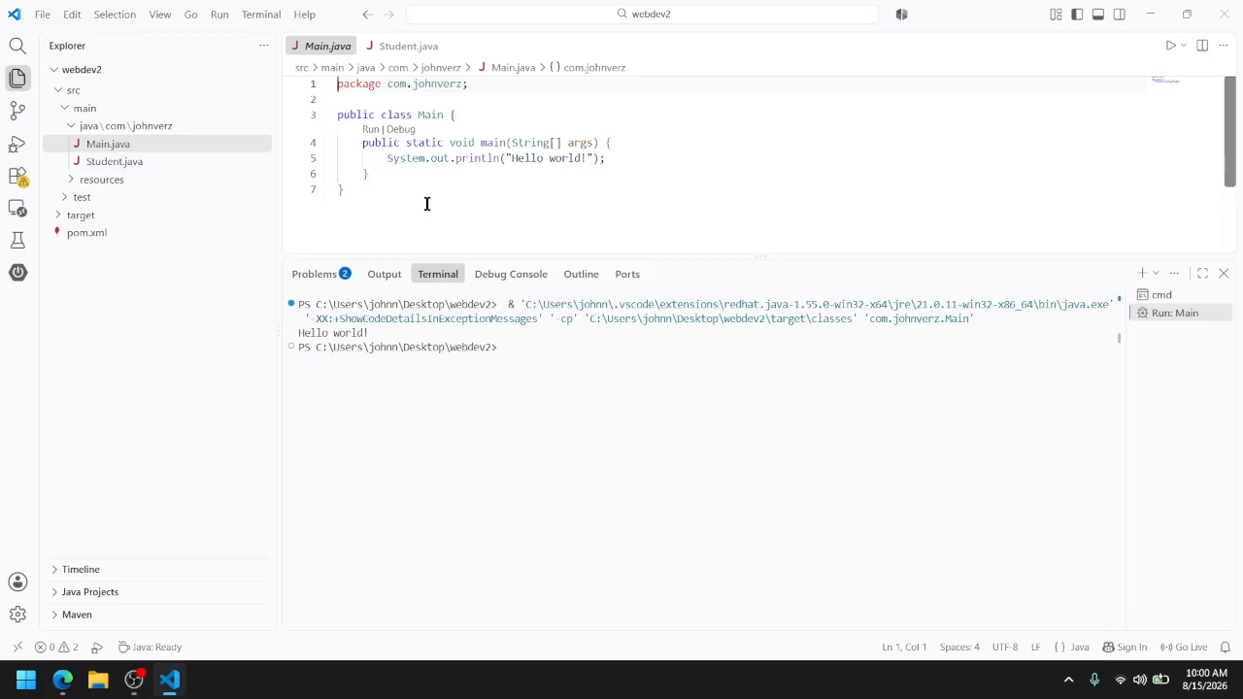
Initialize a Git repository in the webdev2 project folder with git init
{"action": "left_click", "coordinate": [557, 376]}
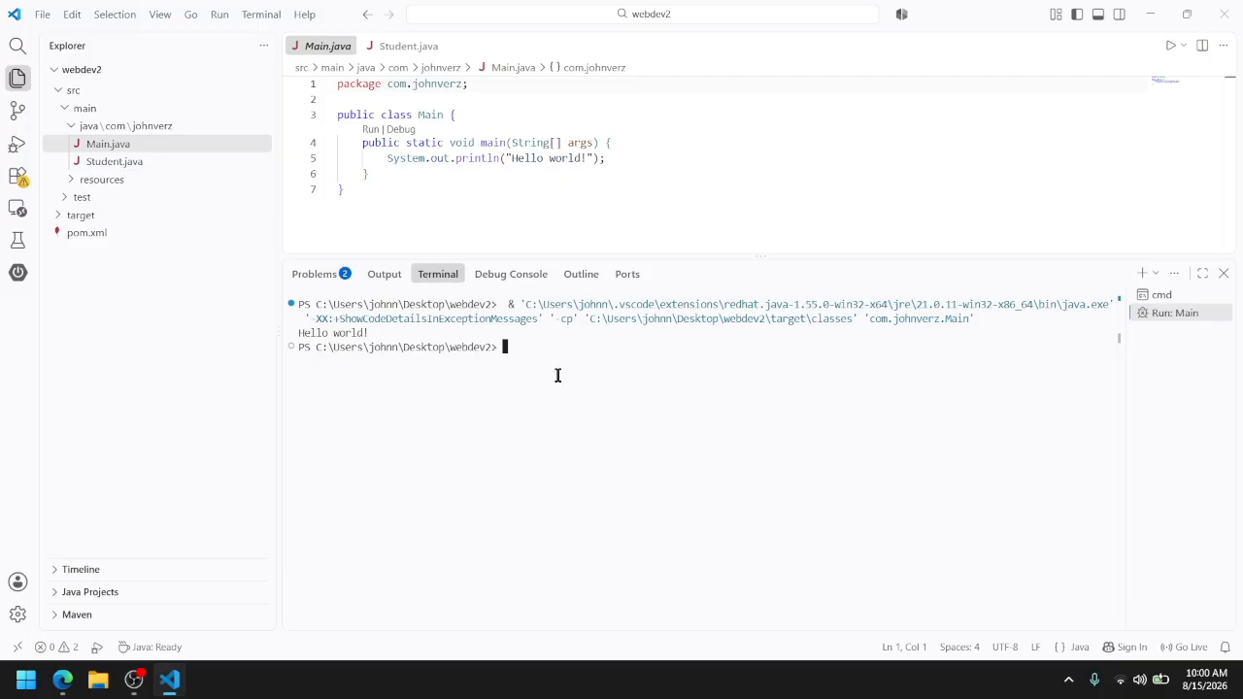
{"action": "type", "text": "git init"}
{"action": "key", "text": "Return"}
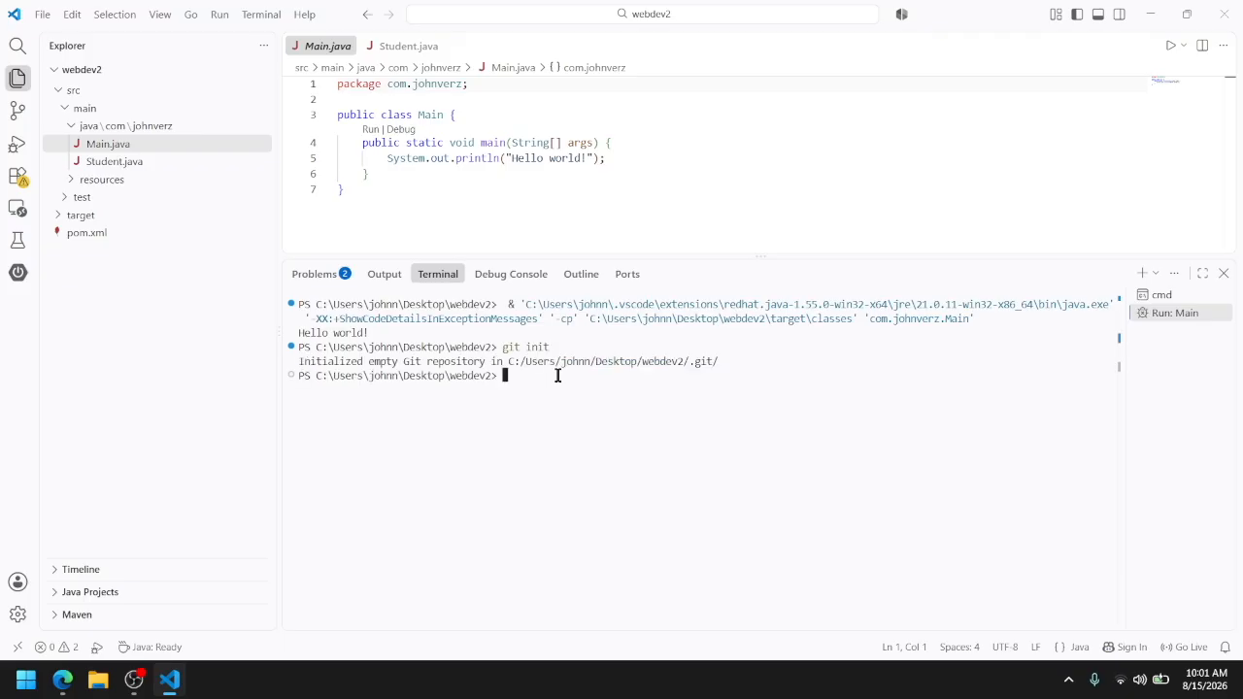
Add the webdev2 GitHub repository's HTTPS URL as the remote named origin with git remote add
{"action": "type", "text": "git"}
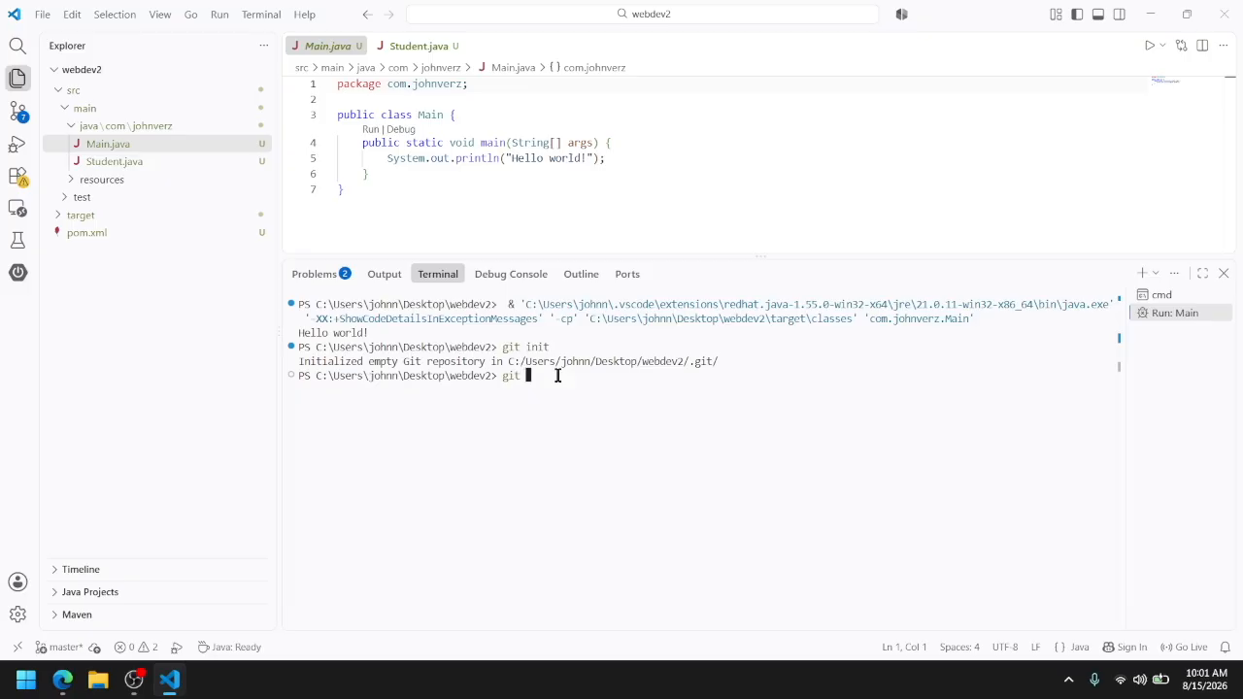
{"action": "type", "text": " add"}
{"action": "type", "text": "remote"}
{"action": "key", "text": "BackSpace"}
{"action": "key", "text": "BackSpace"}
{"action": "key", "text": "BackSpace"}
{"action": "key", "text": "BackSpace"}
{"action": "key", "text": "BackSpace"}
{"action": "key", "text": "BackSpace"}
{"action": "key", "text": "BackSpace"}
{"action": "key", "text": "BackSpace"}
{"action": "key", "text": "BackSpace"}
{"action": "key", "text": "BackSpace"}
{"action": "key", "text": "BackSpace"}
{"action": "type", "text": "remote add origin"}
{"action": "type", "text": "https://github.com/johnverz/webdev2.git"}
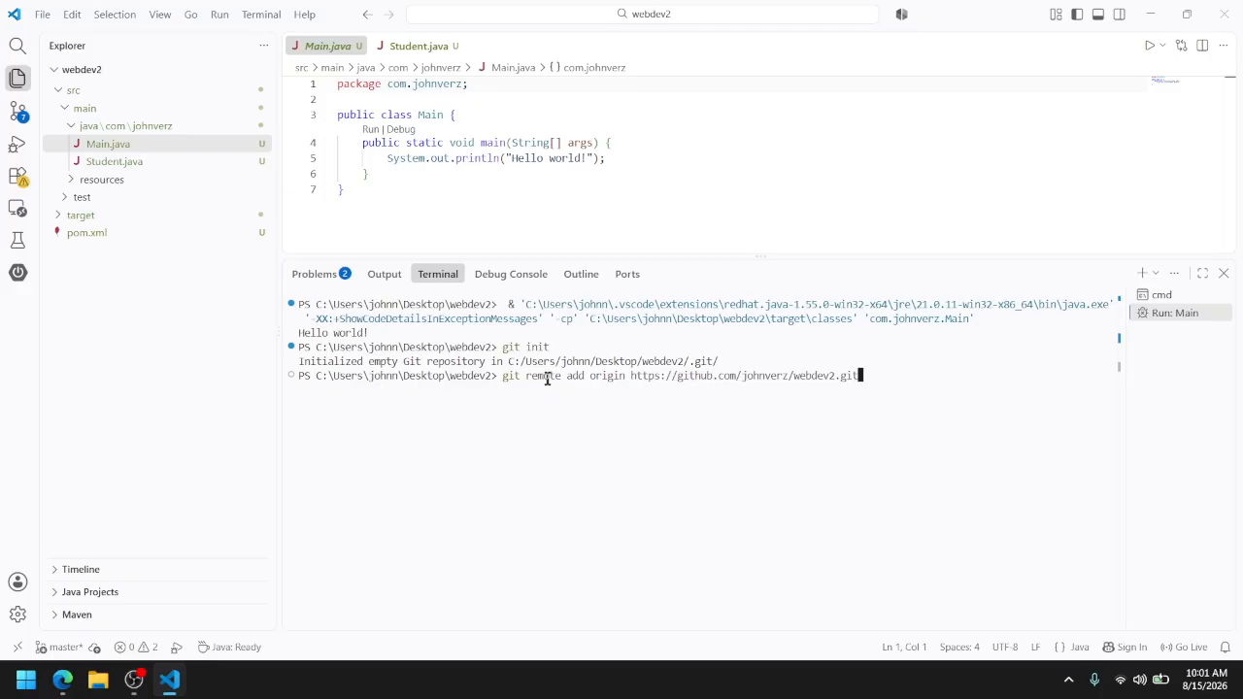
{"action": "key", "text": "Return"}
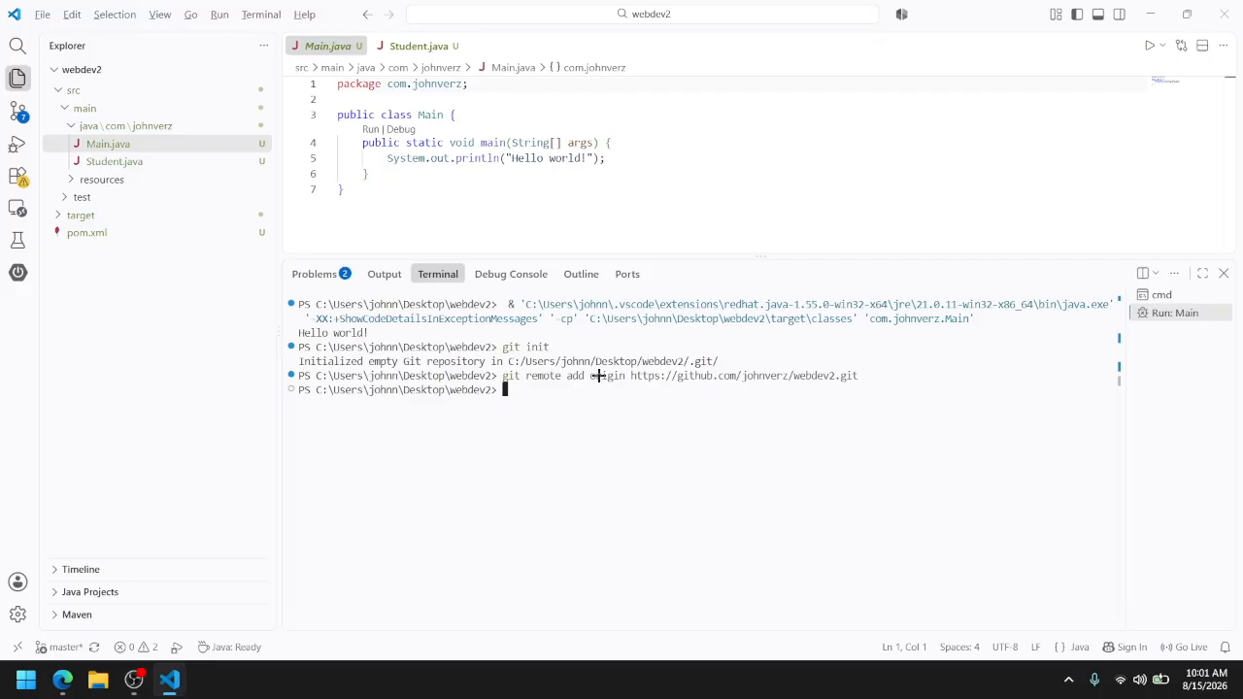
Switch to the Moodle assignment in the browser to check the branch name in the Submission Instructions, and return to the VS Code terminal
{"action": "key", "text": "alt+Tab"}
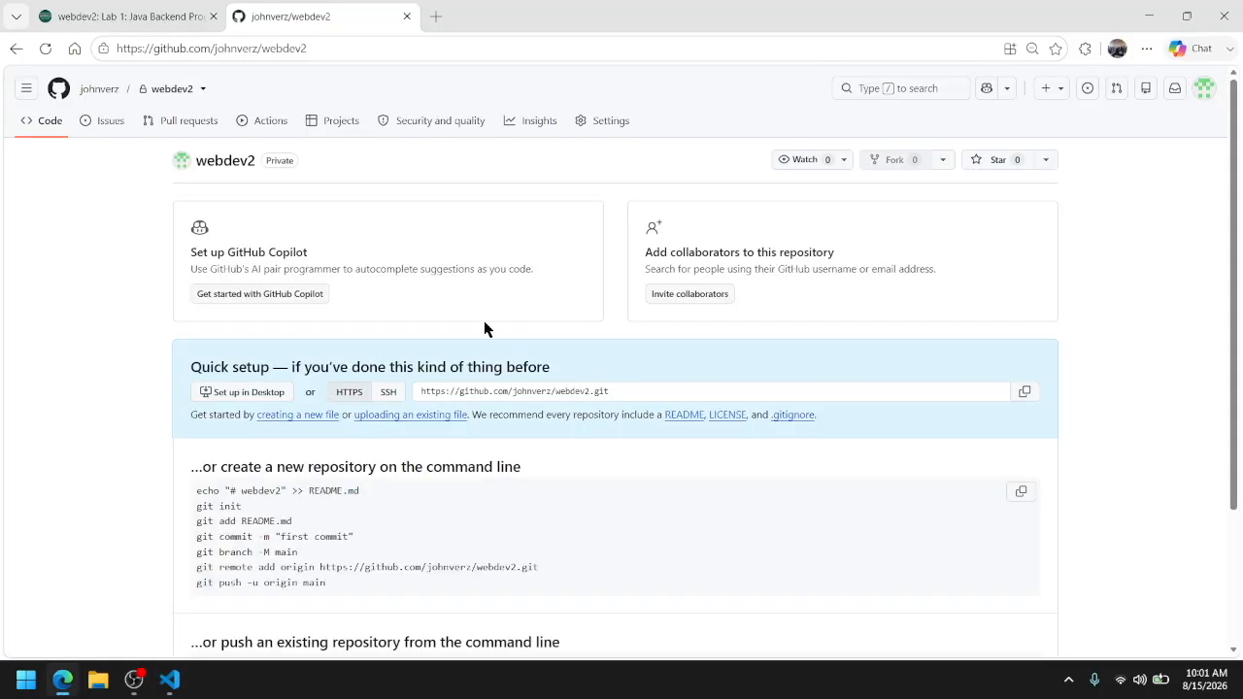
{"action": "left_click", "coordinate": [207, 21]}
{"action": "scroll", "coordinate": [325, 382], "scroll_direction": "down", "scroll_amount": 10}
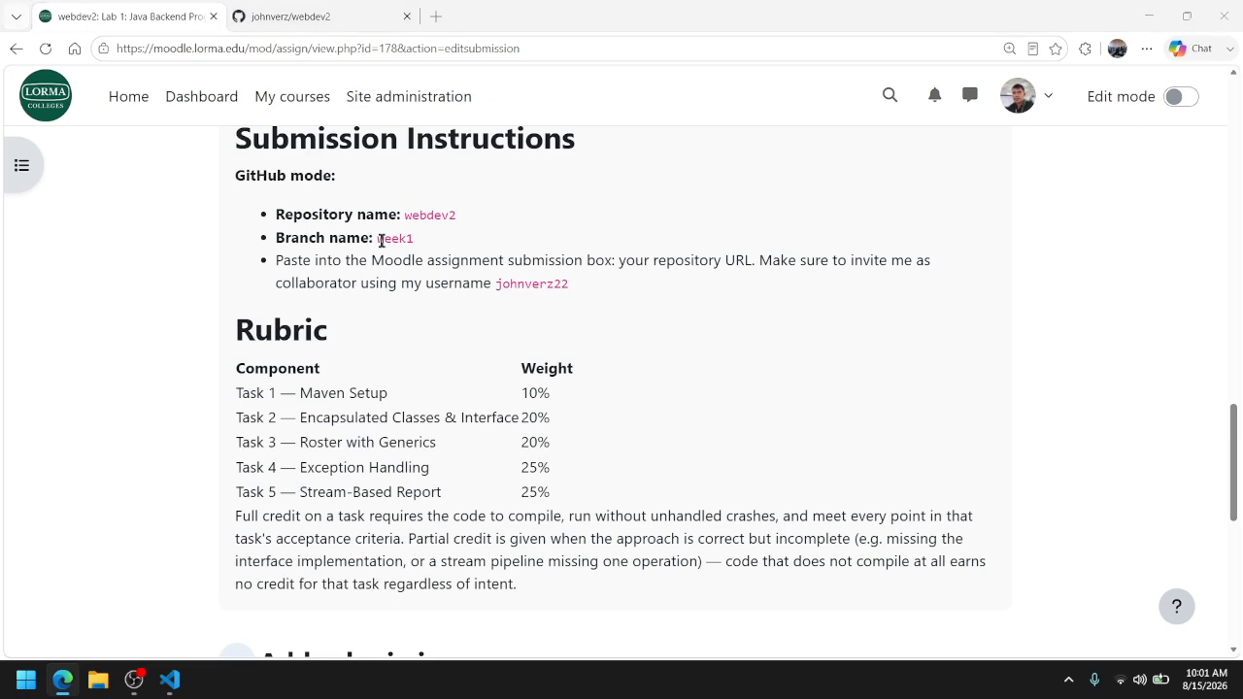
{"action": "key", "text": "ctrl+Tab"}
{"action": "key", "text": "ctrl+Tab"}
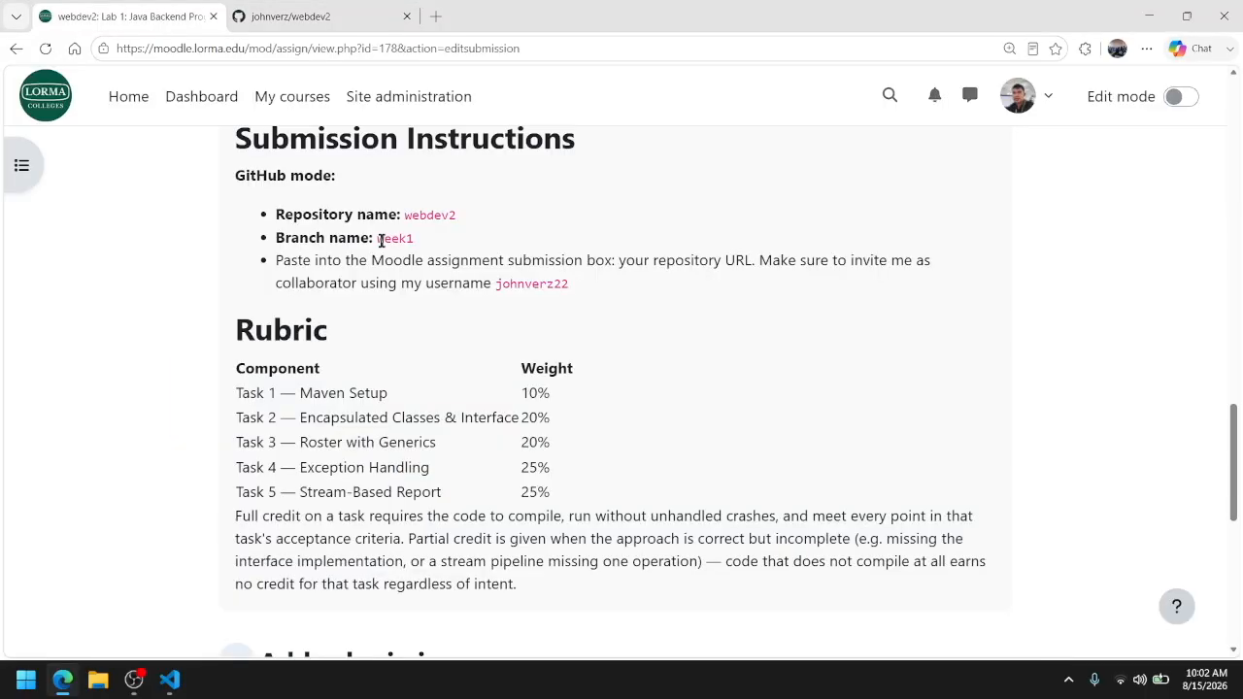
{"action": "mouse_move", "coordinate": [179, 688]}
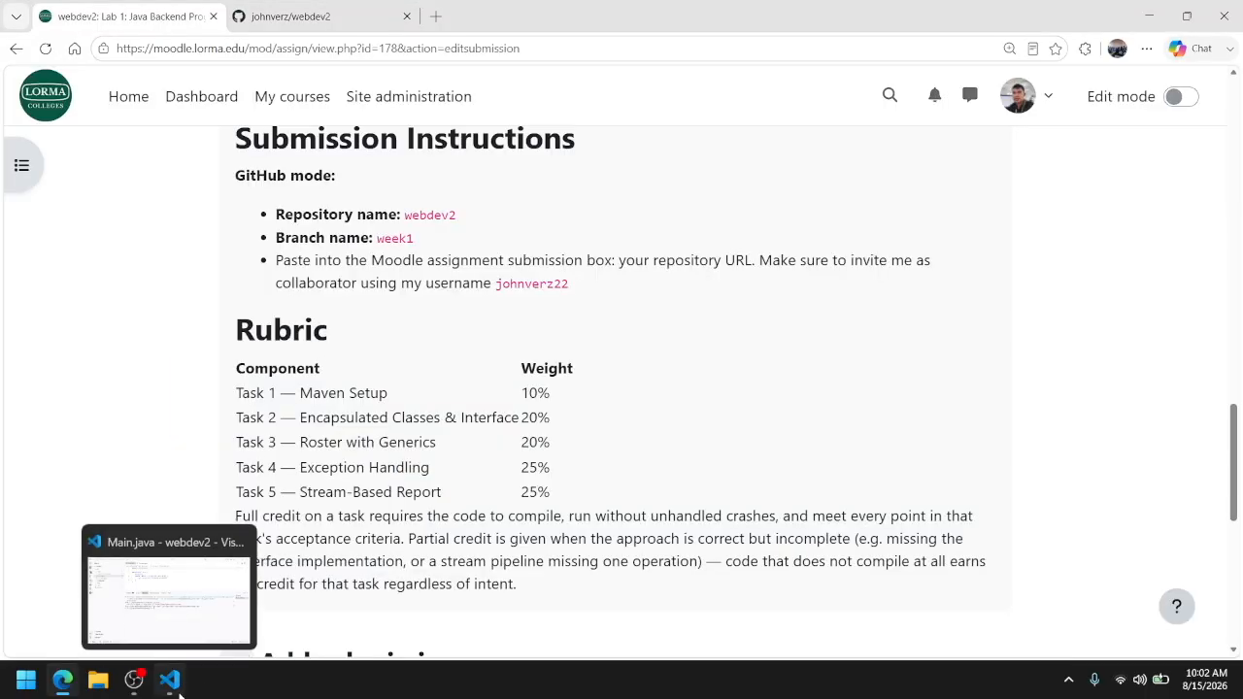
{"action": "left_click", "coordinate": [179, 687]}
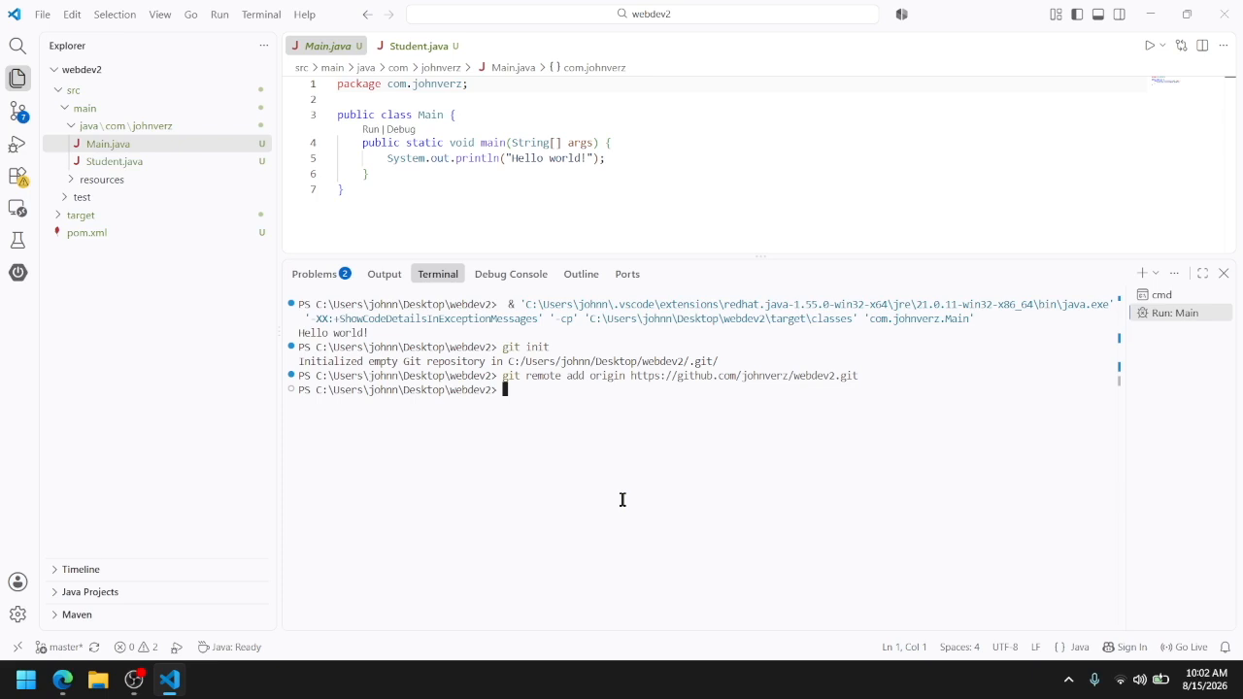
{"action": "key", "text": "alt+Tab"}
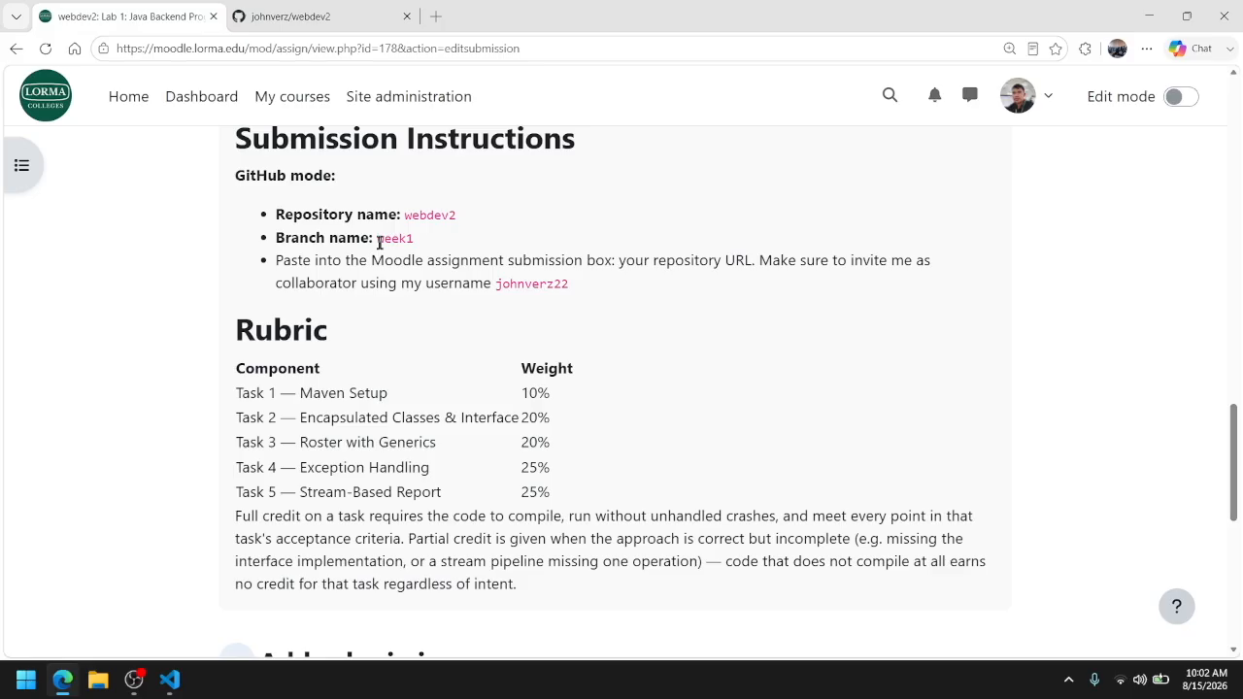
{"action": "key", "text": "alt+Tab"}
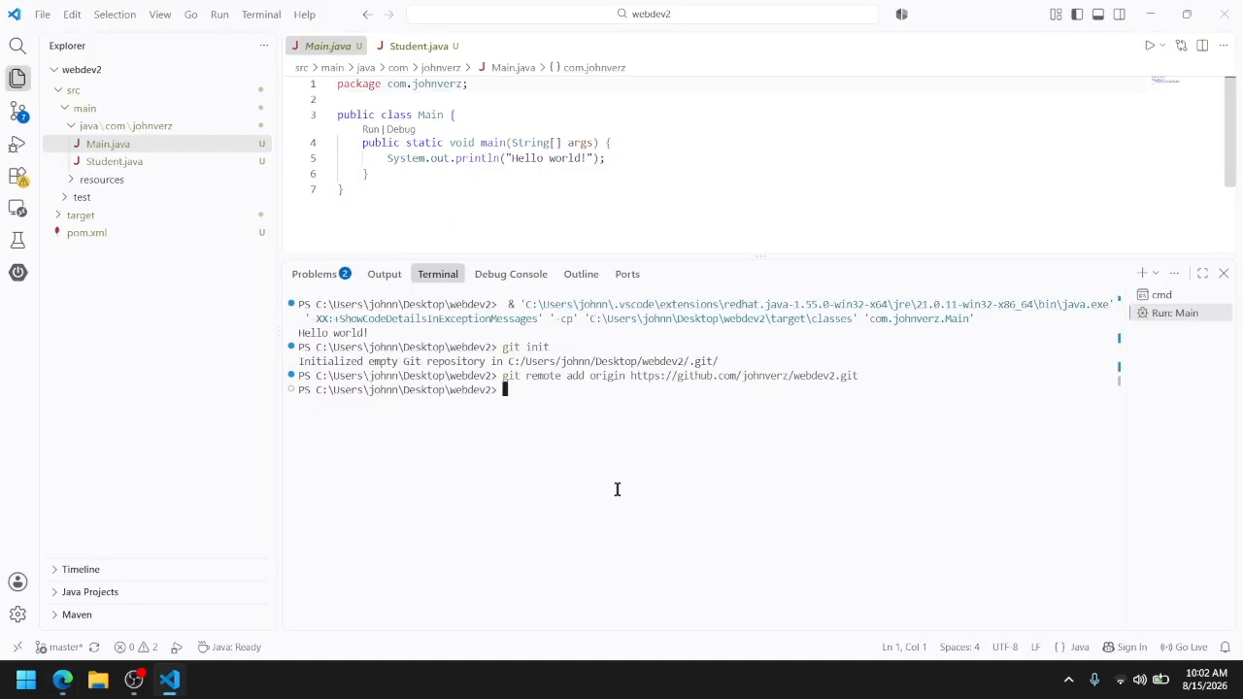
Create and switch to a new branch named week1 with git checkout -b week1
{"action": "type", "text": "git "}
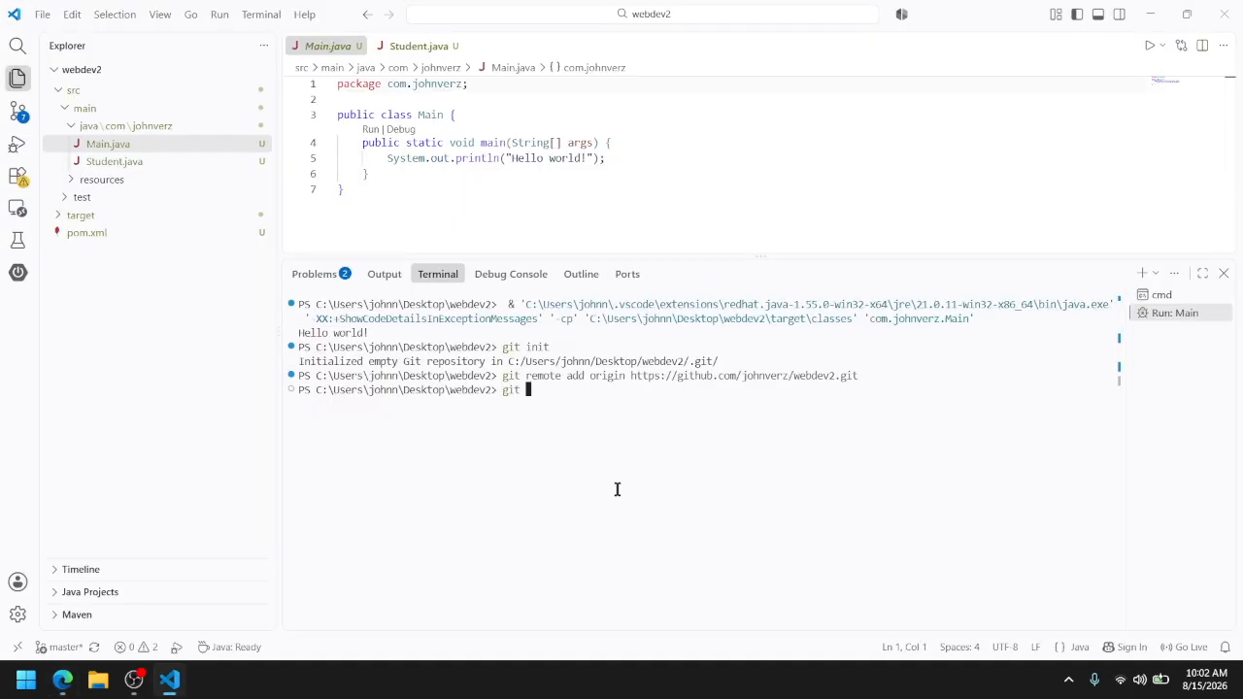
{"action": "type", "text": "checkout -b week1"}
{"action": "key", "text": "Return"}
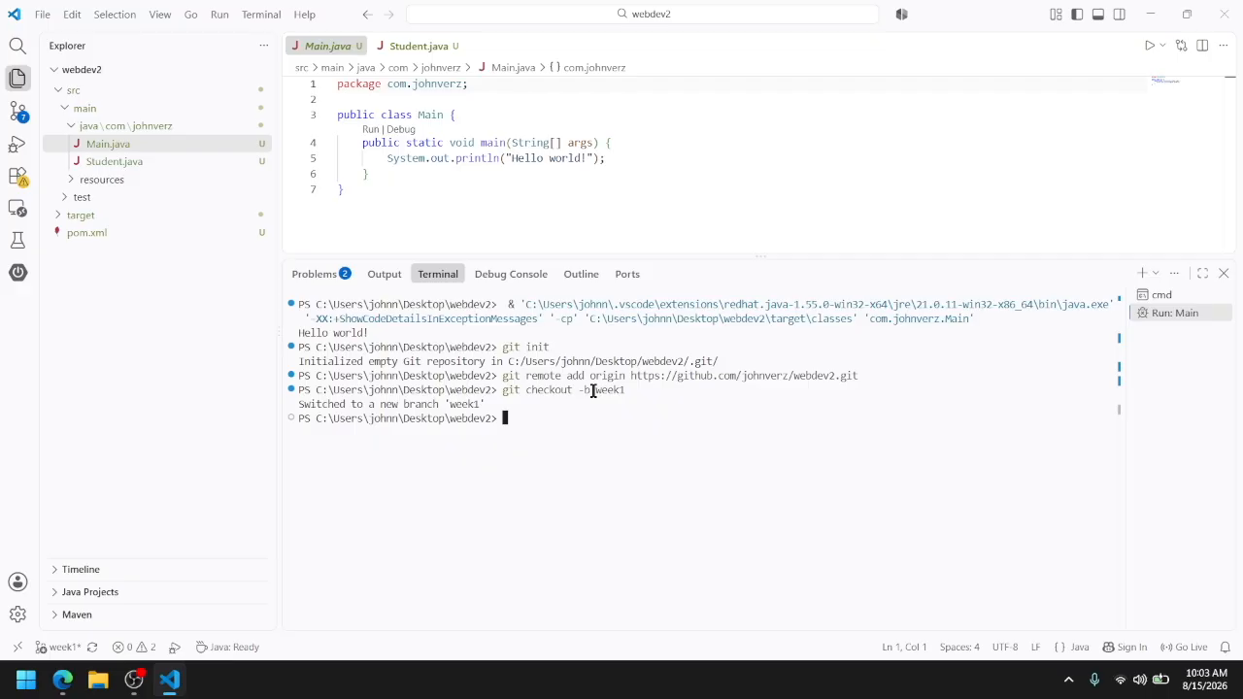
Stage all project files with git add . and try to commit them with the message "Lab 1"
{"action": "type", "text": "git add ."}
{"action": "key", "text": "Return"}
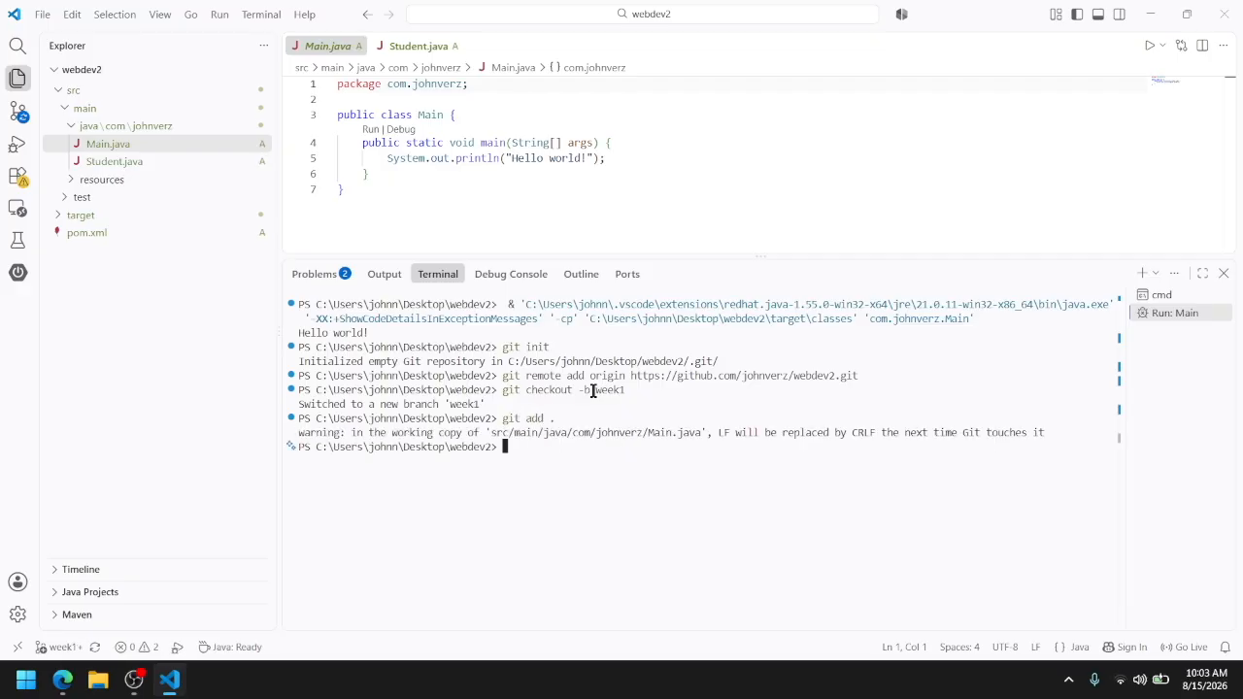
{"action": "type", "text": "g"}
{"action": "type", "text": "commit -m "}
{"action": "type", "text": "\"I"}
{"action": "key", "text": "BackSpace"}
{"action": "type", "text": "Lab 1\""}
{"action": "key", "text": "Return"}
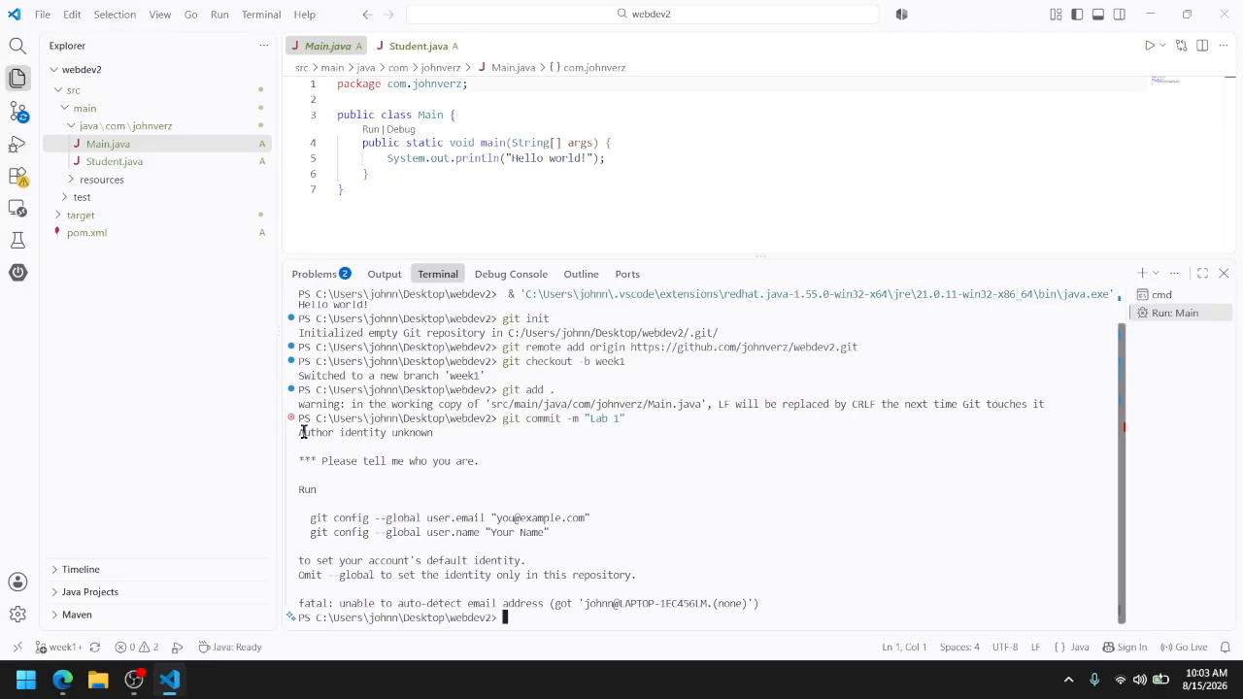
Set Git's global user.email to the account's e-mail address with git config, following the commands suggested in the commit output
{"action": "left_click_drag", "start_coordinate": [297, 433], "coordinate": [771, 604]}
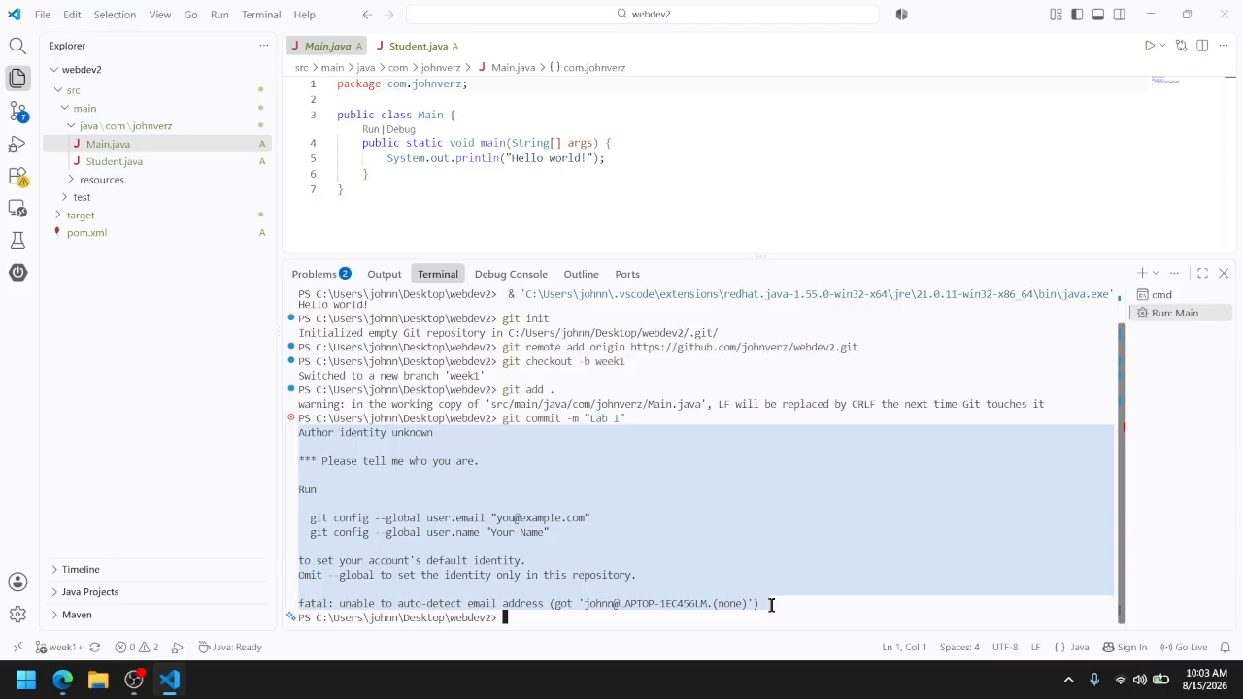
{"action": "left_click", "coordinate": [302, 520]}
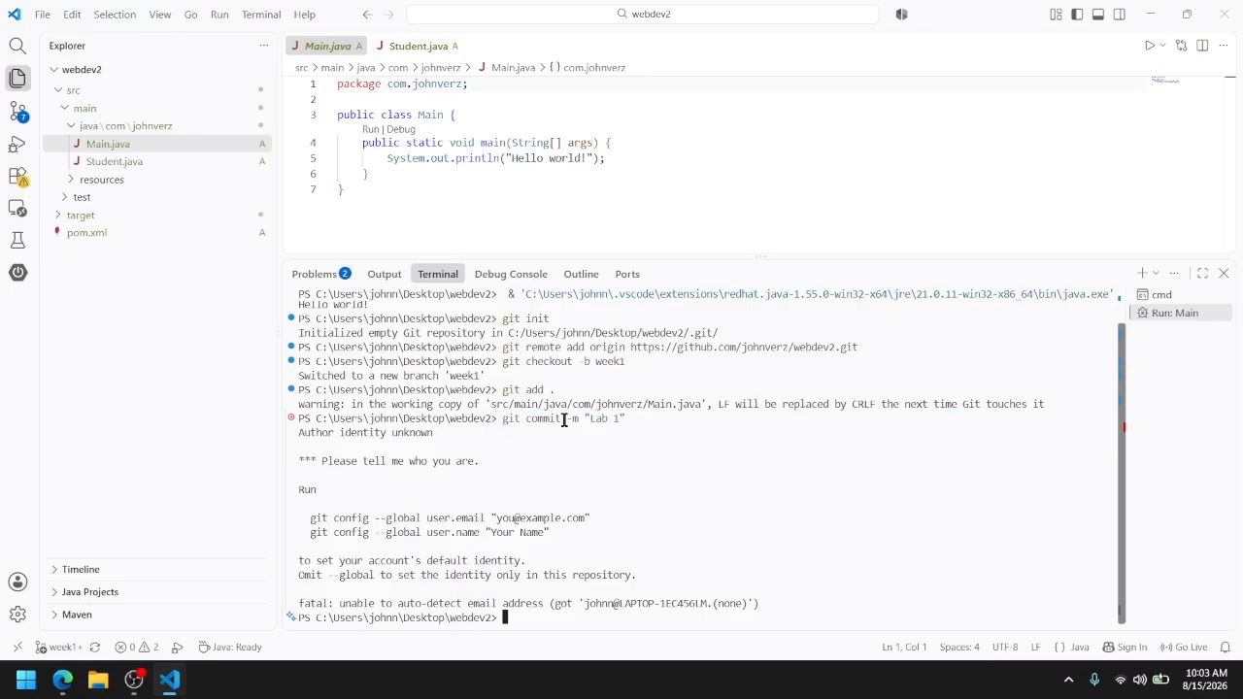
{"action": "left_click_drag", "start_coordinate": [435, 435], "coordinate": [298, 432]}
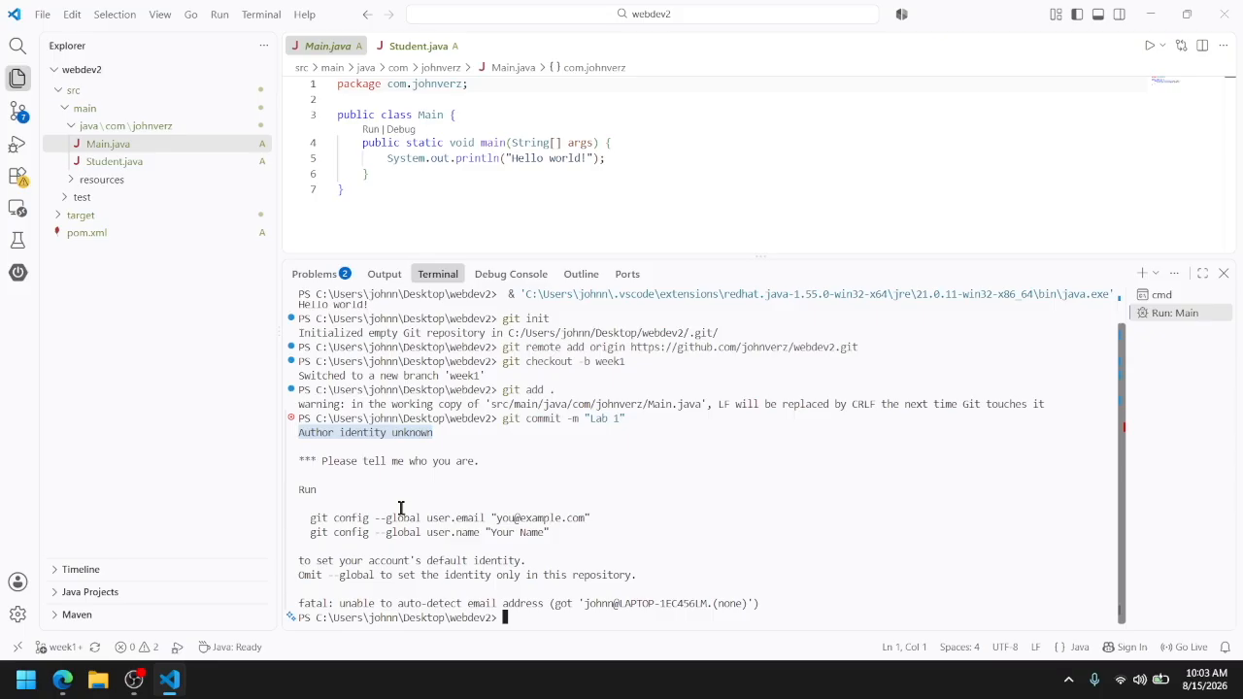
{"action": "left_click_drag", "start_coordinate": [310, 519], "coordinate": [551, 533]}
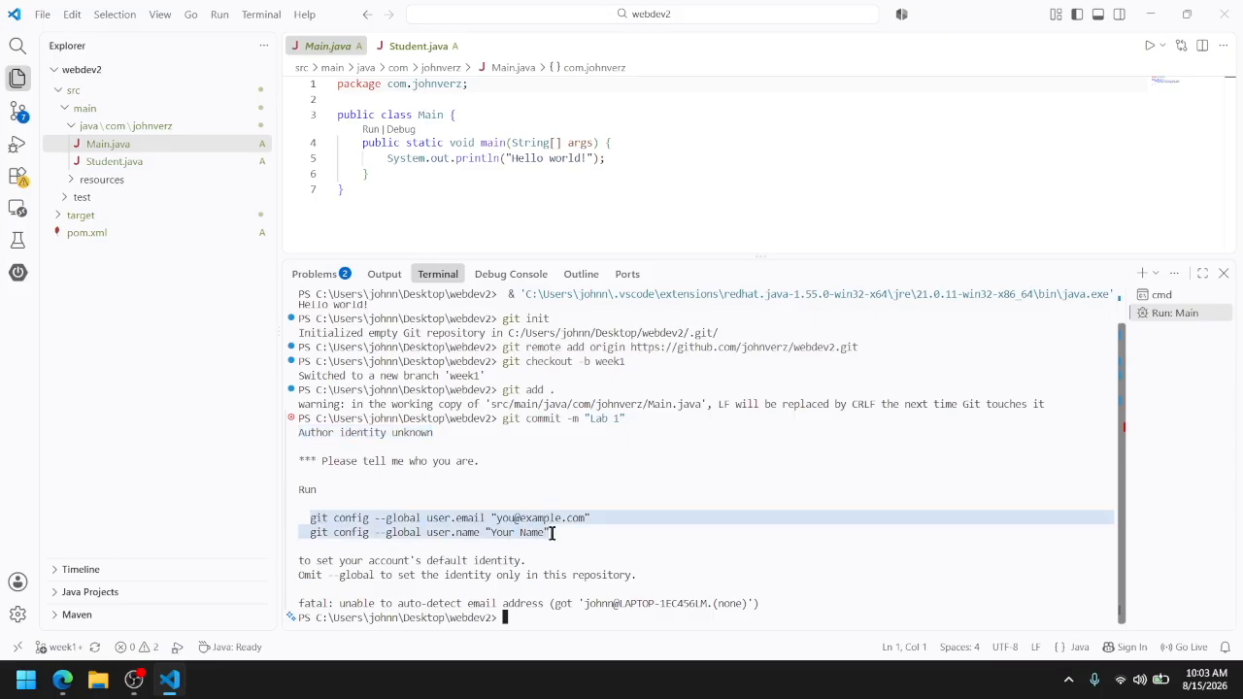
{"action": "left_click", "coordinate": [527, 619]}
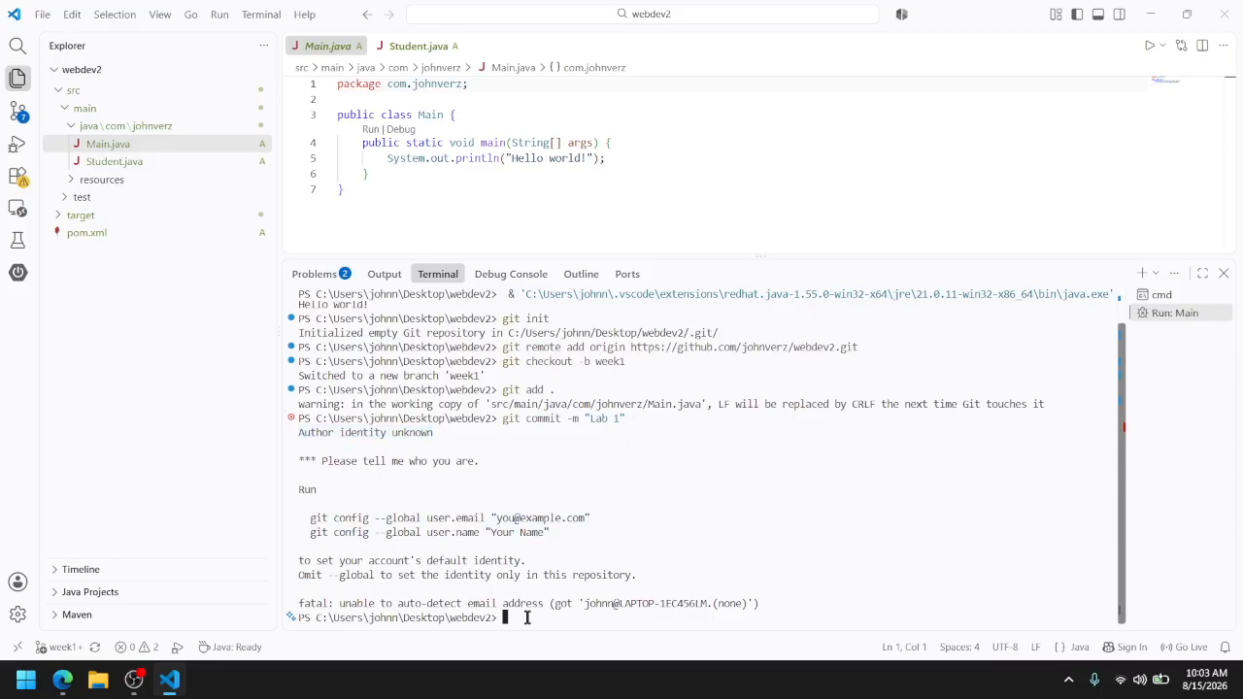
{"action": "type", "text": "git"}
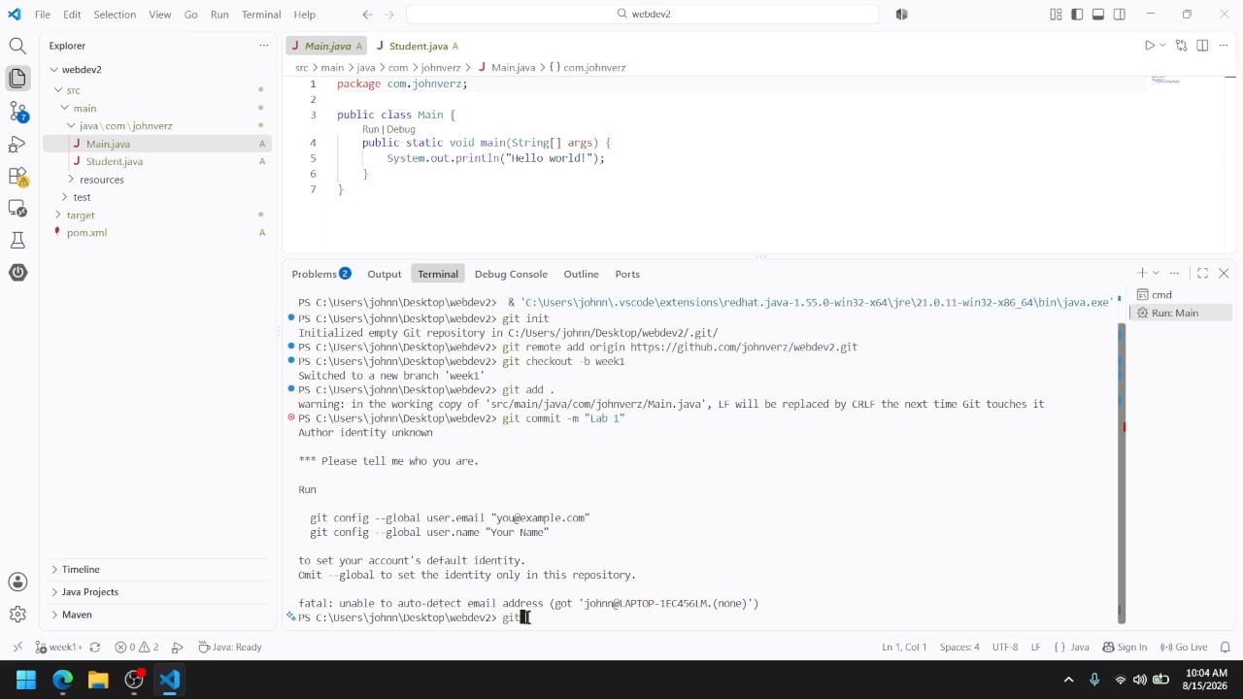
{"action": "type", "text": " config --global user.ema"}
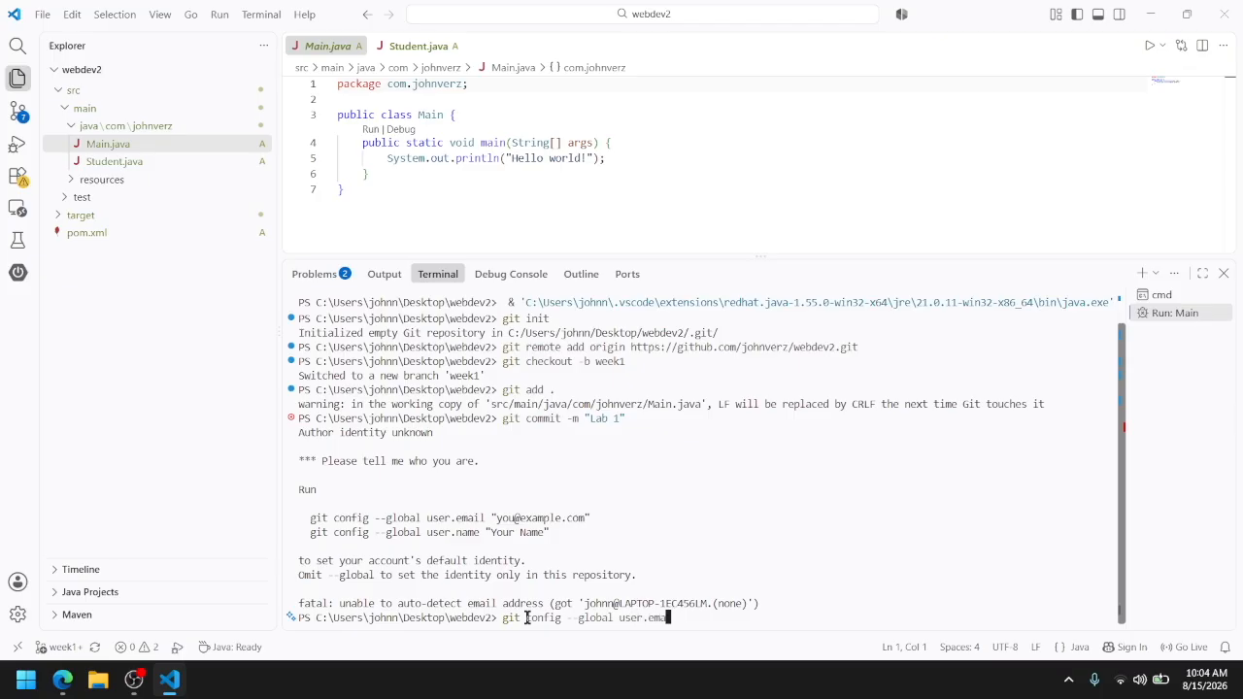
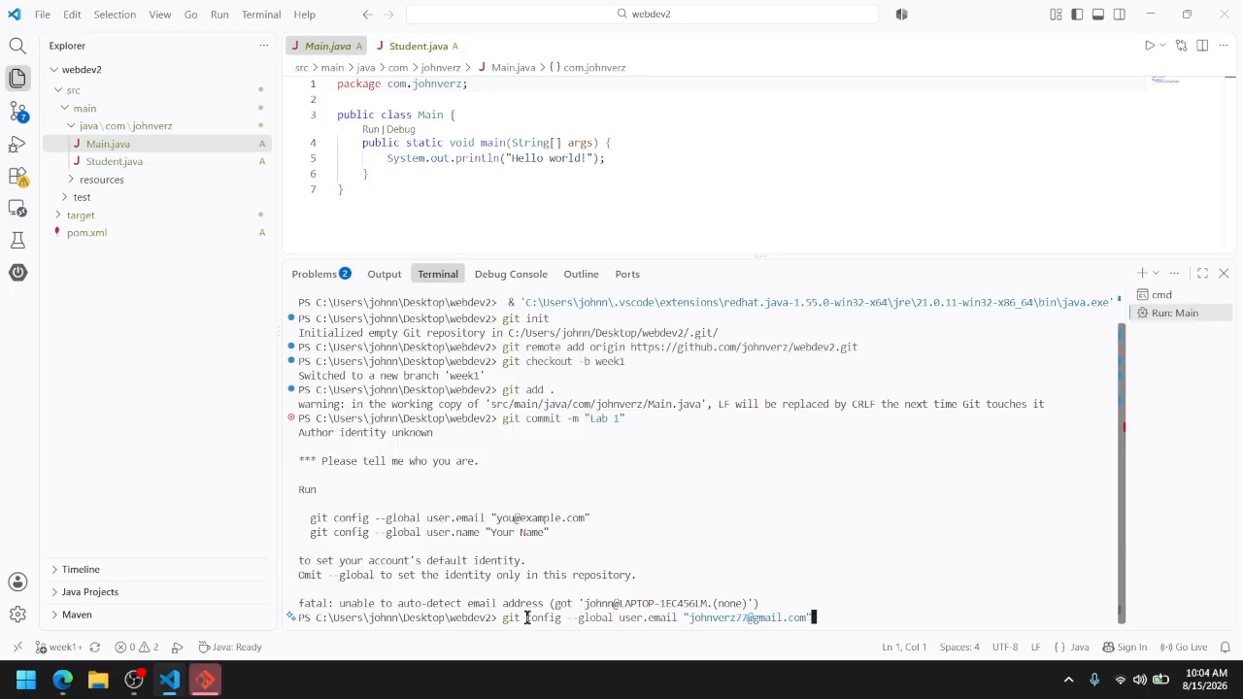
{"action": "key", "text": "Caps_Lock"}
{"action": "key", "text": "Return"}
Set Git's global user.name to the GitHub username with git config, checking the username on the webdev2 repository page in the browser
{"action": "type", "text": "git config --global user.name"}
{"action": "key", "text": "alt+Tab"}
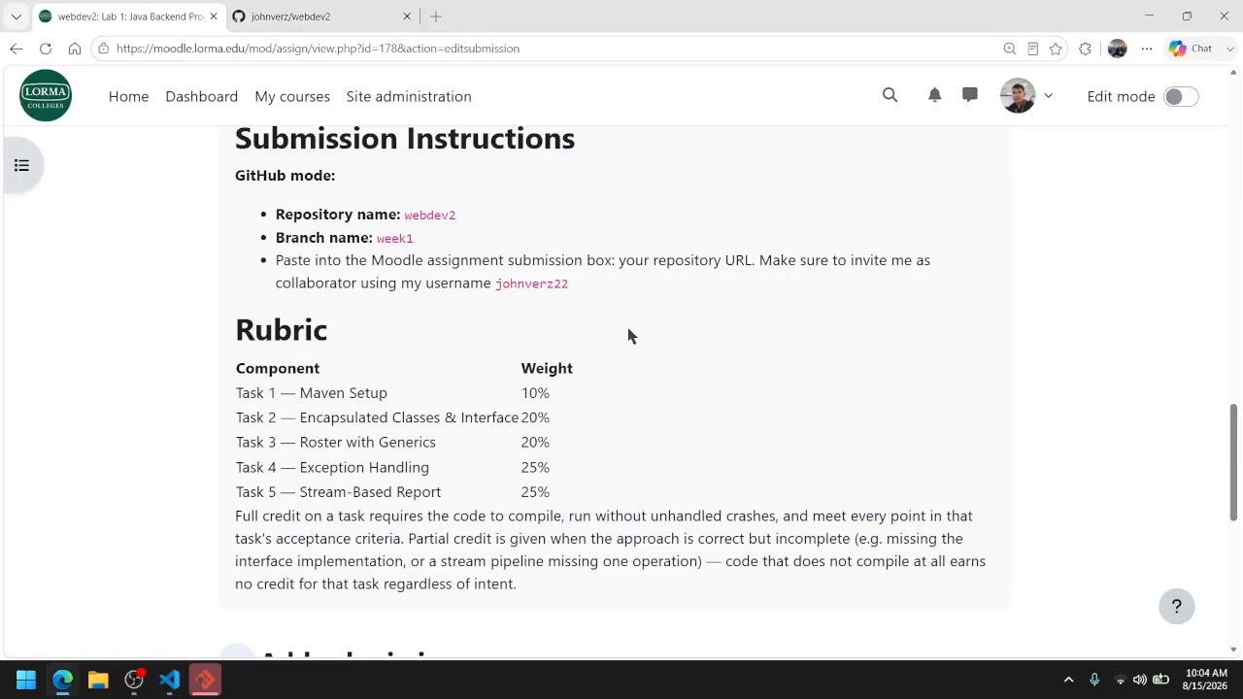
{"action": "left_click", "coordinate": [369, 10]}
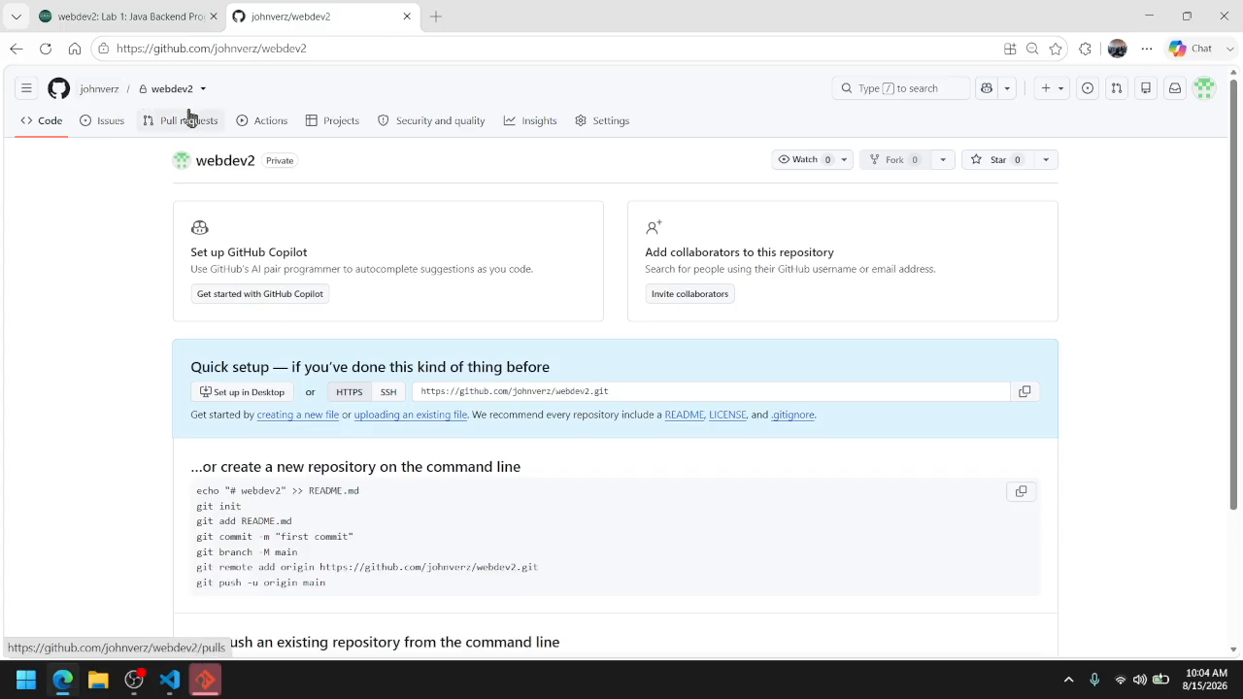
{"action": "key", "text": "ctrl+Tab"}
{"action": "key", "text": "ctrl+Tab"}
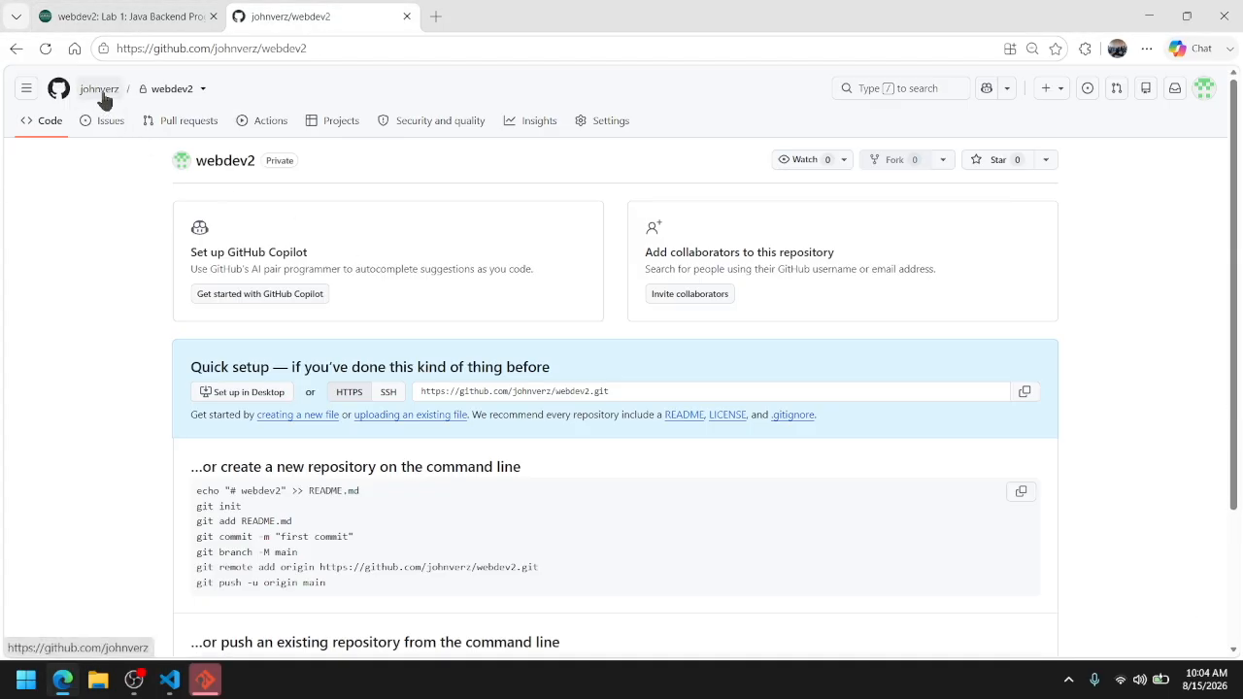
{"action": "key", "text": "alt+Tab"}
{"action": "key", "text": "Tab"}
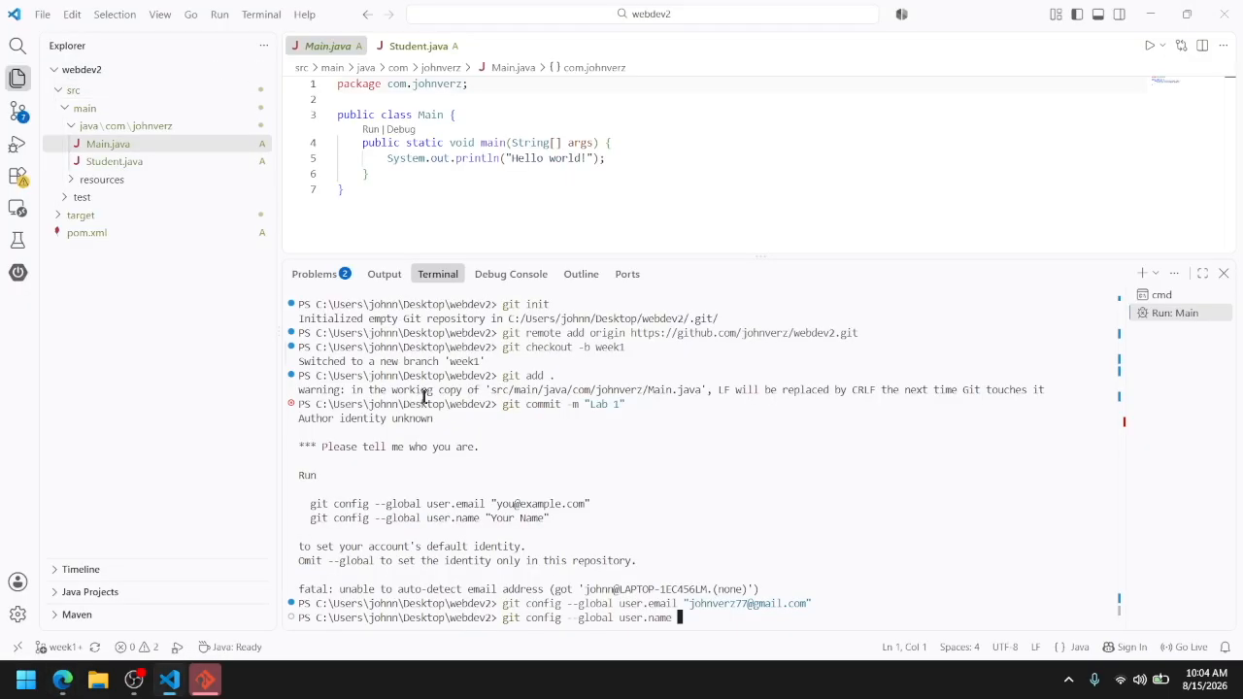
{"action": "type", "text": "\"johnverz\""}
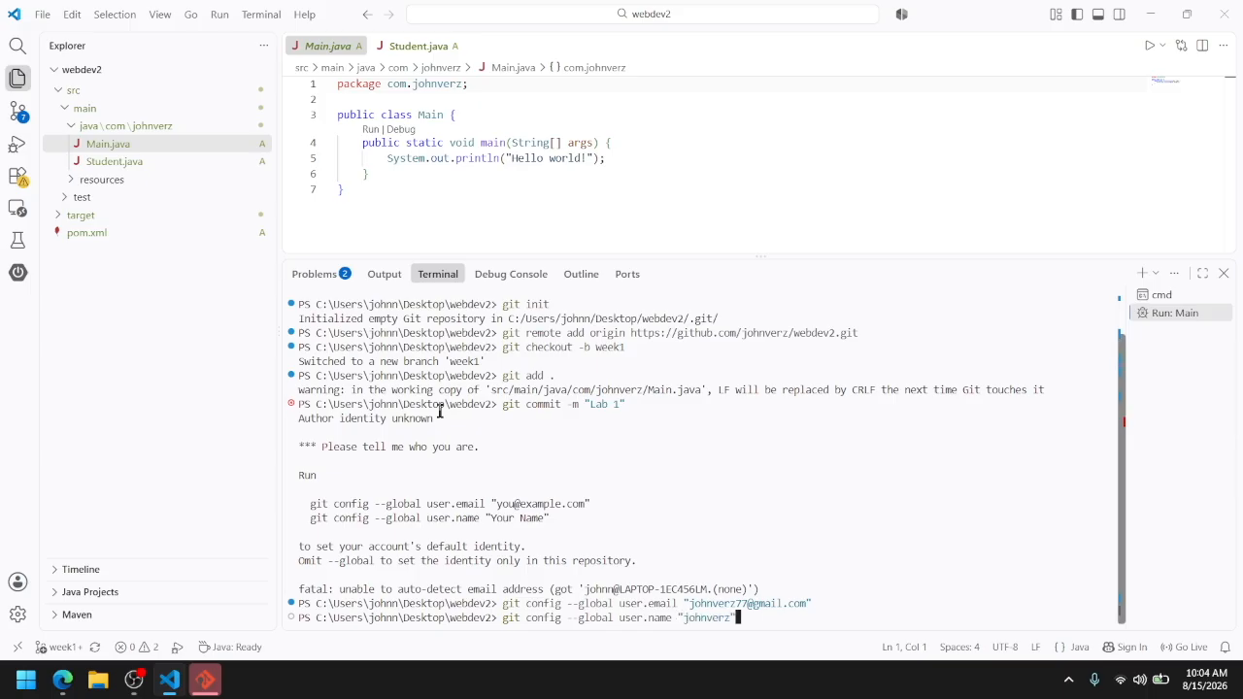
{"action": "key", "text": "Return"}
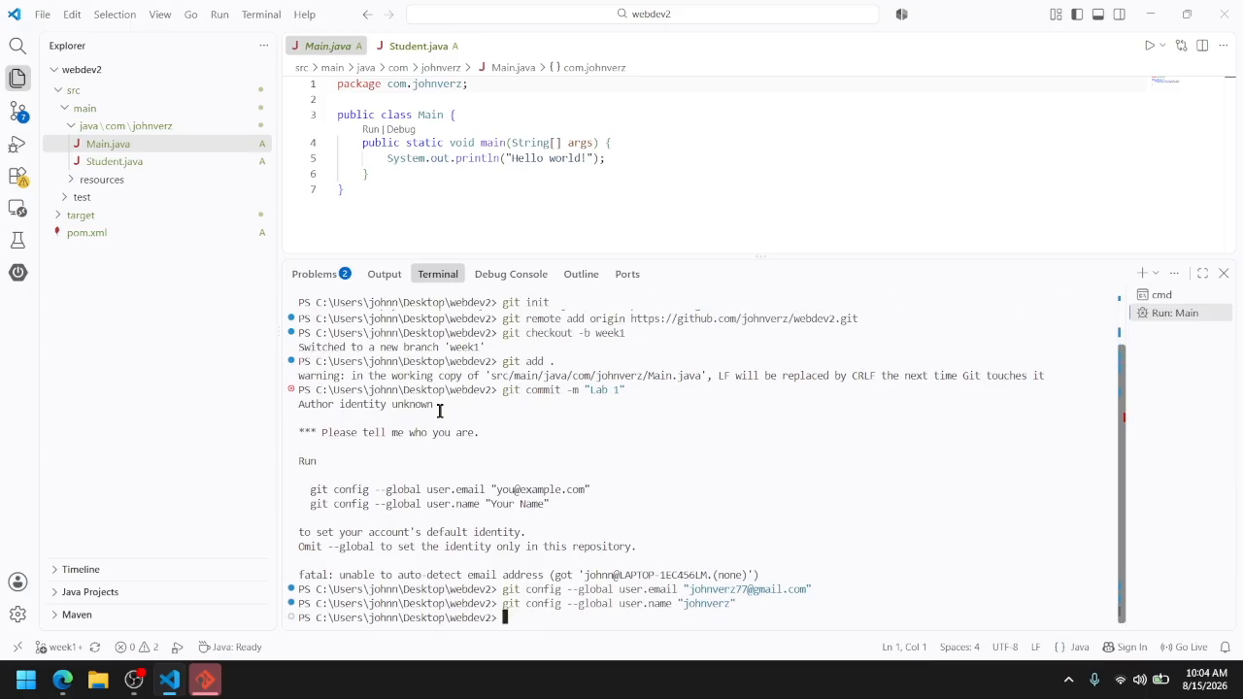
Rerun the commit of the staged files with the message "Lab 1"
{"action": "key", "text": "Up"}
{"action": "key", "text": "Up"}
{"action": "key", "text": "Up"}
{"action": "left_click_drag", "start_coordinate": [435, 404], "coordinate": [282, 398]}
{"action": "left_click", "coordinate": [649, 616]}
{"action": "key", "text": "Return"}
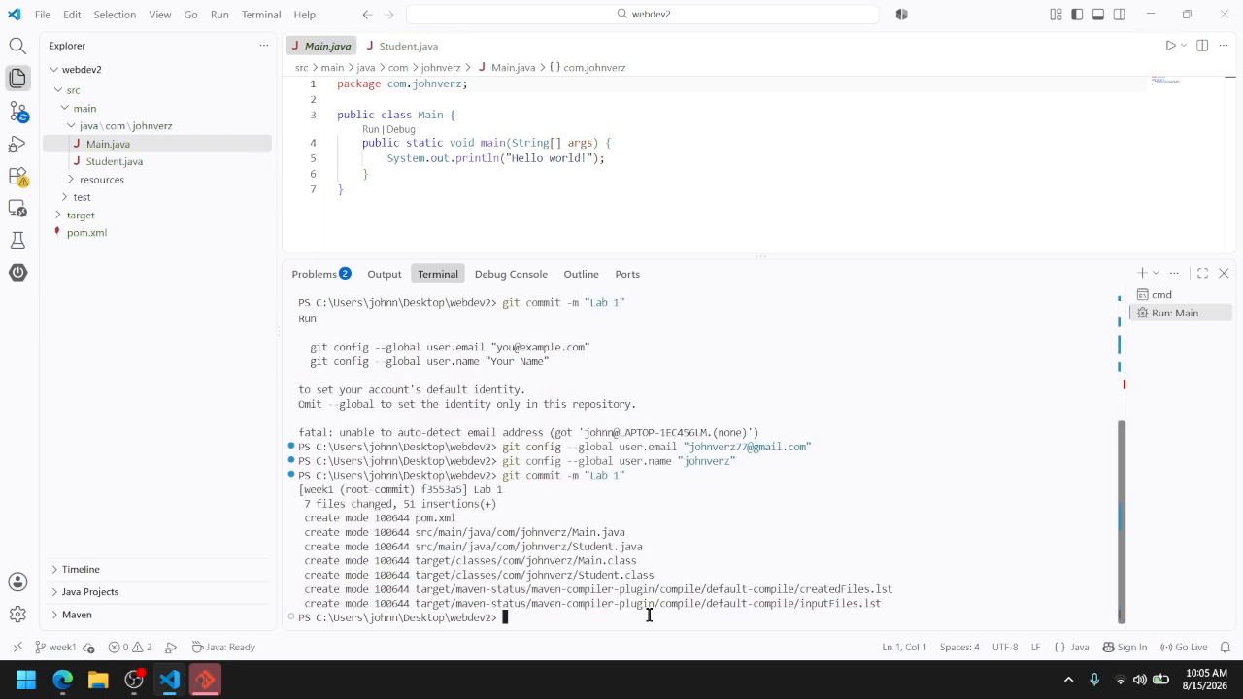
Push the week1 branch to the origin remote with git push origin week1
{"action": "type", "text": "git push origin week1"}
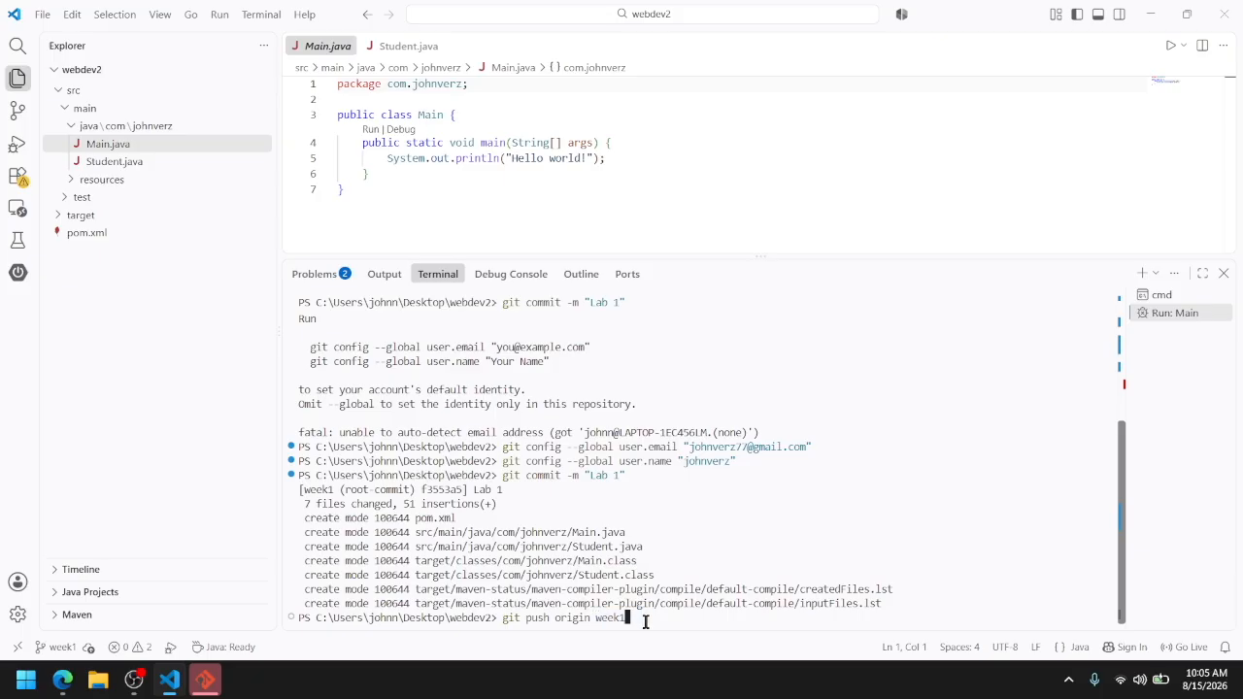
{"action": "key", "text": "Return"}
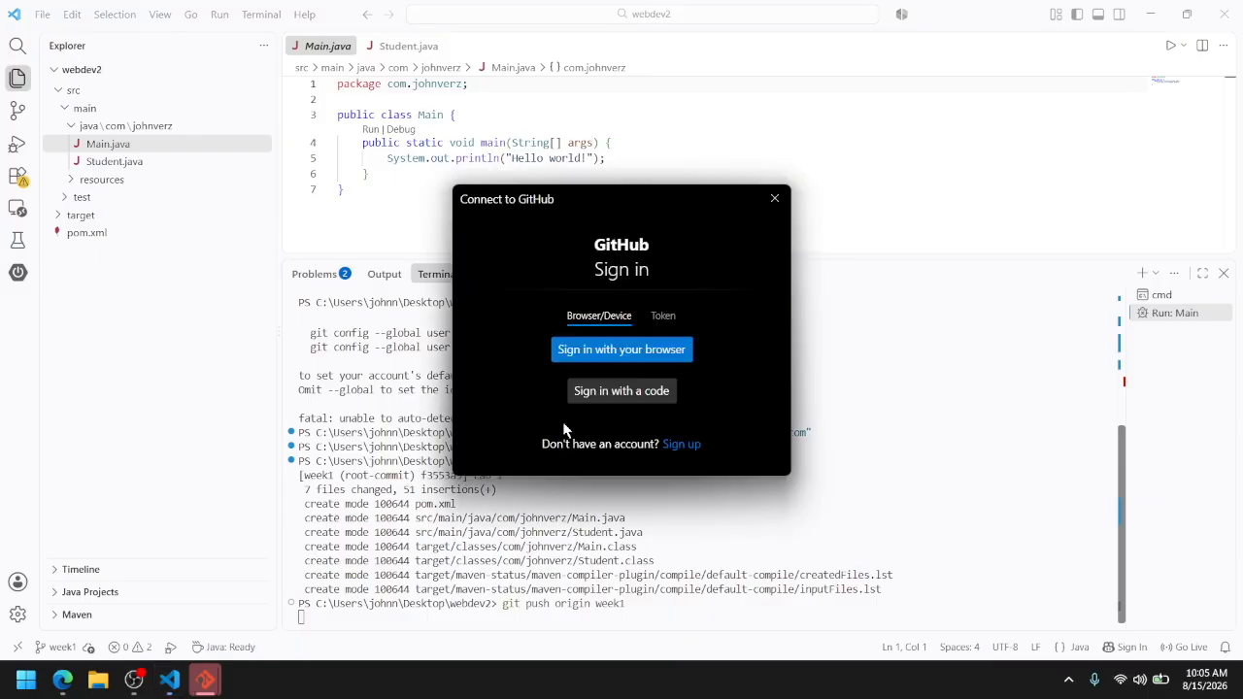
Sign in to GitHub through the browser, authorize Git Credential Manager for the account, and close the authentication tab
{"action": "mouse_move", "coordinate": [629, 190]}
{"action": "left_mouse_down"}
{"action": "mouse_move", "coordinate": [629, 220]}
{"action": "mouse_move", "coordinate": [674, 206]}
{"action": "mouse_move", "coordinate": [668, 183]}
{"action": "mouse_move", "coordinate": [637, 174]}
{"action": "left_mouse_up"}
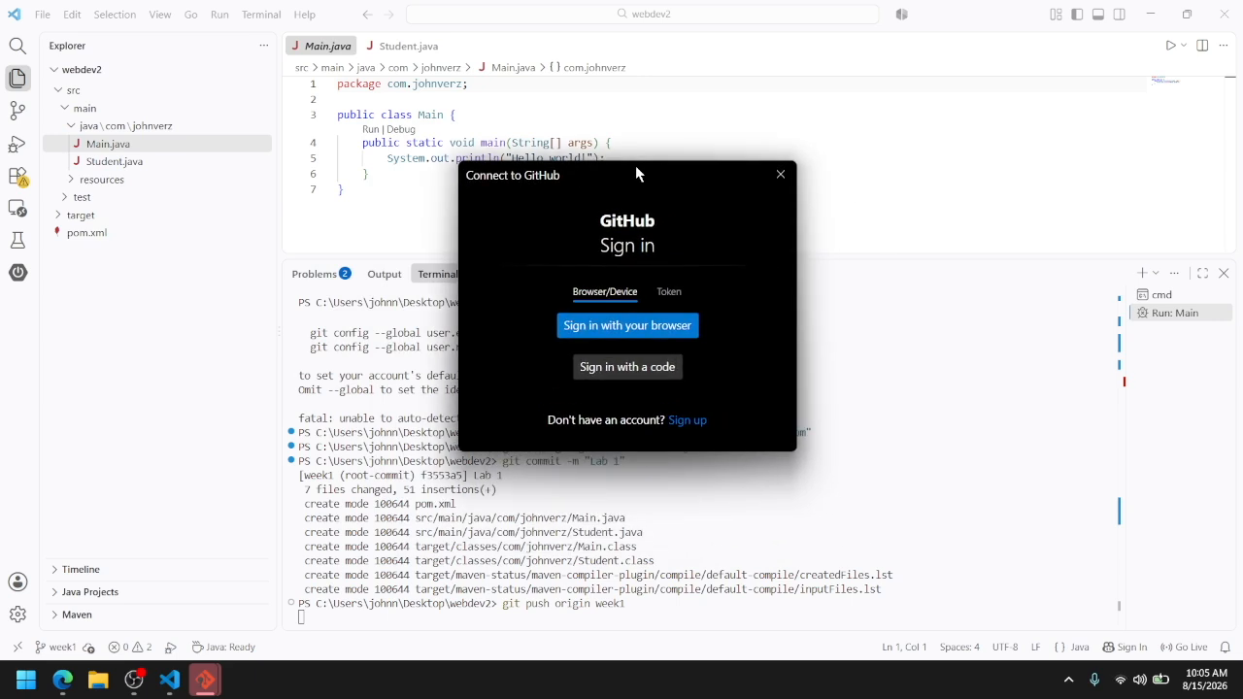
{"action": "left_click", "coordinate": [612, 326]}
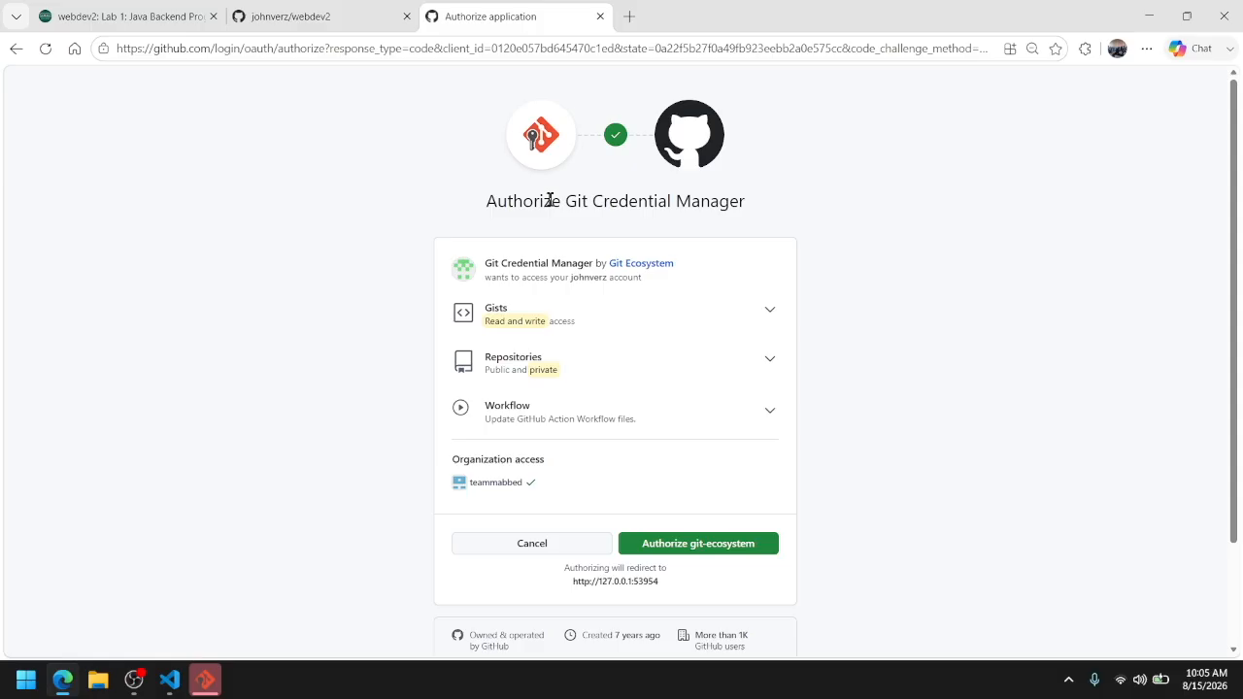
{"action": "left_click", "coordinate": [644, 551]}
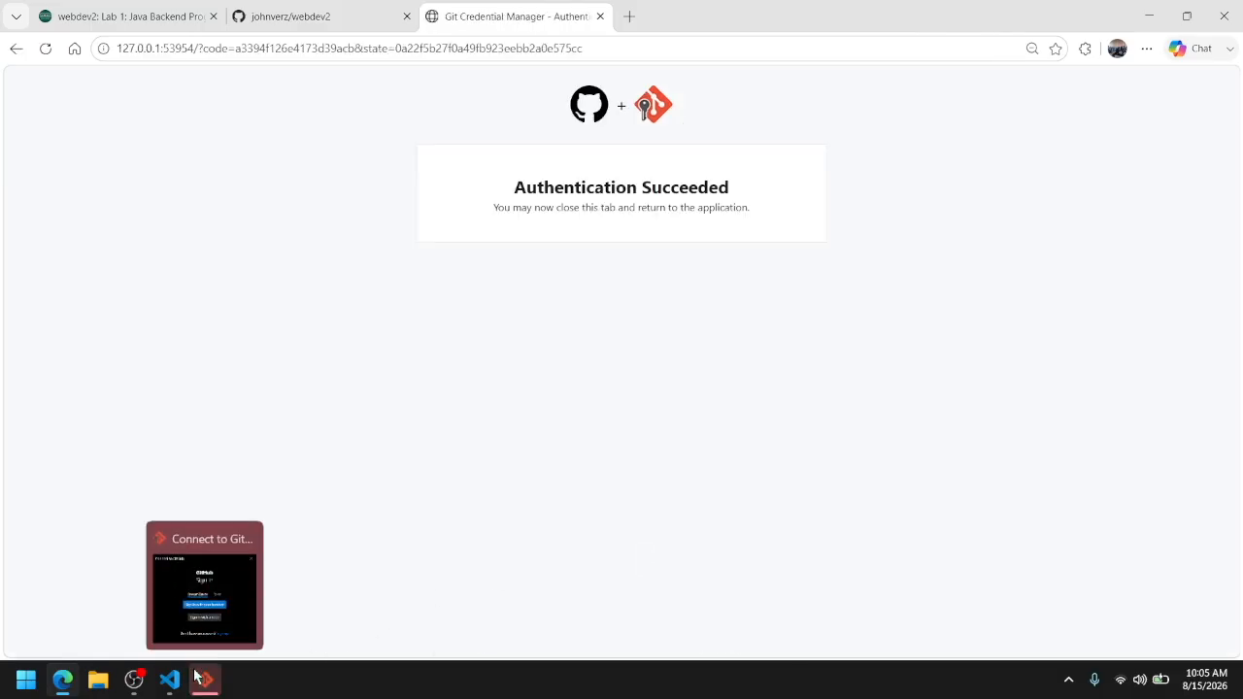
{"action": "left_click", "coordinate": [205, 606]}
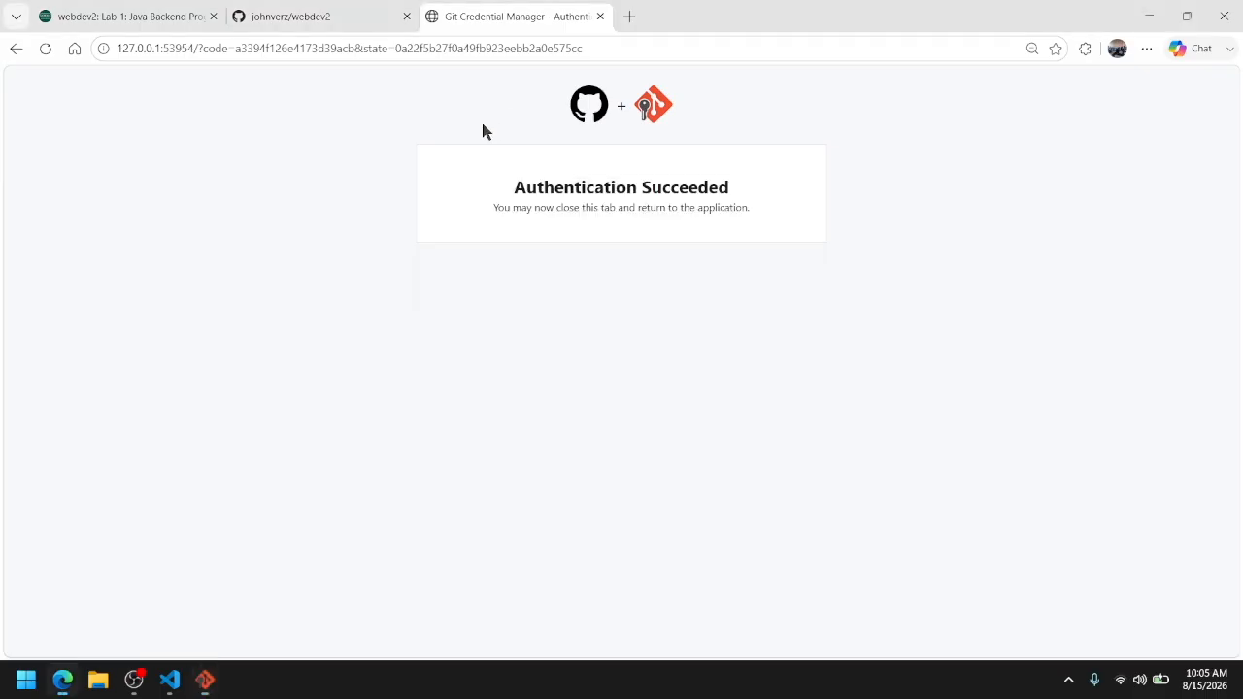
{"action": "left_click", "coordinate": [600, 17]}
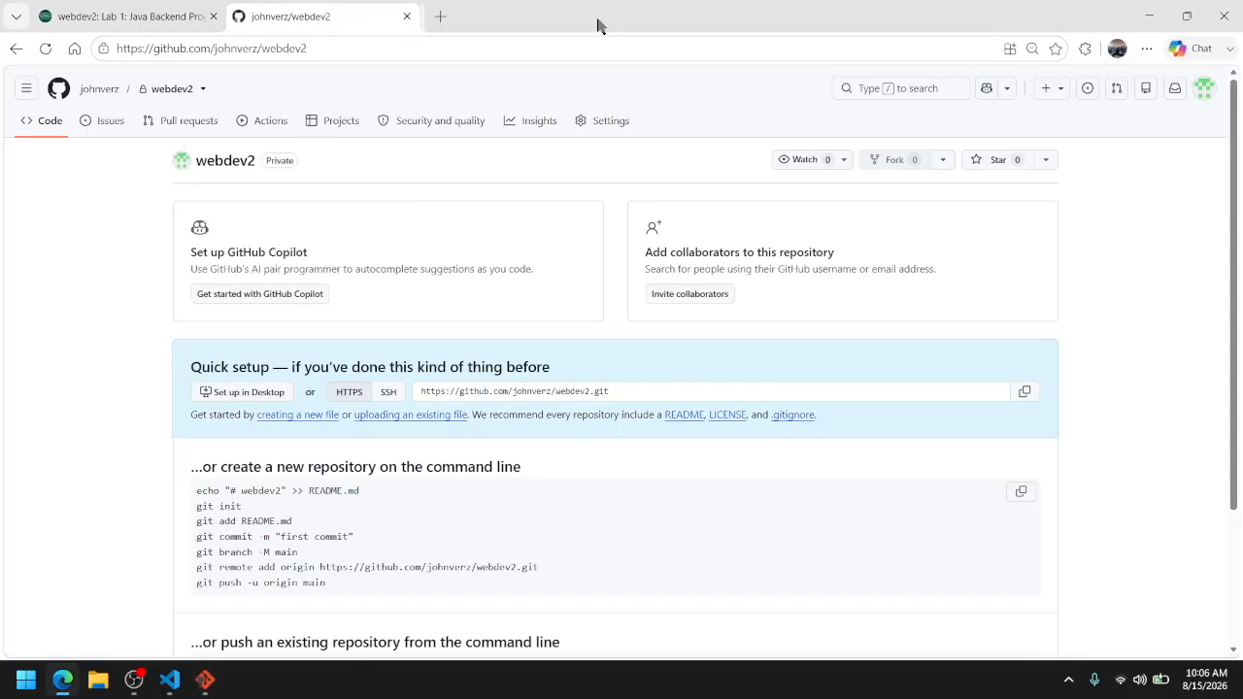
Complete the remaining Connect to GitHub sign-in through the browser and return to VS Code to review the push output
{"action": "left_click", "coordinate": [205, 680]}
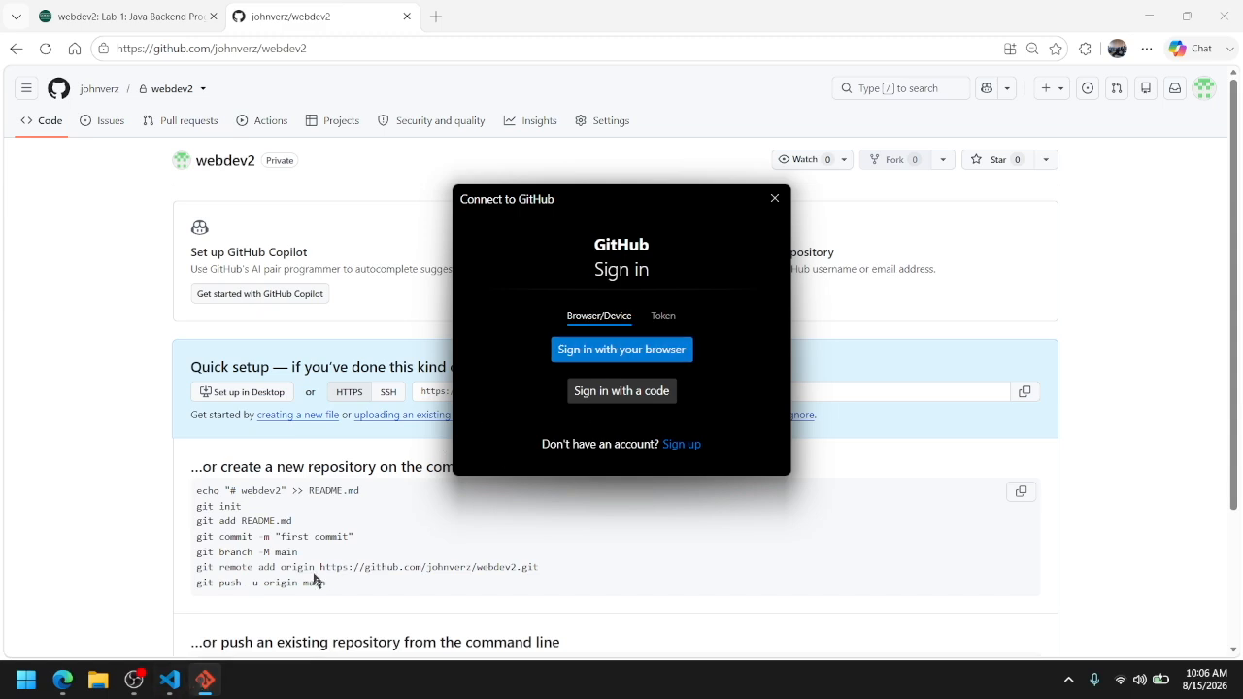
{"action": "left_click", "coordinate": [169, 680]}
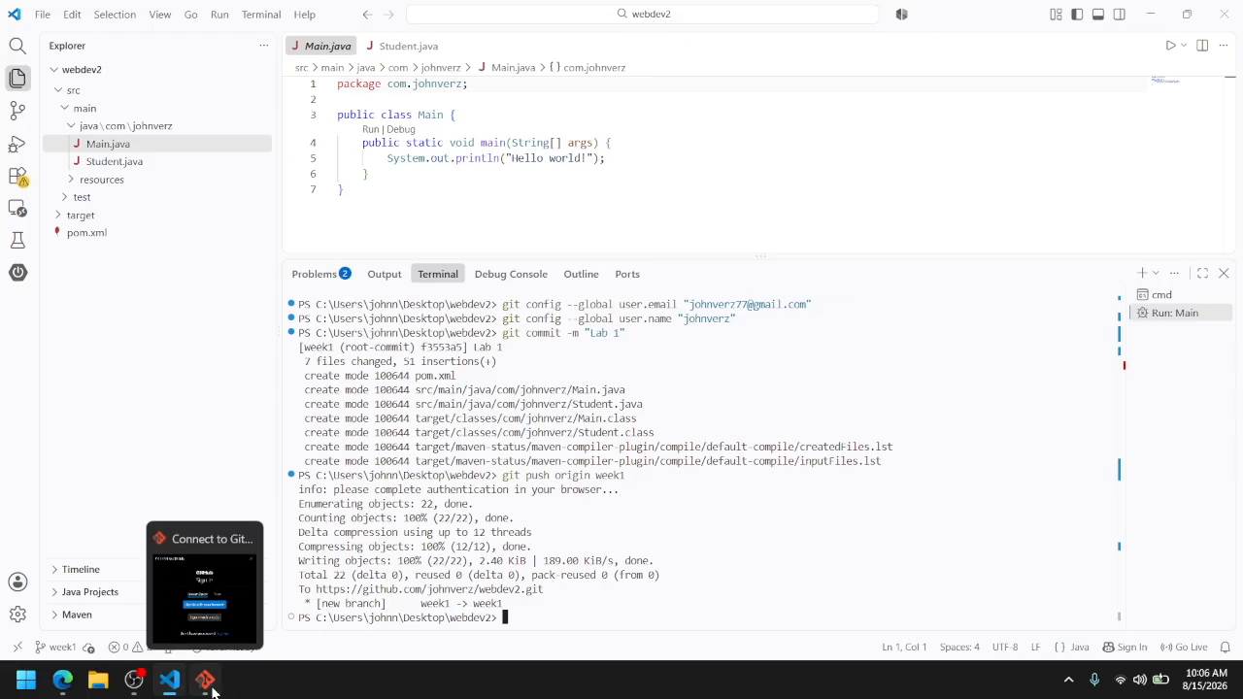
{"action": "left_click", "coordinate": [205, 680]}
{"action": "left_click", "coordinate": [587, 350]}
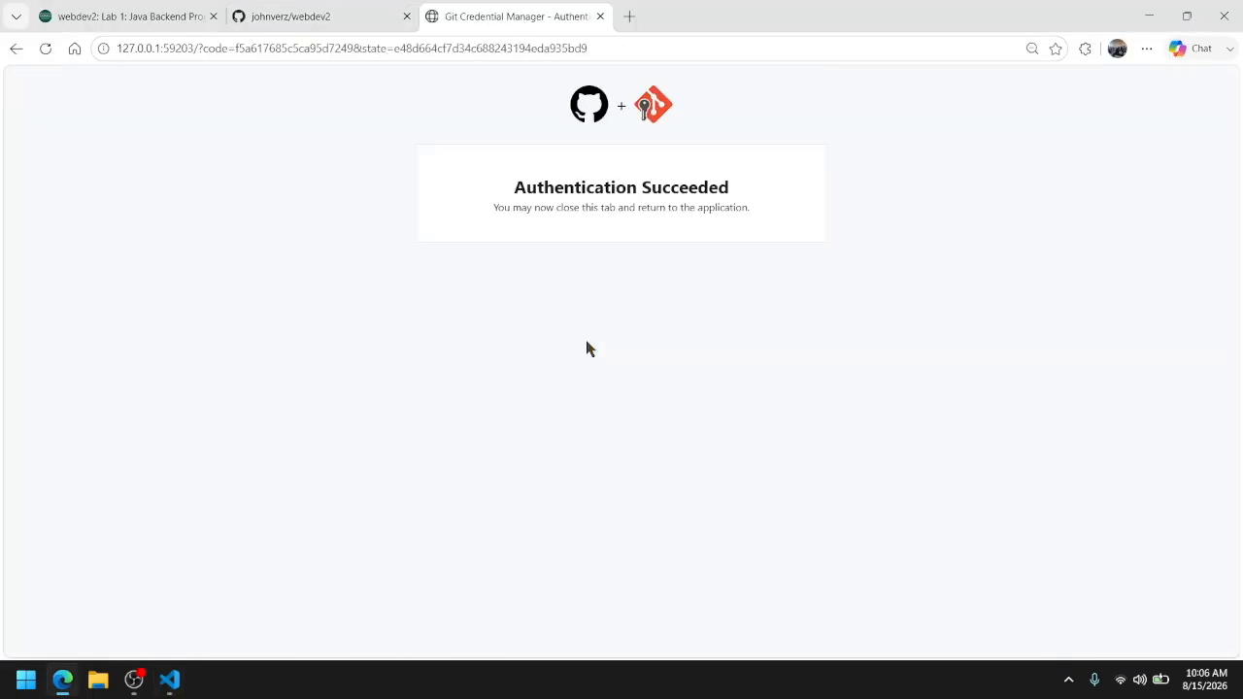
{"action": "left_click", "coordinate": [171, 691]}
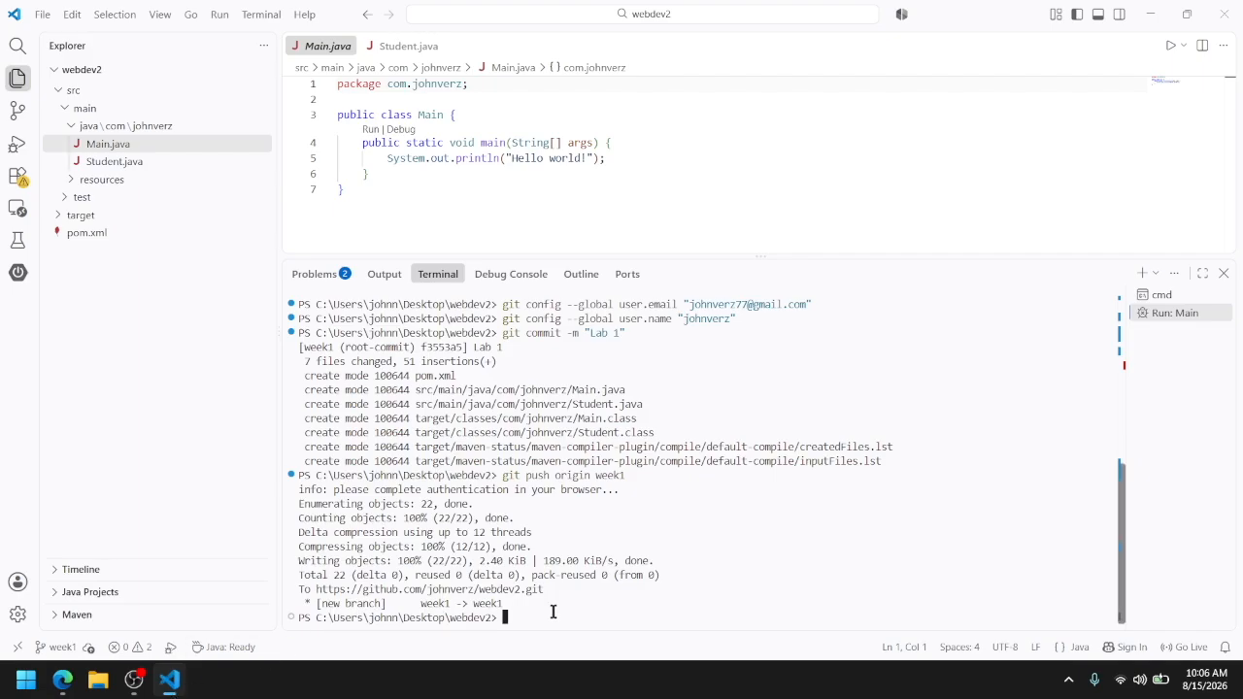
{"action": "left_click_drag", "start_coordinate": [526, 602], "coordinate": [301, 491]}
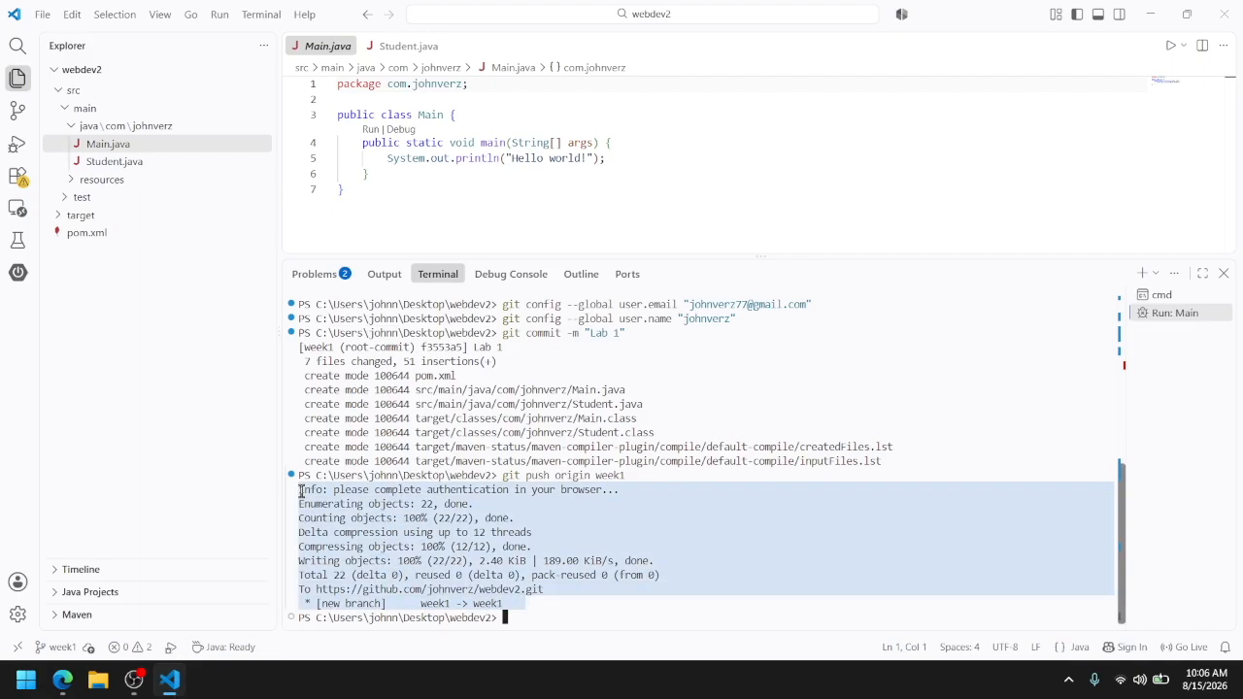
Switch to the browser, reload the webdev2 repository page on GitHub, and view the week1 branch and the branch list
{"action": "key", "text": "alt+Tab"}
{"action": "left_click", "coordinate": [338, 8]}
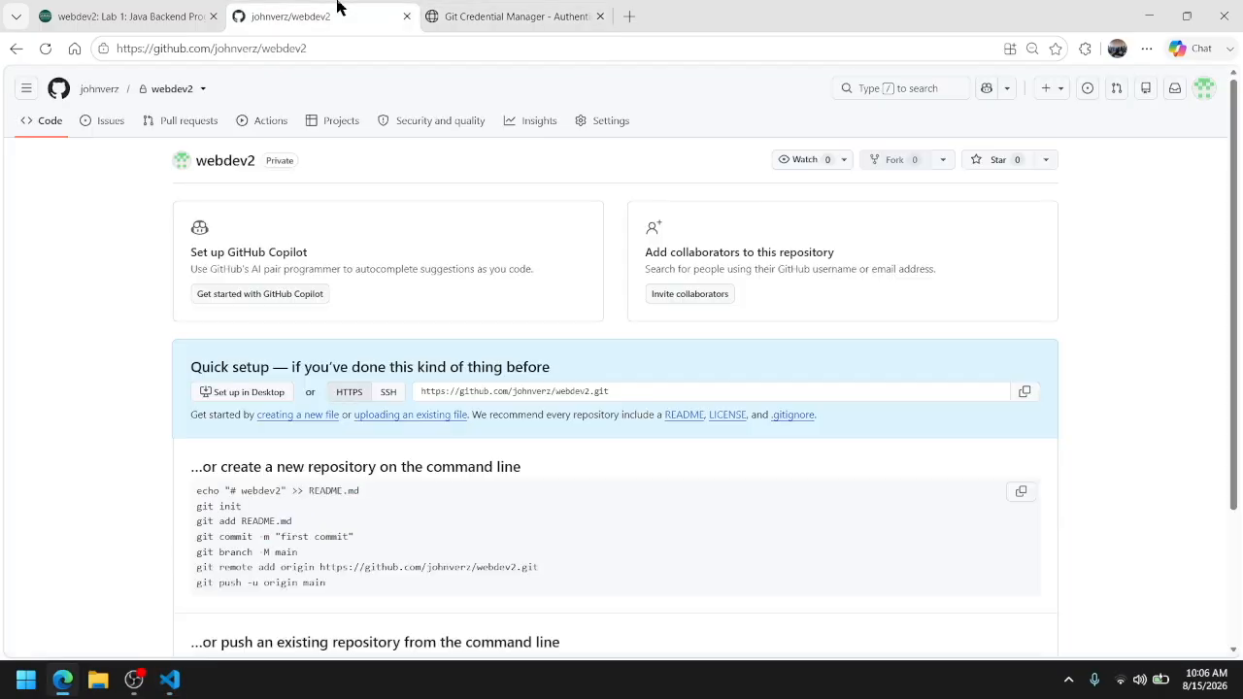
{"action": "left_click", "coordinate": [46, 49]}
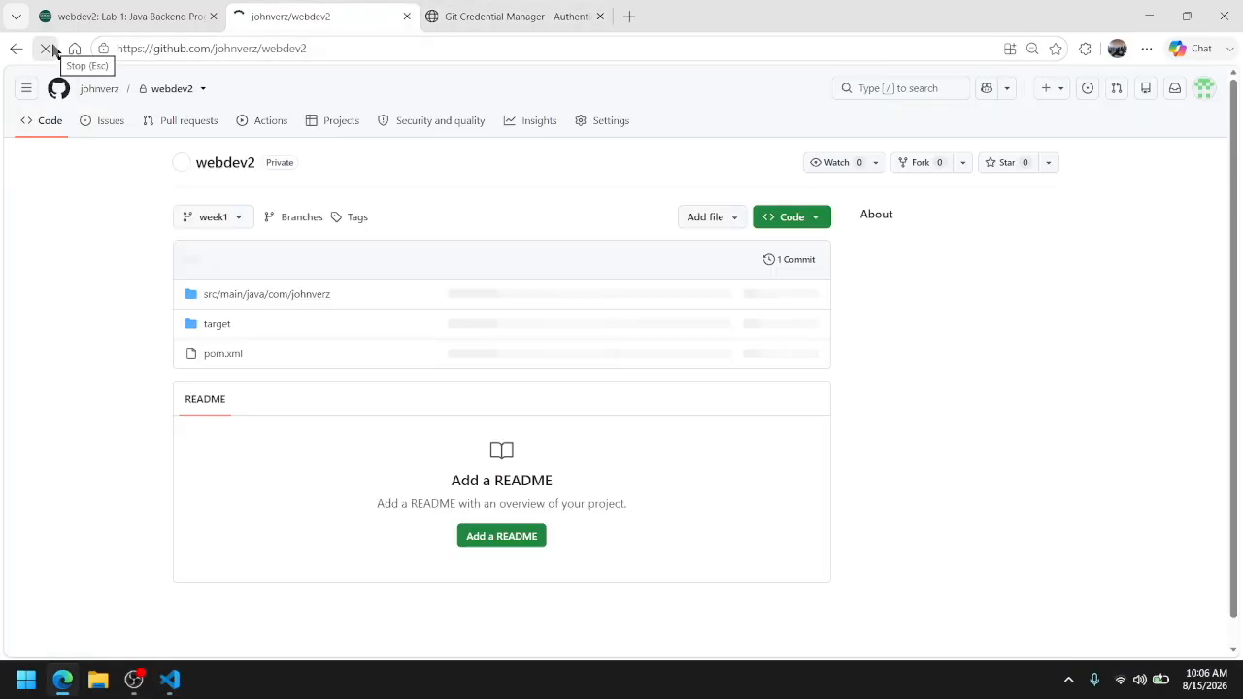
{"action": "left_click", "coordinate": [231, 219]}
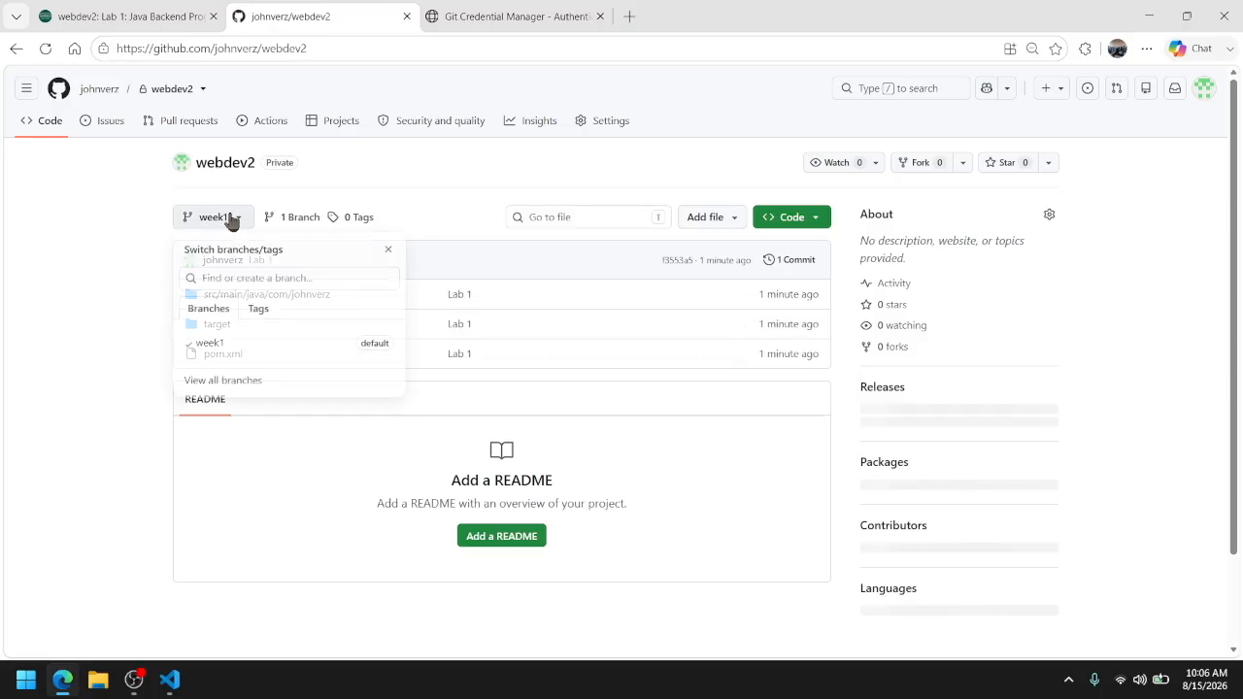
{"action": "left_click", "coordinate": [217, 345]}
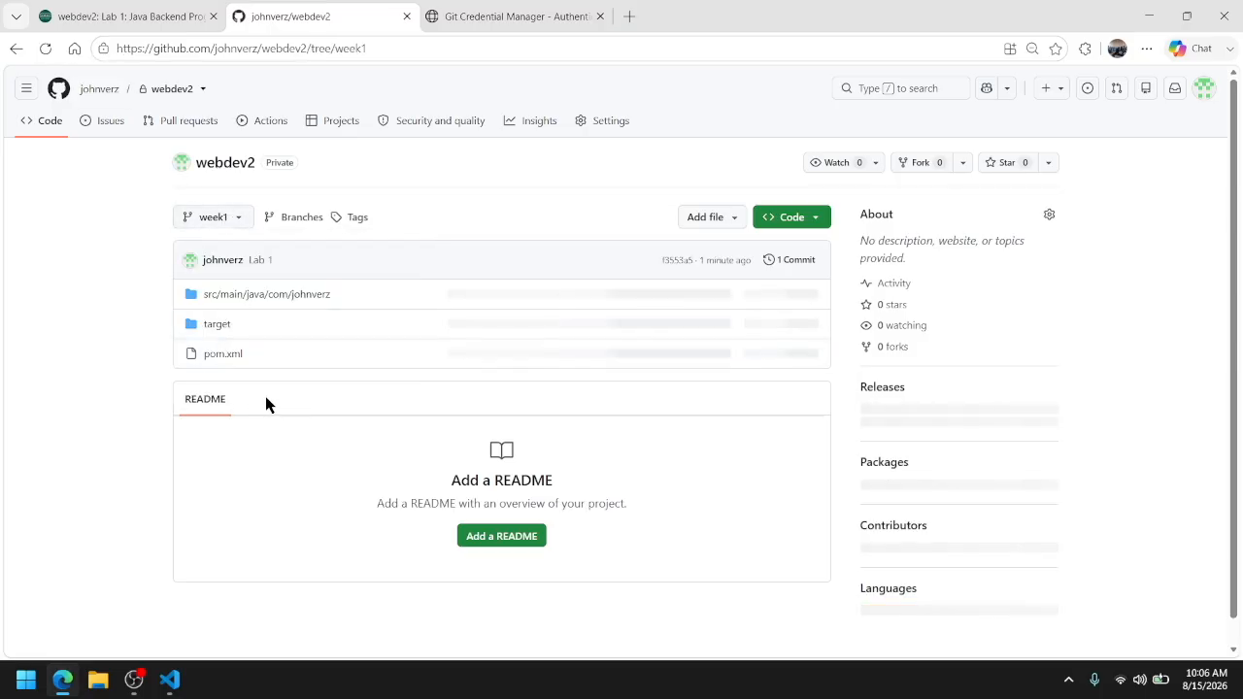
{"action": "left_click", "coordinate": [233, 223]}
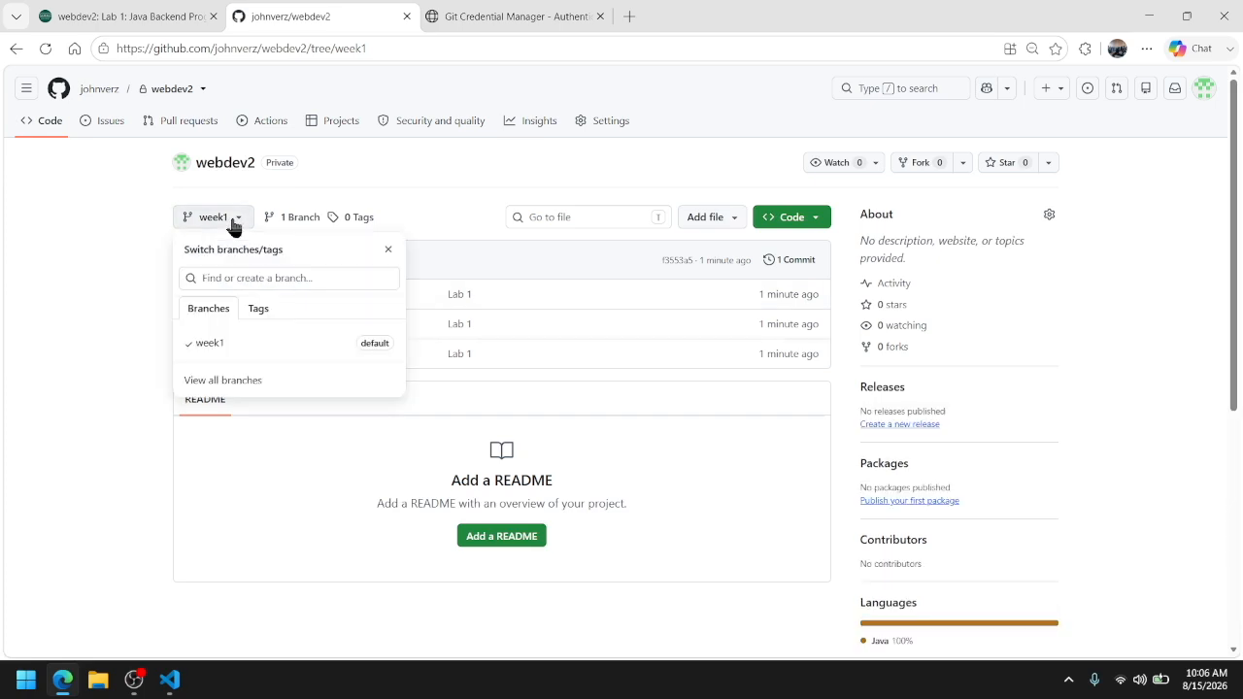
View the full branch list of the webdev2 repository and review the push output in VS Code
{"action": "left_click", "coordinate": [219, 381]}
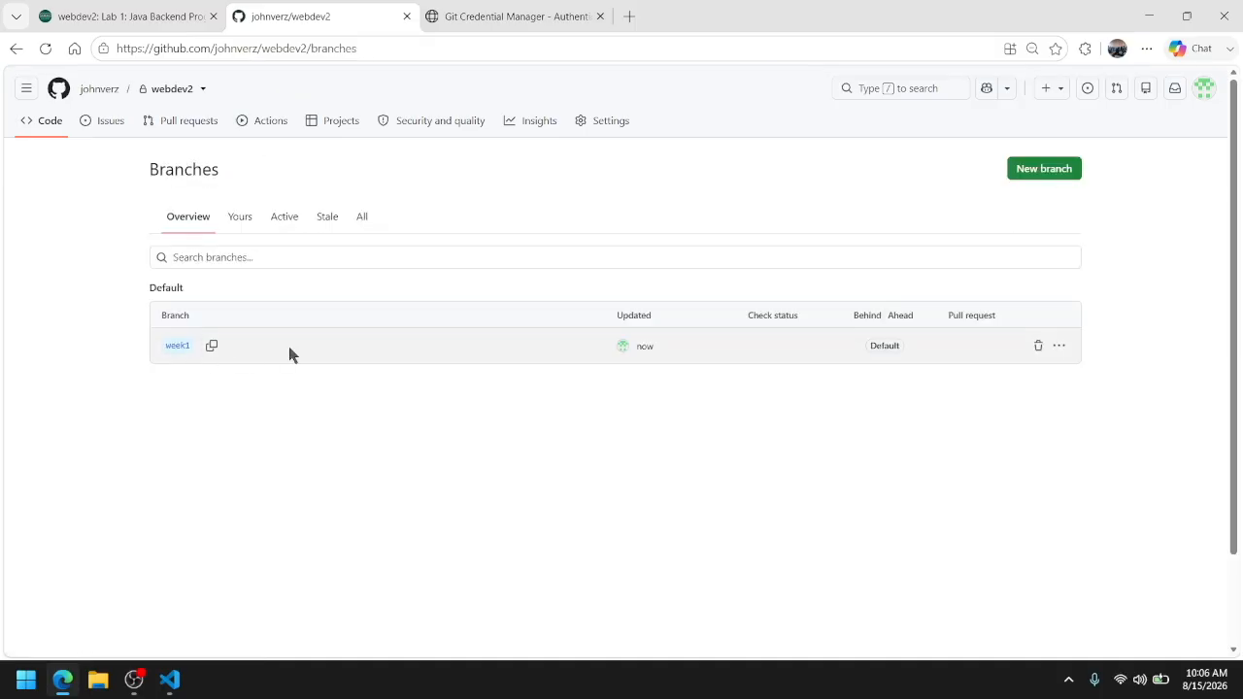
{"action": "left_click", "coordinate": [435, 8]}
{"action": "left_click", "coordinate": [347, 8]}
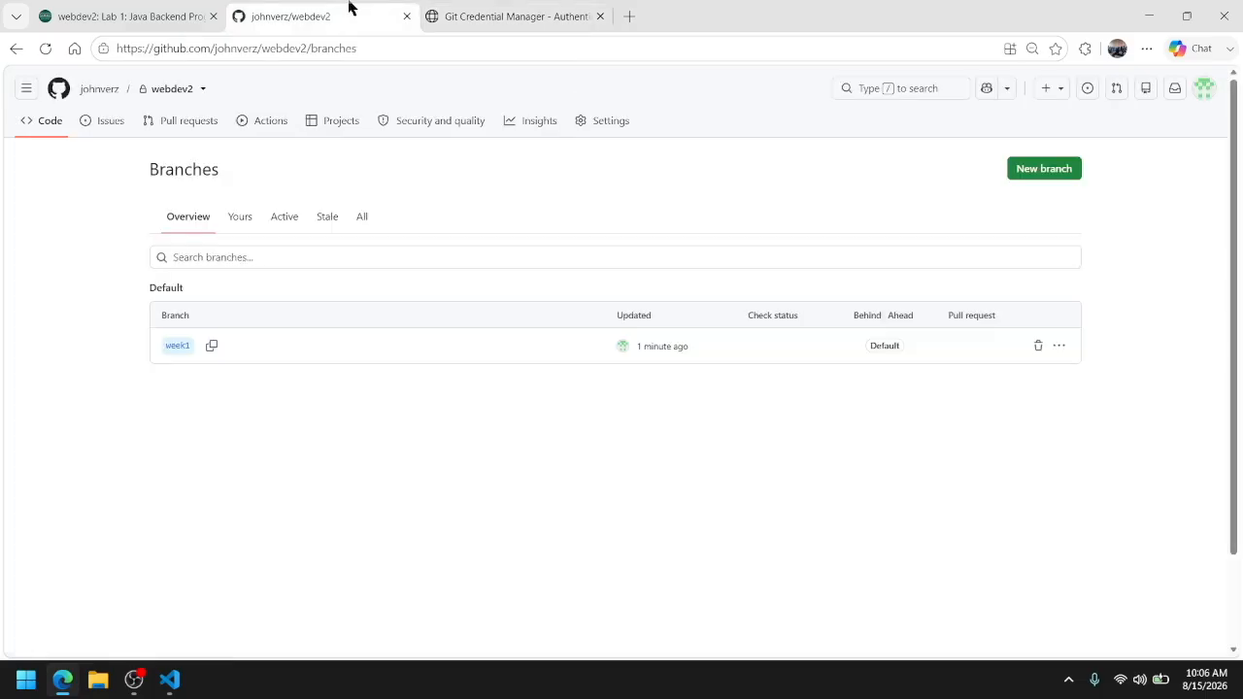
{"action": "left_click", "coordinate": [167, 685]}
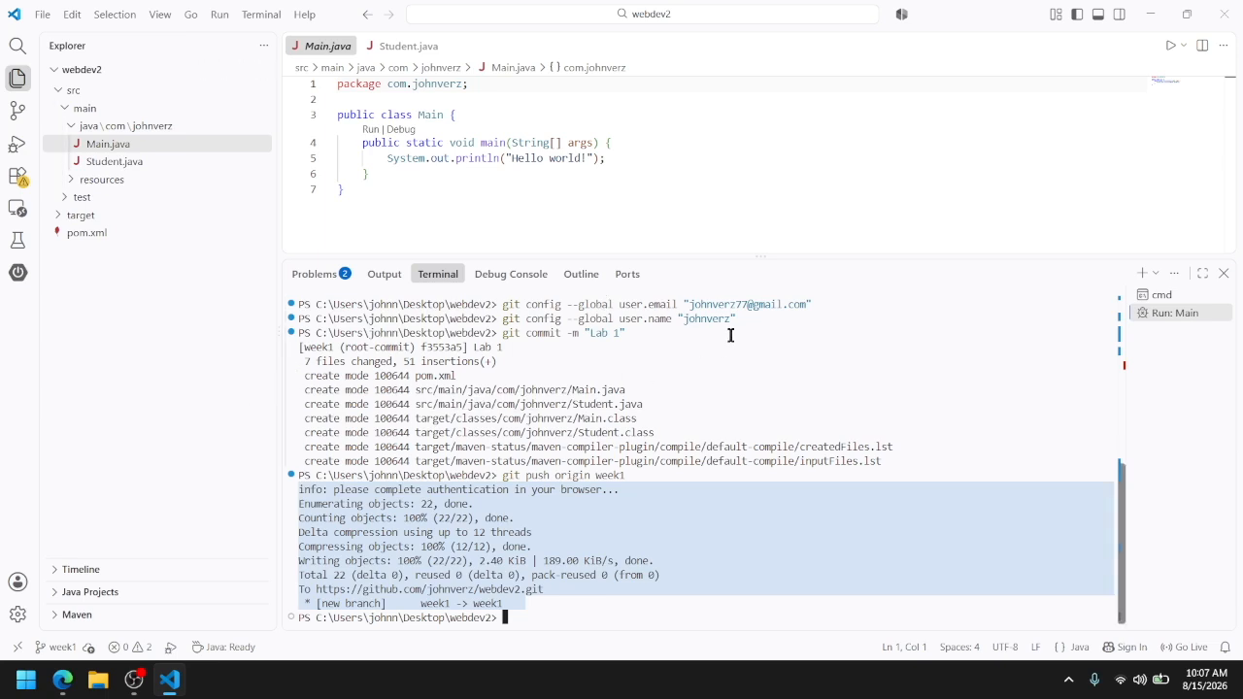
Switch to the browser and copy the HTTPS clone URL from the webdev2 repository's main page
{"action": "left_click", "coordinate": [70, 682]}
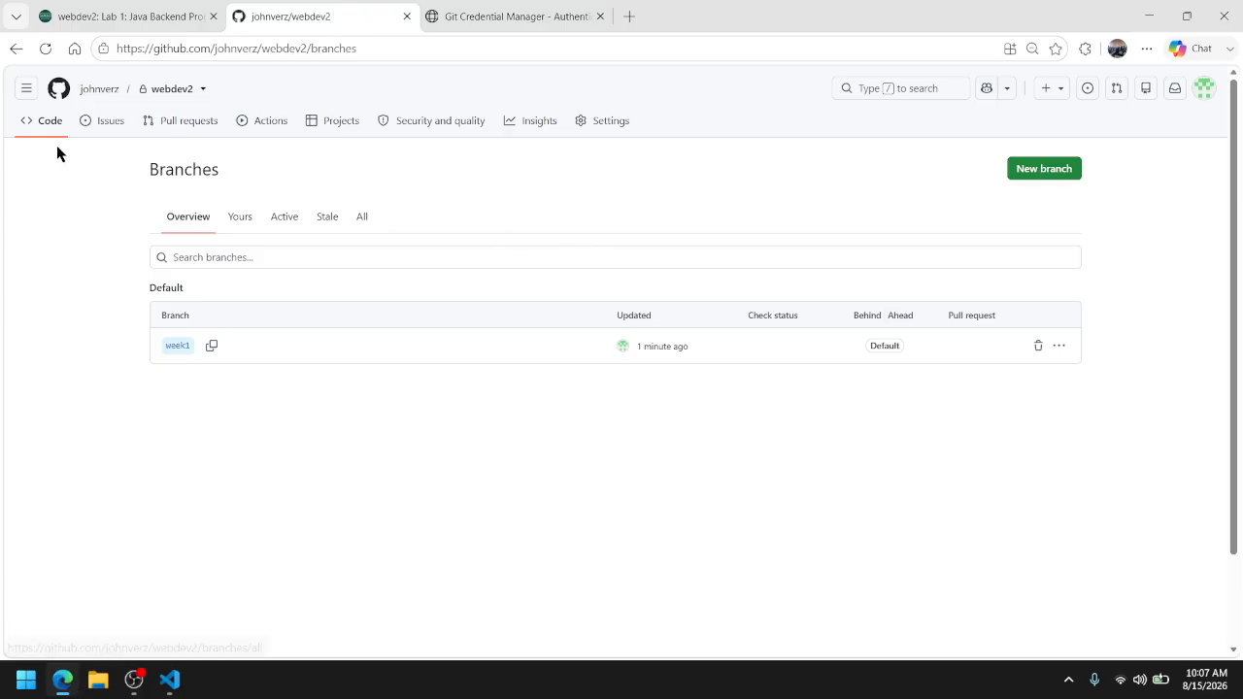
{"action": "left_click", "coordinate": [48, 127]}
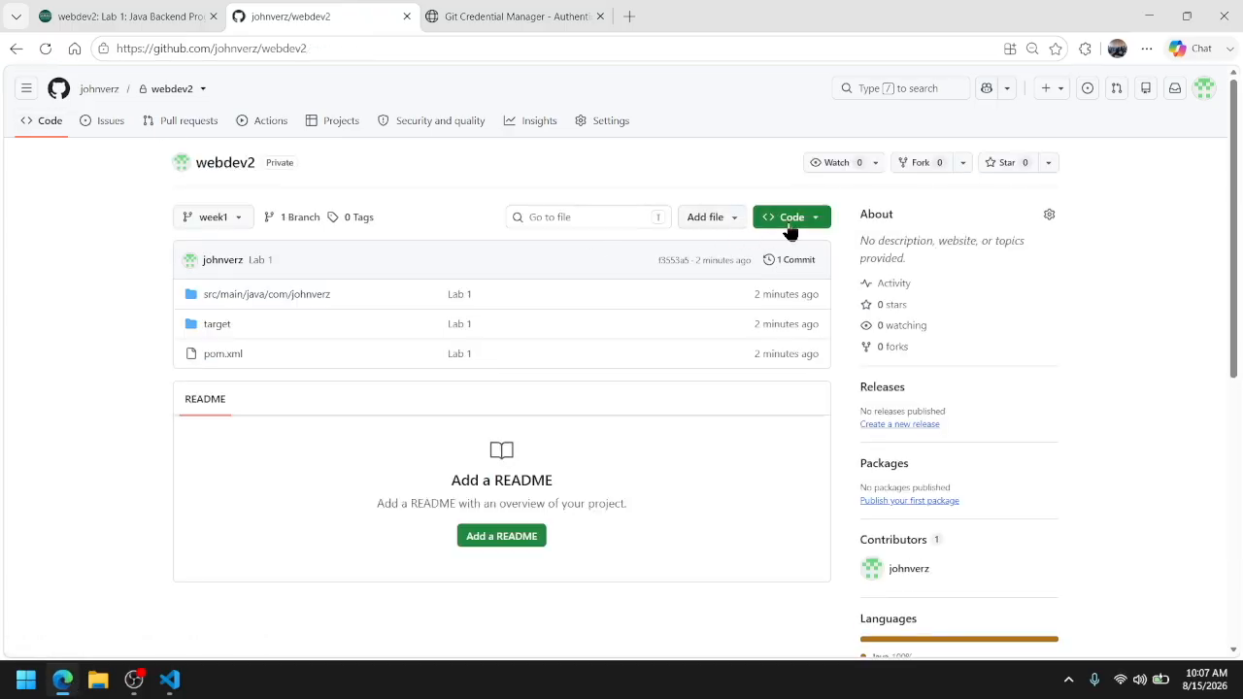
{"action": "left_click", "coordinate": [789, 221]}
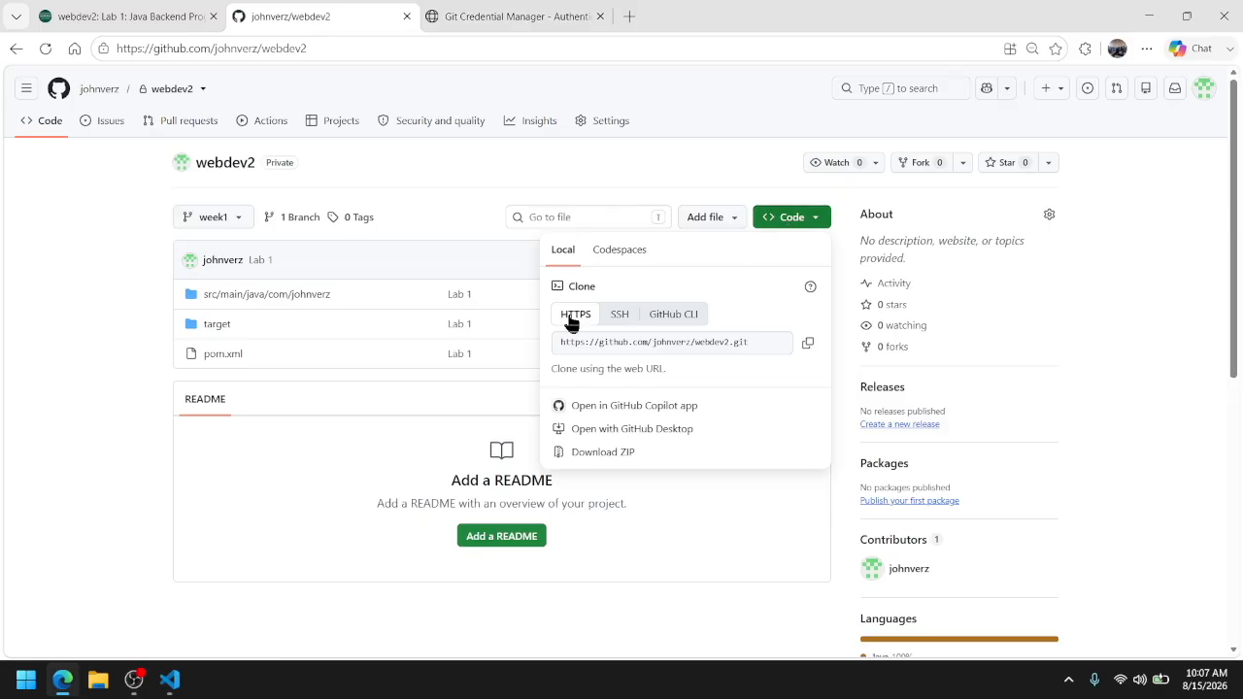
{"action": "left_click", "coordinate": [809, 354]}
Switch to VS Code, close the webdev2 folder, and open a new terminal
{"action": "left_click", "coordinate": [182, 685]}
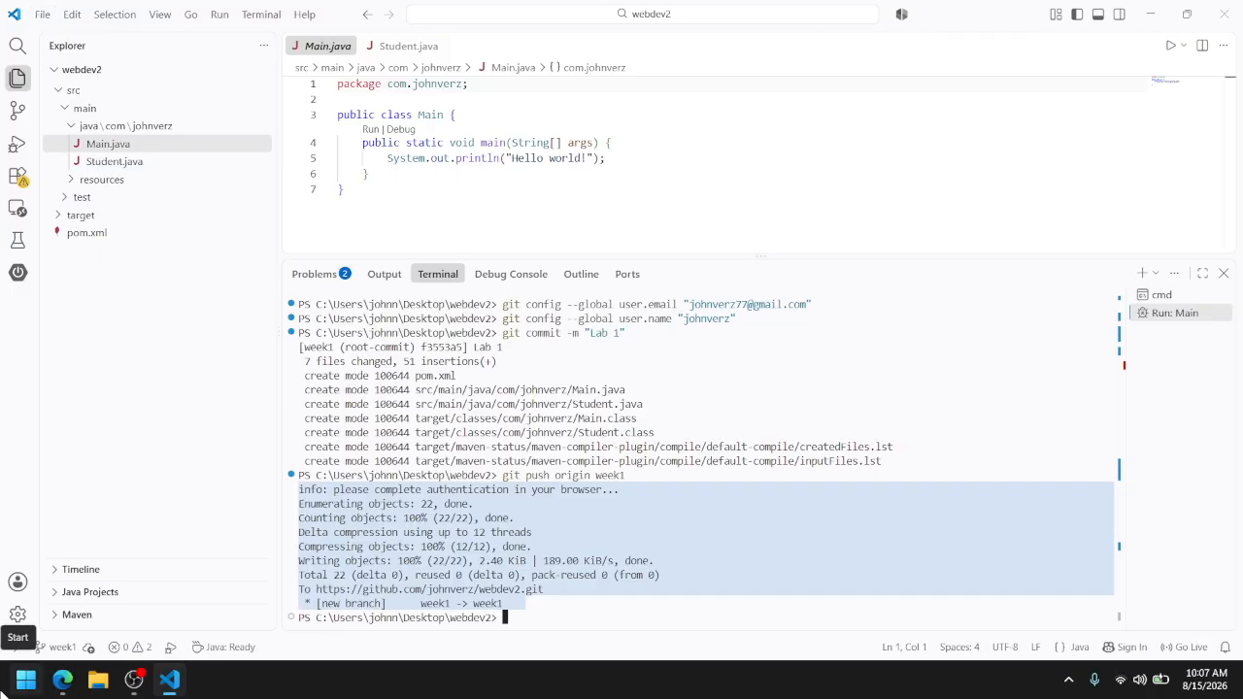
{"action": "left_click", "coordinate": [54, 24]}
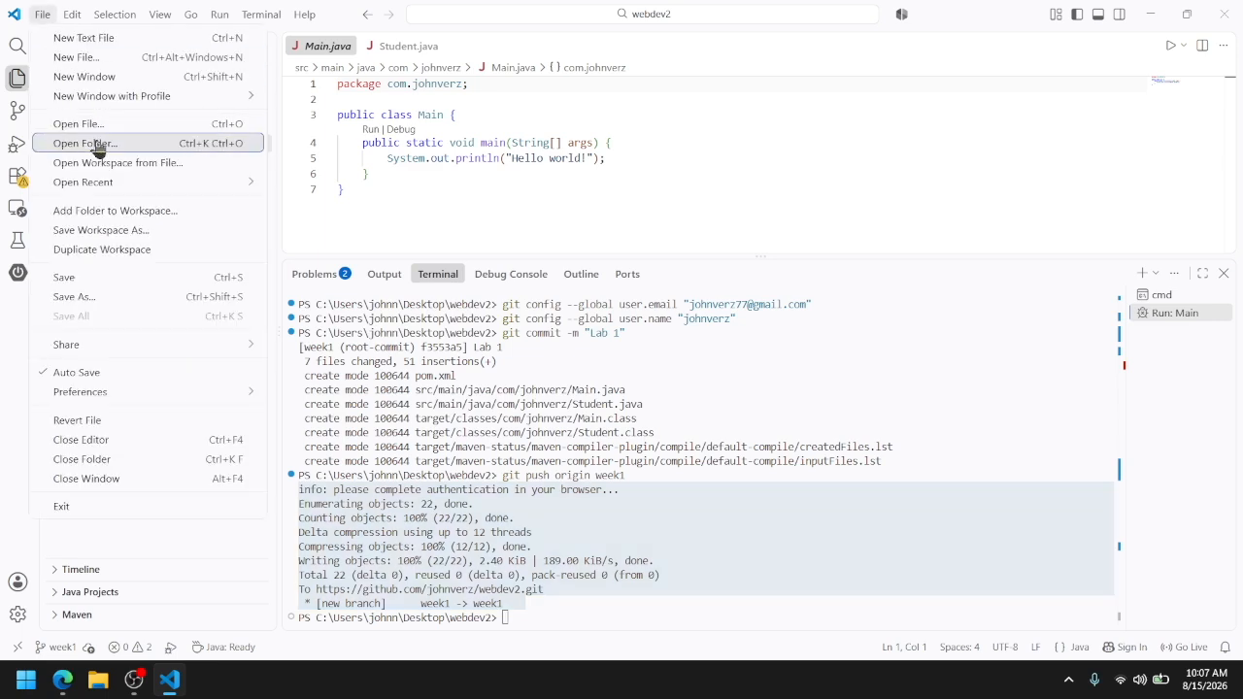
{"action": "left_click", "coordinate": [73, 460]}
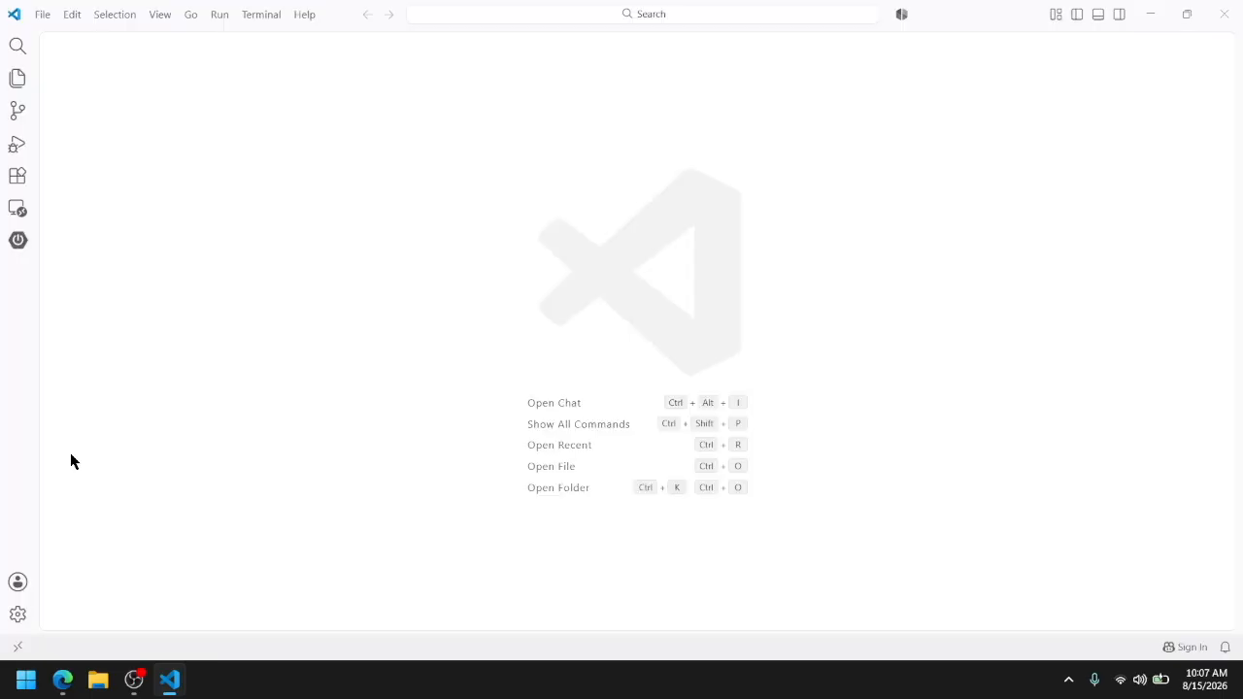
{"action": "left_click", "coordinate": [254, 14]}
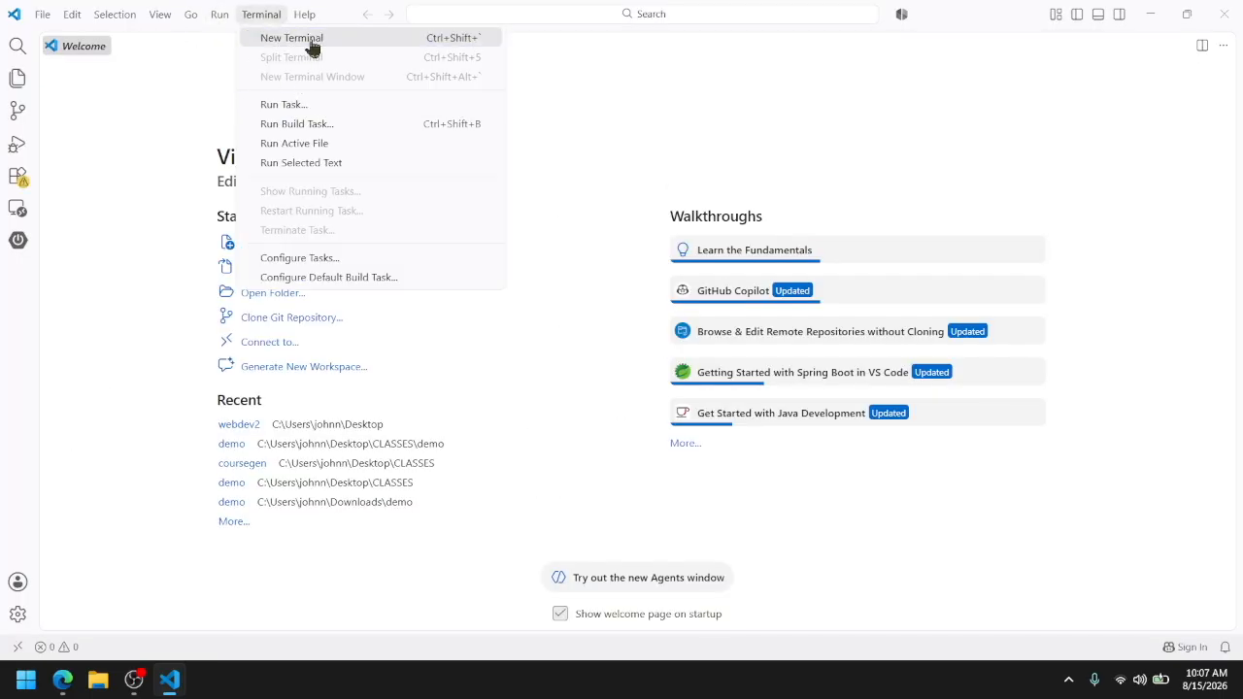
{"action": "left_click", "coordinate": [310, 40]}
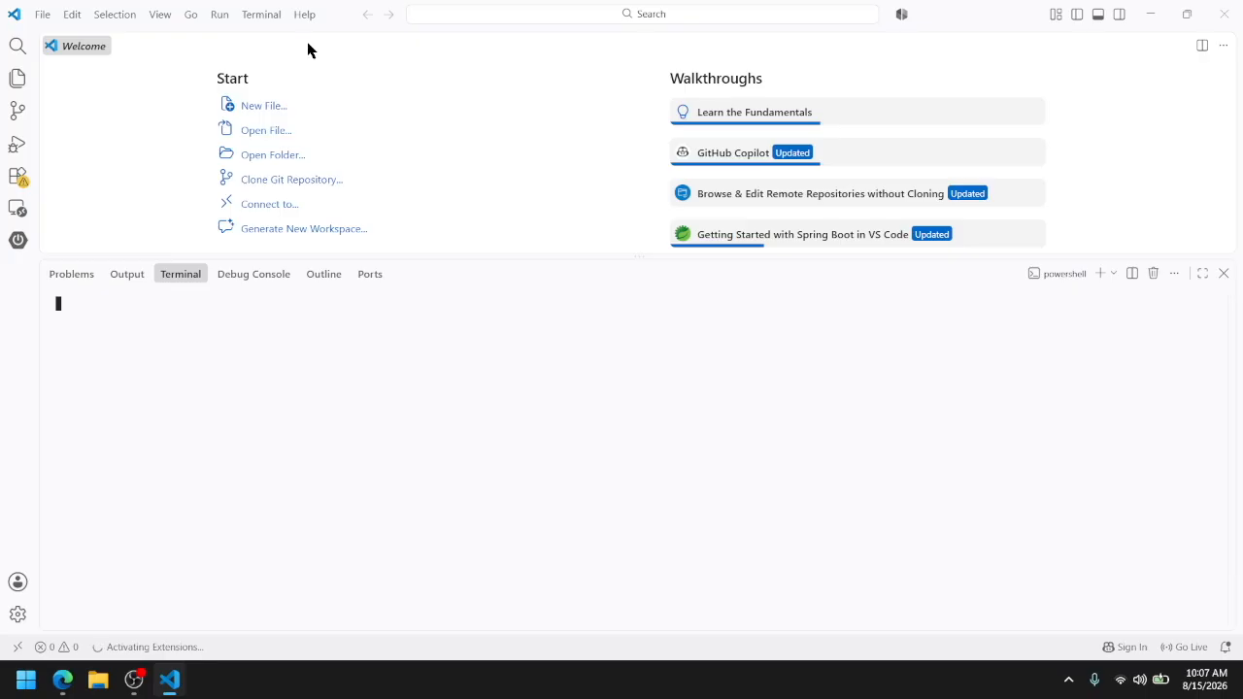
Open Windows Command Prompt and change to the Downloads directory
{"action": "left_click", "coordinate": [27, 680]}
{"action": "type", "text": "cmd"}
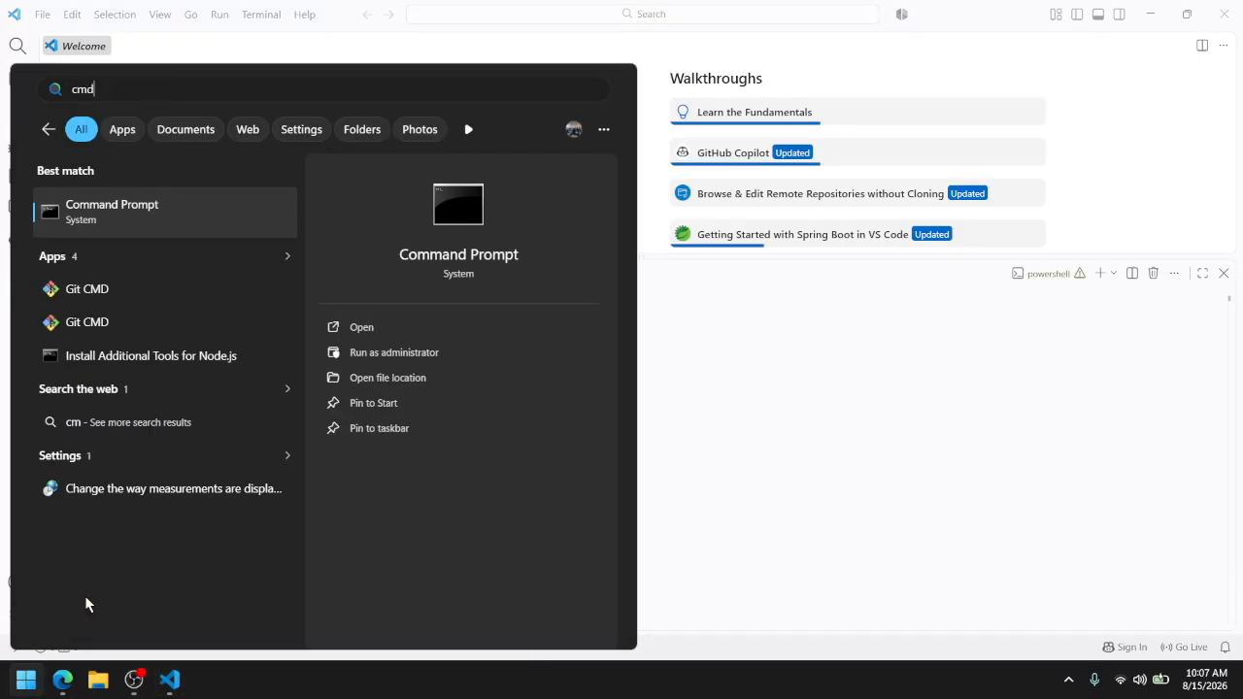
{"action": "key", "text": "Return"}
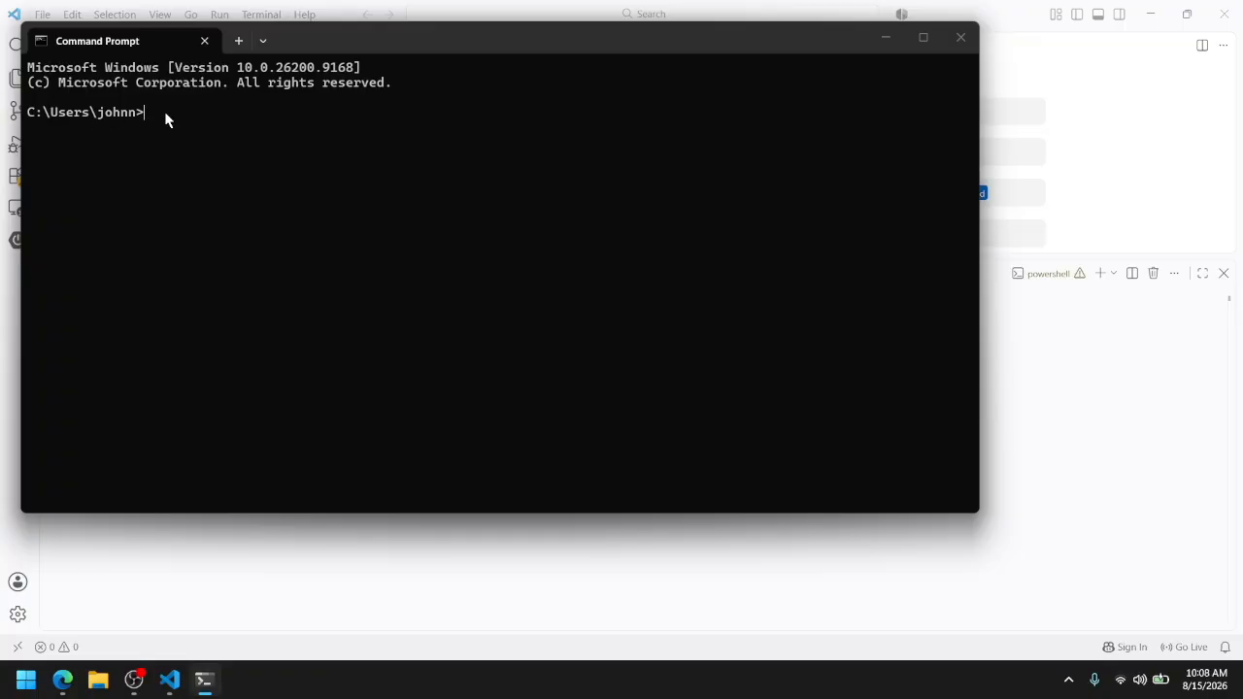
{"action": "type", "text": "cd Dow"}
{"action": "key", "text": "BackSpace"}
{"action": "key", "text": "BackSpace"}
{"action": "type", "text": "own"}
{"action": "key", "text": "Tab"}
{"action": "key", "text": "Return"}
Clone the webdev2 repository into Downloads using git clone with the copied URL
{"action": "type", "text": "git"}
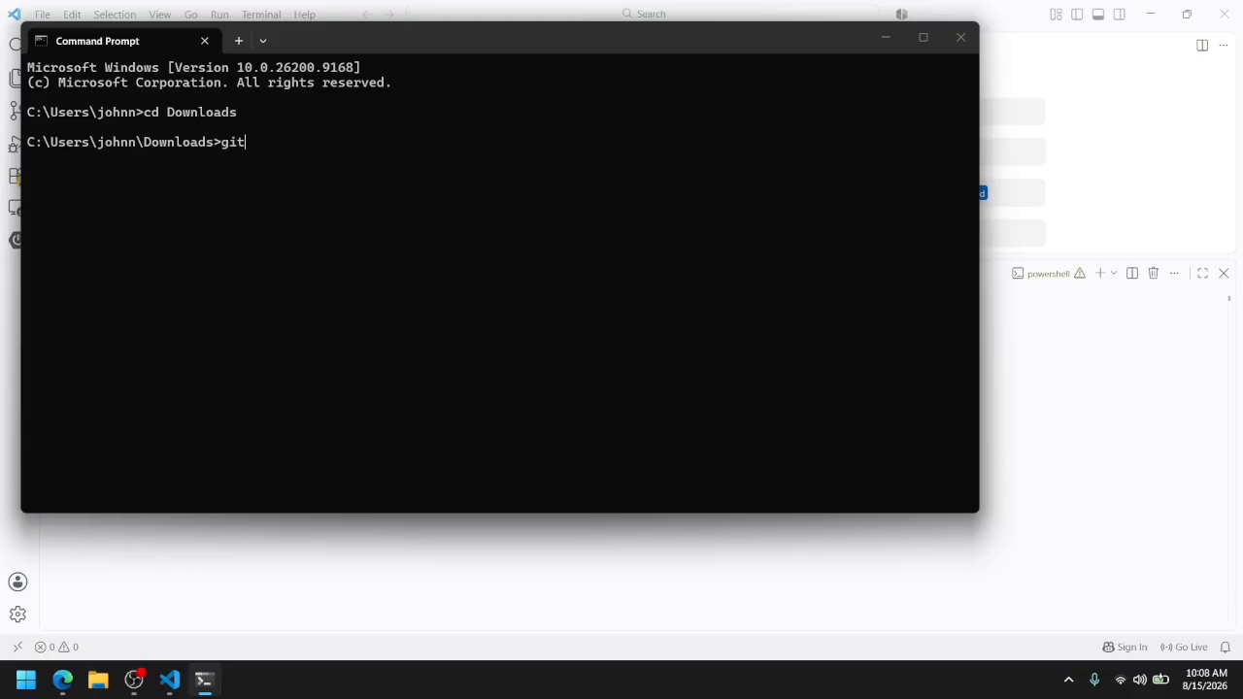
{"action": "type", "text": " clone"}
{"action": "key", "text": "ctrl+v"}
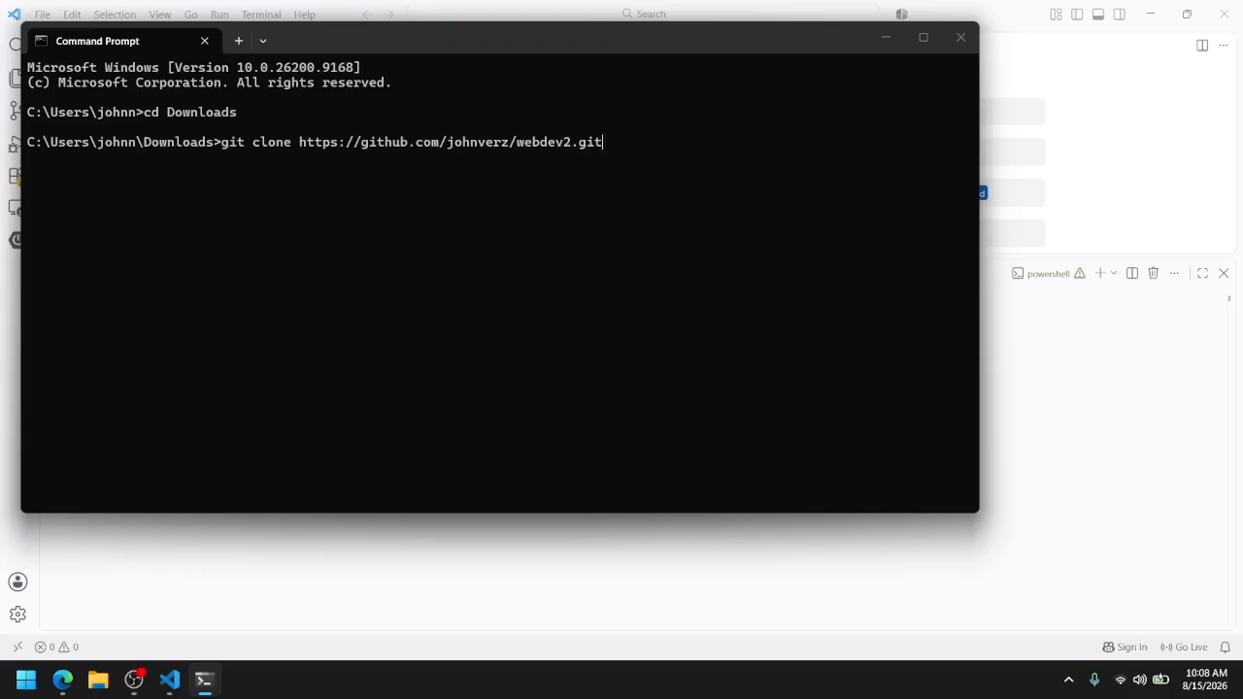
{"action": "key", "text": "Return"}
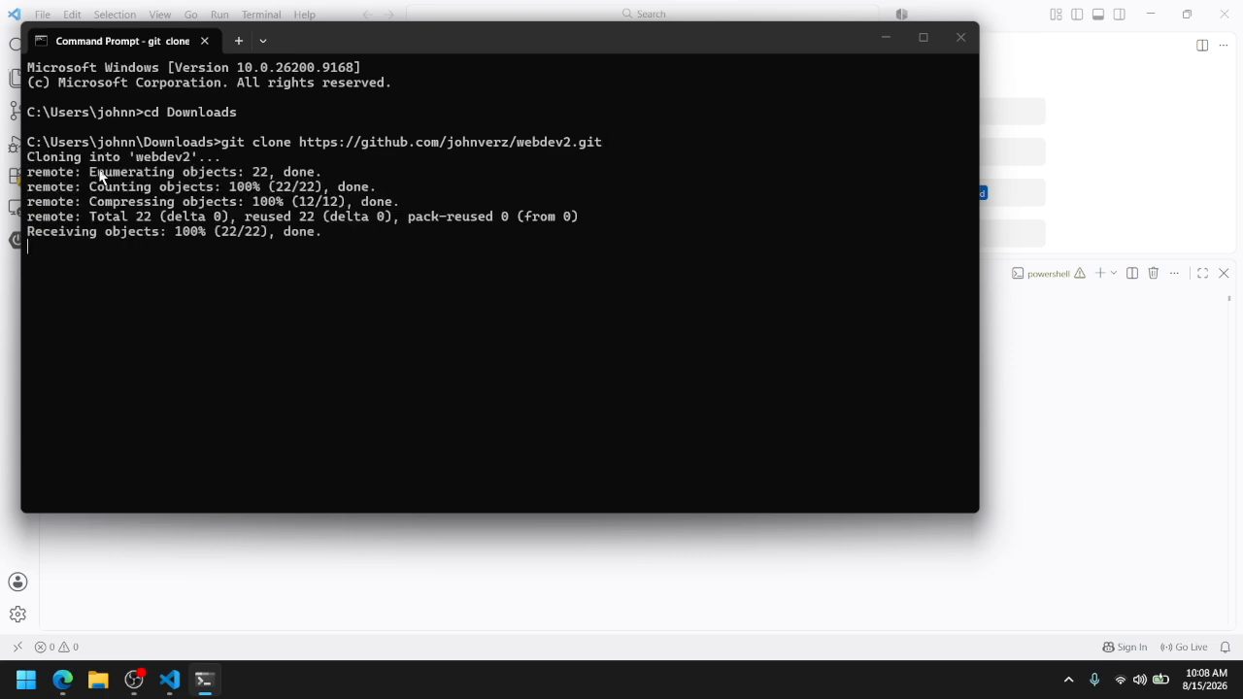
Switch to VS Code and open the cloned webdev2 folder from Downloads
{"action": "left_click", "coordinate": [356, 586]}
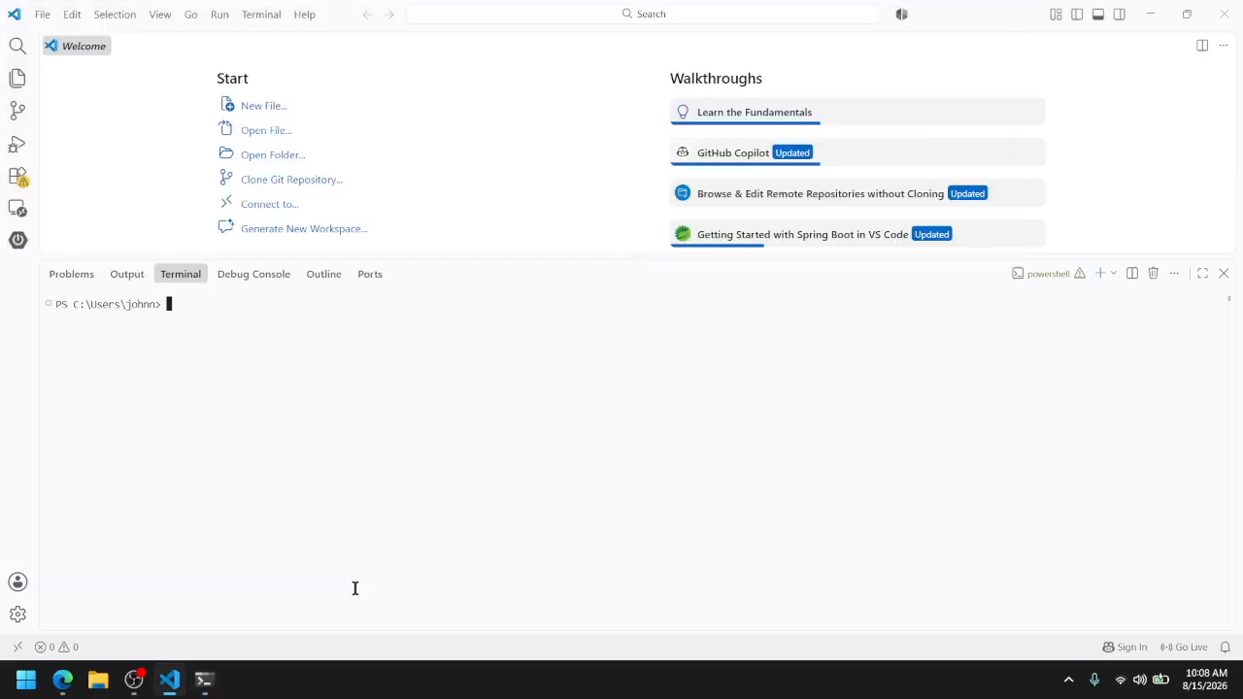
{"action": "left_click", "coordinate": [44, 18]}
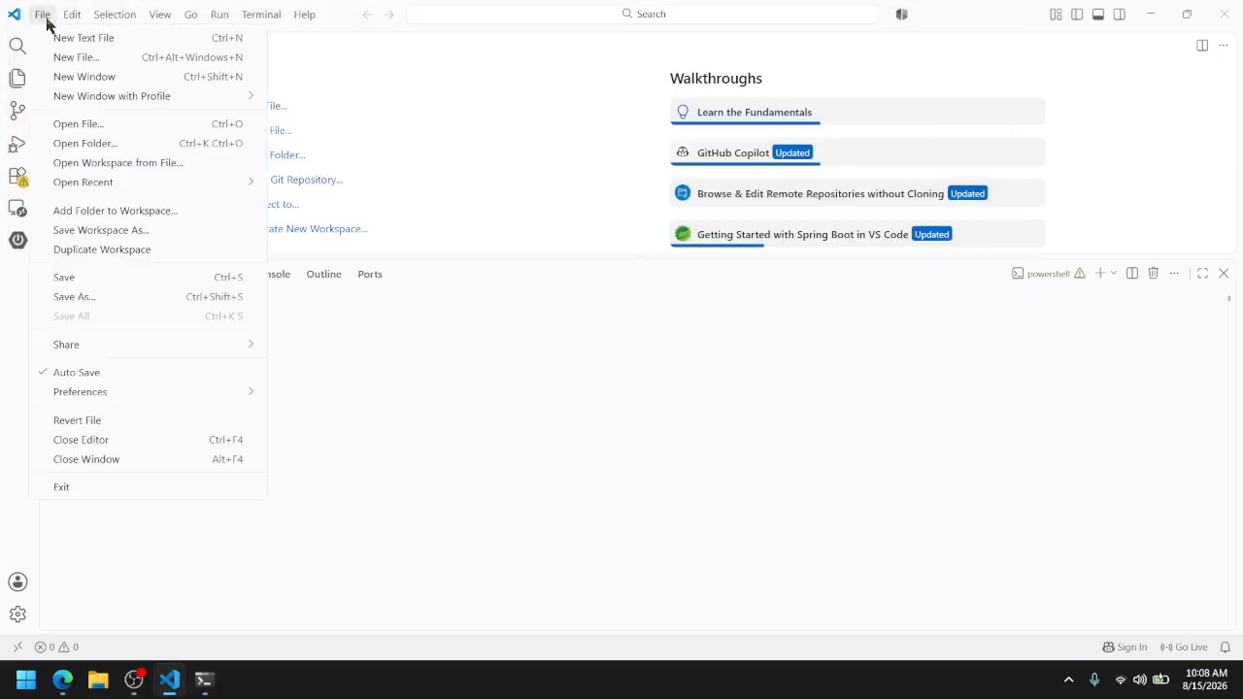
{"action": "left_click", "coordinate": [87, 143]}
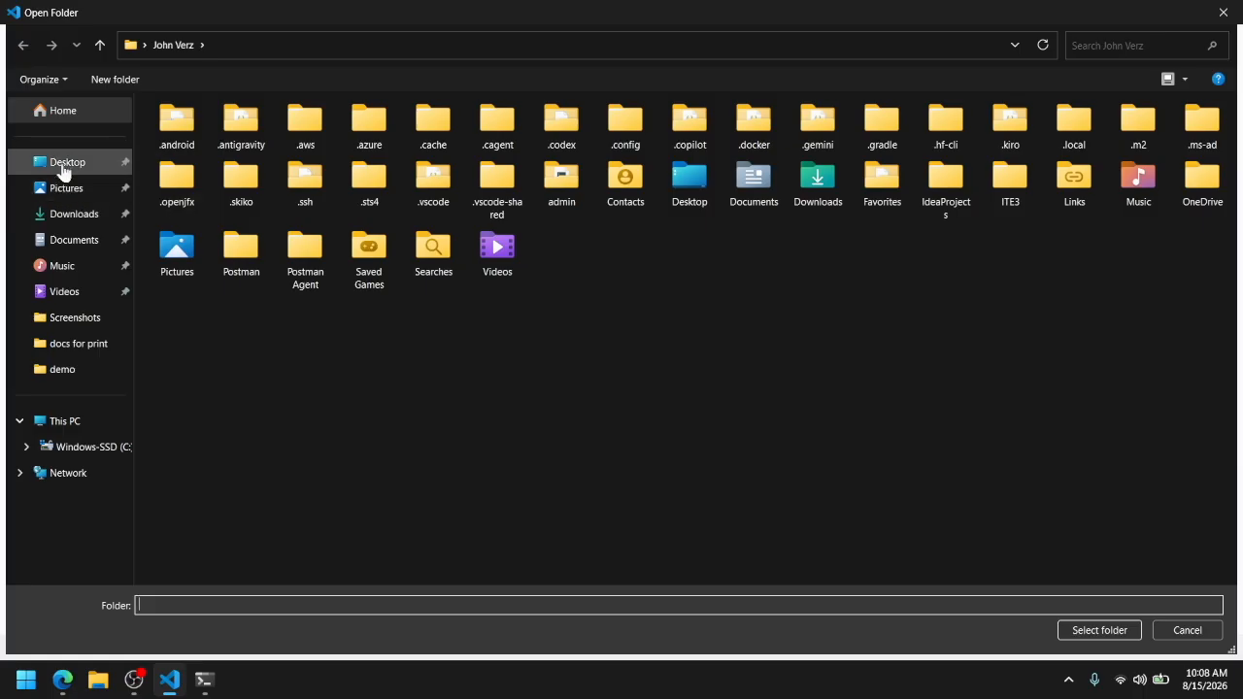
{"action": "left_click", "coordinate": [66, 216]}
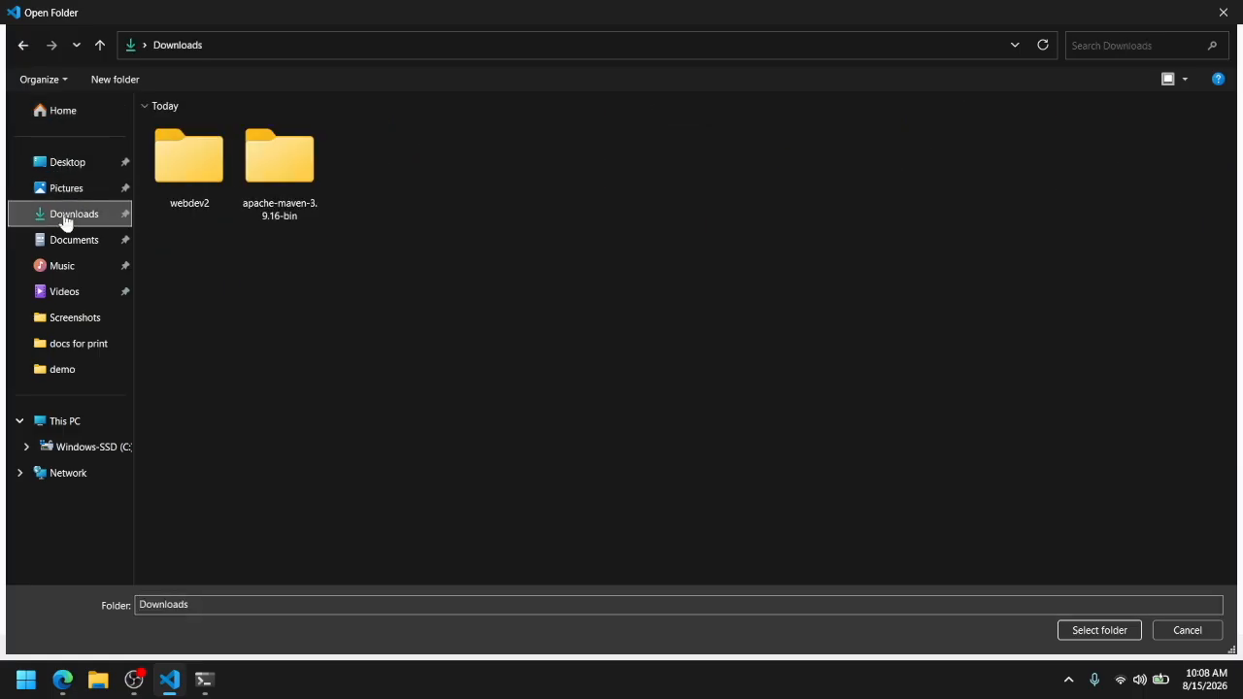
{"action": "left_click", "coordinate": [163, 160]}
{"action": "left_click", "coordinate": [1079, 645]}
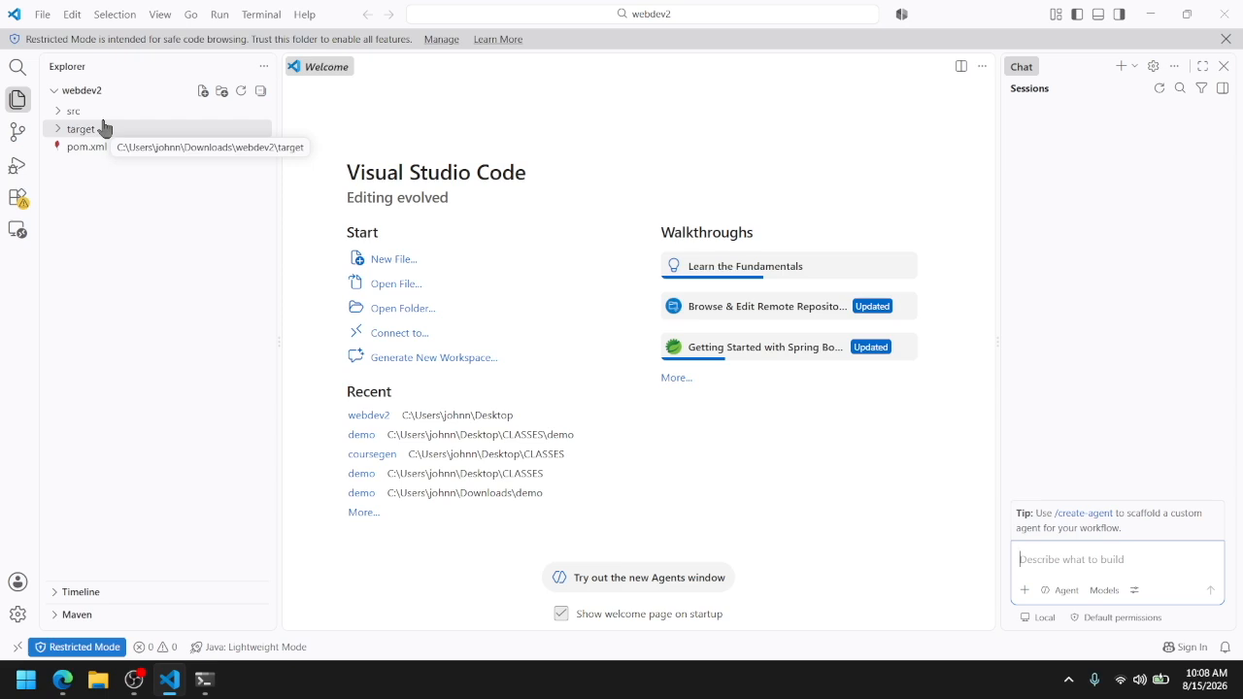
Trust the cloned webdev2 folder and open a Command Prompt terminal in it
{"action": "key", "text": "ctrl+grave"}
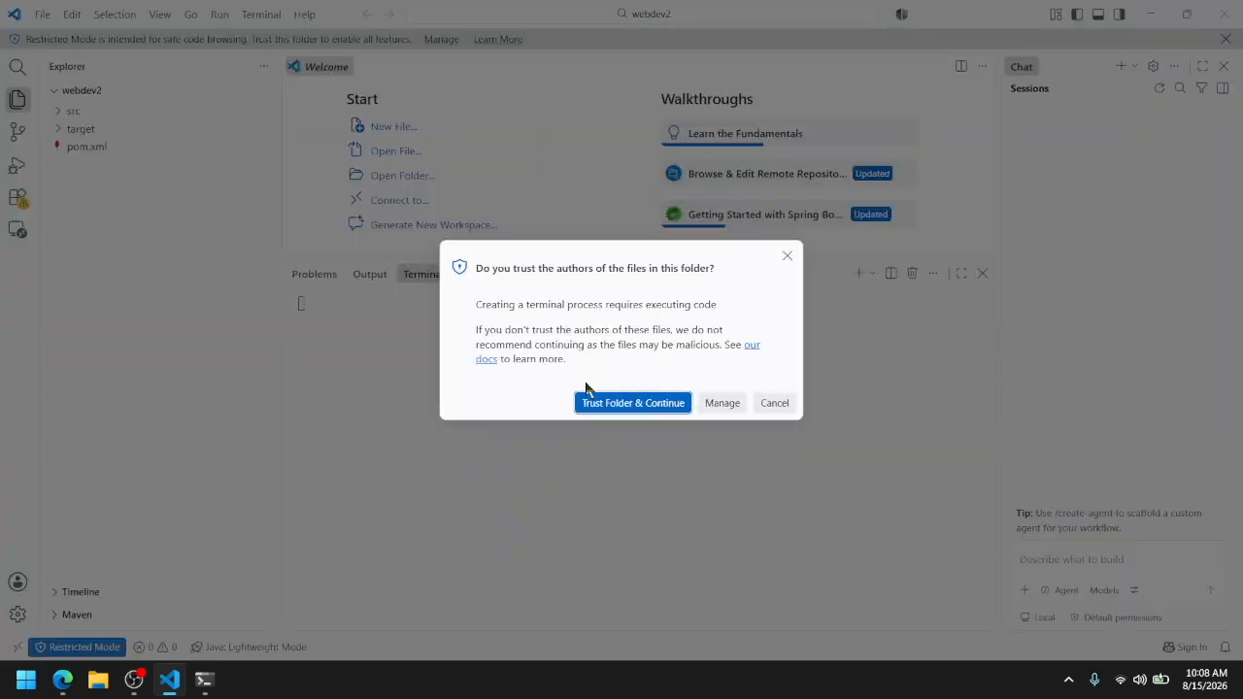
{"action": "left_click", "coordinate": [633, 402]}
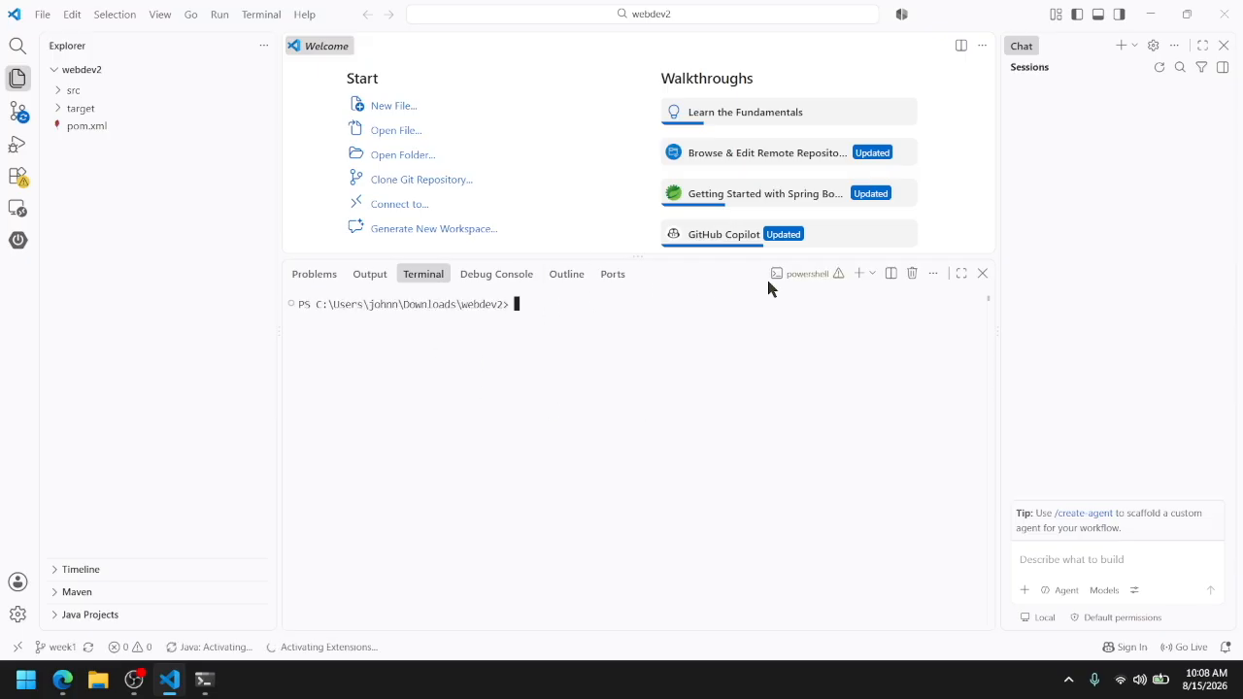
{"action": "left_click", "coordinate": [871, 274]}
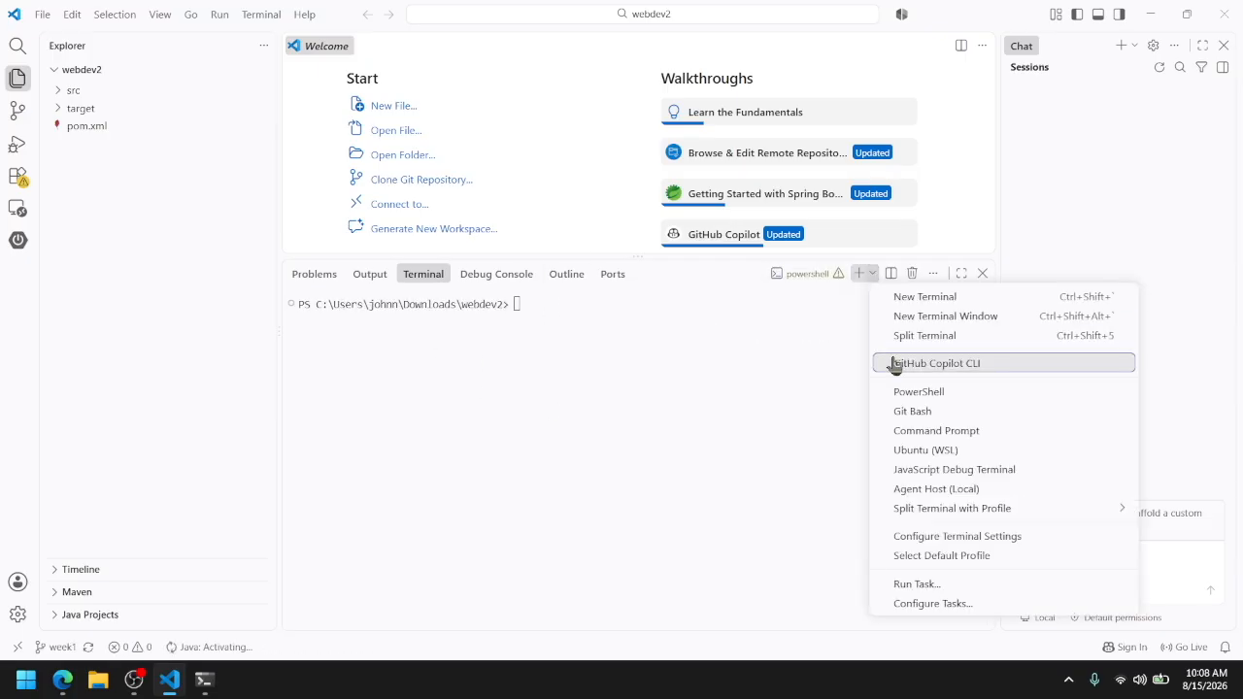
{"action": "left_click", "coordinate": [910, 431]}
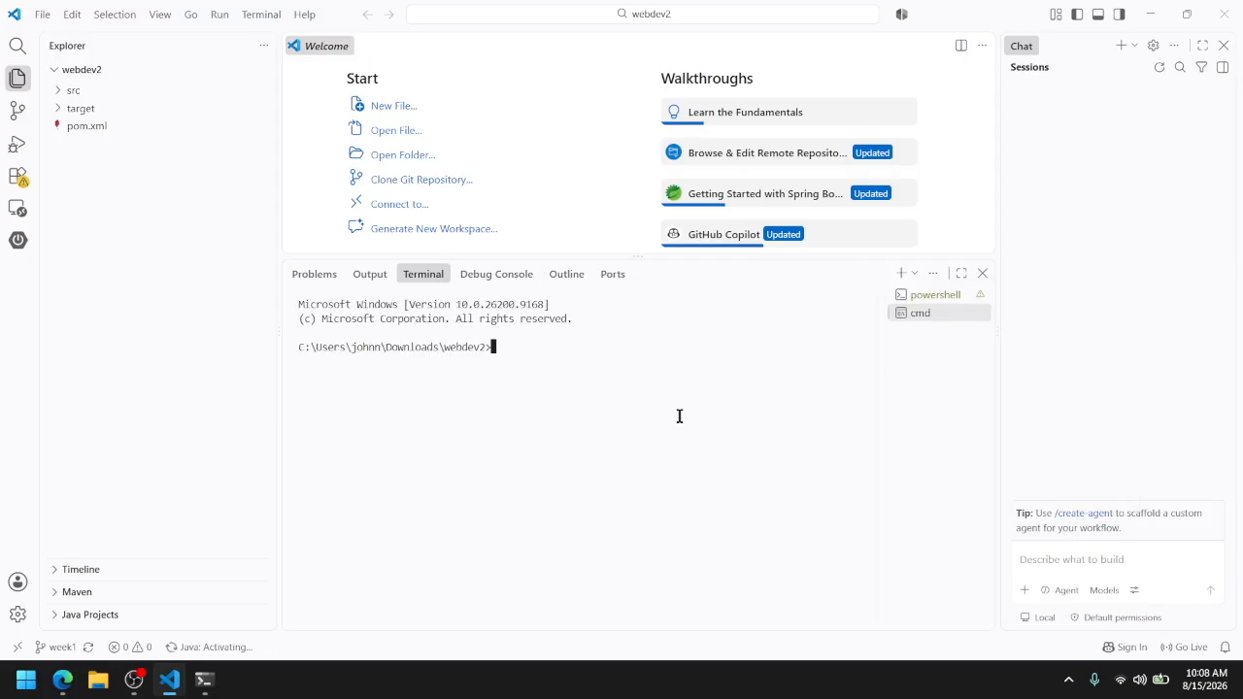
List the local branches with git branch, and create and switch to a new branch with git checkout -b week2
{"action": "type", "text": "git branch"}
{"action": "key", "text": "Return"}
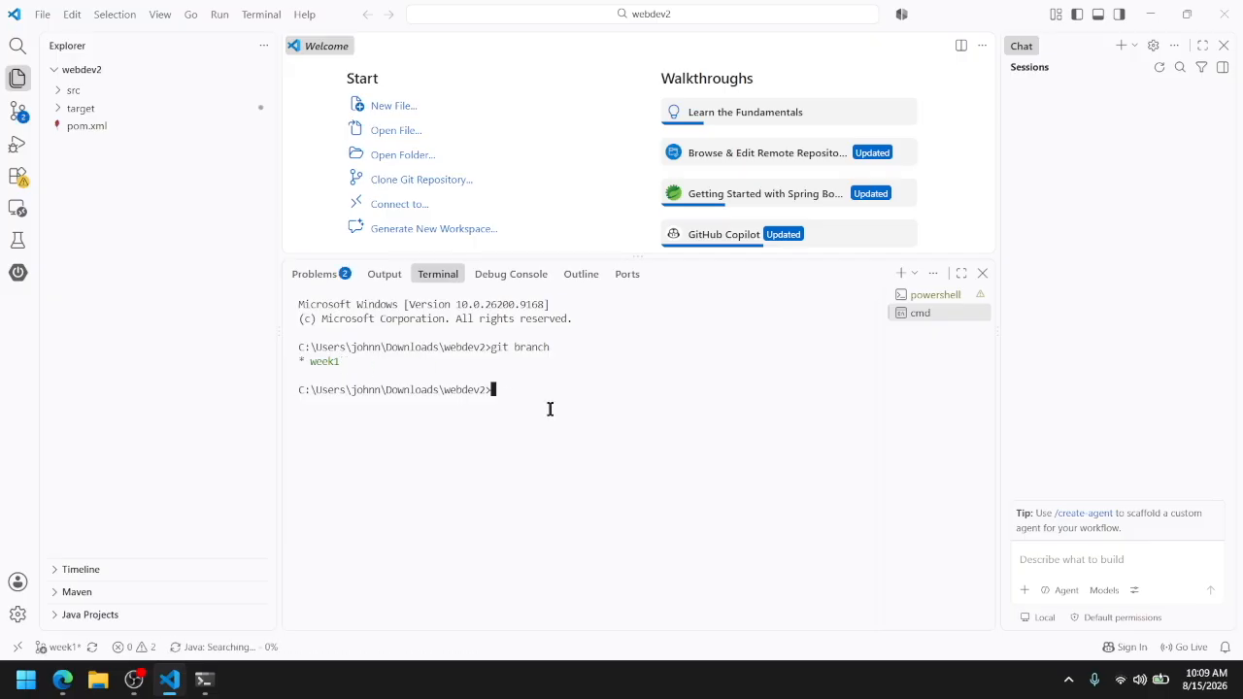
{"action": "type", "text": "git checkout -b week2"}
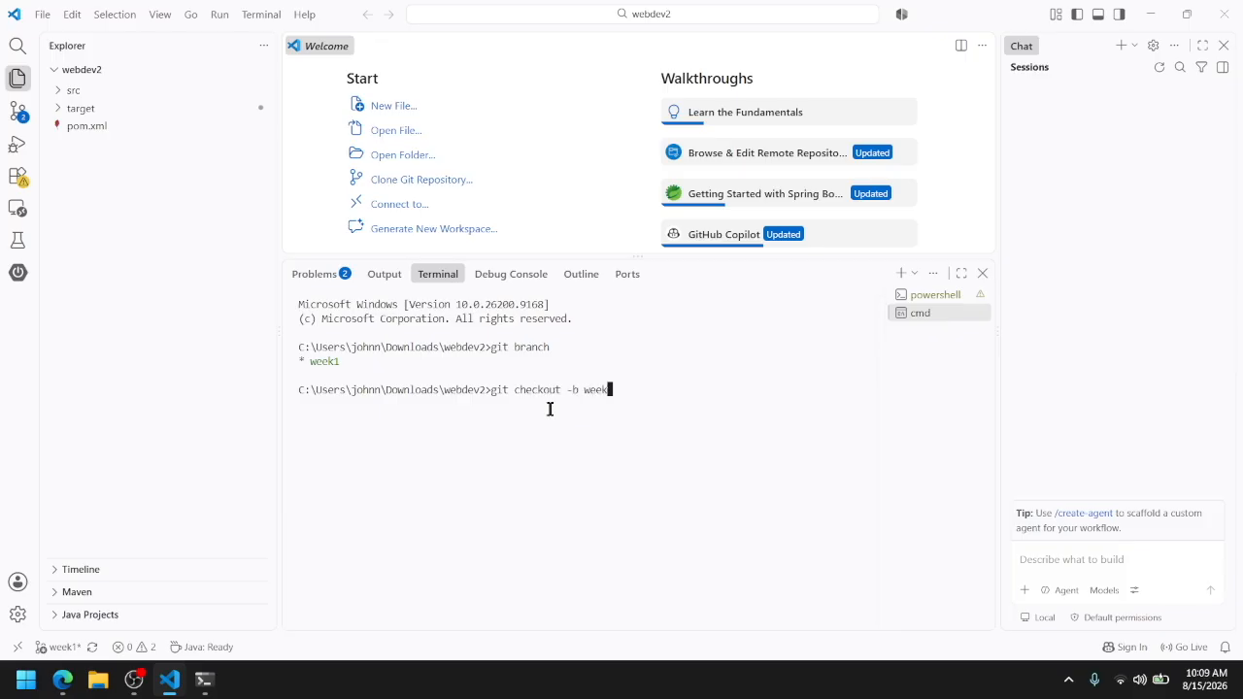
{"action": "key", "text": "Return"}
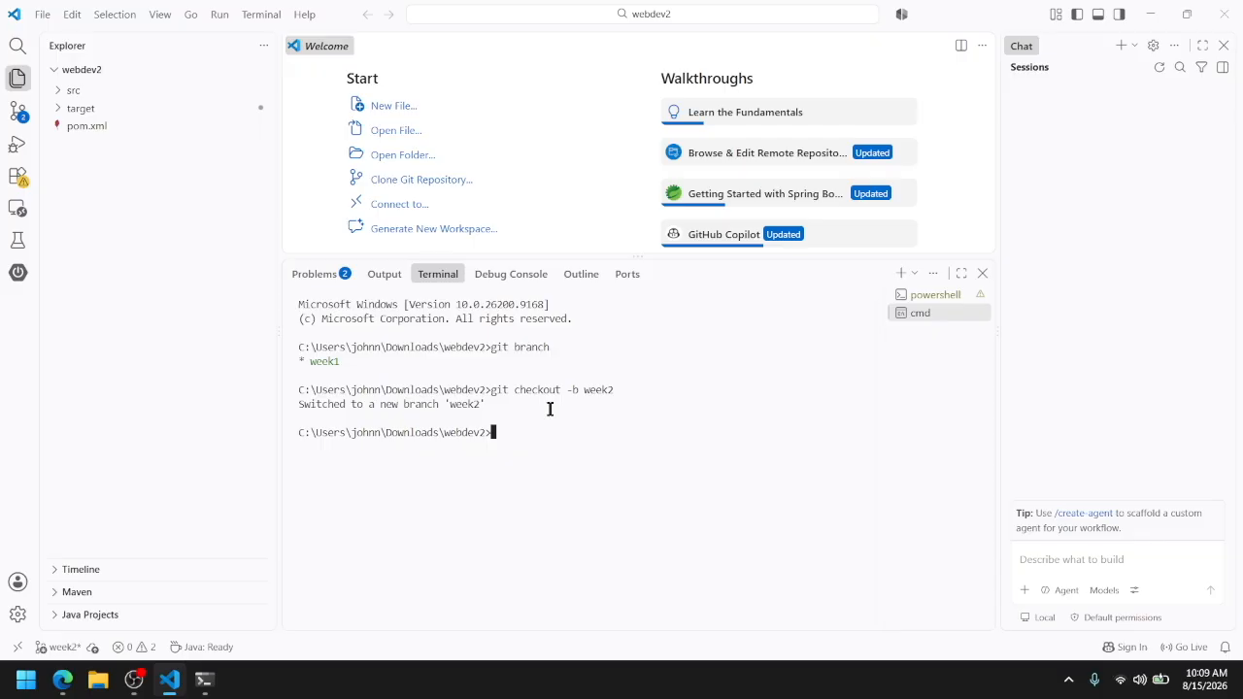
Expand the src folder in the webdev2 project to show its Java source files
{"action": "left_click", "coordinate": [70, 90]}
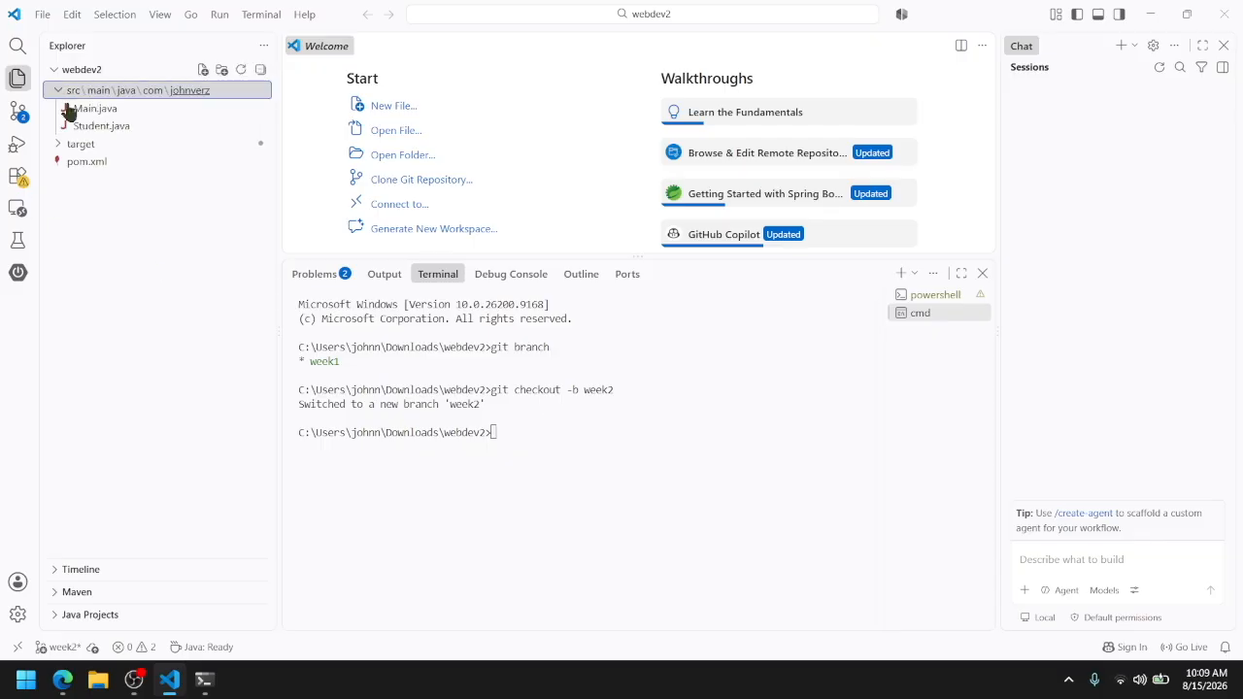
{"action": "right_click", "coordinate": [185, 93]}
{"action": "key", "text": "Escape"}
{"action": "key", "text": "alt+Tab"}
{"action": "key", "text": "alt+Tab"}
{"action": "key", "text": "alt+Tab"}
{"action": "key", "text": "alt+Tab"}
{"action": "key", "text": "alt+Tab"}
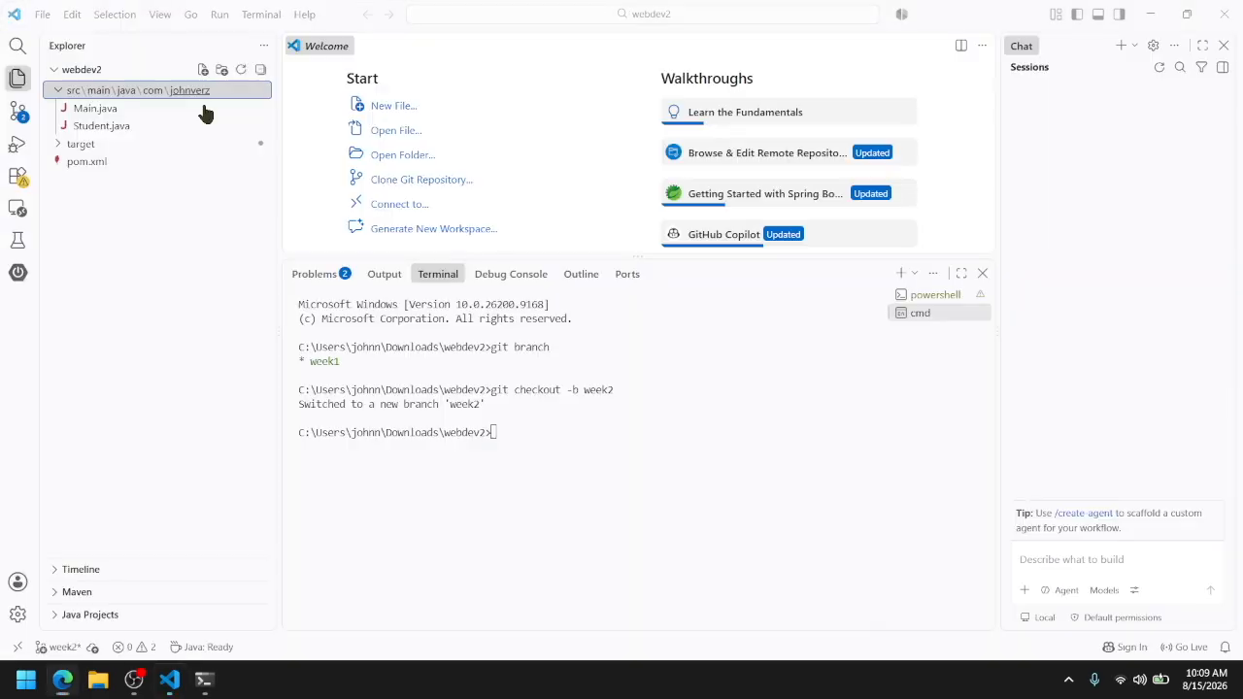
Create a new file named Week2.java in the package folder containing Main.java and place the cursor inside its class body
{"action": "right_click", "coordinate": [201, 90]}
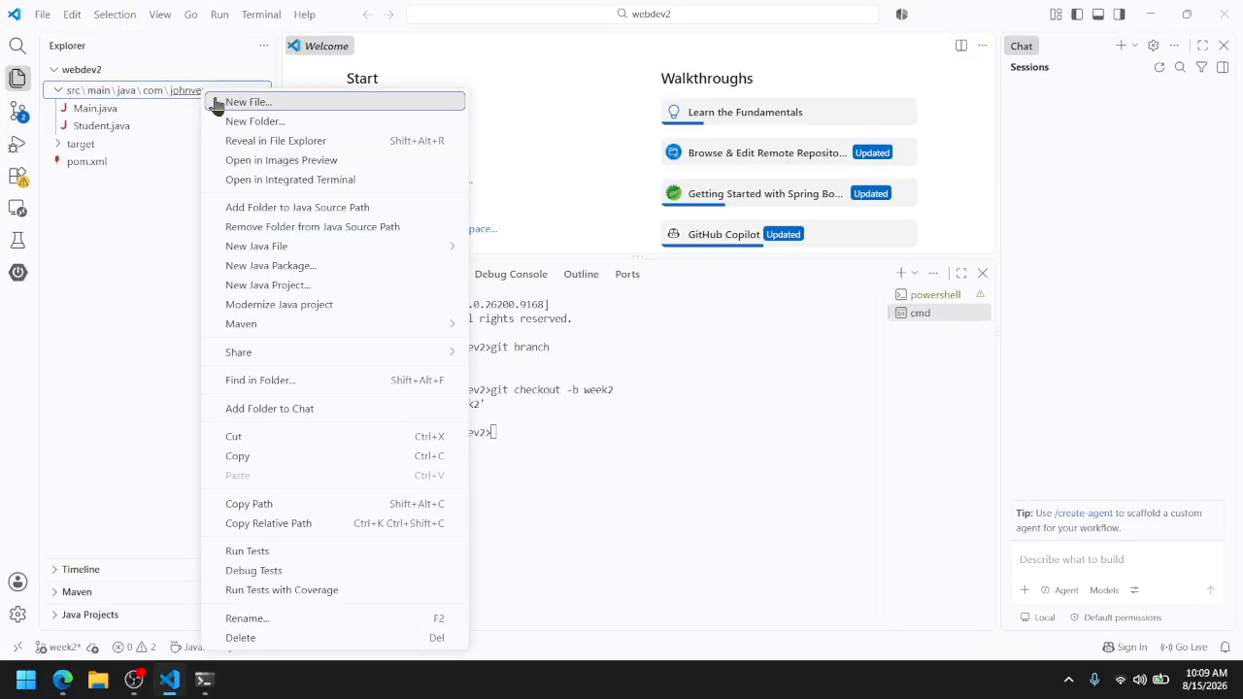
{"action": "left_click", "coordinate": [218, 102]}
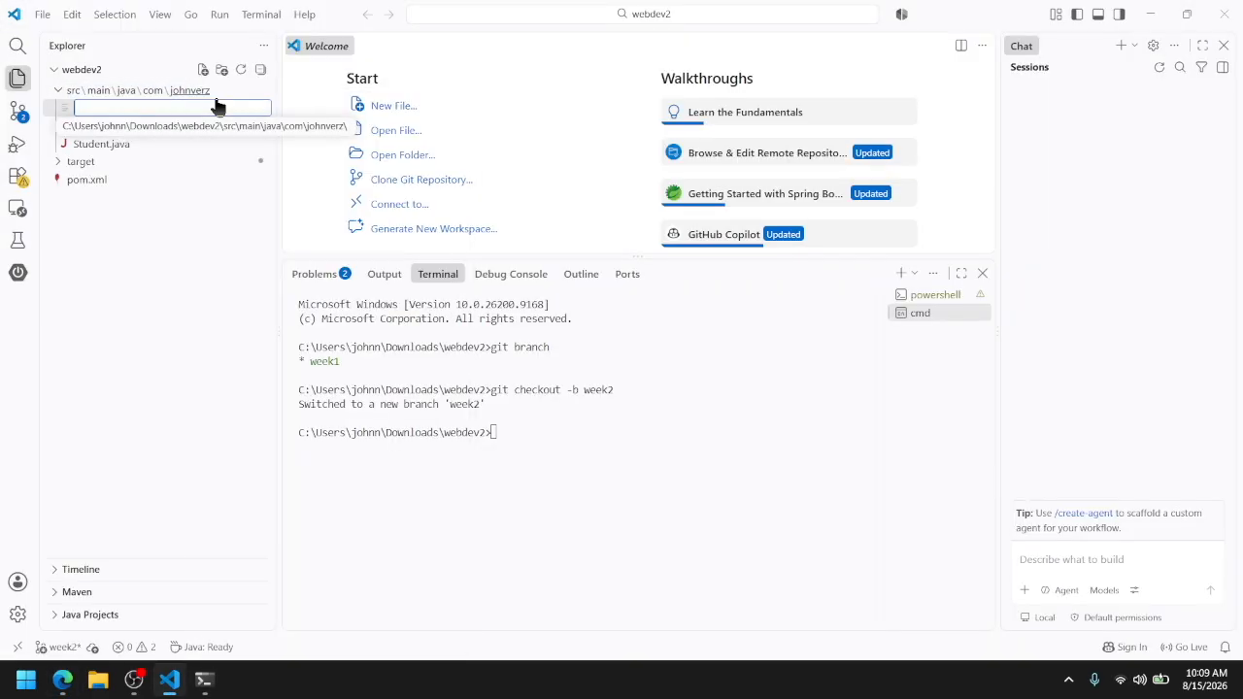
{"action": "type", "text": "Week"}
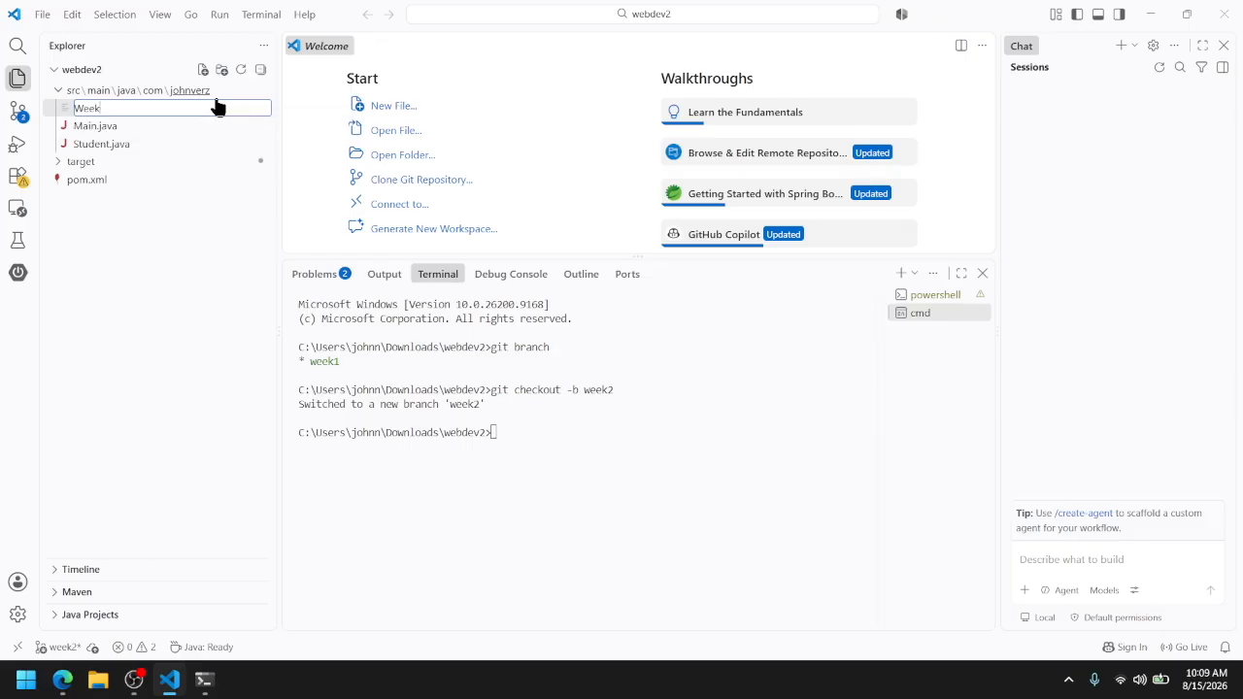
{"action": "type", "text": "2Class"}
{"action": "key", "text": "BackSpace"}
{"action": "key", "text": "BackSpace"}
{"action": "key", "text": "BackSpace"}
{"action": "key", "text": "BackSpace"}
{"action": "type", "text": ".java"}
{"action": "key", "text": "Return"}
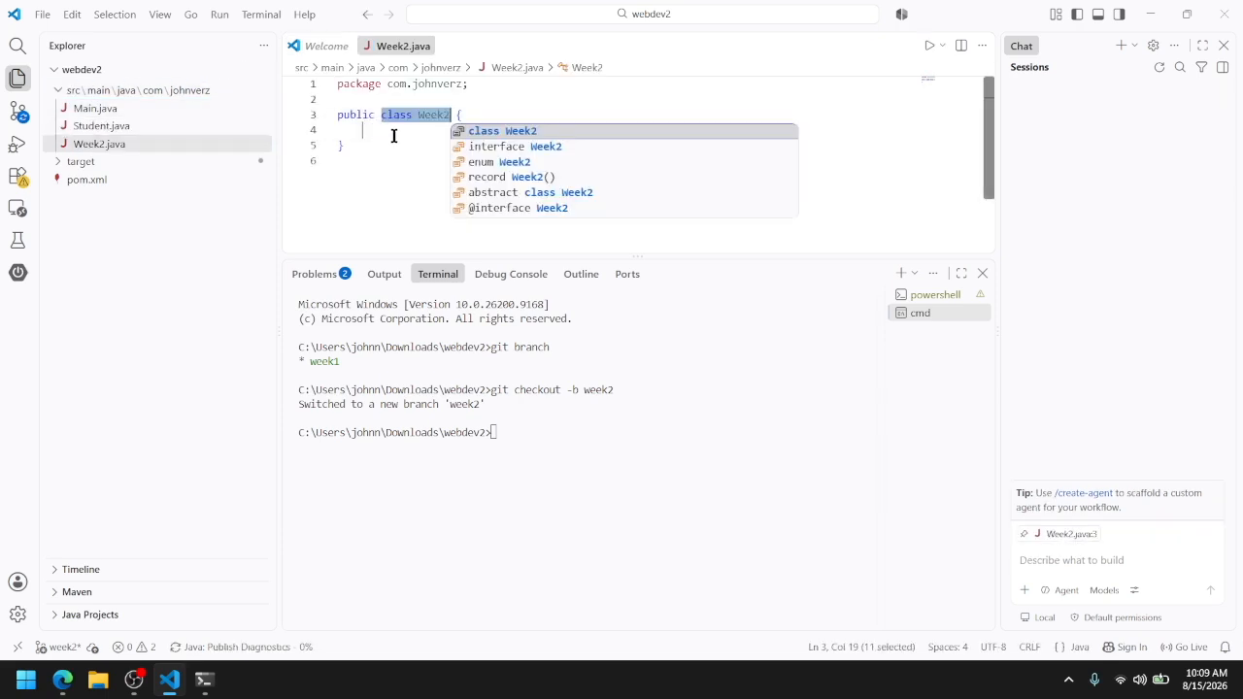
{"action": "left_click", "coordinate": [392, 136]}
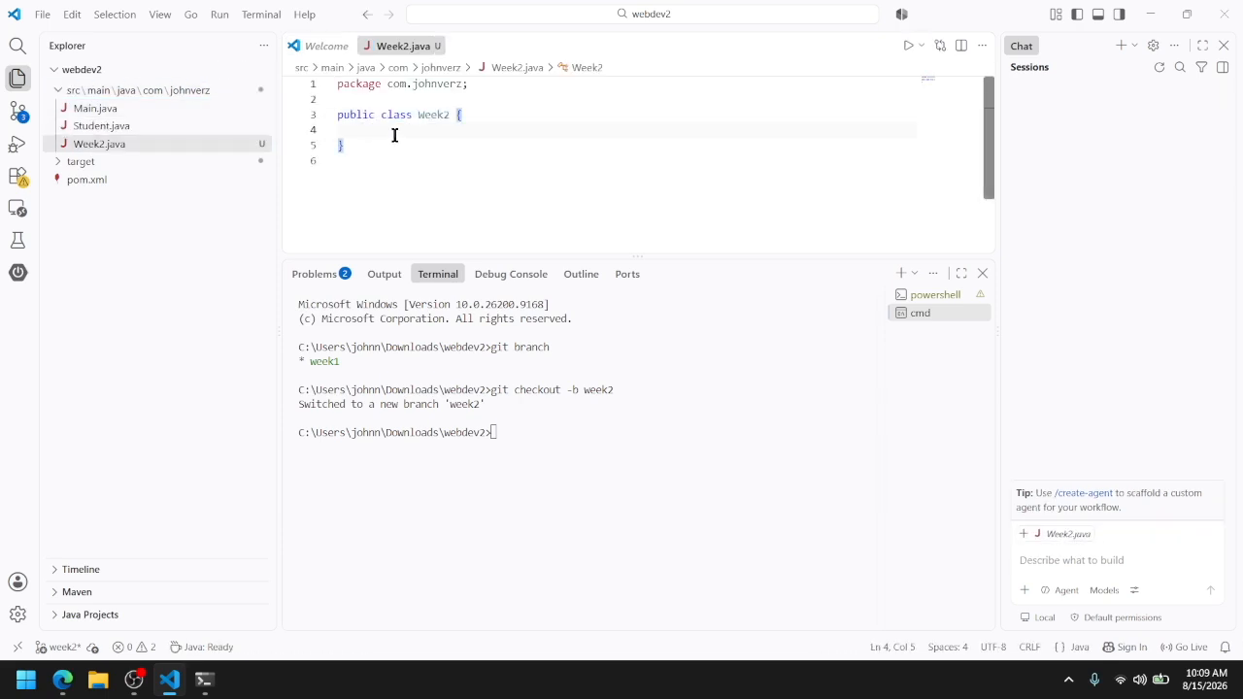
Add the comment // whatever inside the Week2 class and stage all changes with git add
{"action": "type", "text": "// whatever"}
{"action": "left_click", "coordinate": [536, 484]}
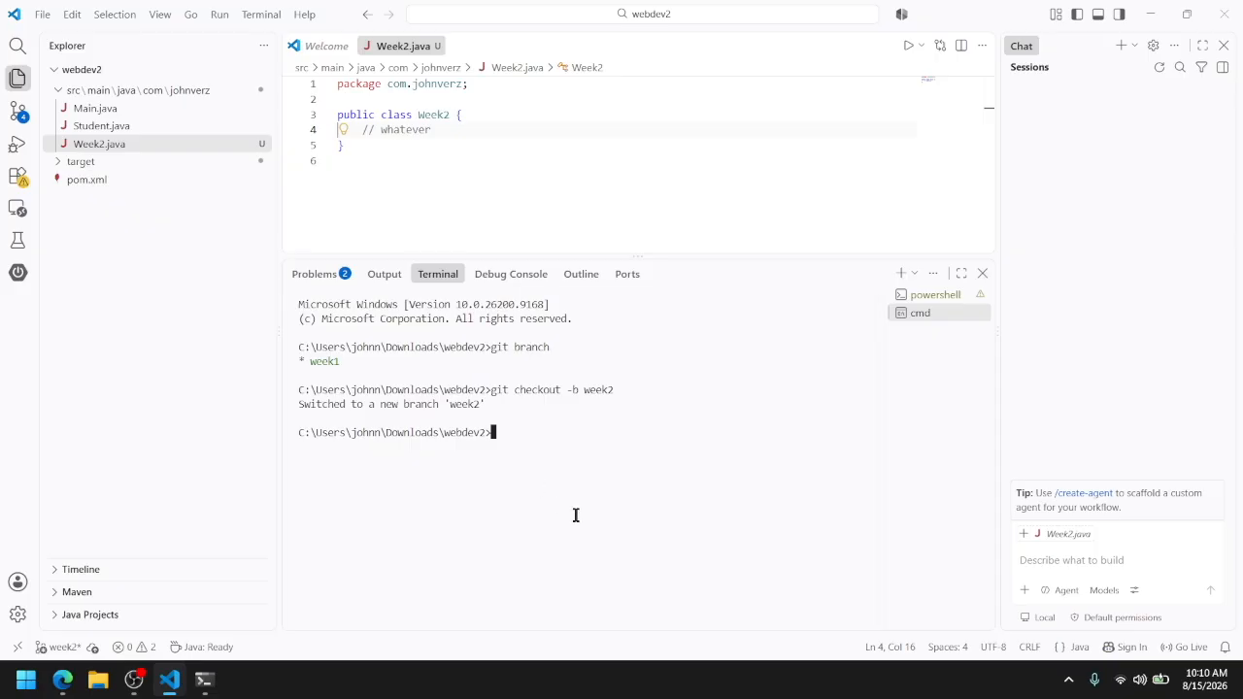
{"action": "type", "text": "git add ."}
{"action": "key", "text": "Return"}
Commit the staged changes with the message "Lab 2"
{"action": "type", "text": "git c"}
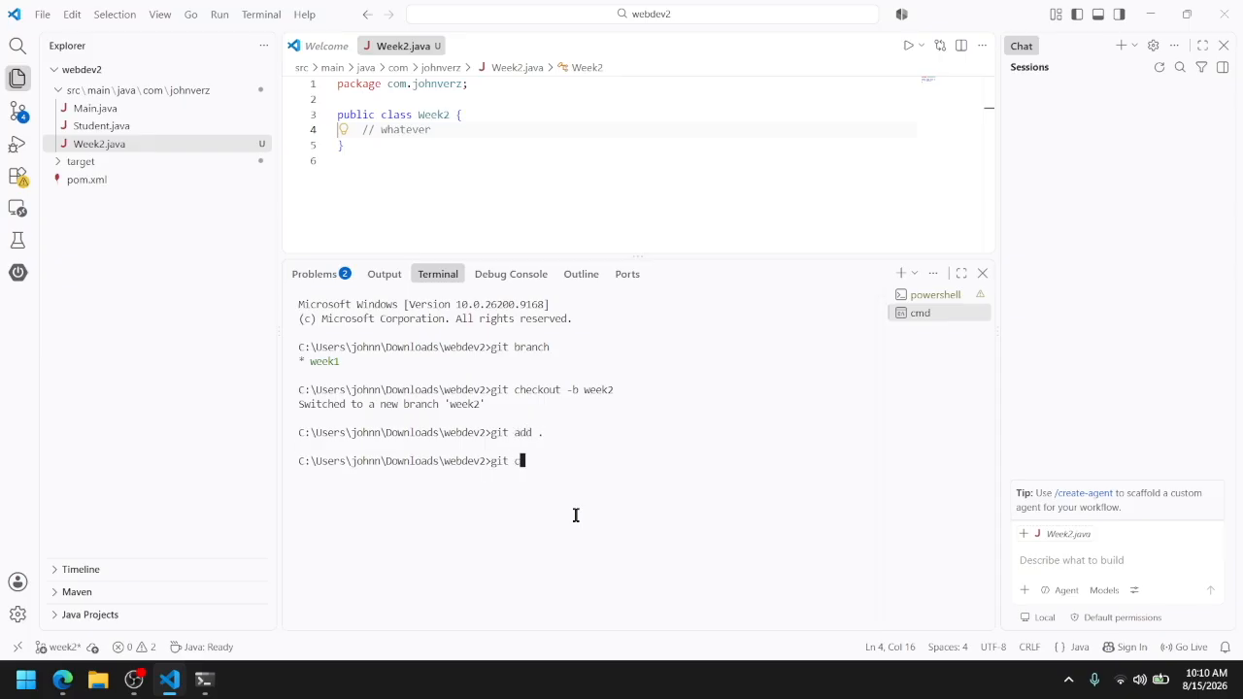
{"action": "type", "text": "ommit -"}
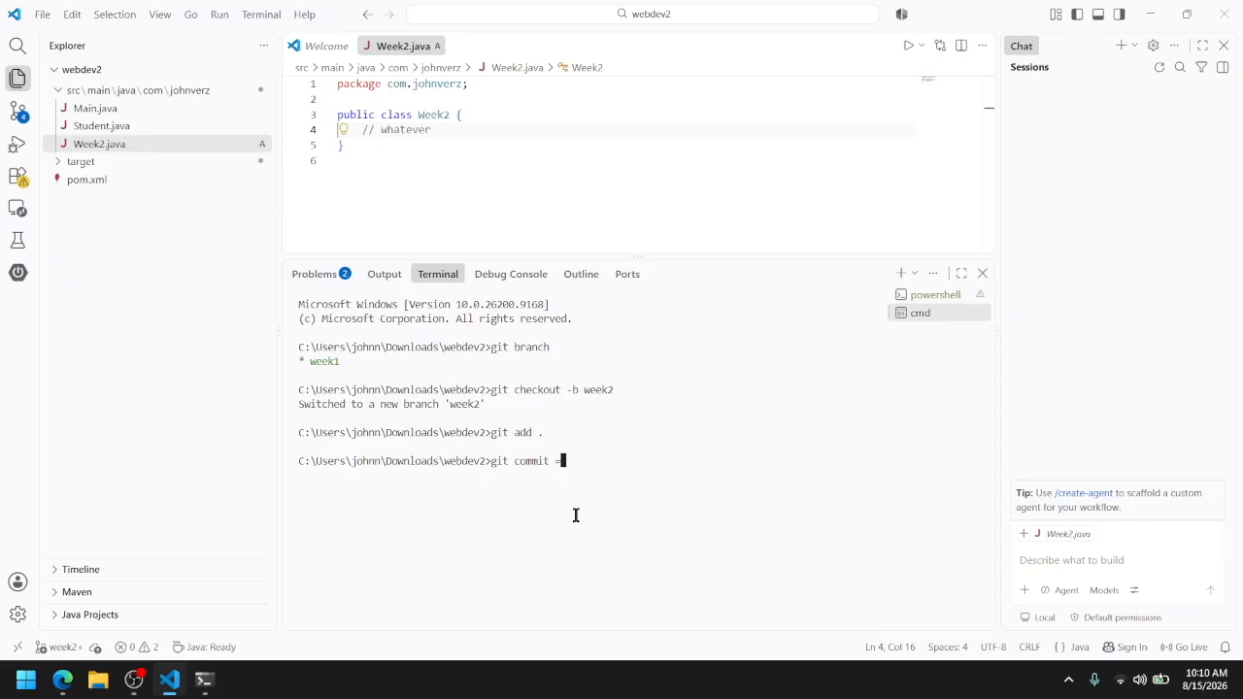
{"action": "type", "text": "m \"Thi"}
{"action": "key", "text": "BackSpace"}
{"action": "key", "text": "BackSpace"}
{"action": "key", "text": "BackSpace"}
{"action": "type", "text": "Lab 2\""}
{"action": "key", "text": "Return"}
Push the week2 branch to the remote with git push origin week2
{"action": "type", "text": "git p"}
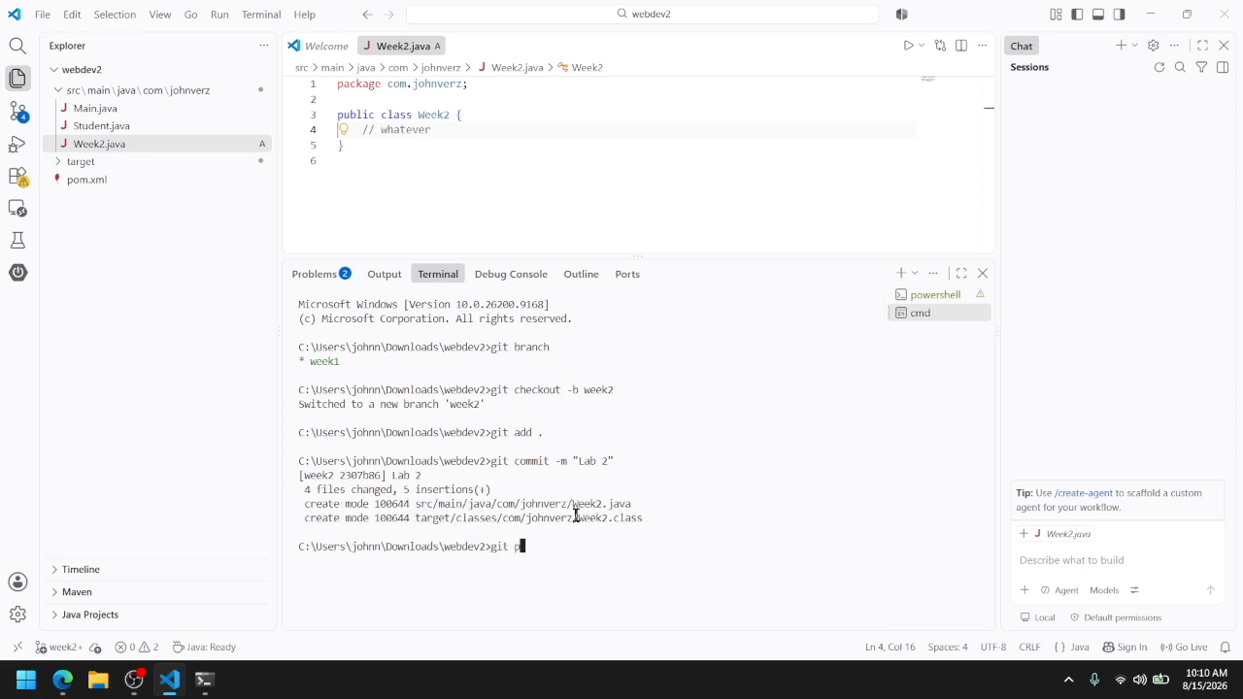
{"action": "type", "text": "ush origin week2"}
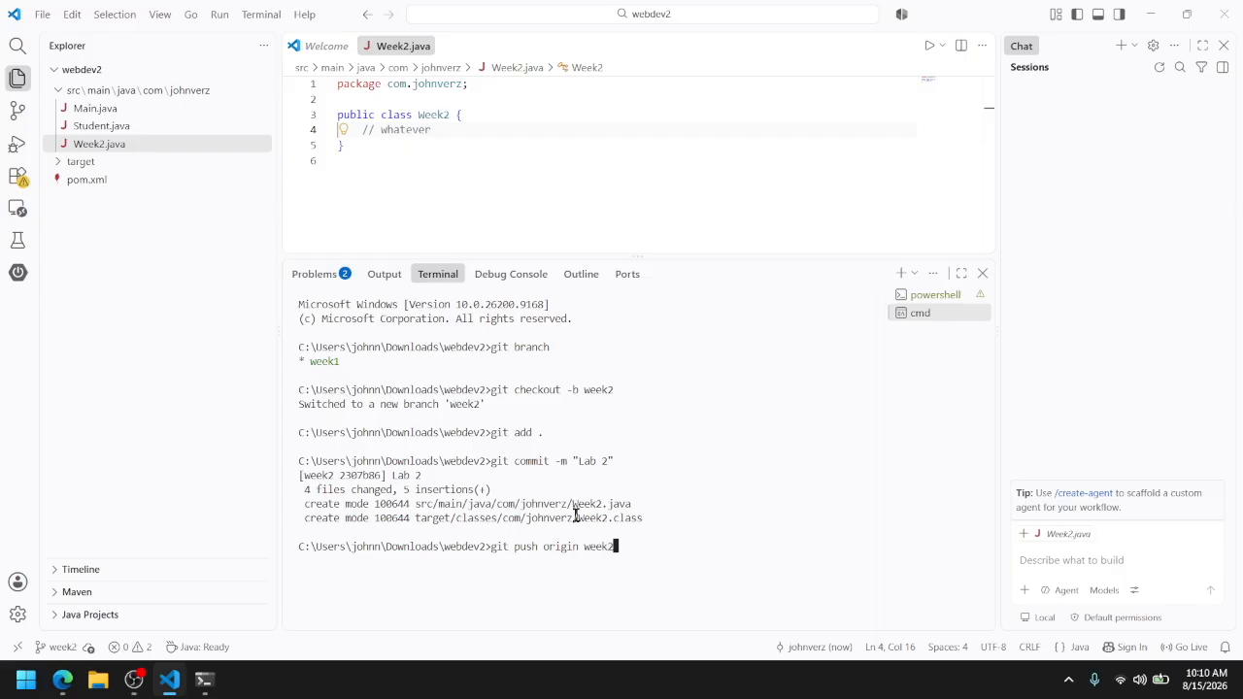
{"action": "key", "text": "Return"}
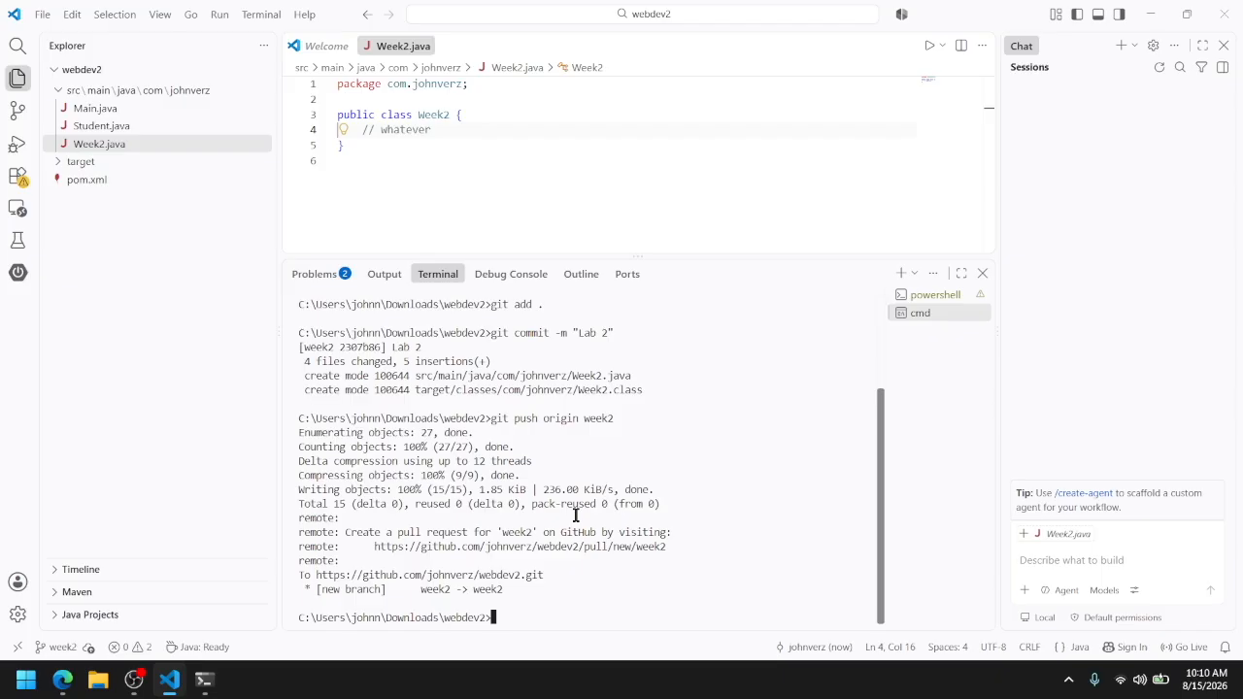
Switch to the browser, reload the webdev2 repository page on GitHub and show its week2 branch
{"action": "key", "text": "alt+Tab"}
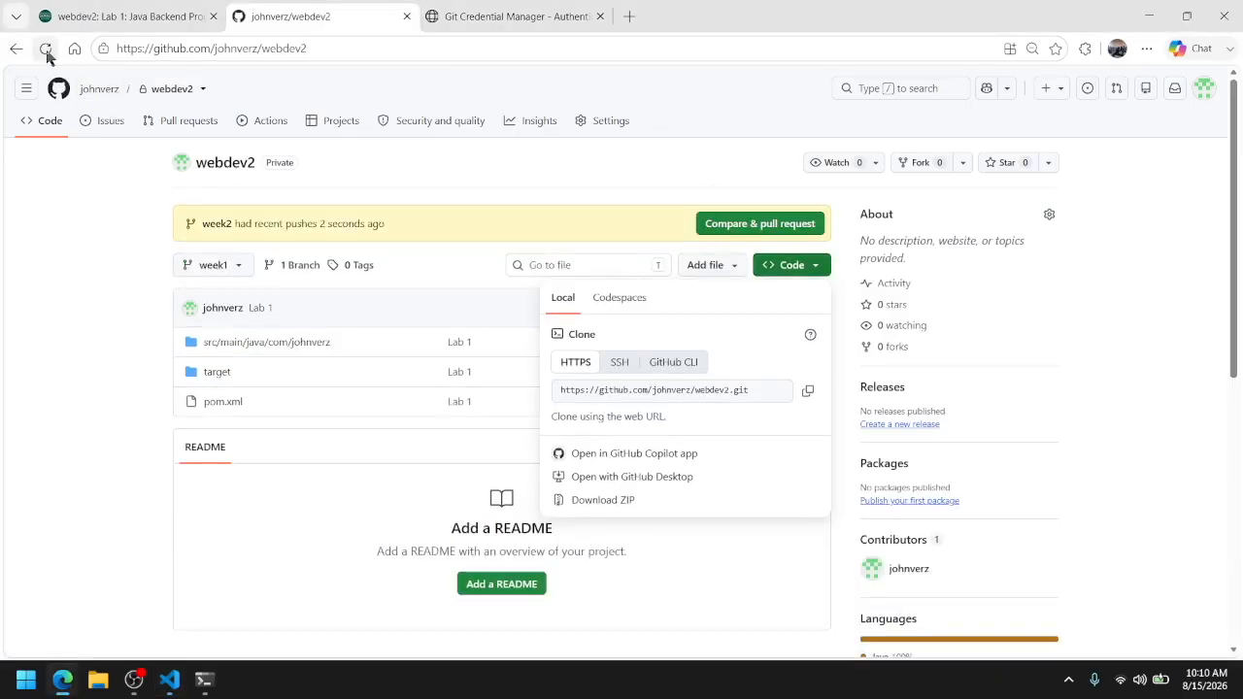
{"action": "left_click", "coordinate": [236, 266]}
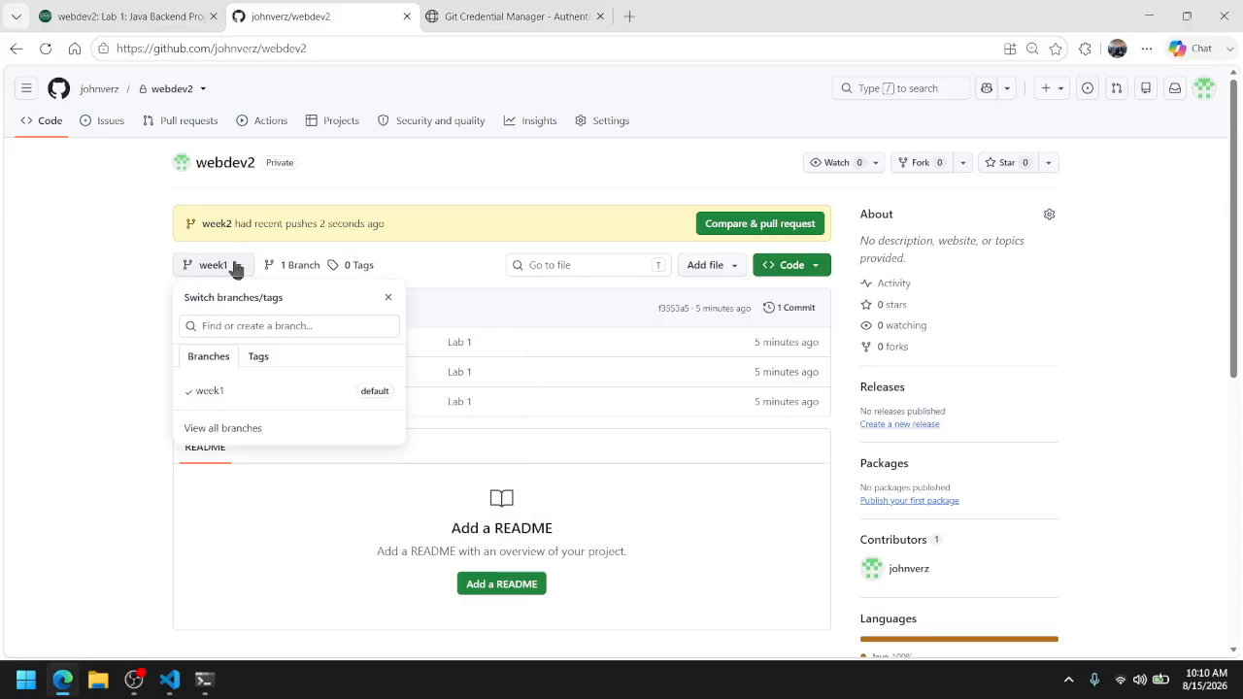
{"action": "left_click", "coordinate": [44, 49]}
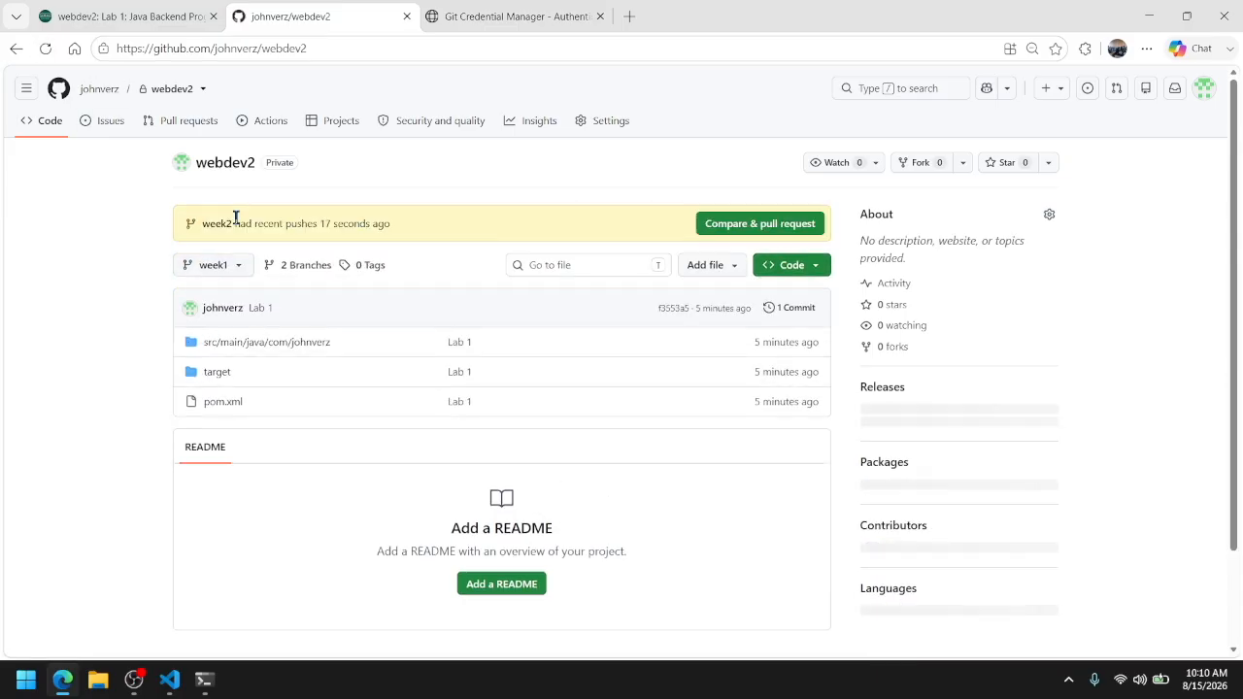
{"action": "left_click", "coordinate": [225, 265]}
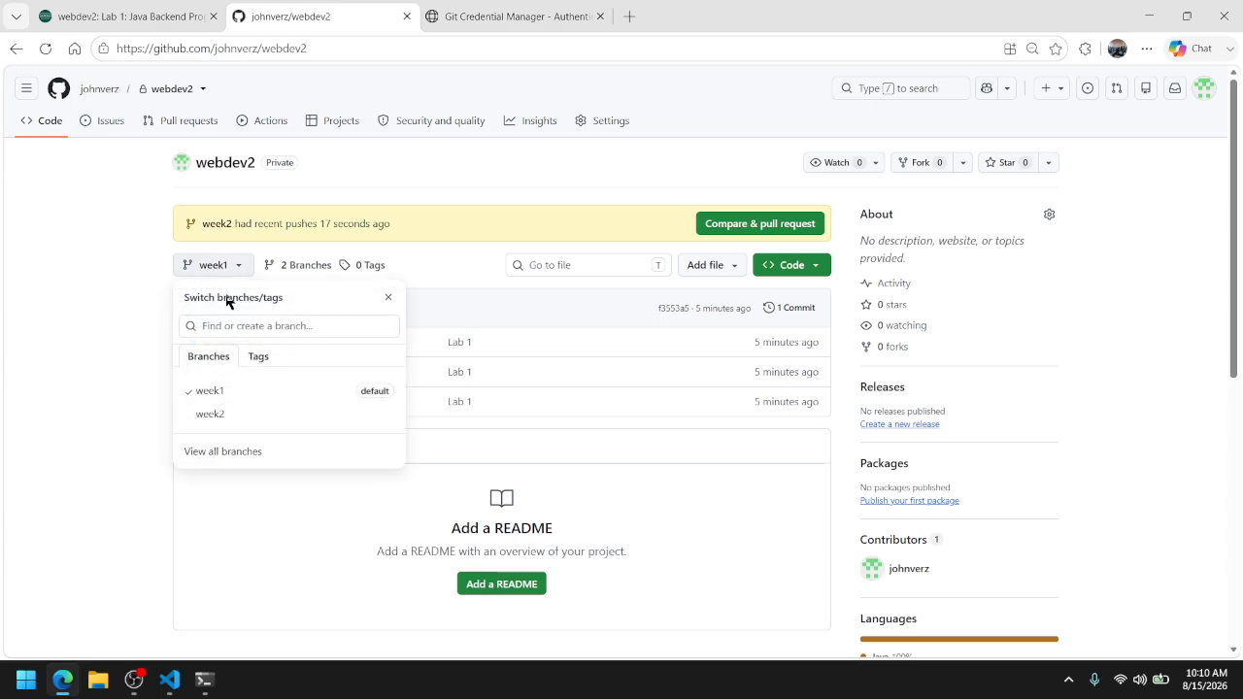
{"action": "left_click", "coordinate": [215, 414]}
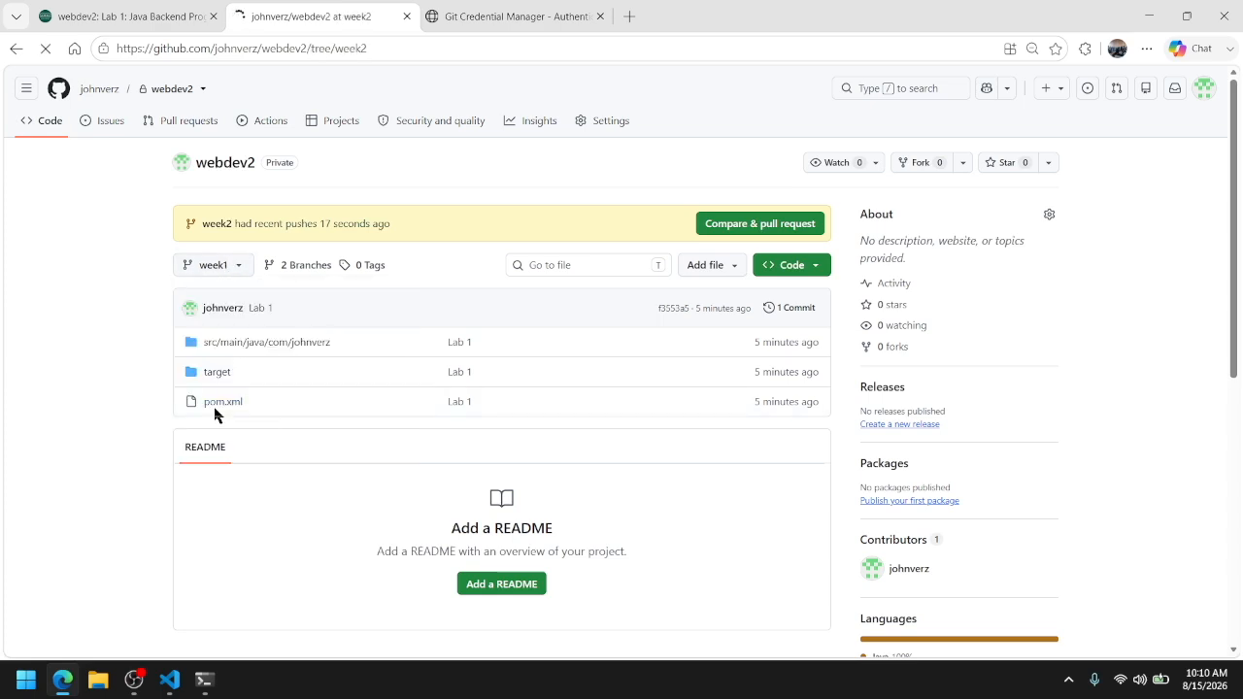
Open the Java package folder in the week2 branch and compare its files with the week1 branch
{"action": "left_click", "coordinate": [224, 393]}
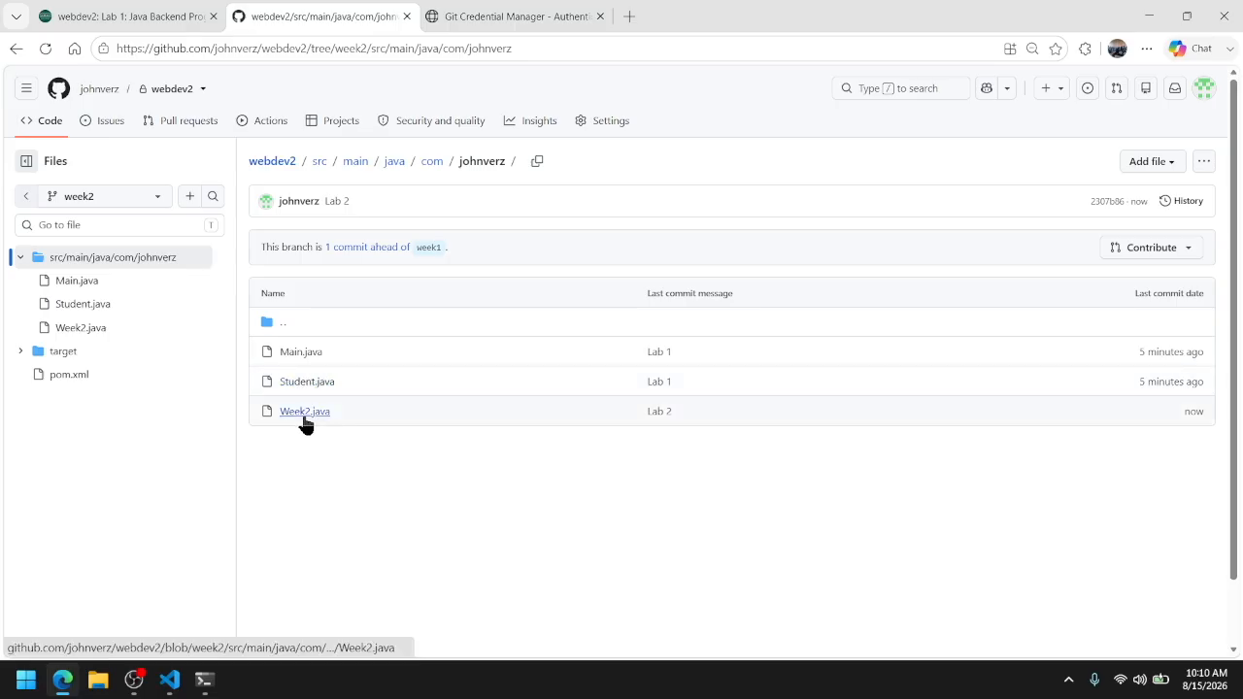
{"action": "left_click", "coordinate": [161, 199]}
{"action": "left_click", "coordinate": [76, 322]}
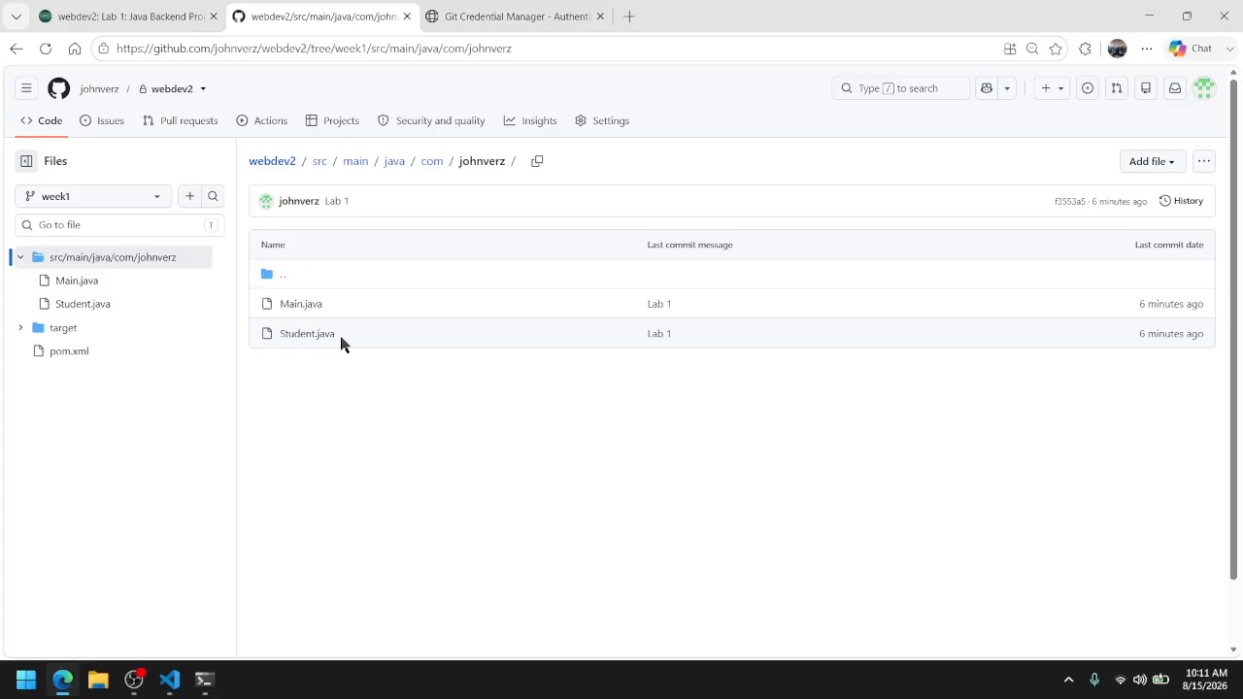
Return to VS Code and check out the existing week1 branch with git checkout week1
{"action": "key", "text": "alt+Tab"}
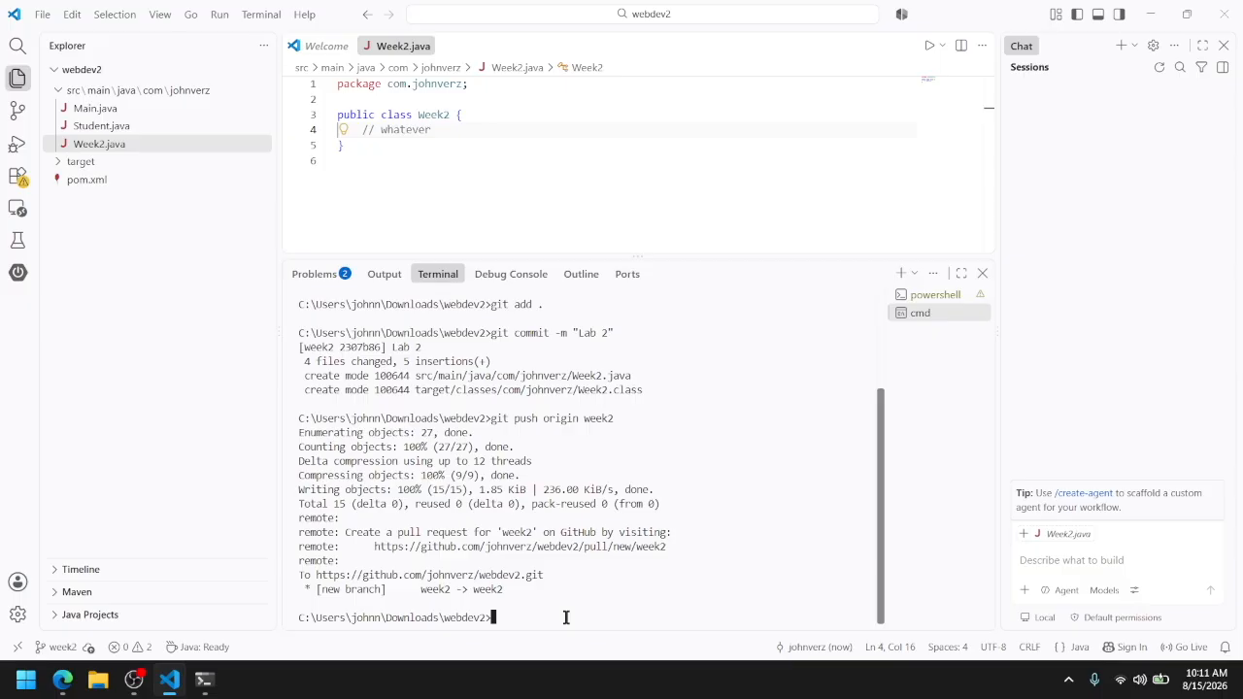
{"action": "type", "text": "git checkout week1"}
{"action": "key", "text": "Return"}
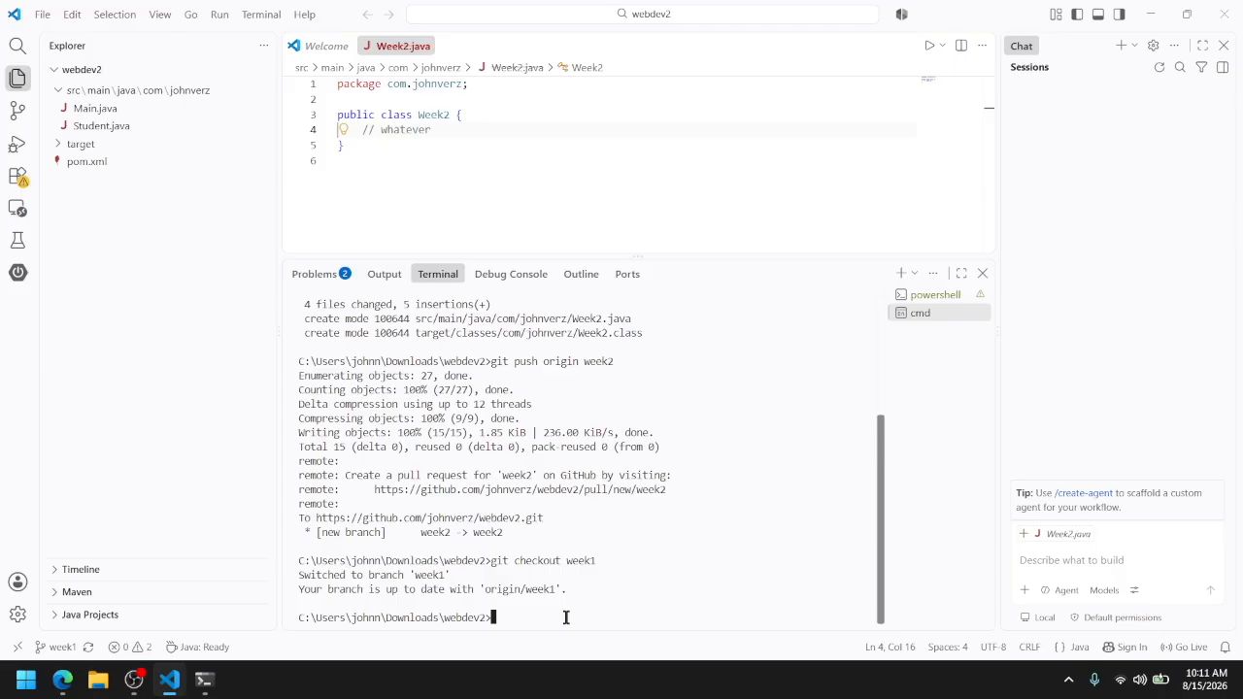
Switch back to the week2 branch with git checkout week2
{"action": "type", "text": "git checkout week2"}
{"action": "key", "text": "Return"}
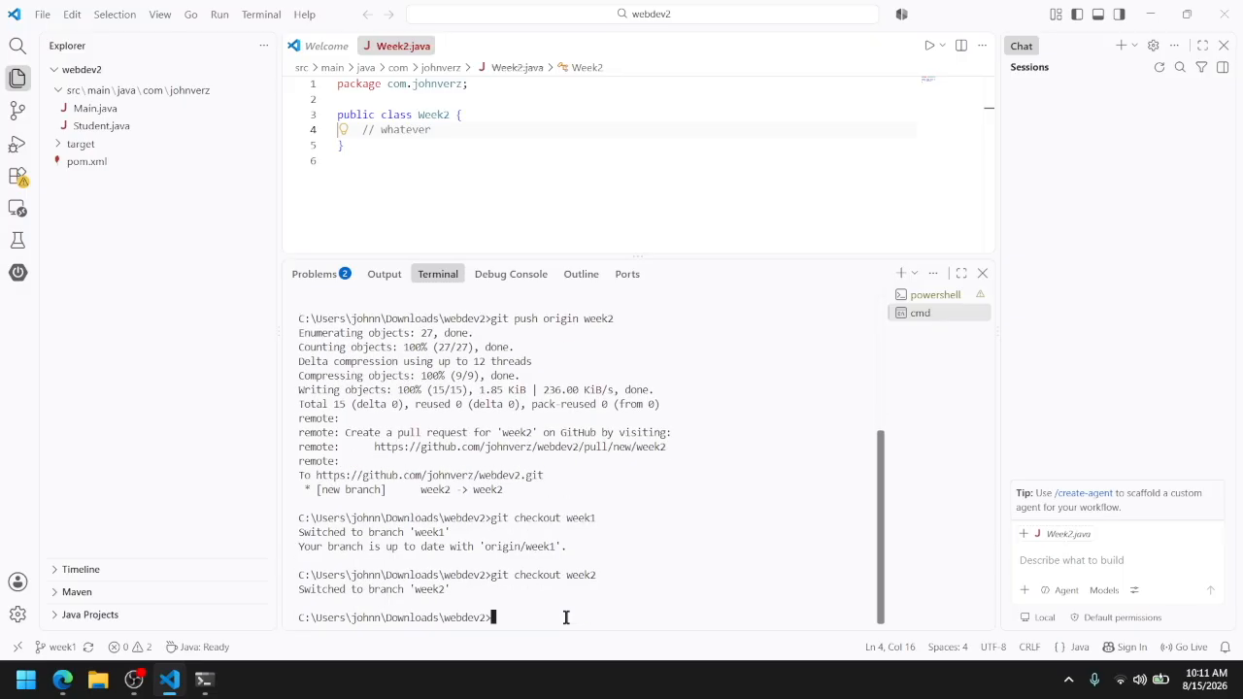
Review the -b option in the earlier git checkout command and list the local branches with git branch
{"action": "scroll", "coordinate": [504, 444], "scroll_direction": "up", "scroll_amount": 3}
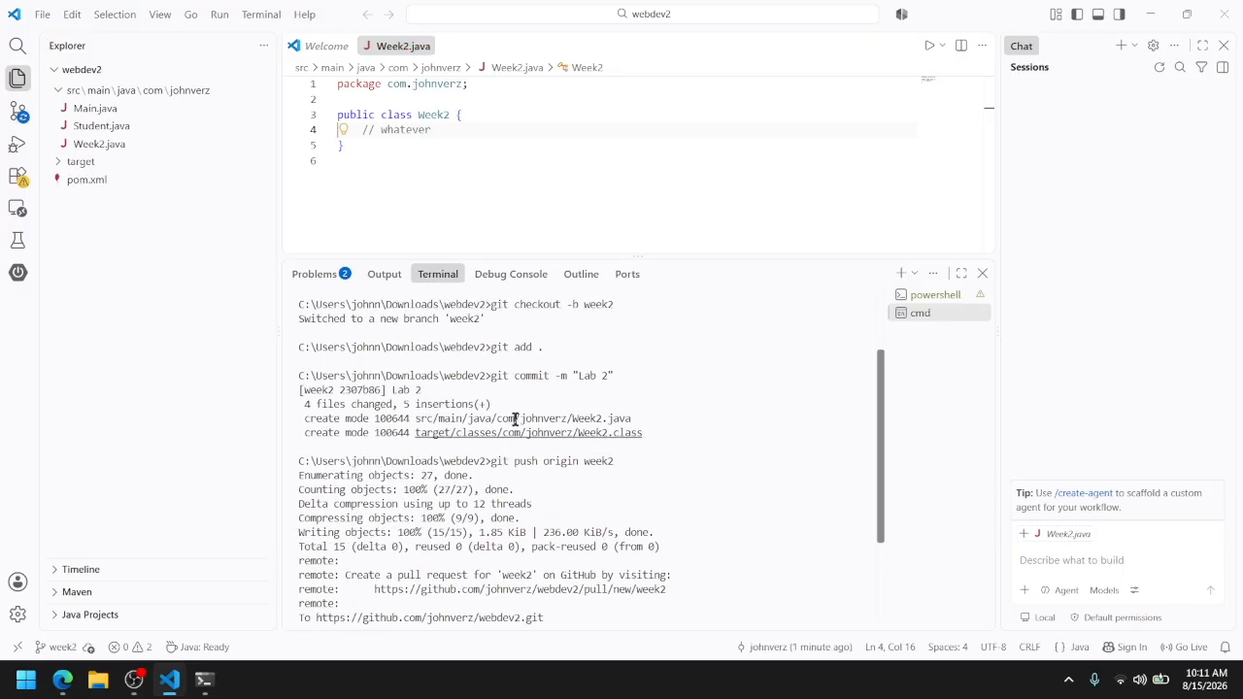
{"action": "left_click_drag", "start_coordinate": [565, 305], "coordinate": [574, 304]}
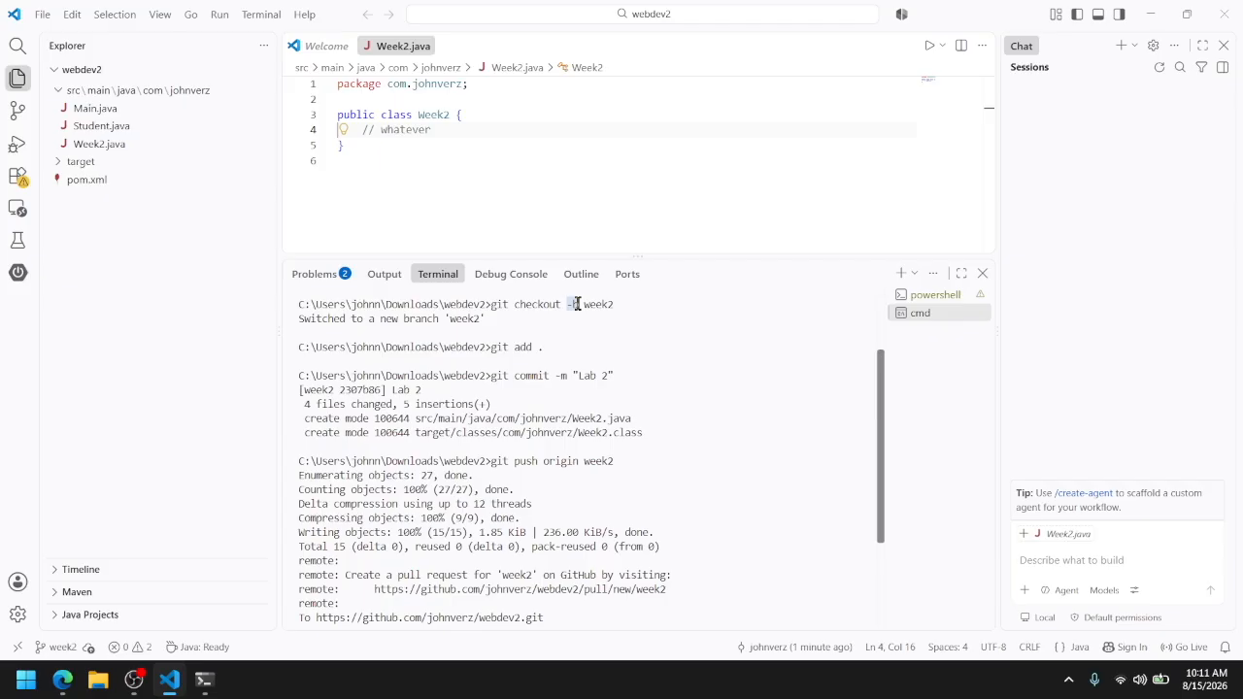
{"action": "scroll", "coordinate": [569, 504], "scroll_direction": "down", "scroll_amount": 2}
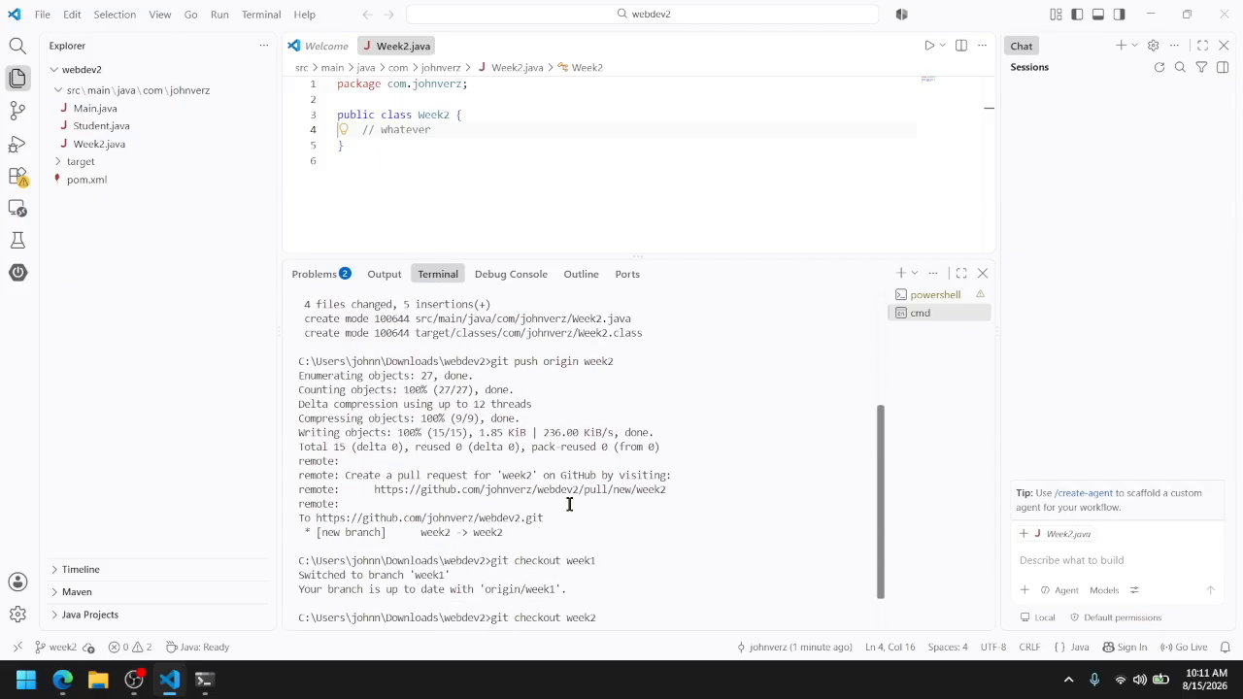
{"action": "key", "text": "Return"}
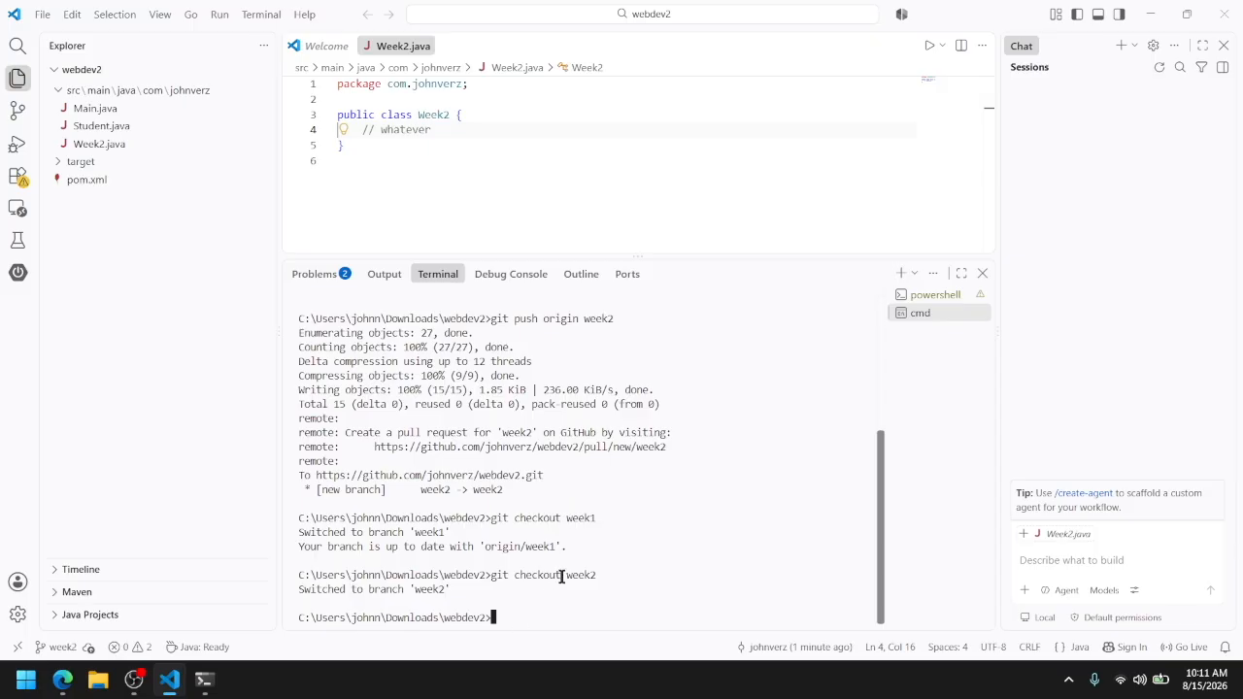
{"action": "type", "text": "git branch"}
{"action": "key", "text": "Return"}
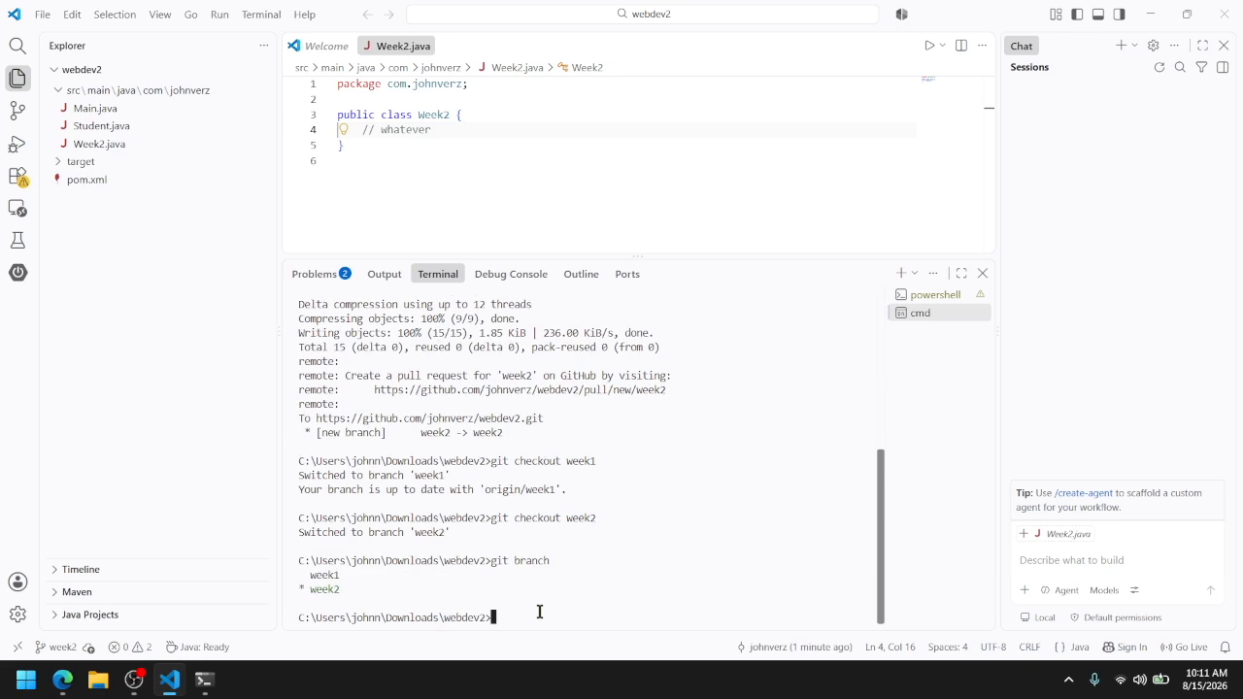
{"action": "left_click_drag", "start_coordinate": [339, 588], "coordinate": [306, 575]}
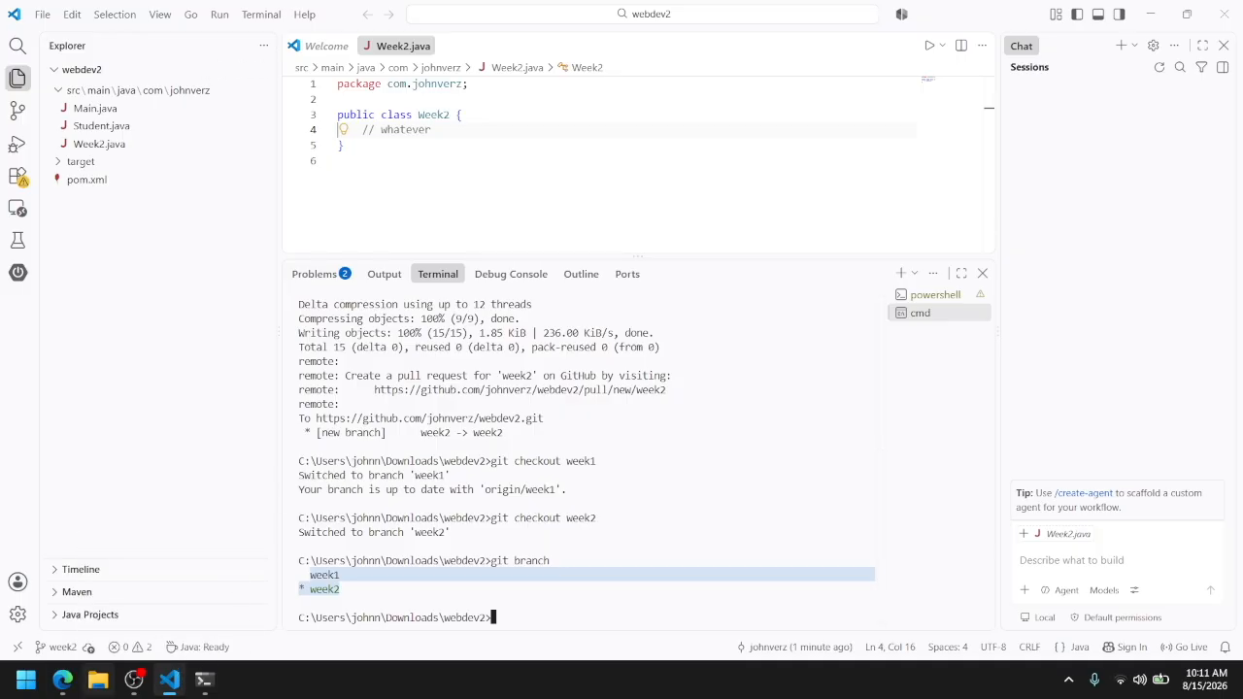
Switch to the Moodle Lab 1 assignment in the browser and highlight Task 1's mvn compile screenshot requirement
{"action": "left_click", "coordinate": [62, 682]}
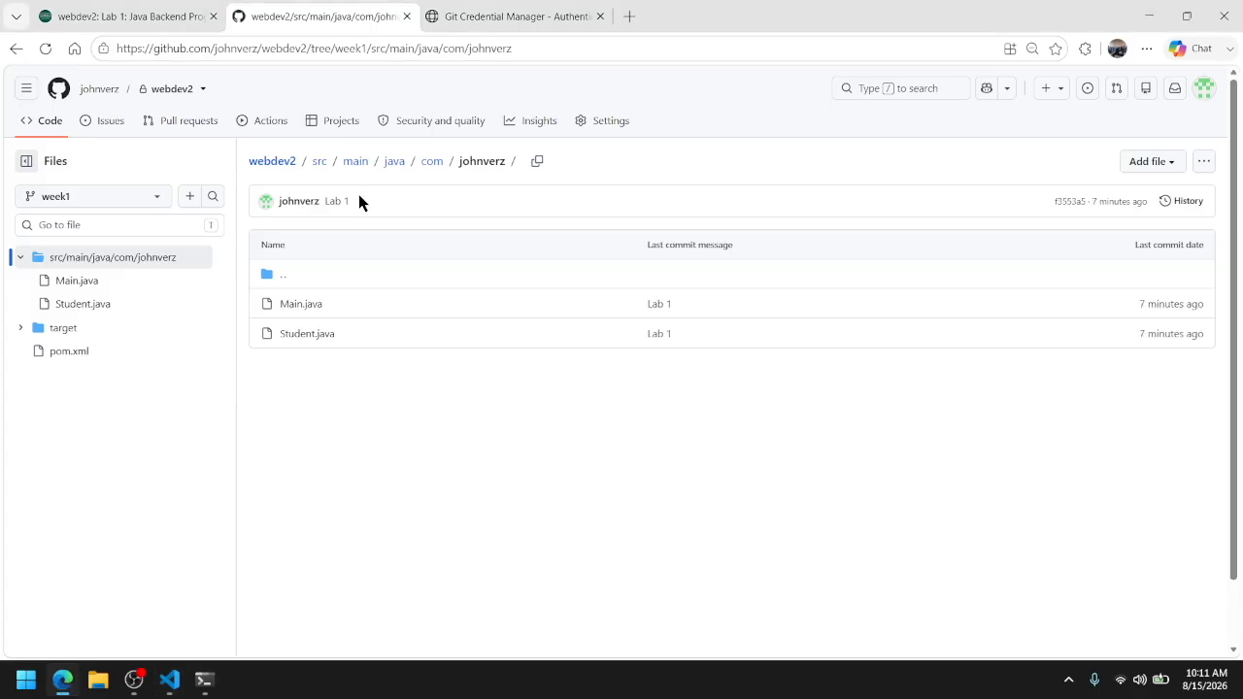
{"action": "left_click", "coordinate": [167, 14]}
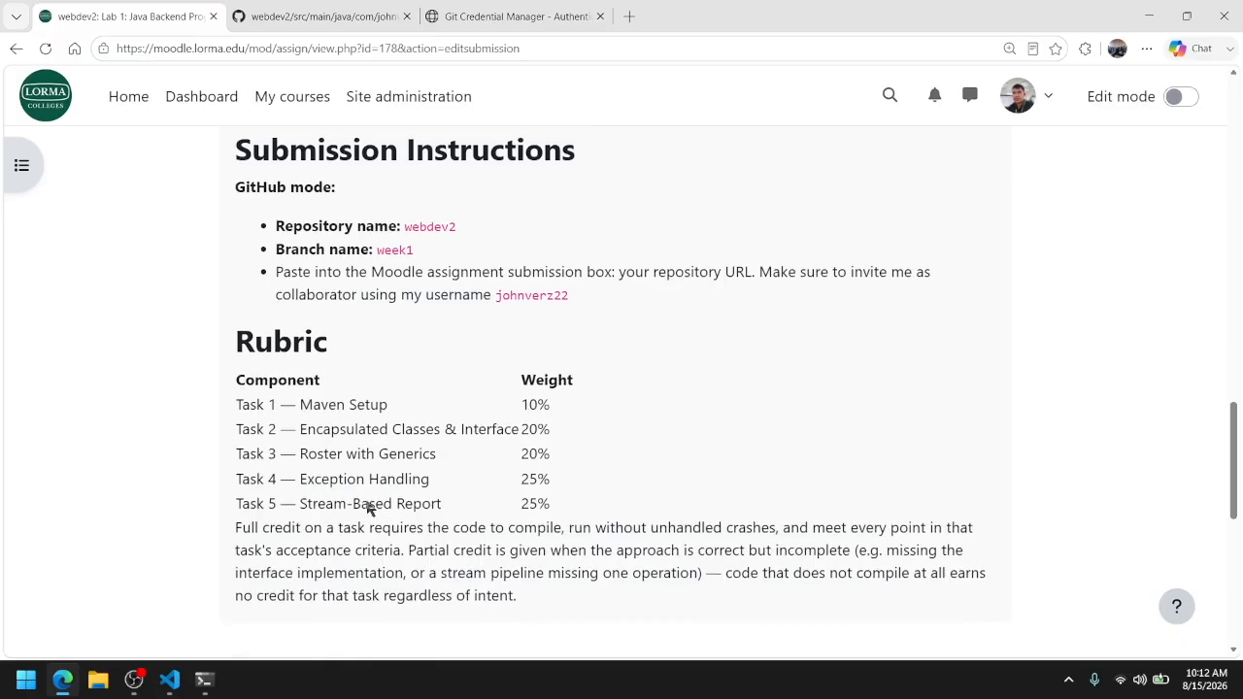
{"action": "scroll", "coordinate": [582, 352], "scroll_direction": "up", "scroll_amount": 15}
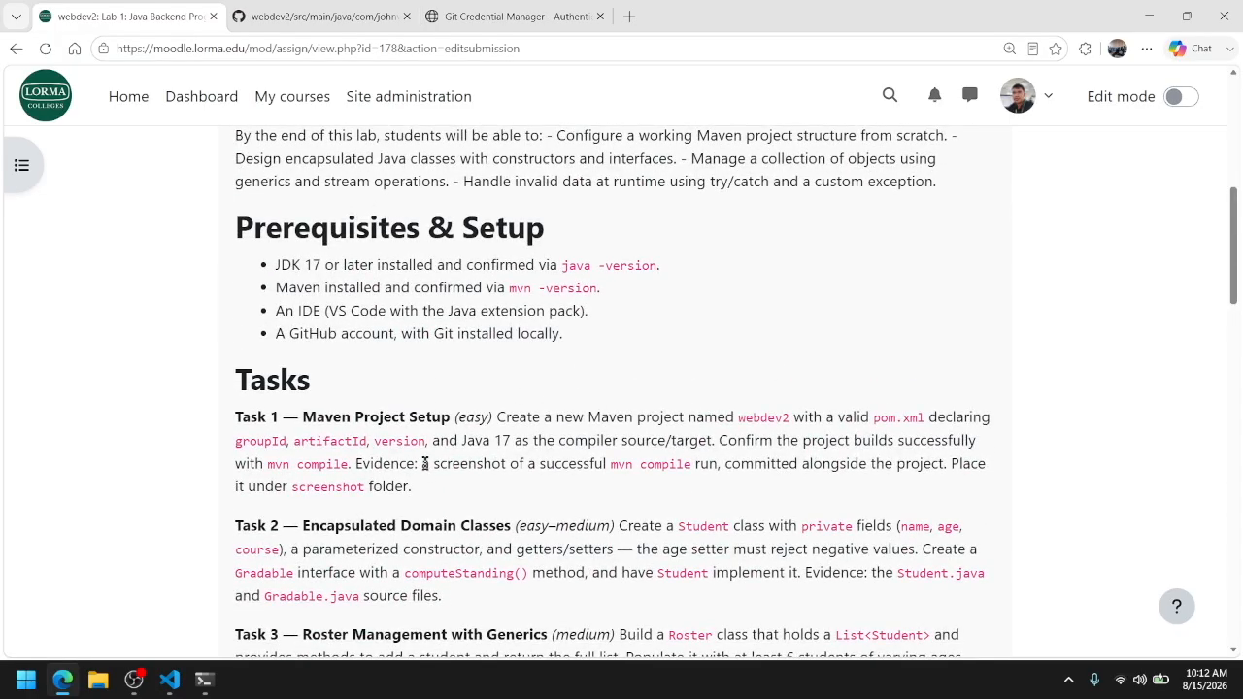
{"action": "left_click_drag", "start_coordinate": [421, 464], "coordinate": [703, 476]}
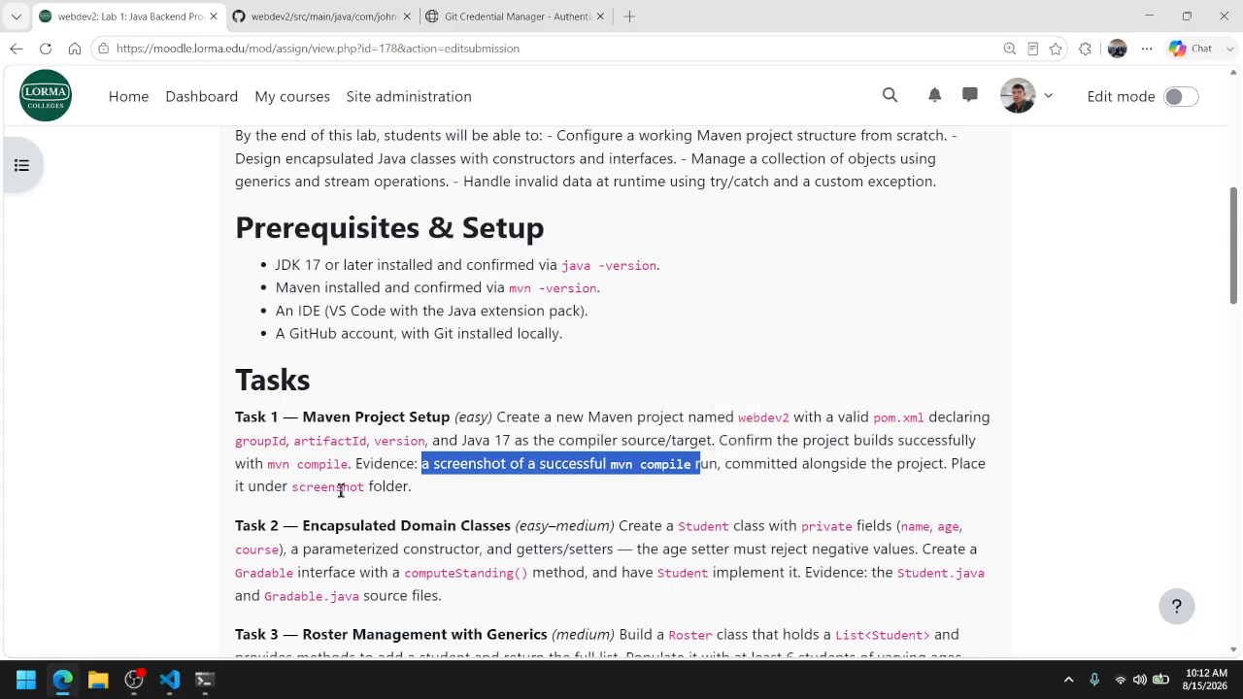
Return to VS Code and create a folder named screenshot at the root of the webdev2 project
{"action": "mouse_move", "coordinate": [169, 680]}
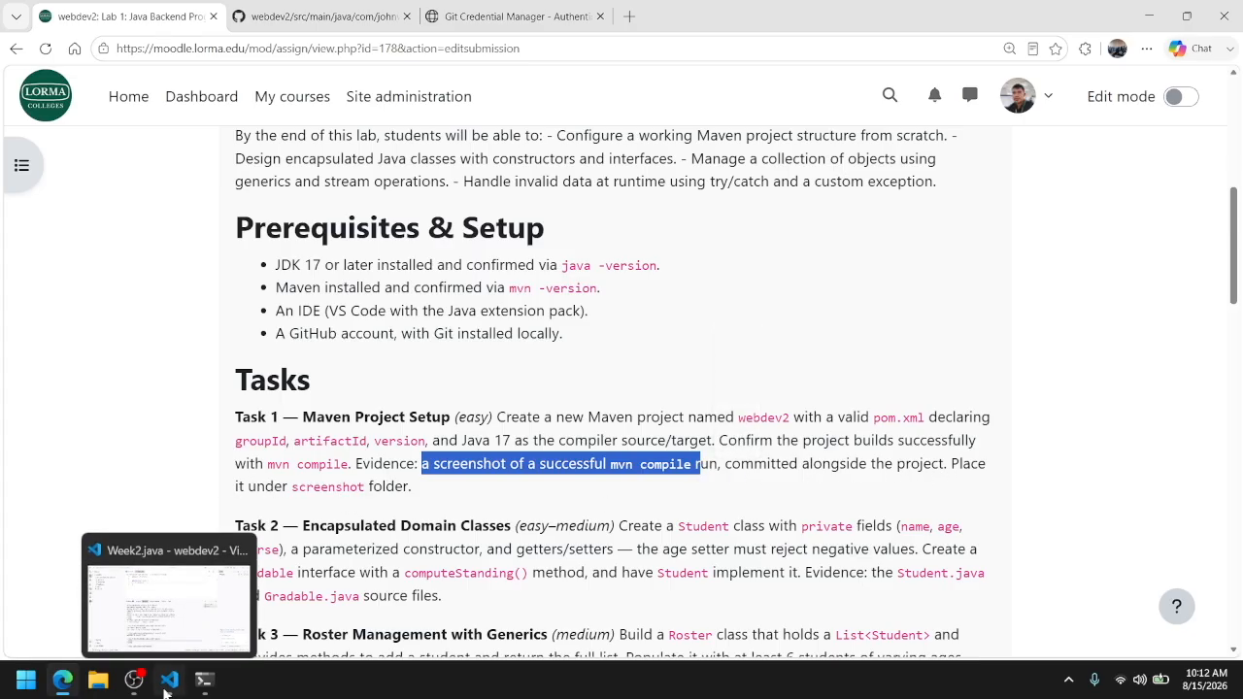
{"action": "left_click", "coordinate": [170, 606]}
{"action": "left_click", "coordinate": [116, 91]}
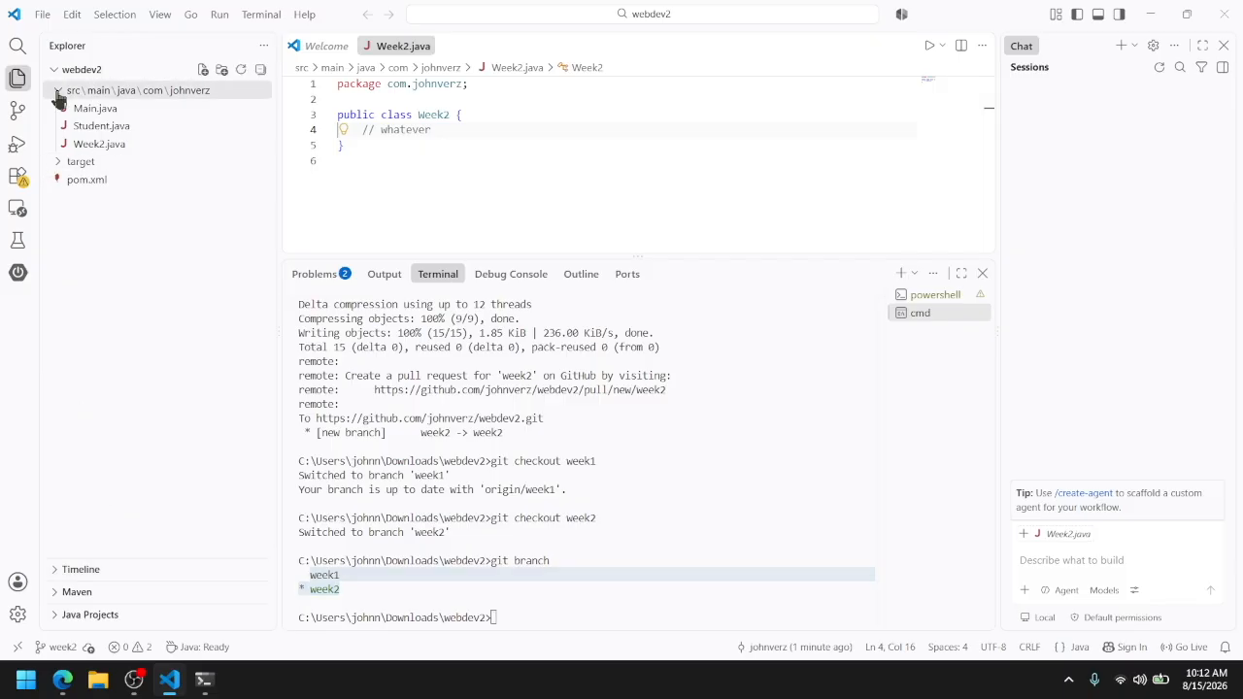
{"action": "left_click", "coordinate": [222, 70]}
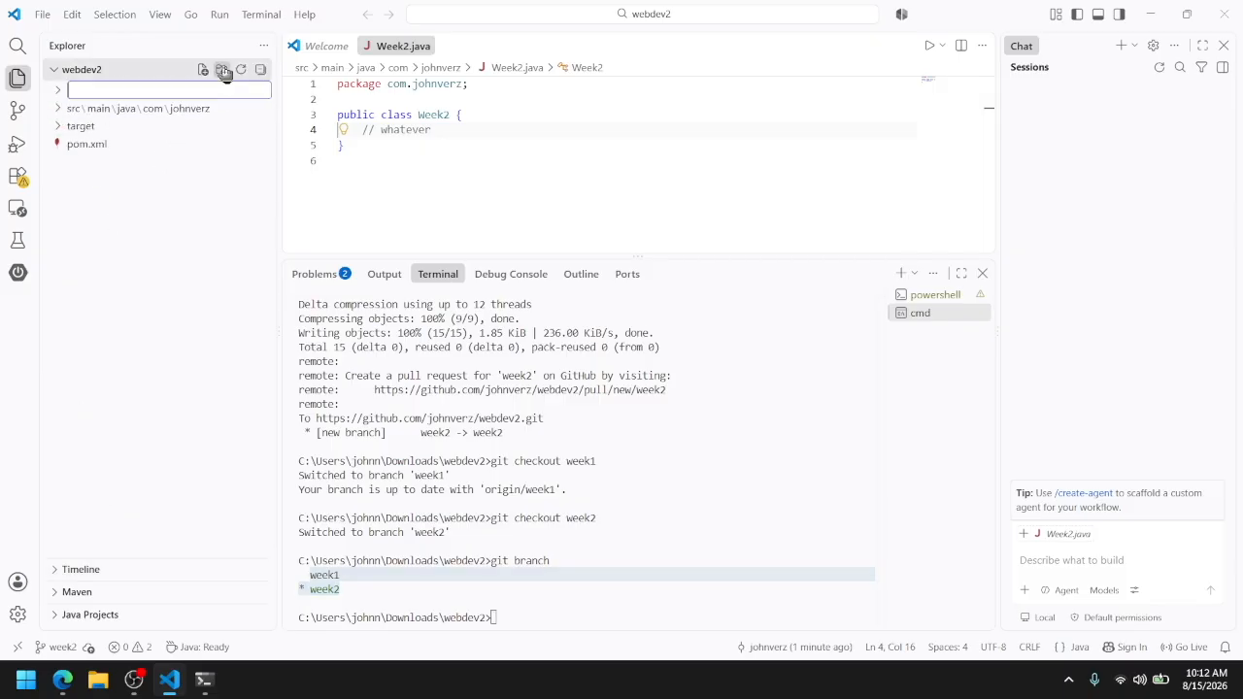
{"action": "type", "text": "screenshot"}
{"action": "key", "text": "Return"}
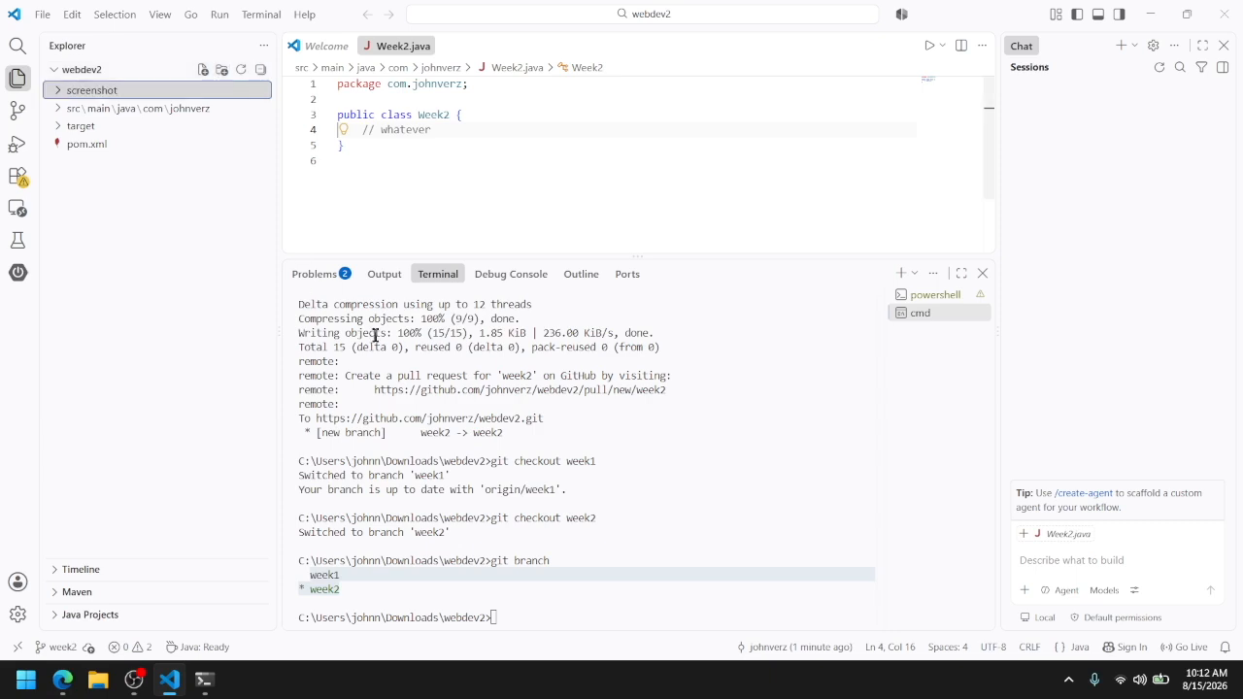
Run mvn compile in the terminal, enlarge the terminal area and highlight the build status in the output
{"action": "left_click", "coordinate": [581, 627]}
{"action": "type", "text": "mvn com"}
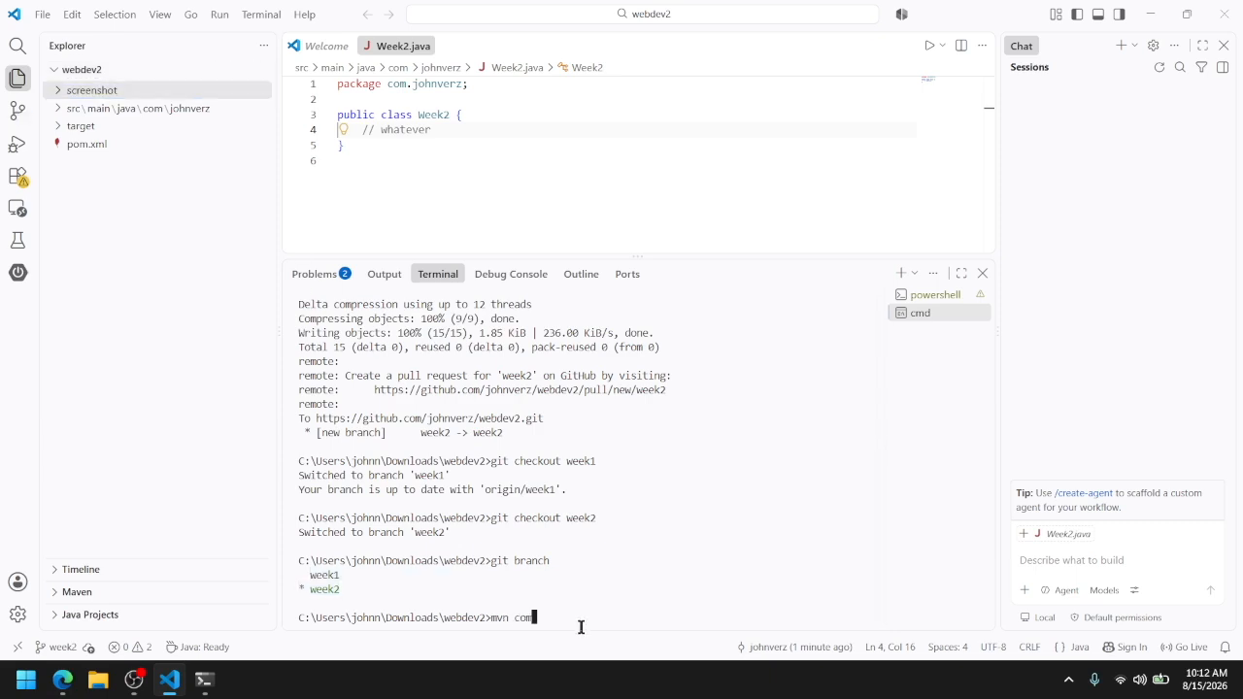
{"action": "type", "text": "pile"}
{"action": "key", "text": "Return"}
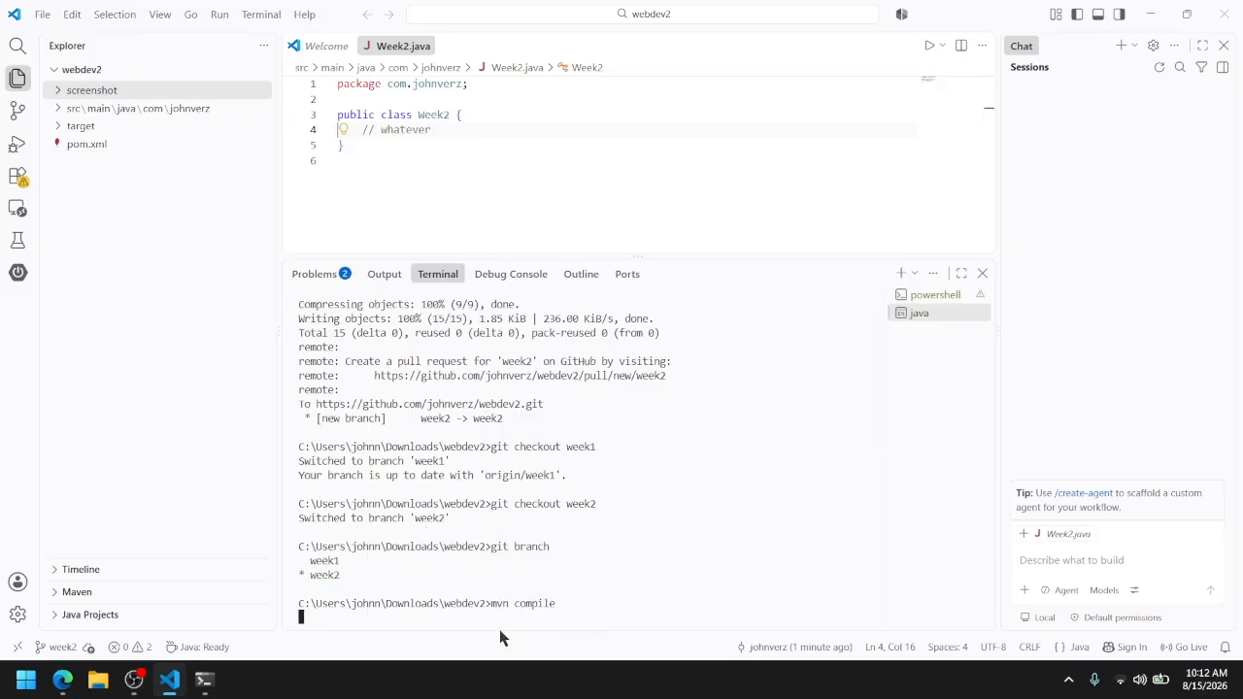
{"action": "left_click_drag", "start_coordinate": [648, 256], "coordinate": [654, 154]}
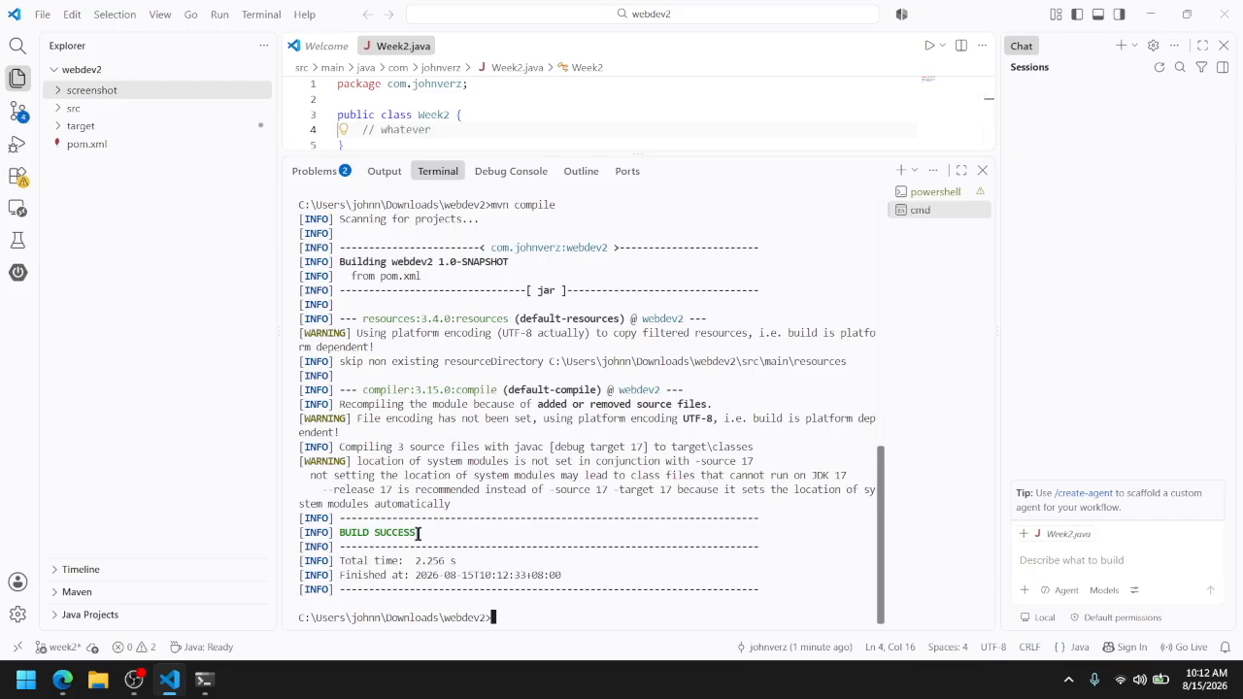
{"action": "left_click_drag", "start_coordinate": [420, 532], "coordinate": [333, 519]}
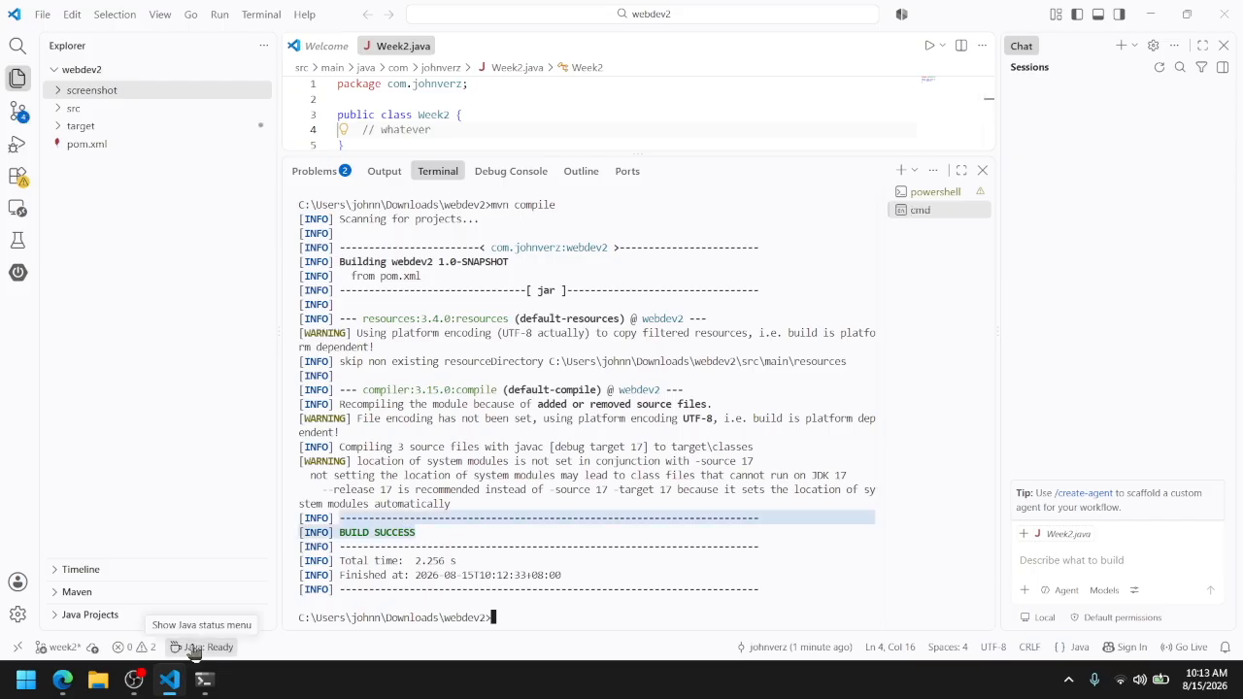
{"action": "left_click", "coordinate": [520, 621]}
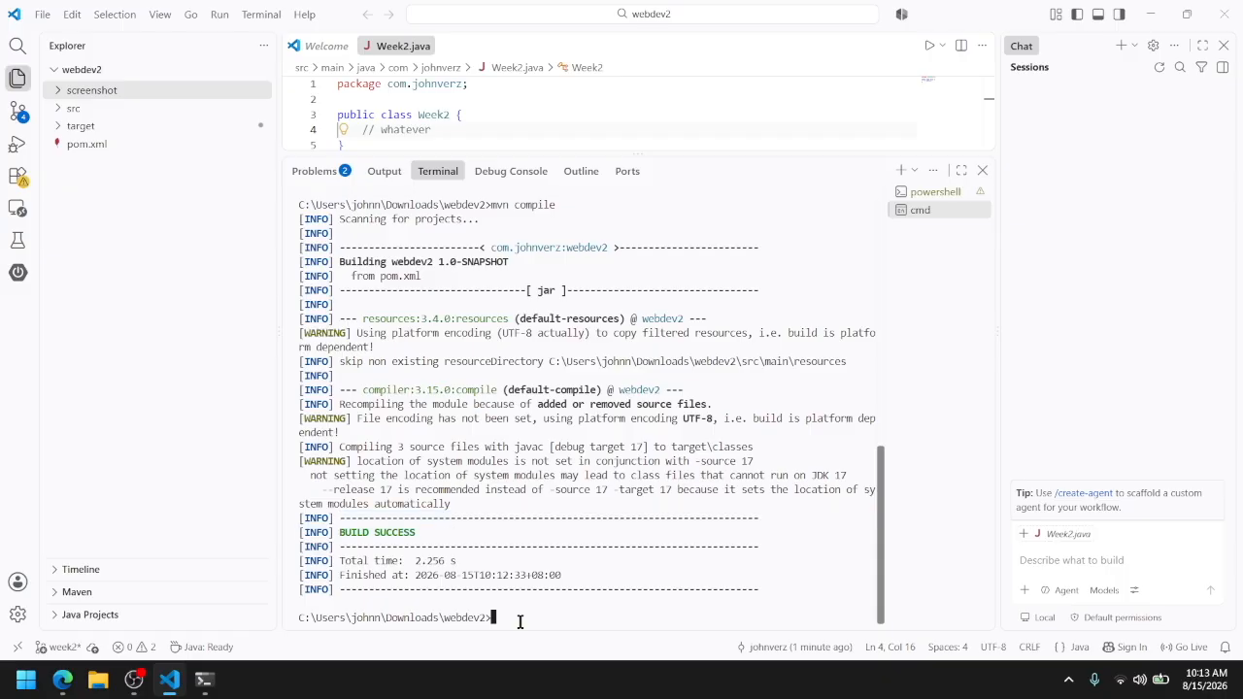
Enter git at the terminal prompt without running it, and switch to the Edge browser to search the web for git
{"action": "type", "text": "git"}
{"action": "left_click", "coordinate": [1158, 13]}
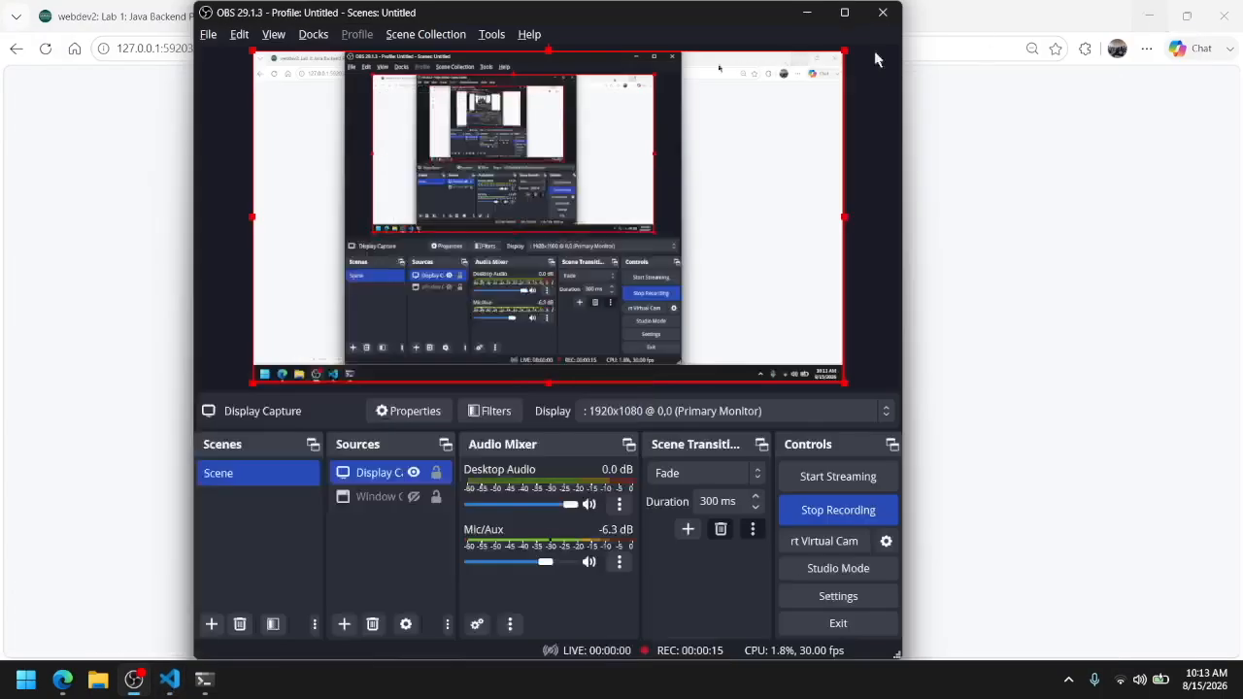
{"action": "left_click", "coordinate": [1028, 151]}
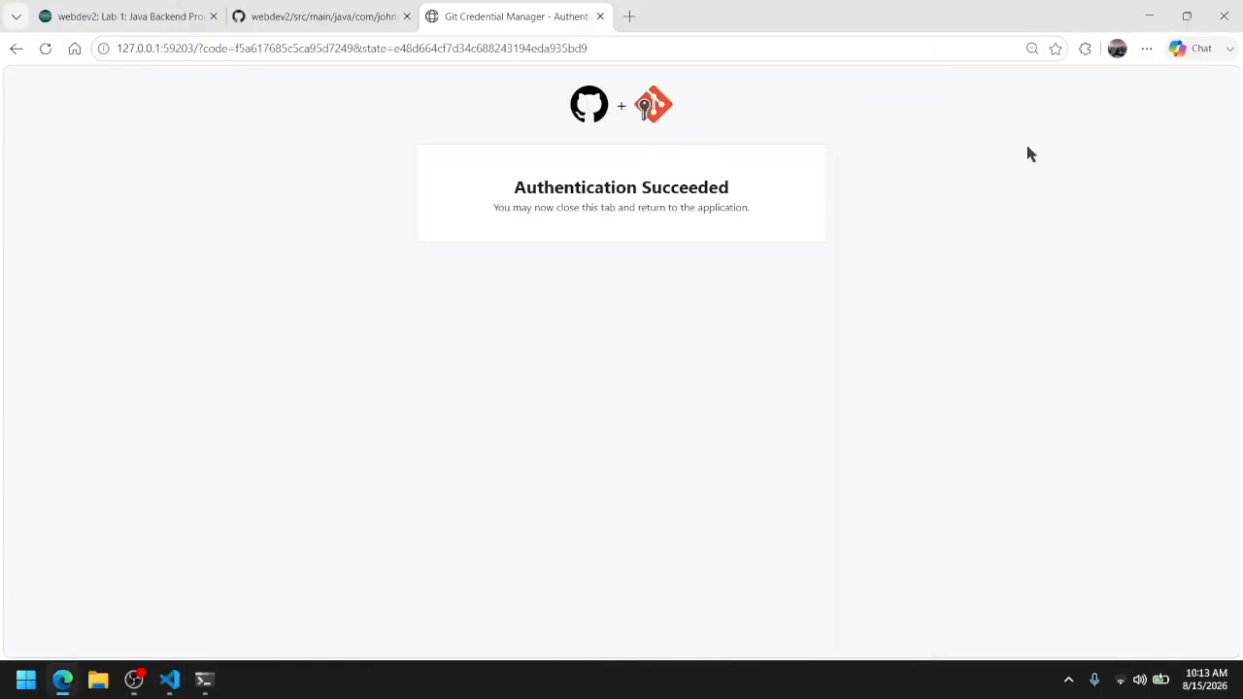
{"action": "left_click", "coordinate": [610, 50]}
{"action": "type", "text": "git"}
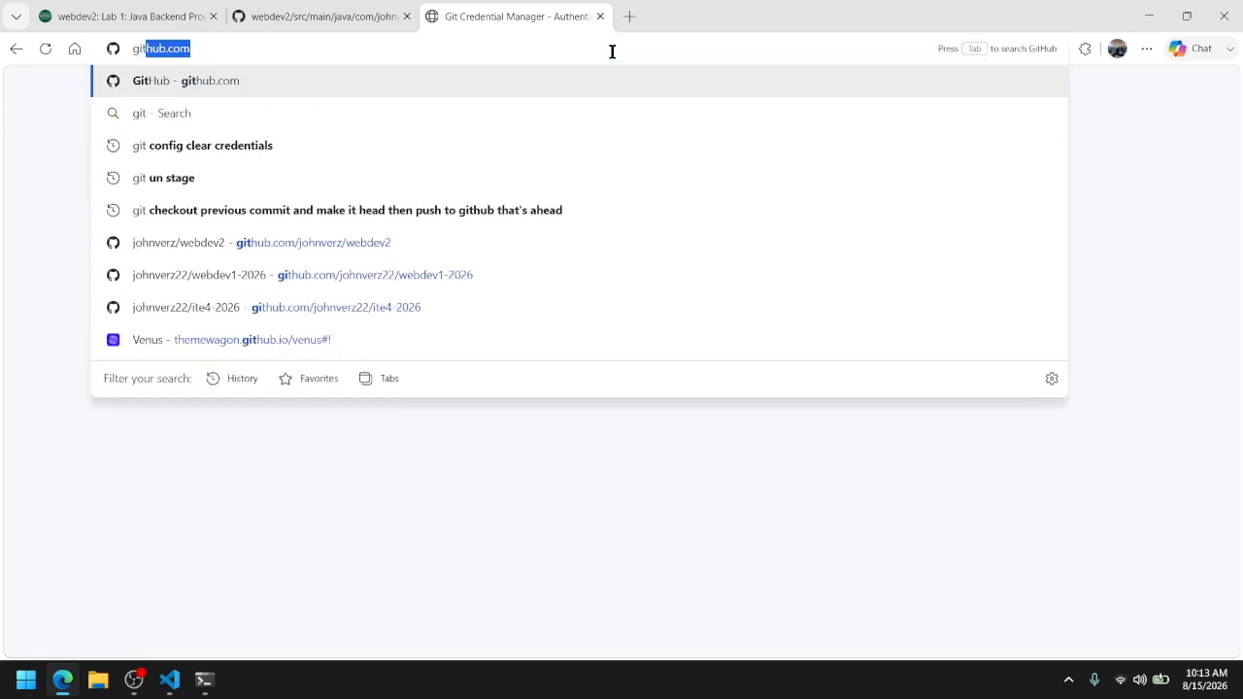
{"action": "key", "text": "Delete"}
{"action": "key", "text": "Return"}
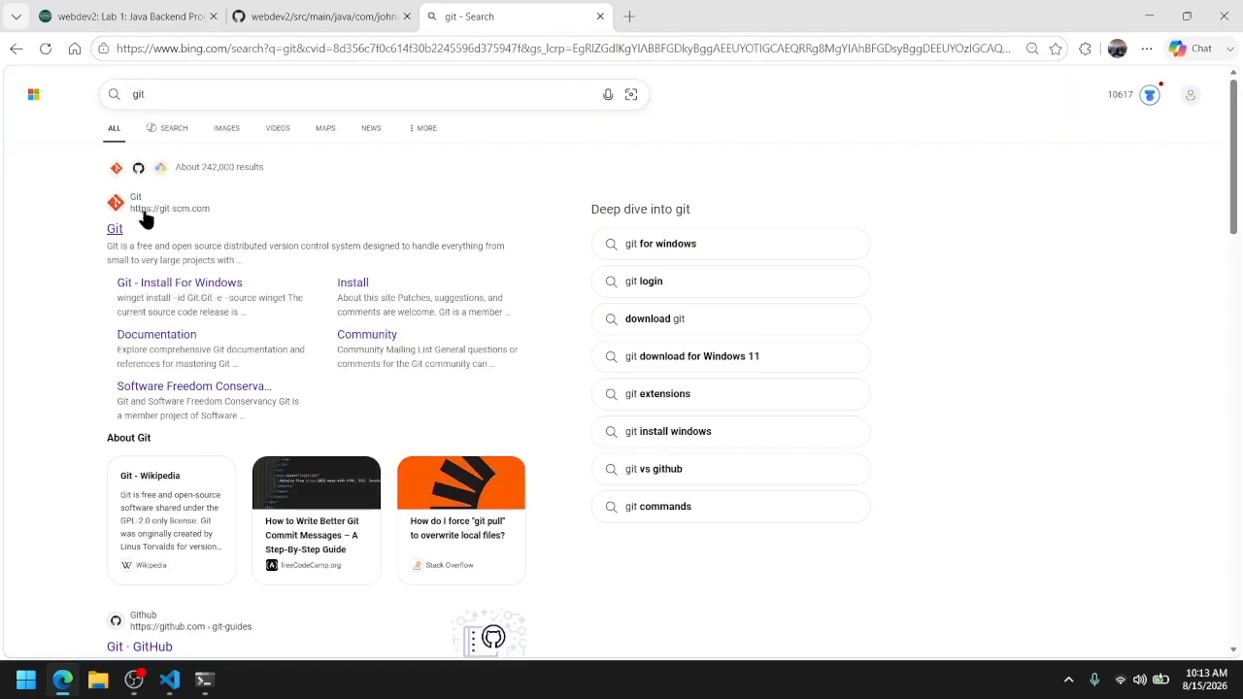
Open the official git-scm.com website from the search results and go to its Install for Windows page
{"action": "left_click", "coordinate": [117, 229]}
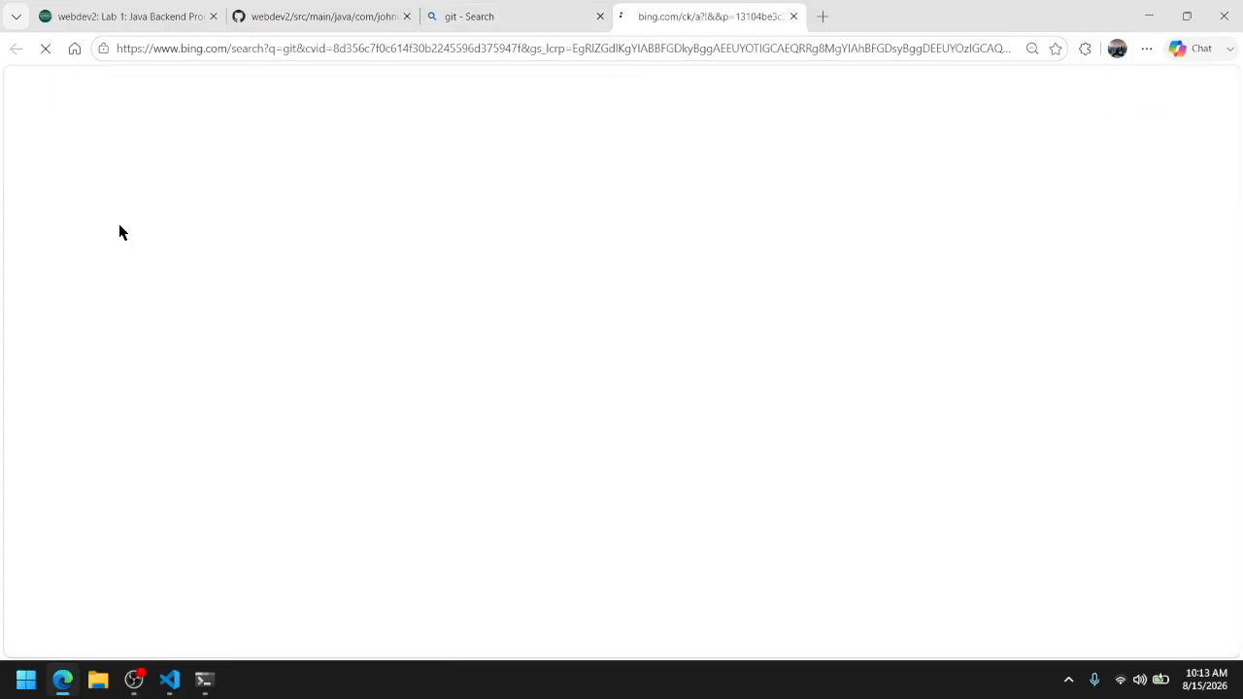
{"action": "scroll", "coordinate": [346, 374], "scroll_direction": "down", "scroll_amount": 2}
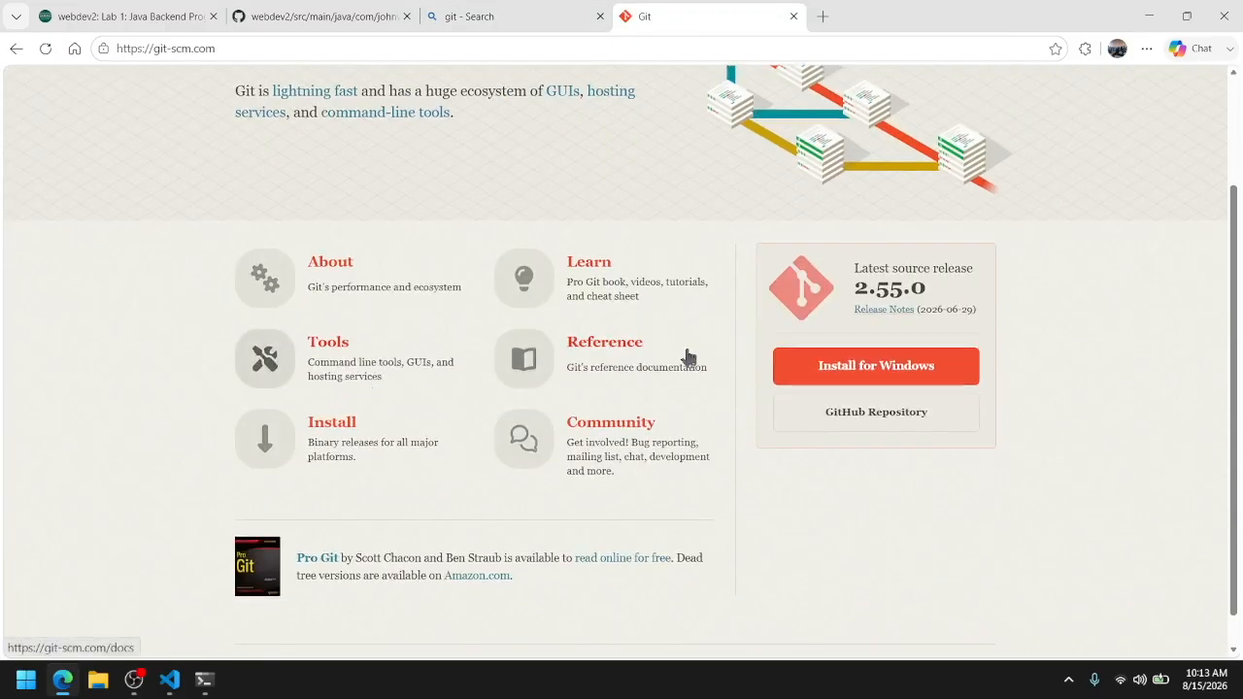
{"action": "left_click", "coordinate": [867, 374]}
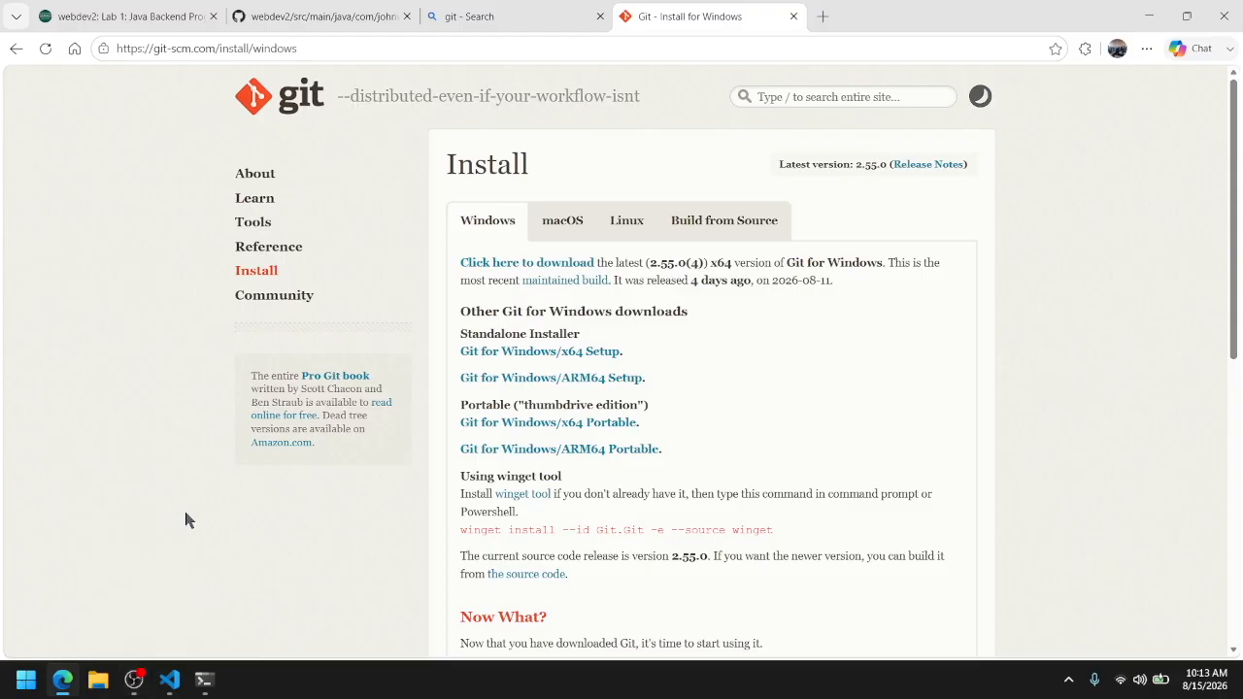
{"action": "left_click", "coordinate": [134, 679]}
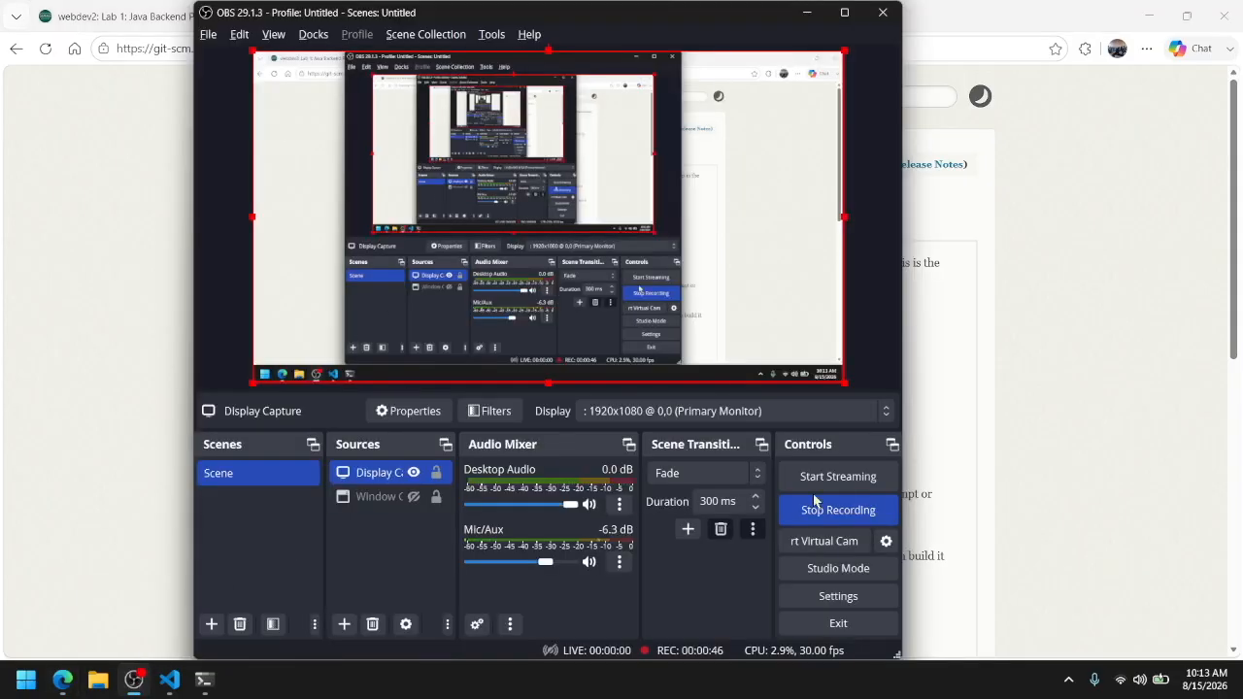